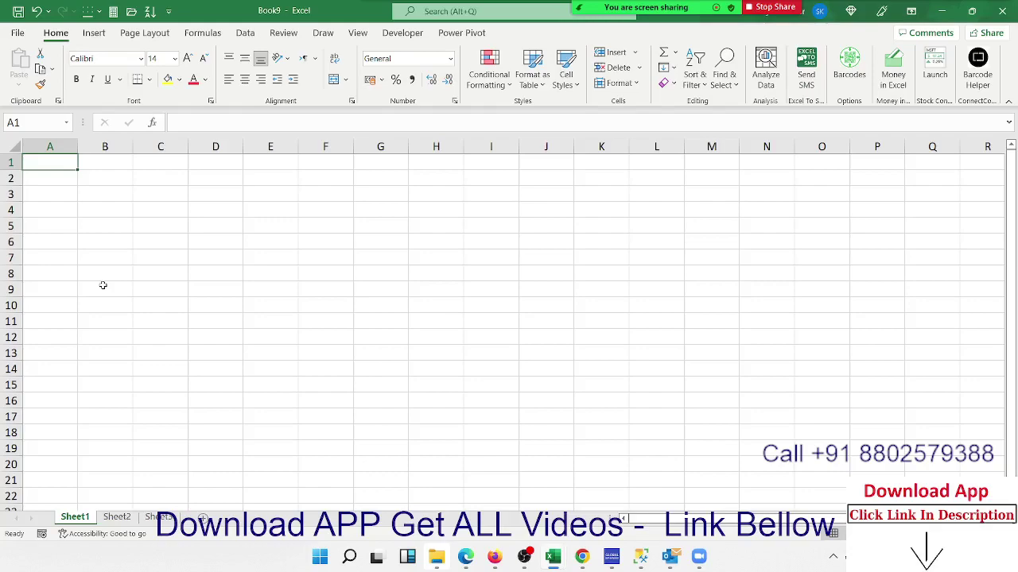
# Clear the old contents from the block A4:O17.
pyautogui.click(63, 202)
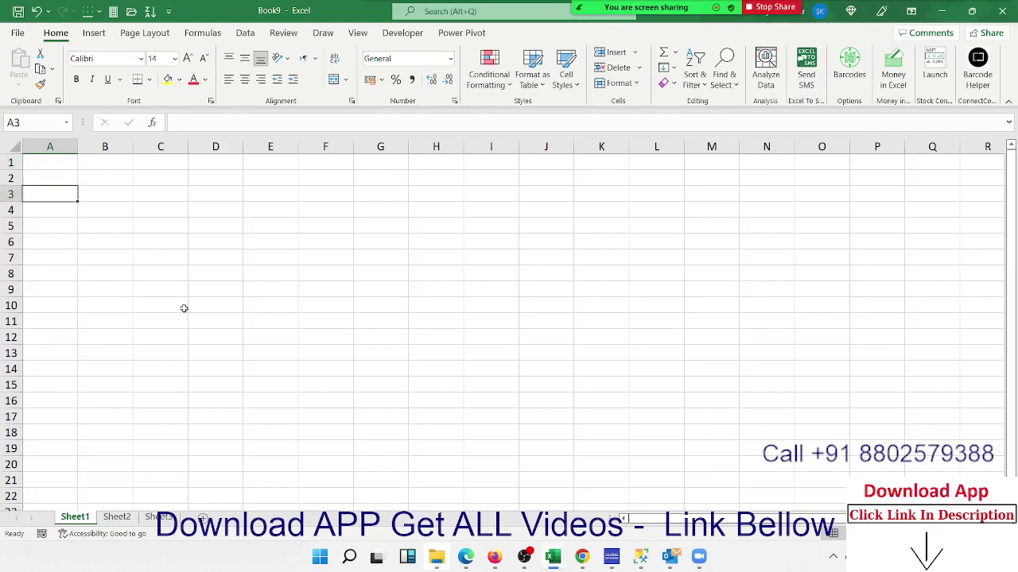
pyautogui.click(67, 181)
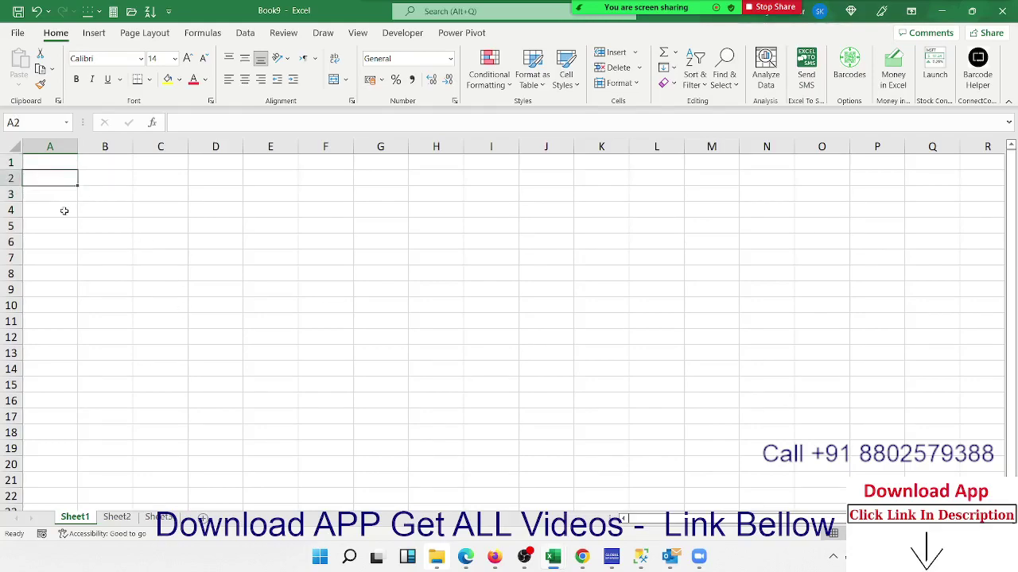
pyautogui.moveTo(63, 211); pyautogui.dragTo(797, 425)
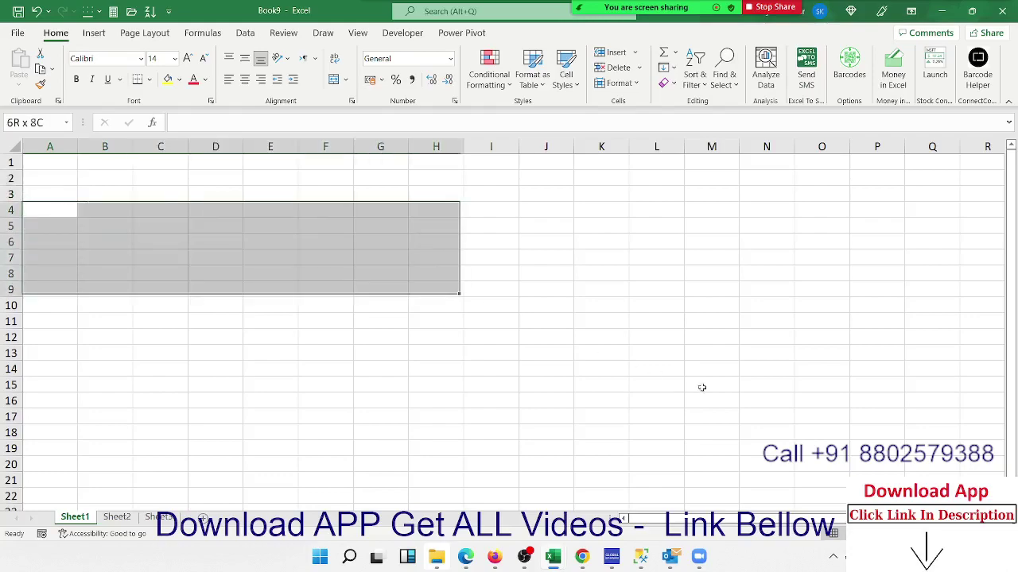
pyautogui.click(201, 253)
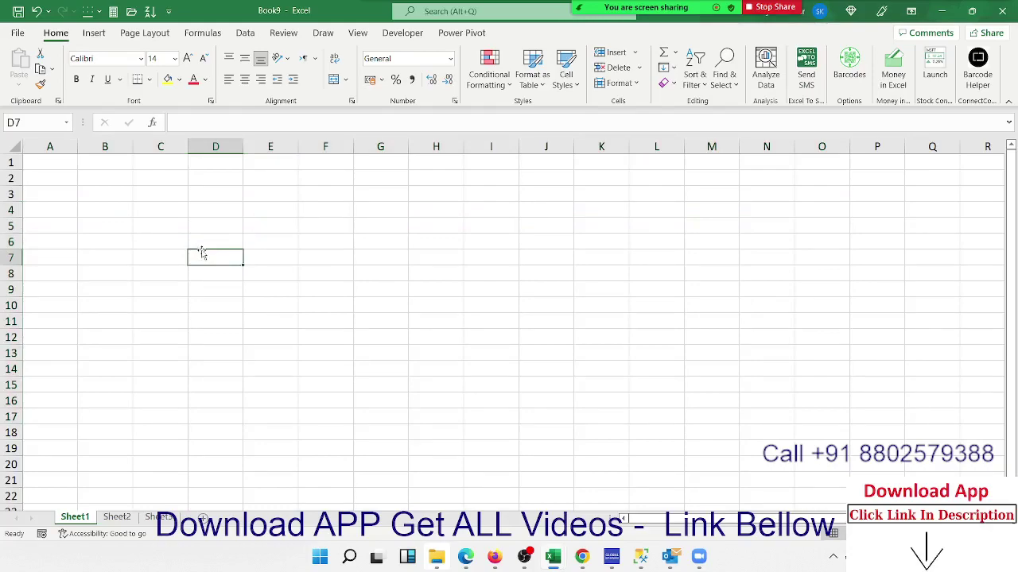
pyautogui.click(64, 208)
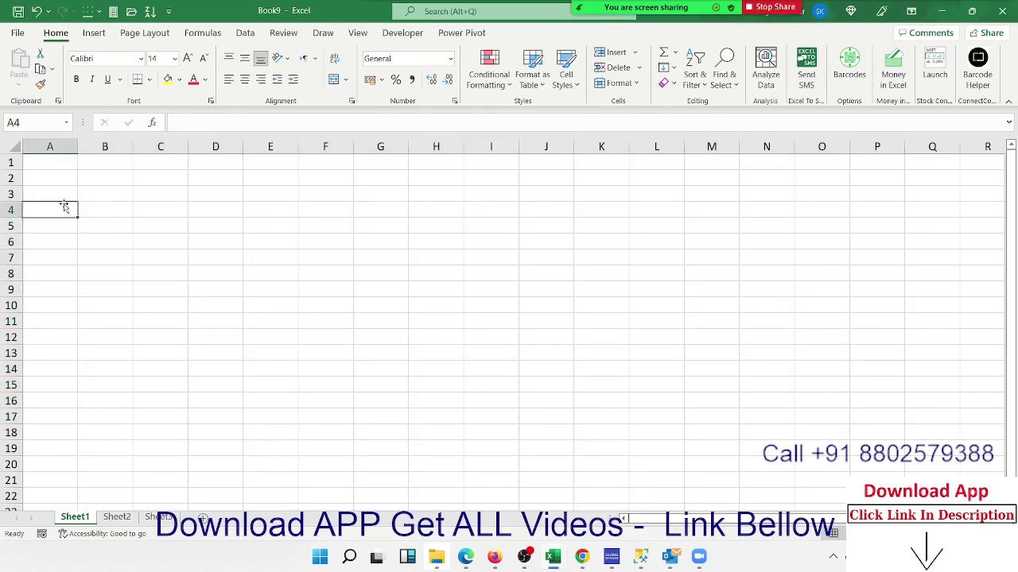
# Label A3 'Month' and enter headers E.Code, Name, Dep and DOJ in A6:D6.
pyautogui.click(64, 195)
pyautogui.write('M')
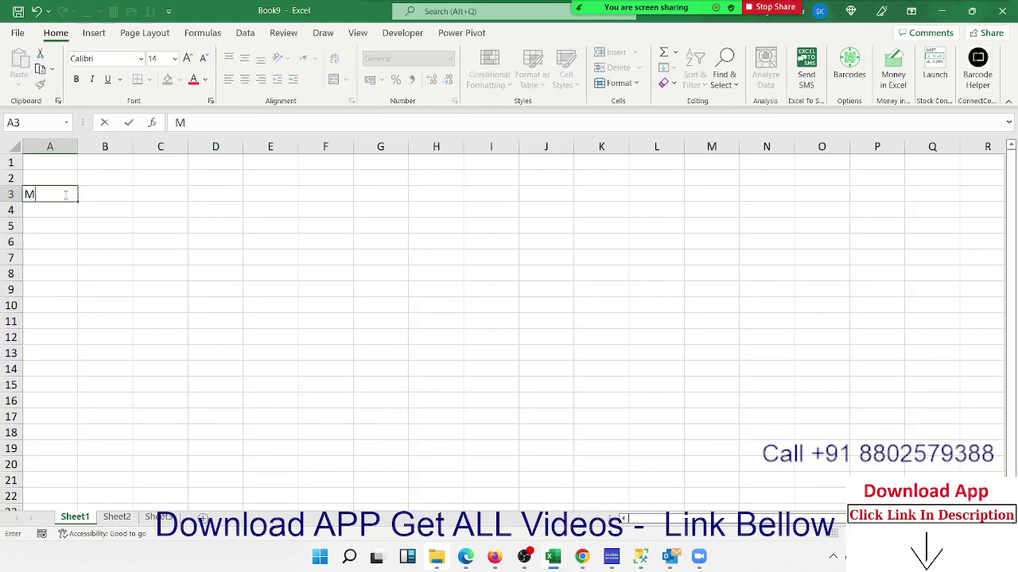
pyautogui.write('onth')
pyautogui.press('Return')
pyautogui.press('Return')
pyautogui.press('Return')
pyautogui.write('E')
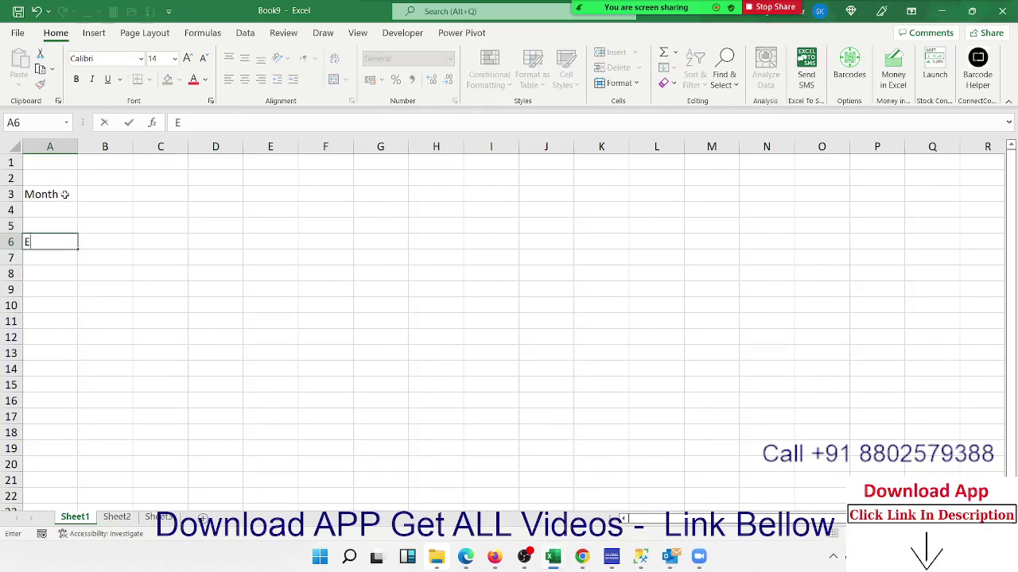
pyautogui.write('.Code')
pyautogui.press('Tab')
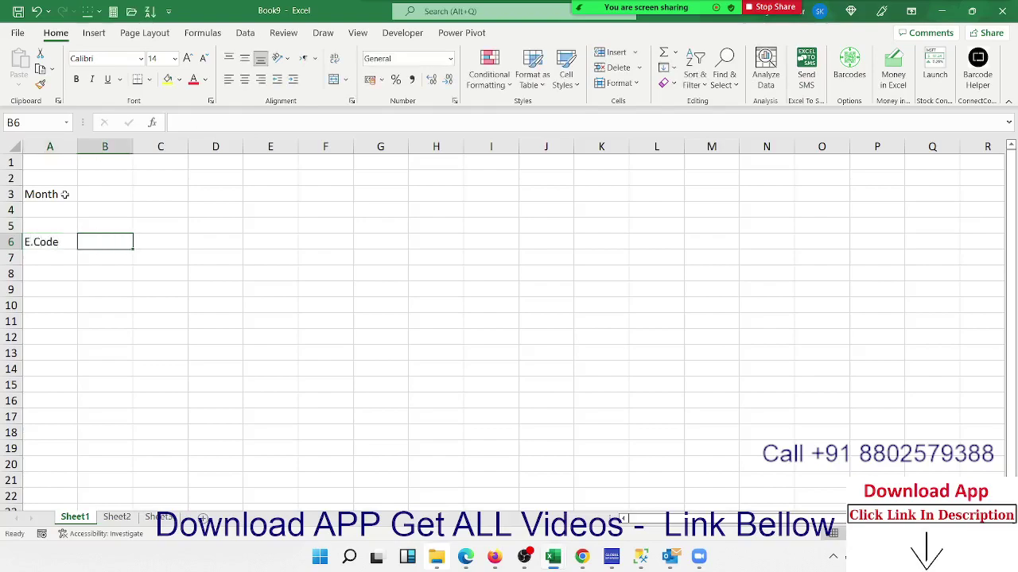
pyautogui.write('NAme')
pyautogui.press('Tab')
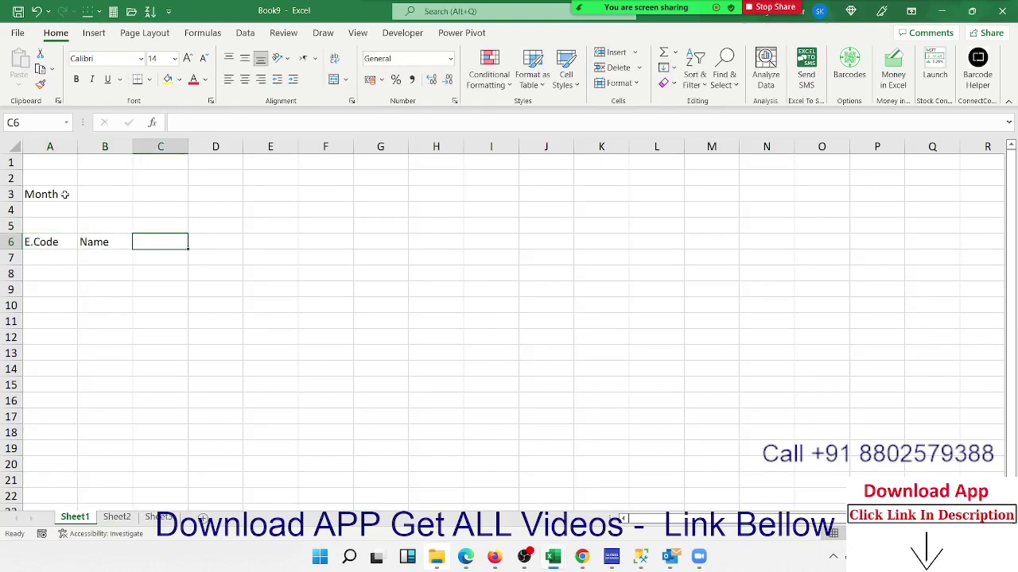
pyautogui.write('Dep')
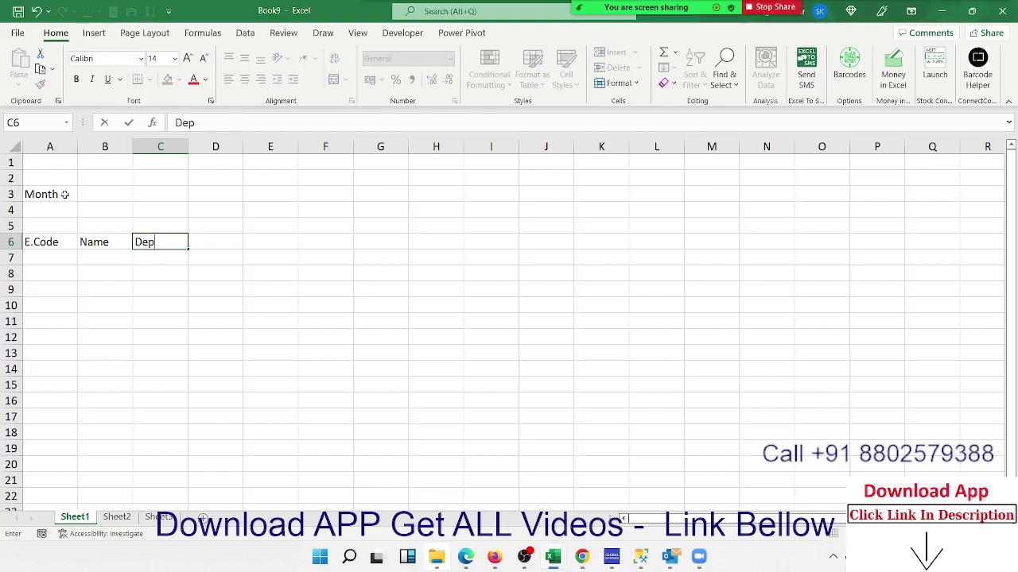
pyautogui.press('Tab')
pyautogui.write('DOJ')
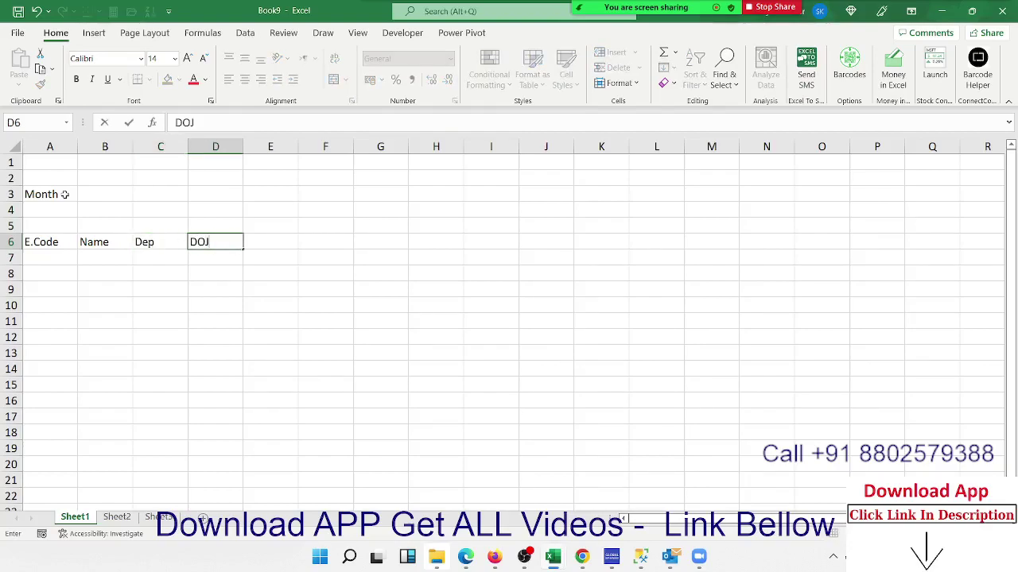
pyautogui.press('Tab')
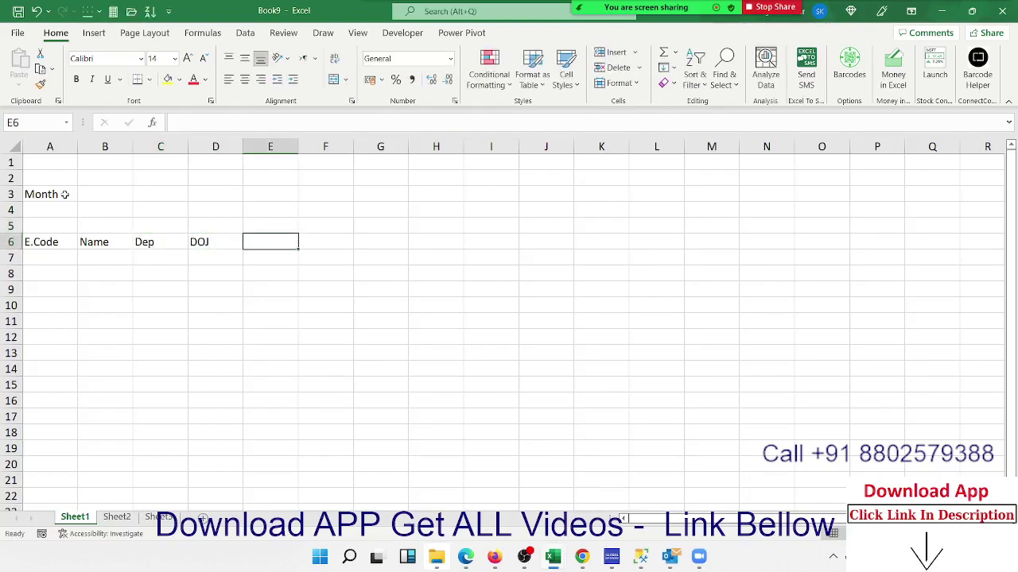
pyautogui.press('Down')
pyautogui.press('Up')
# Enter 01-Jul as the first date in E6.
pyautogui.write('7/1')
pyautogui.press('Return')
pyautogui.press('Up')
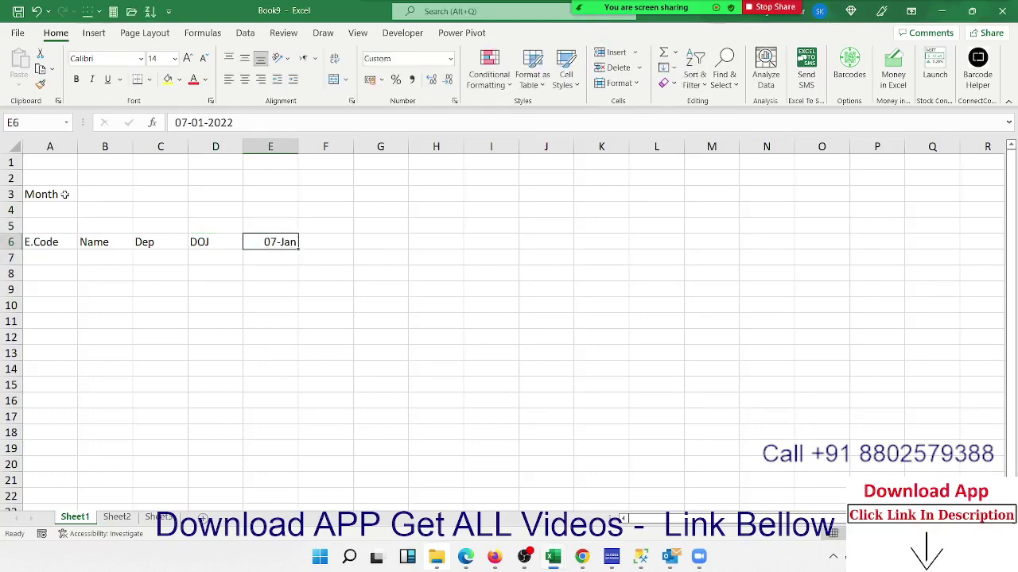
pyautogui.write('1/7')
pyautogui.press('Return')
# Put =E6+1 in F6 and fill it across F6:AI6.
pyautogui.press('Up')
pyautogui.press('Right')
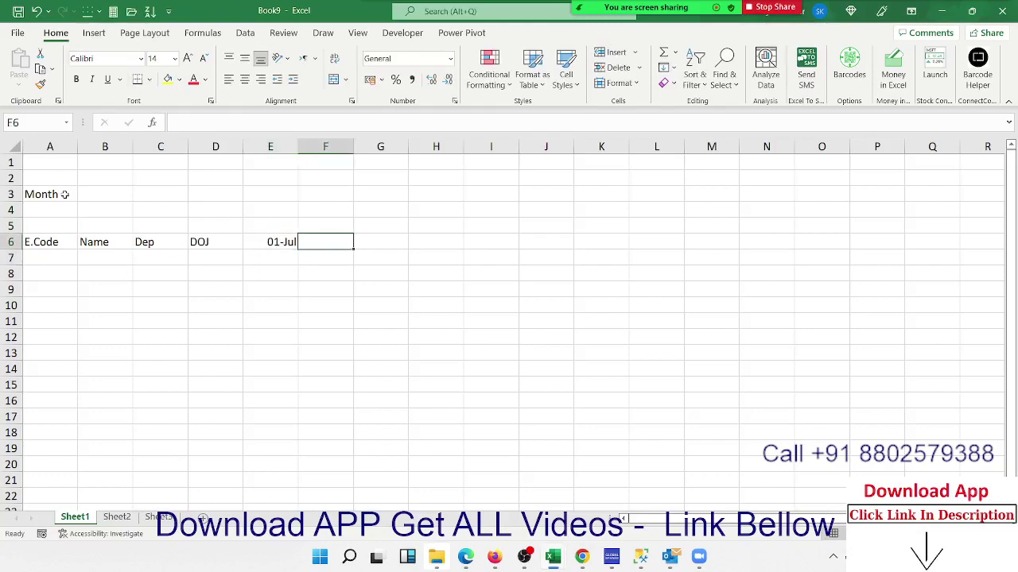
pyautogui.write('=')
pyautogui.press('Left')
pyautogui.write('+1')
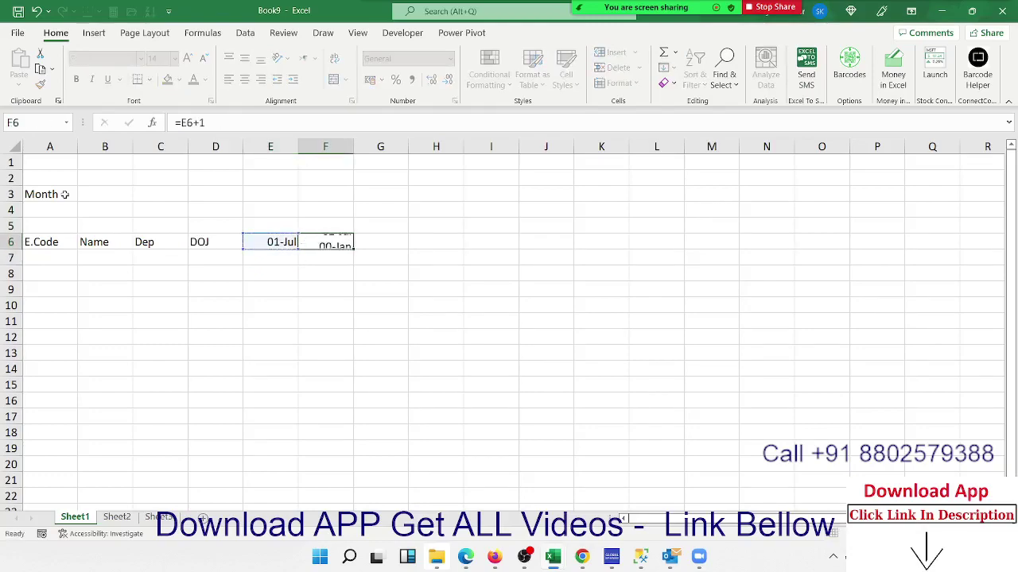
pyautogui.hotkey('ctrl', 'Return')
pyautogui.hotkey('shift', 'Right')
pyautogui.hotkey('shift', 'Right')
pyautogui.hotkey('shift', 'Right')
pyautogui.hotkey('shift', 'Right')
pyautogui.hotkey('shift', 'Right')
pyautogui.hotkey('shift', 'Right')
pyautogui.hotkey('shift', 'Right')
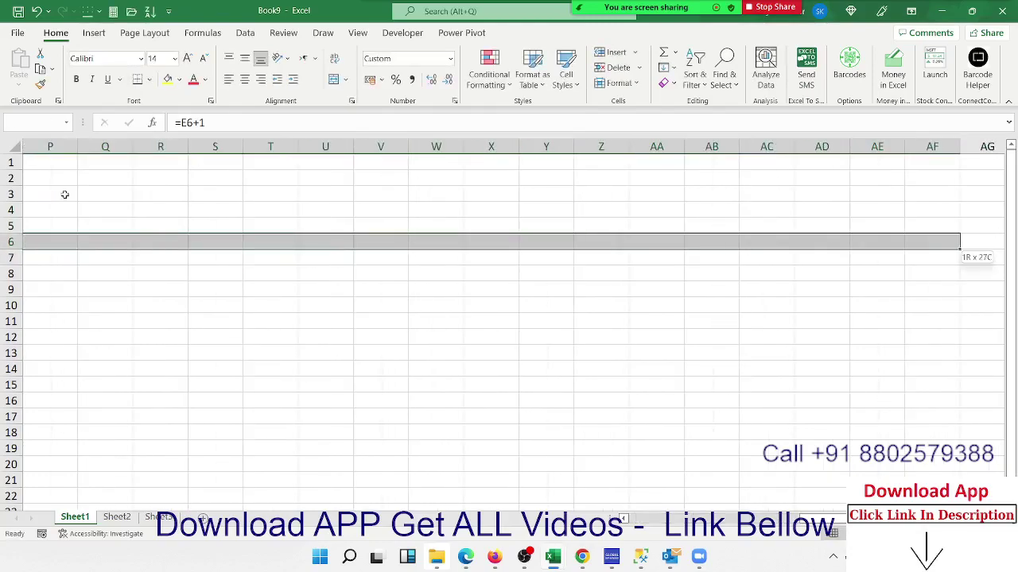
pyautogui.hotkey('shift', 'Right')
pyautogui.hotkey('shift', 'Right')
pyautogui.hotkey('shift', 'Right')
pyautogui.hotkey('shift', 'Right')
pyautogui.hotkey('ctrl', 'r')
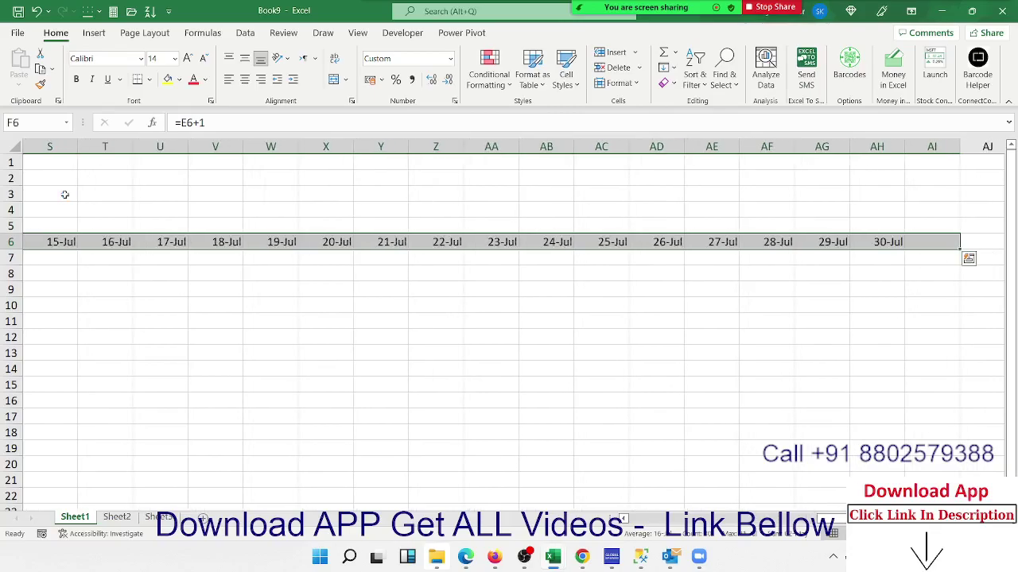
# Review the date series from E6 through its last date in AI6.
pyautogui.hotkey('ctrl', 'Right')
pyautogui.hotkey('ctrl', 'Left')
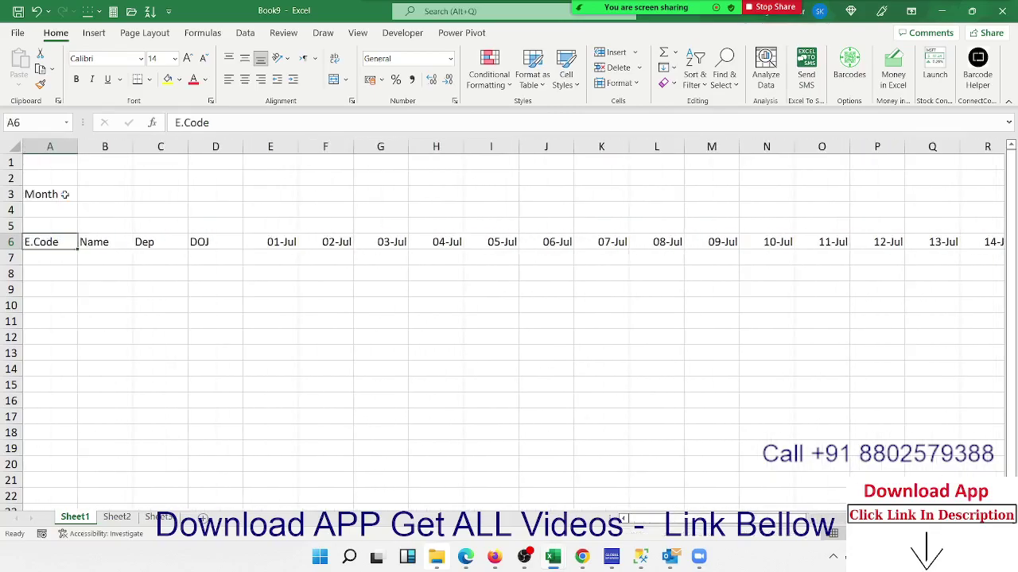
pyautogui.press('Right')
pyautogui.press('Right')
pyautogui.press('Right')
pyautogui.press('Right')
pyautogui.press('Up')
pyautogui.press('Up')
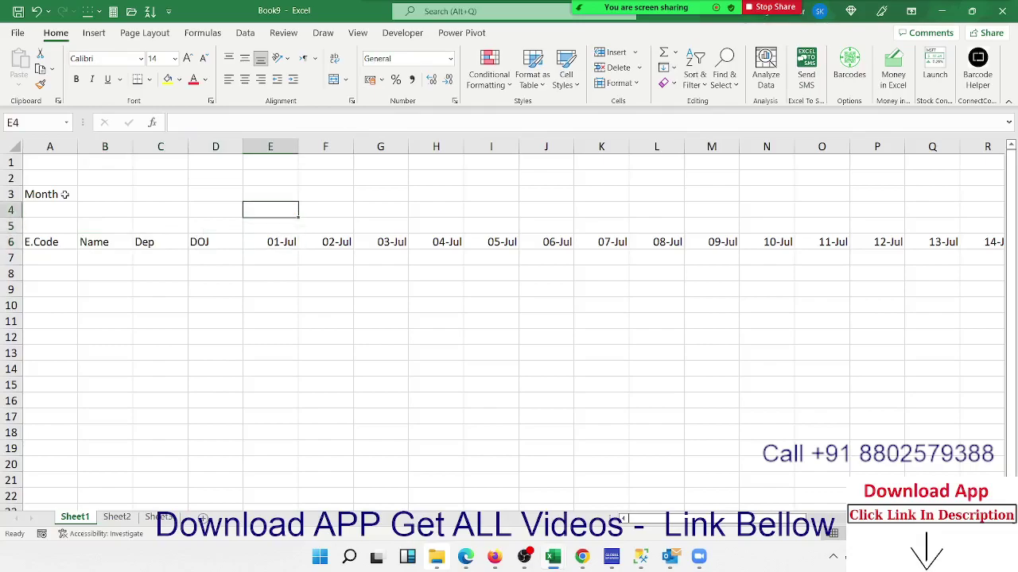
pyautogui.press('Down')
pyautogui.press('Down')
pyautogui.hotkey('ctrl', 'Right')
pyautogui.press('Left')
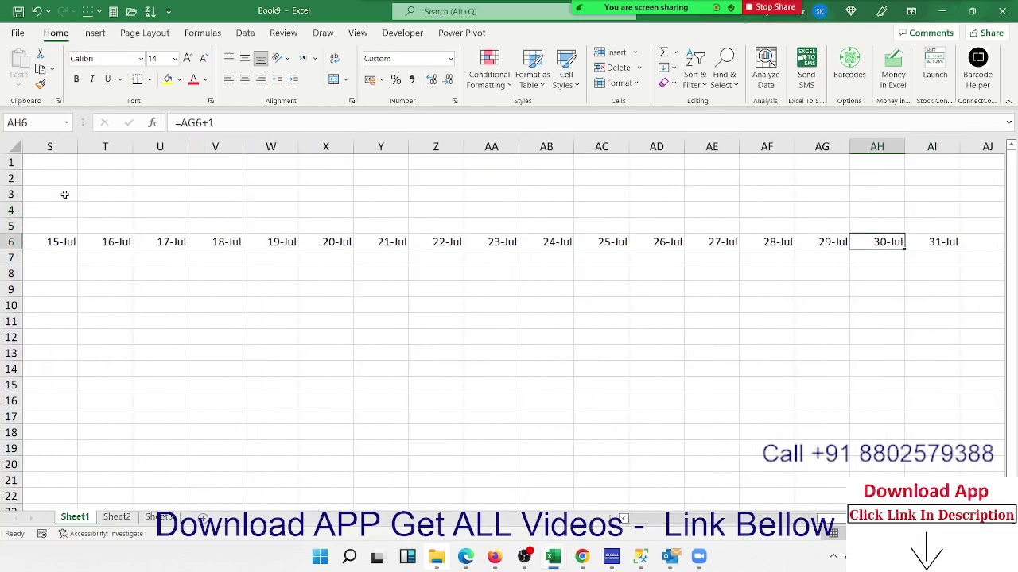
pyautogui.hotkey('ctrl', 'Left')
pyautogui.press('Right')
pyautogui.press('Right')
pyautogui.press('Right')
pyautogui.press('Right')
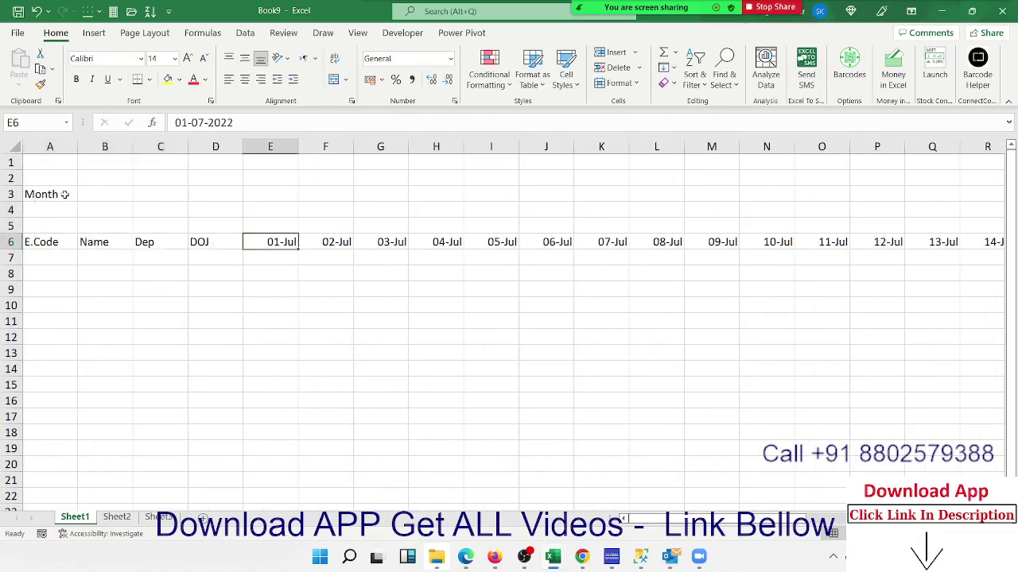
pyautogui.hotkey('ctrl', 'Right')
pyautogui.press('Left')
pyautogui.hotkey('ctrl', 'Left')
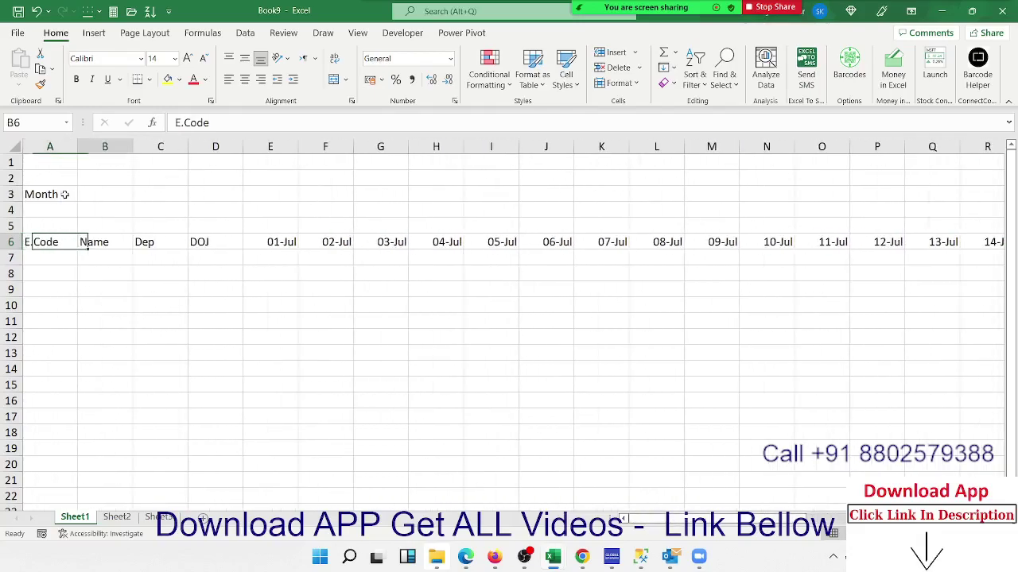
pyautogui.press('Right')
pyautogui.press('Right')
pyautogui.press('Right')
pyautogui.press('Right')
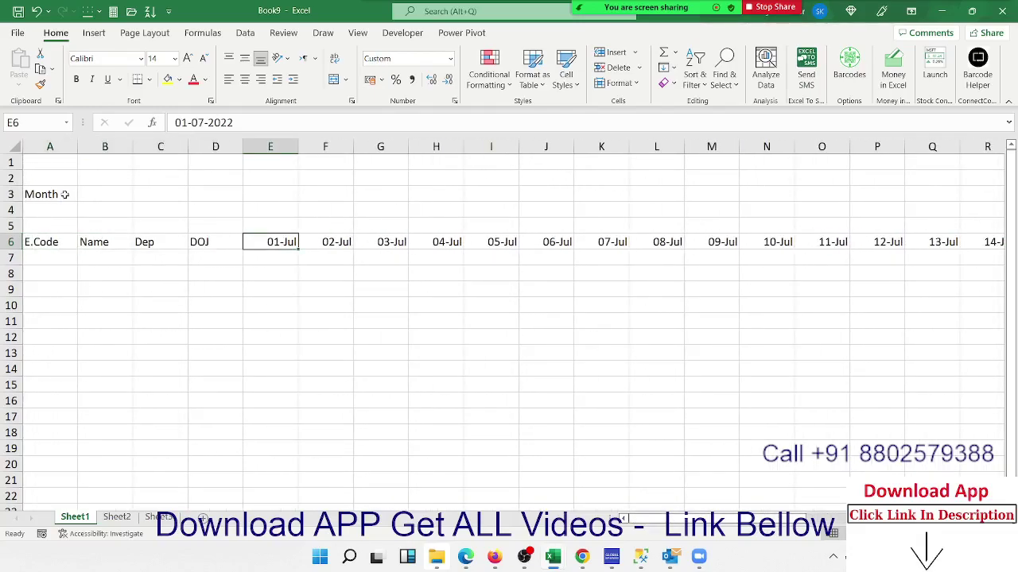
# Change the start date in E6 to 01-Jun and recheck the row's last date.
pyautogui.write('1/6')
pyautogui.press('Return')
pyautogui.press('Up')
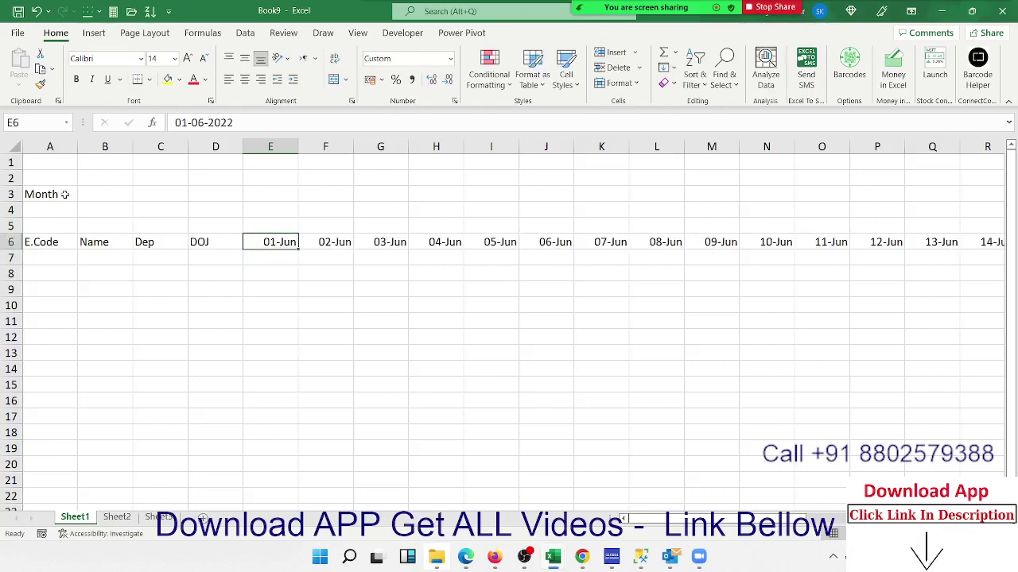
pyautogui.hotkey('ctrl', 'Right')
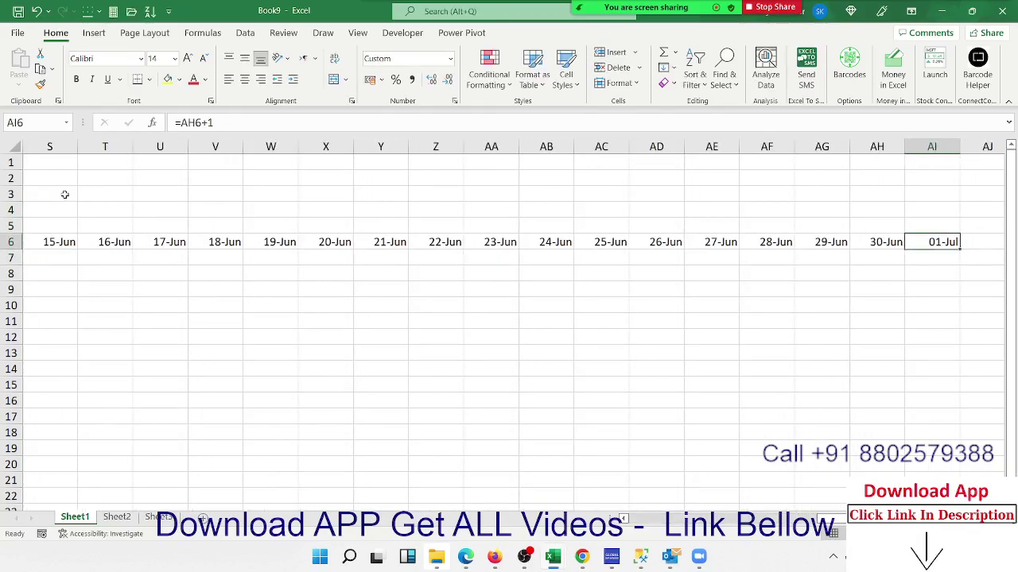
pyautogui.hotkey('ctrl', 'Left')
pyautogui.press('Right')
pyautogui.press('Right')
pyautogui.press('Right')
pyautogui.press('Right')
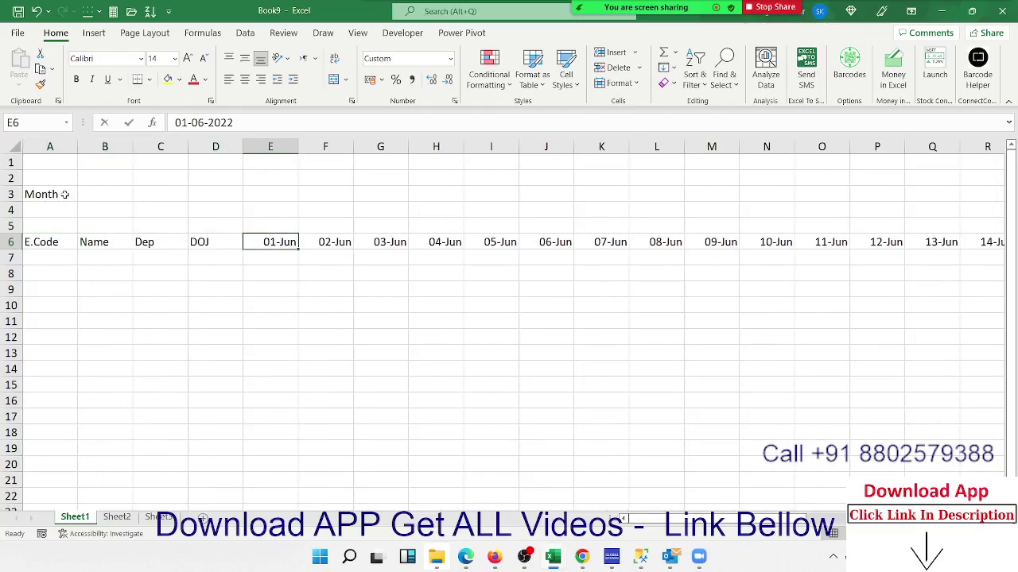
# Try 01-Feb as the start date and check where the series ends.
pyautogui.write('1/2')
pyautogui.press('Tab')
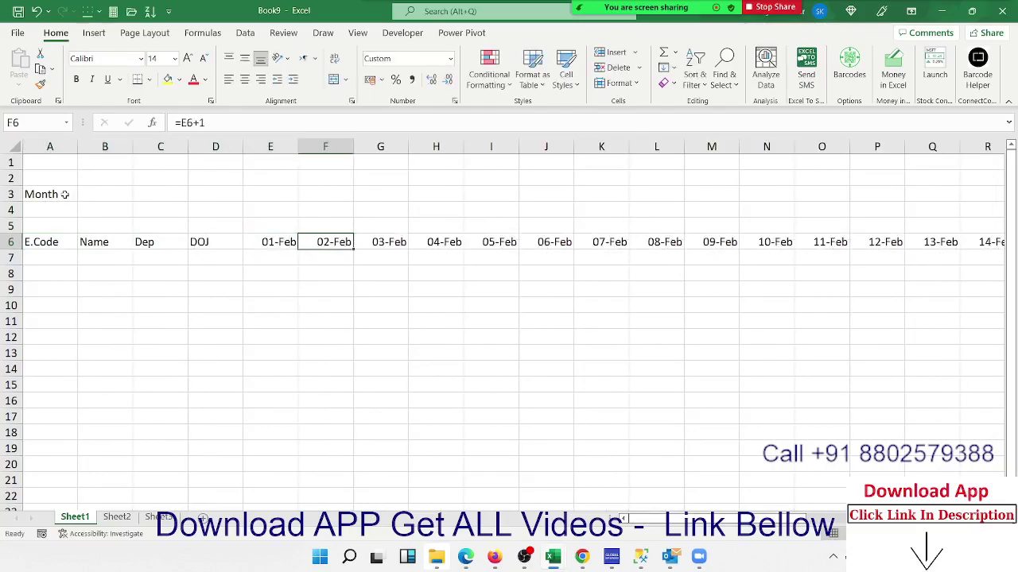
pyautogui.hotkey('ctrl', 'Right')
pyautogui.hotkey('ctrl', 'Left')
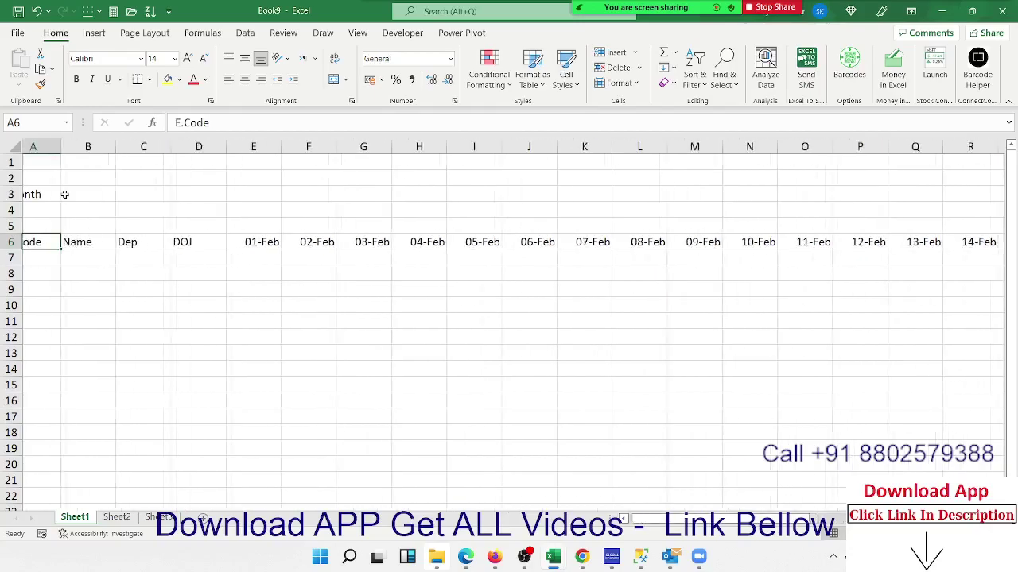
pyautogui.press('Right')
pyautogui.press('Right')
pyautogui.press('Right')
pyautogui.press('Right')
# Reset E6 to 01-Jul and open the 29-Jul cell's formula for editing.
pyautogui.write('1/')
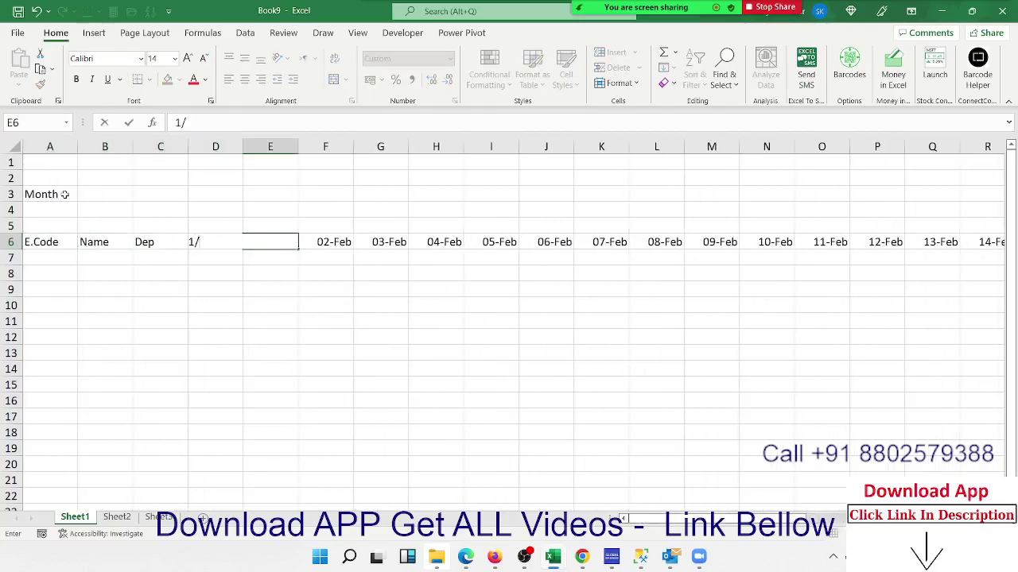
pyautogui.write('7')
pyautogui.press('Return')
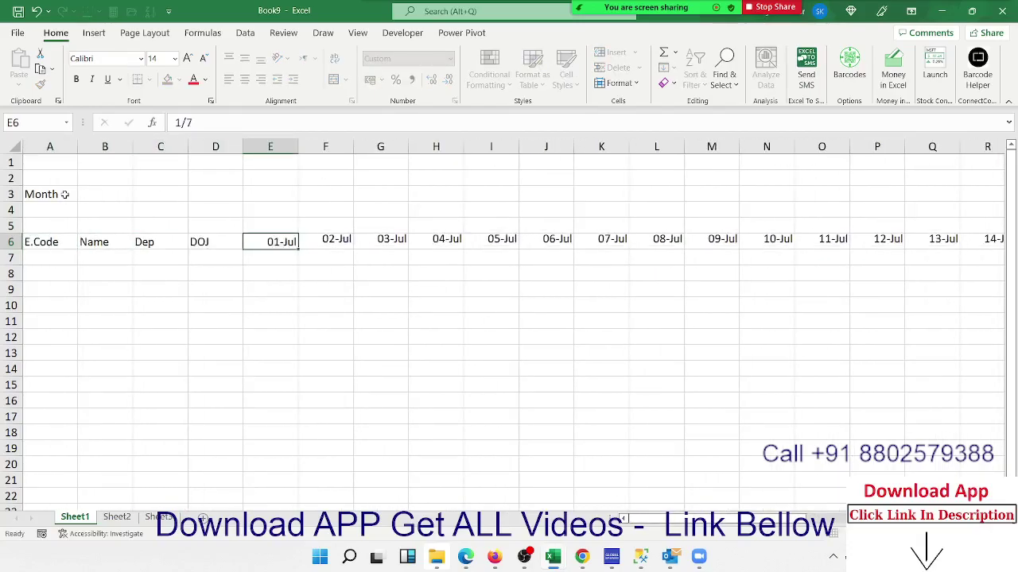
pyautogui.press('Up')
pyautogui.hotkey('ctrl', 'Right')
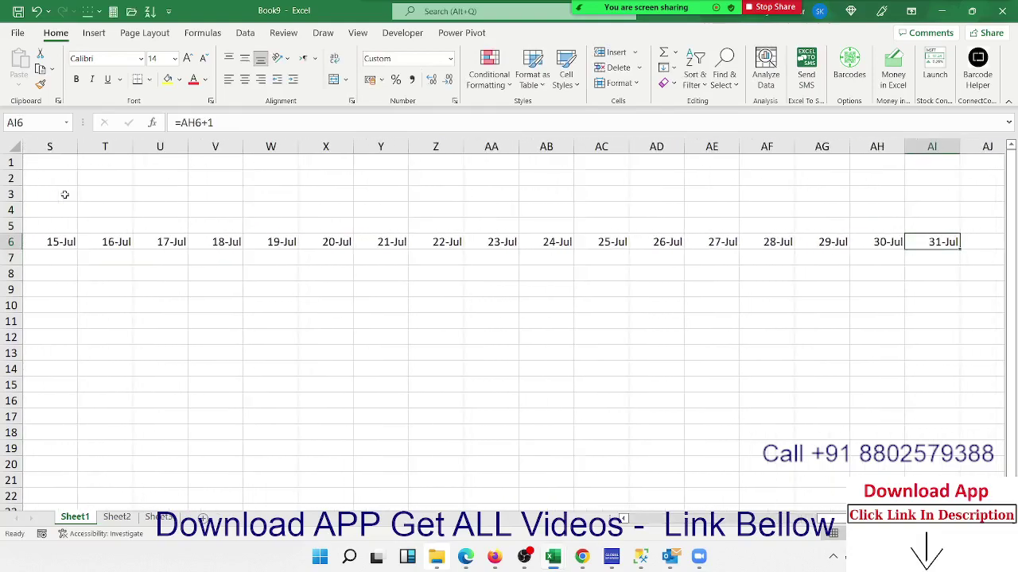
pyautogui.press('Left')
pyautogui.press('Left')
pyautogui.press('Left')
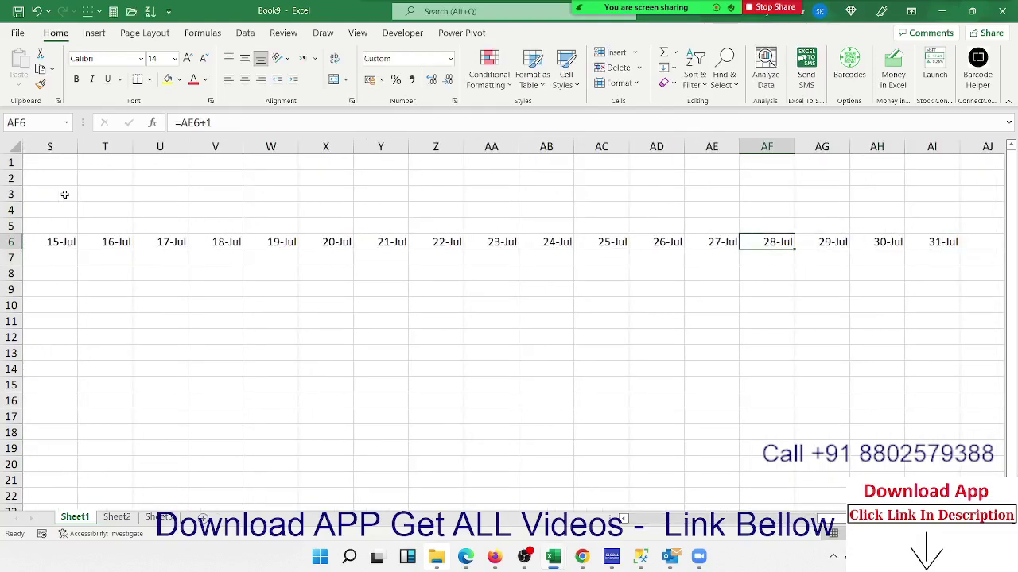
pyautogui.press('Right')
pyautogui.hotkey('shift', 'Right')
pyautogui.hotkey('shift', 'Right')
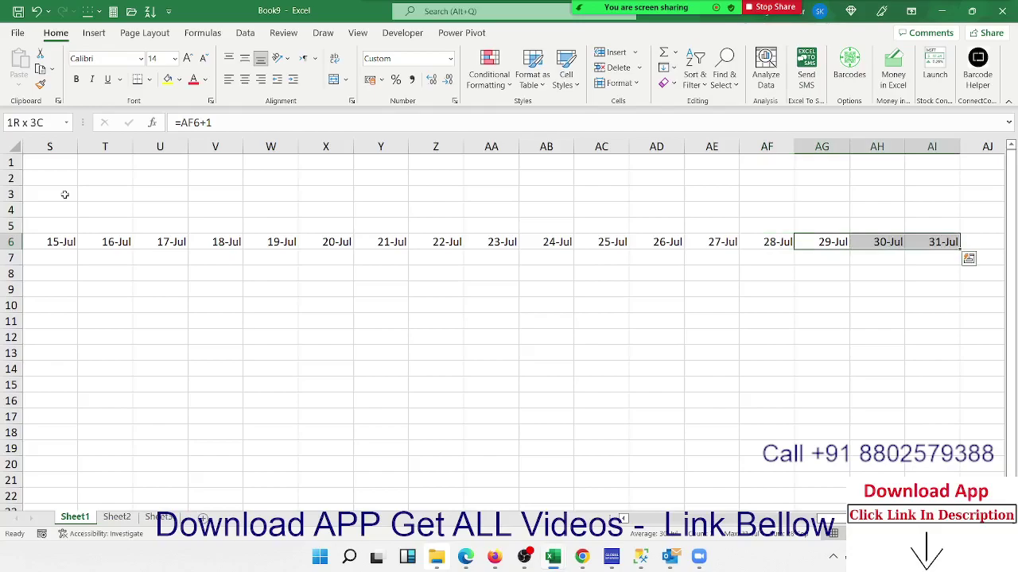
pyautogui.press('Left')
pyautogui.press('Right')
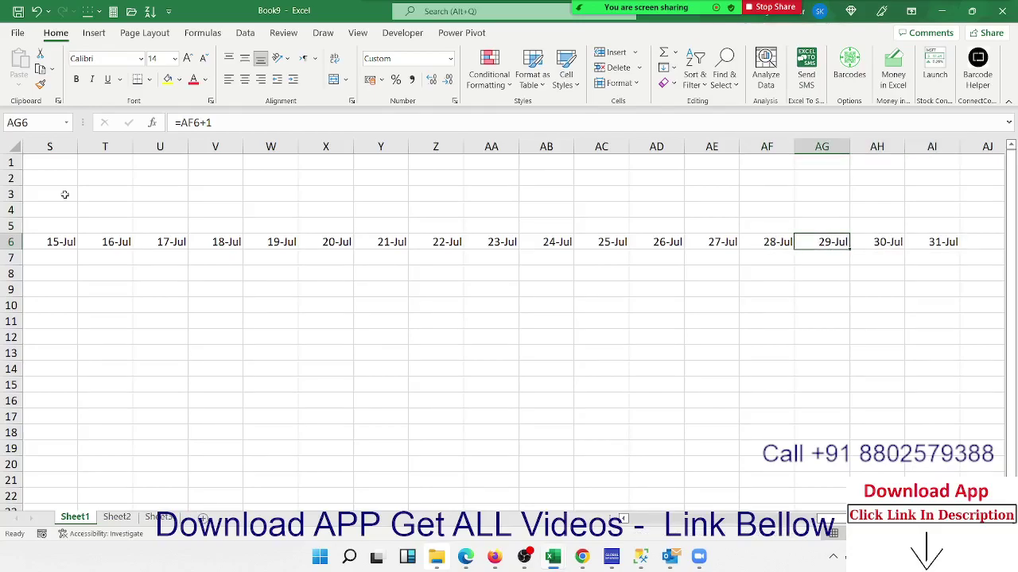
pyautogui.press('F2')
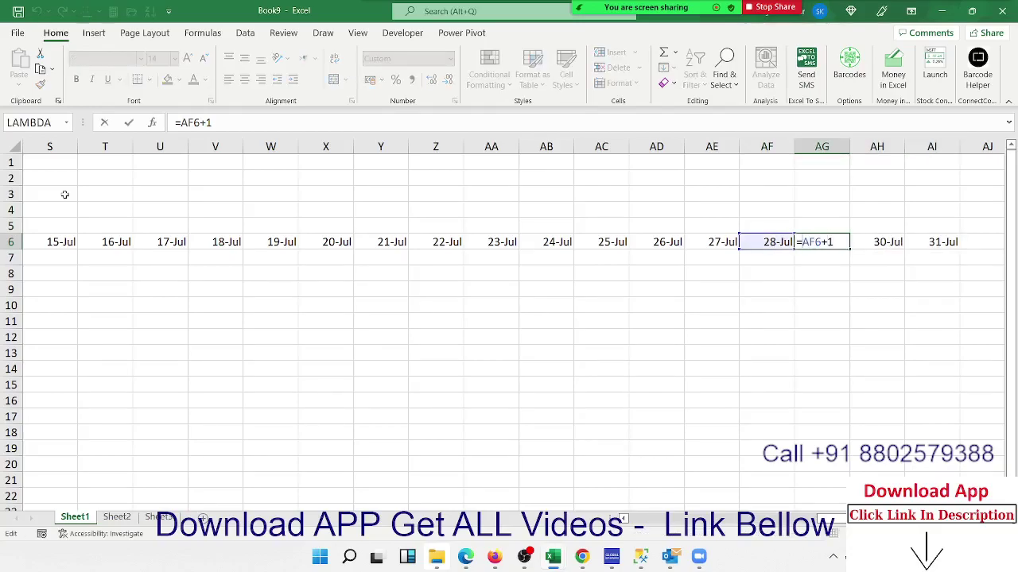
# Write =IF(AF6+1>EOMONTH(U6,0),"",AF6+1) in AG6, accepting the parenthesis fix.
pyautogui.write('IF(AF6+1')
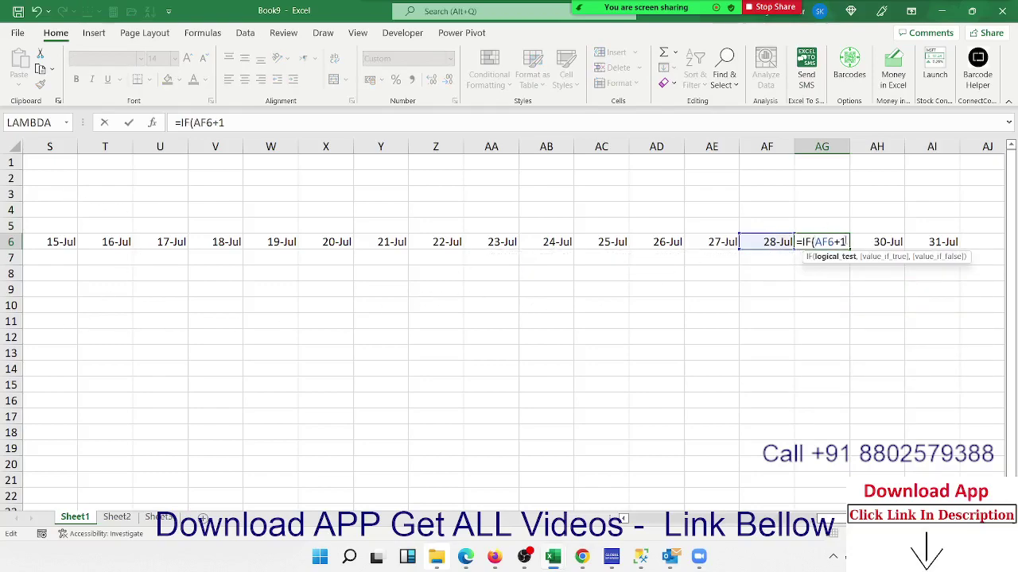
pyautogui.write('>')
pyautogui.write('eo')
pyautogui.press('Tab')
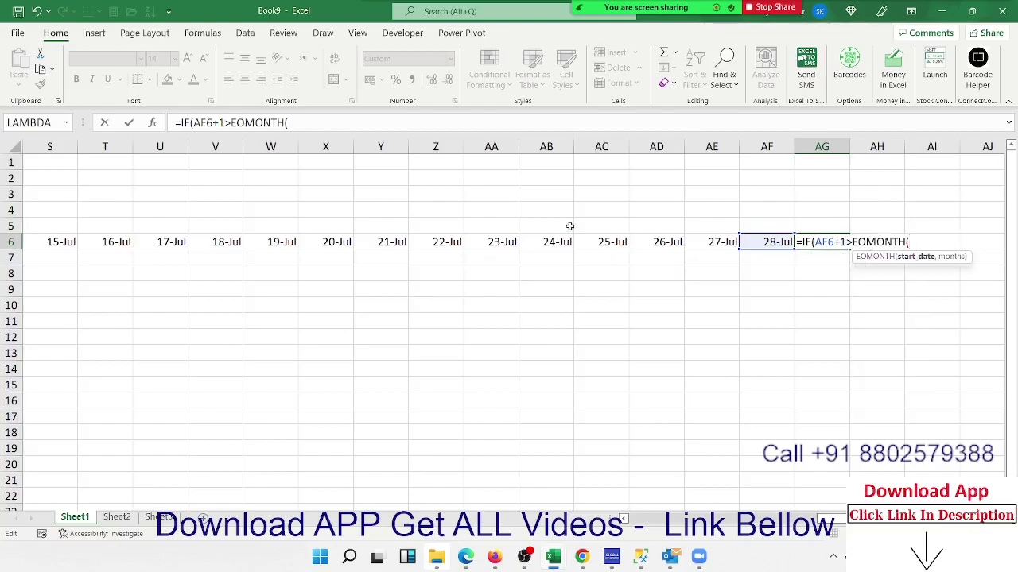
pyautogui.click(151, 239)
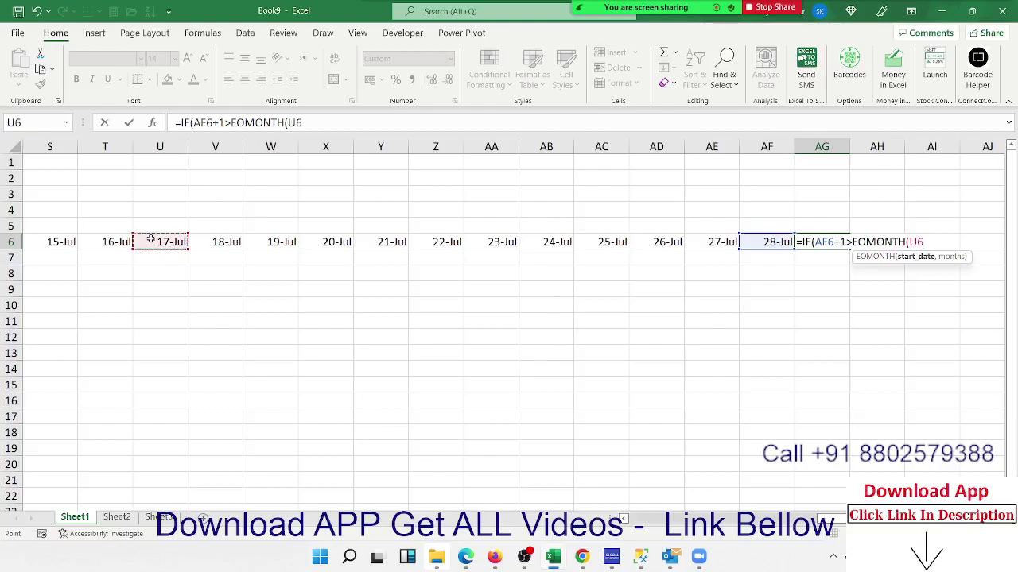
pyautogui.write(',0')
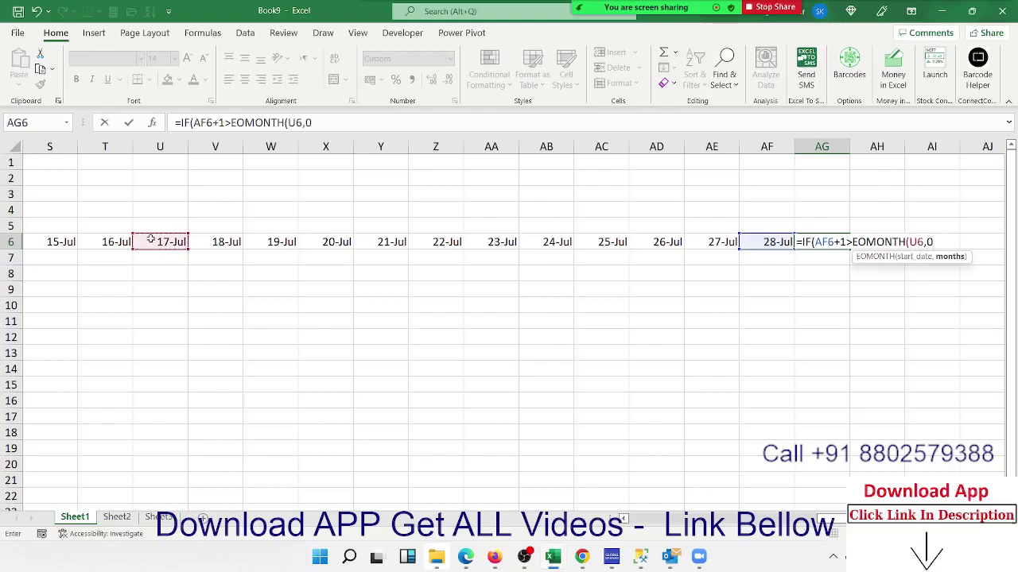
pyautogui.write('),""')
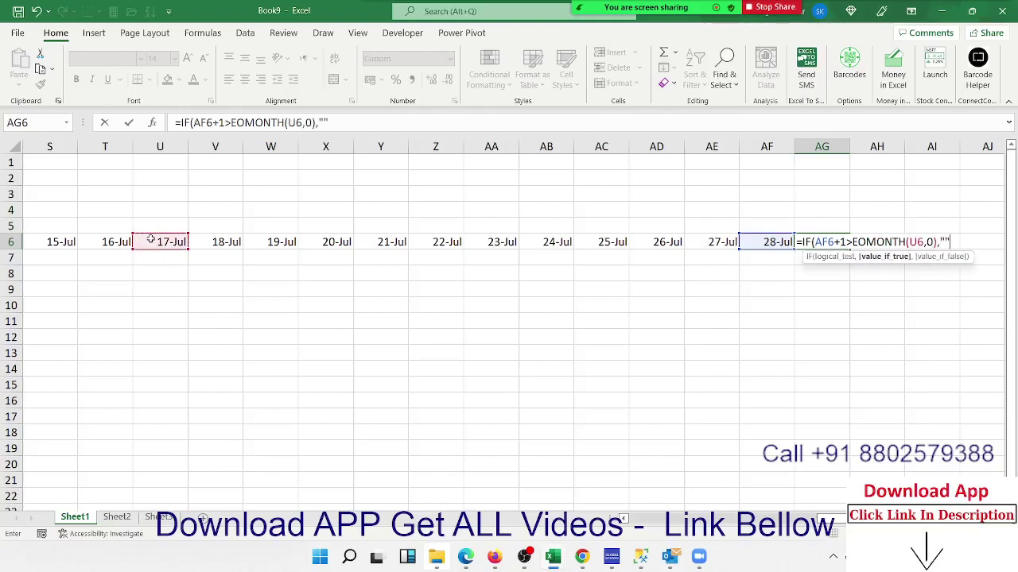
pyautogui.write(',')
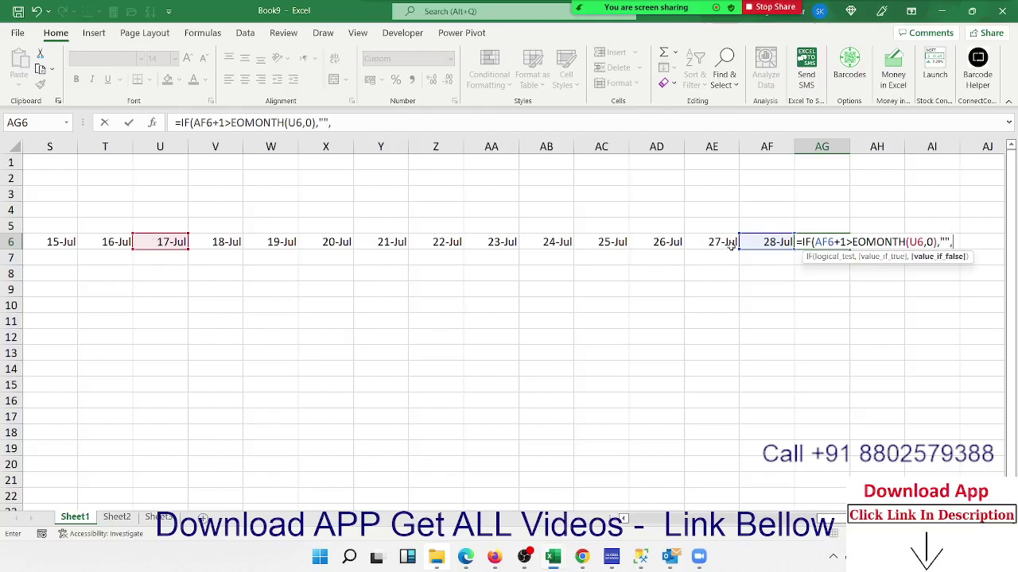
pyautogui.click(757, 241)
pyautogui.write('+1')
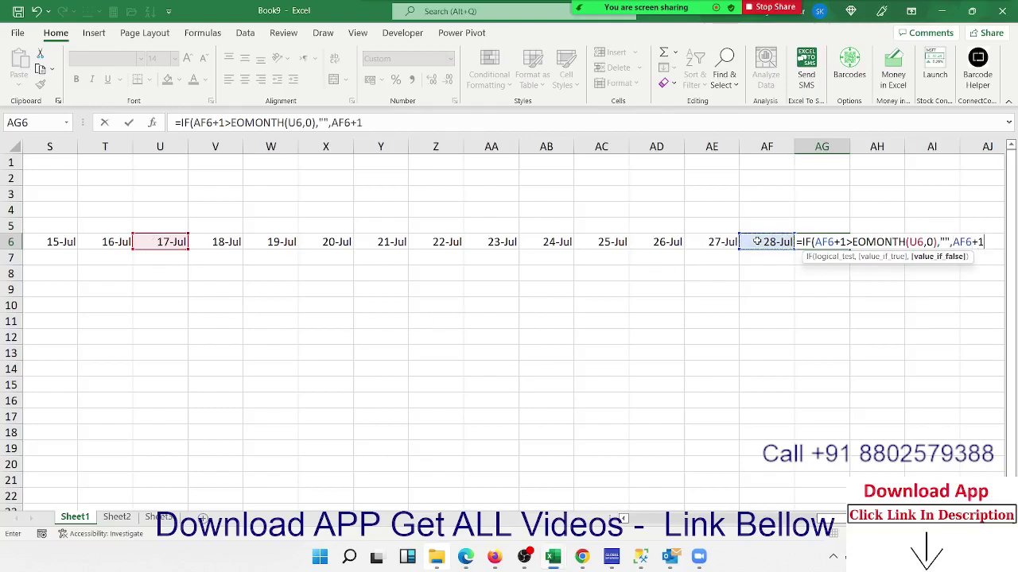
pyautogui.press('Return')
pyautogui.press('Return')
pyautogui.press('Up')
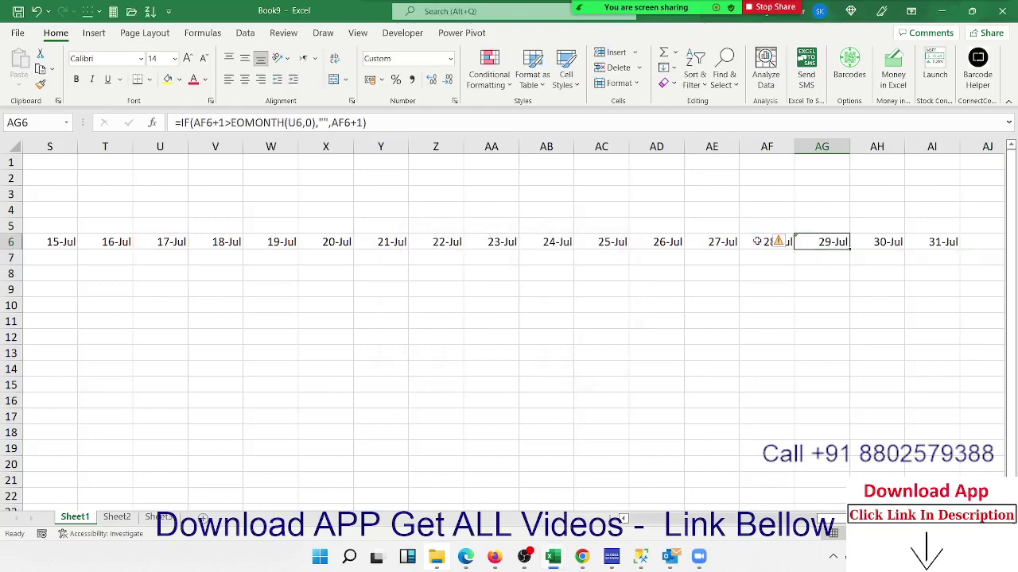
# Wrap the AG6 formula in IFERROR(...,"") and extend it across AG6:AI6.
pyautogui.press('F2')
pyautogui.press('Left')
pyautogui.press('Left')
pyautogui.press('Left')
pyautogui.press('Left')
pyautogui.press('Left')
pyautogui.press('Left')
pyautogui.press('Left')
pyautogui.press('Left')
pyautogui.press('Left')
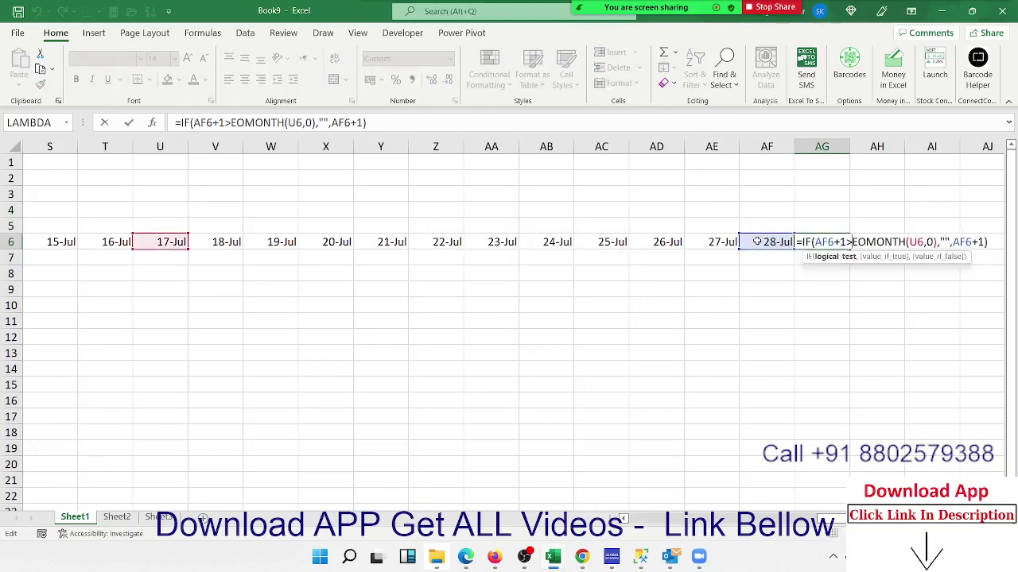
pyautogui.press('Left')
pyautogui.press('Left')
pyautogui.press('Left')
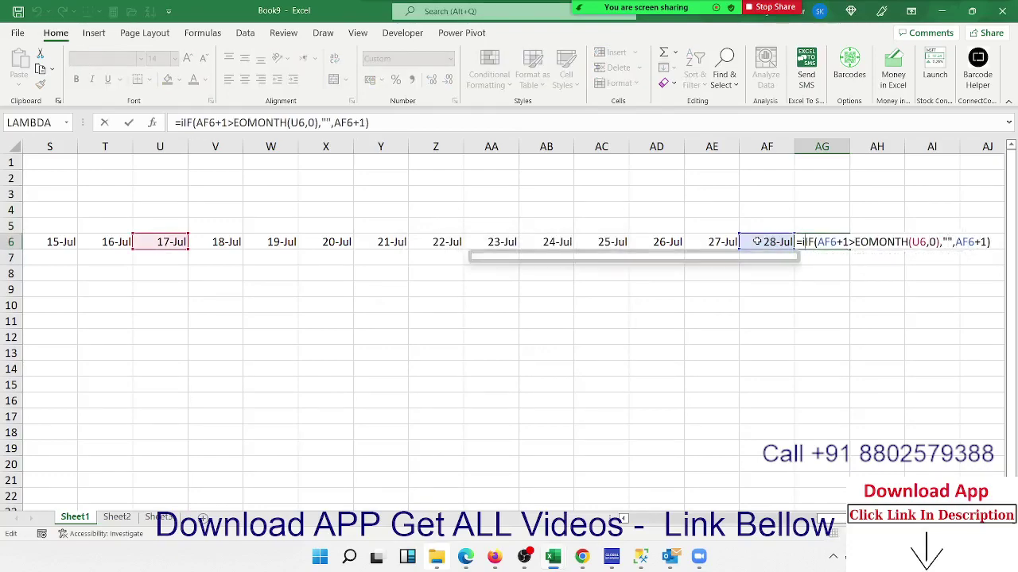
pyautogui.write('IFE')
pyautogui.press('Tab')
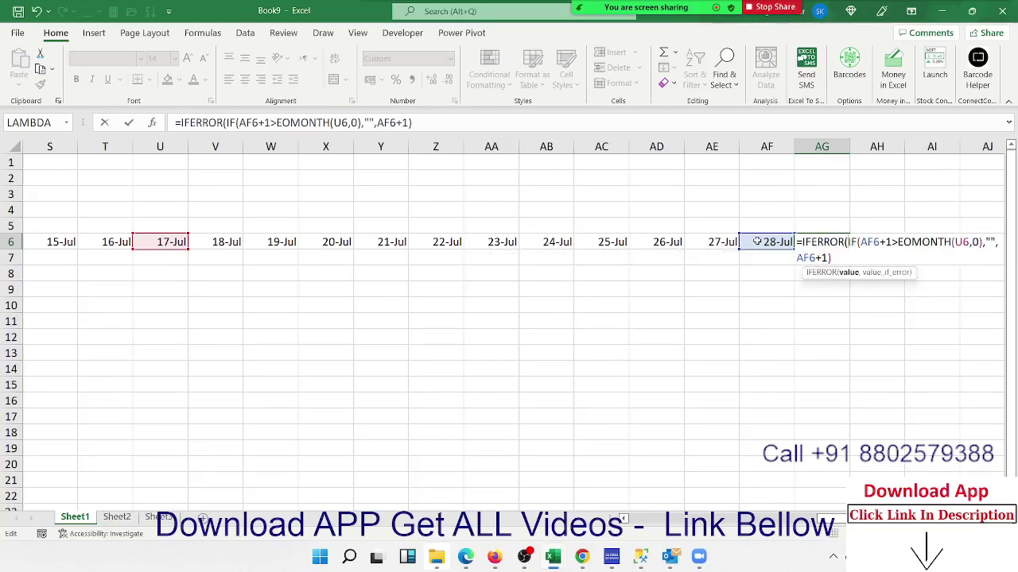
pyautogui.write(',')
pyautogui.write('""')
pyautogui.press('Return')
pyautogui.press('Return')
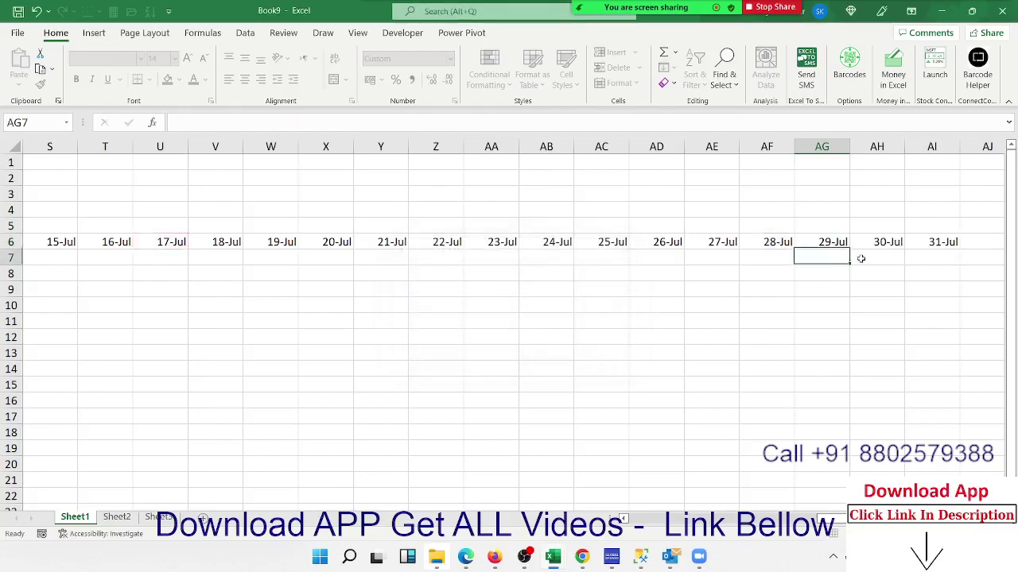
pyautogui.press('Up')
pyautogui.hotkey('shift', 'Right')
pyautogui.hotkey('shift', 'Right')
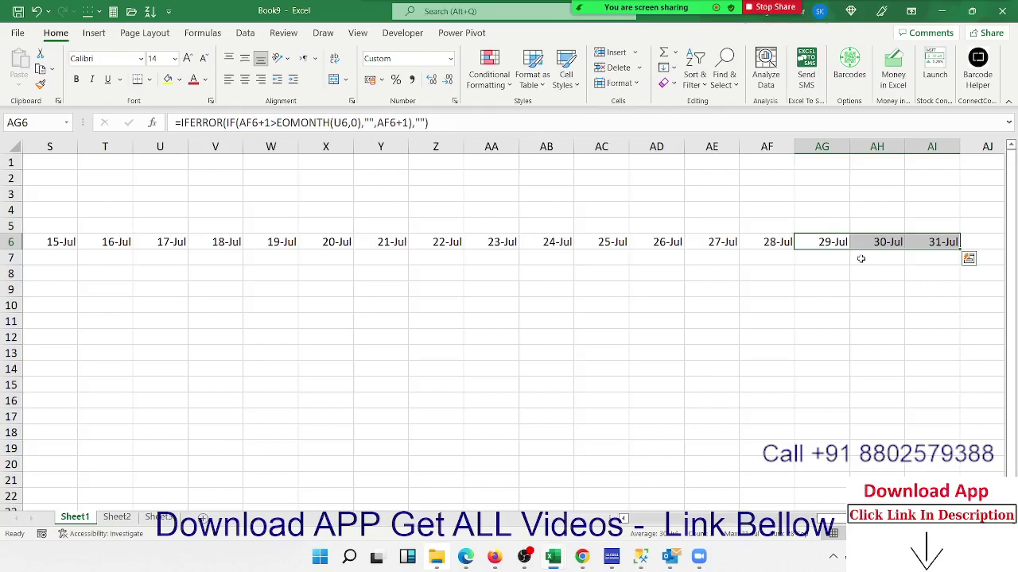
# Test 01-Jun as the start date and inspect the formula in AI6.
pyautogui.hotkey('ctrl', 'Left')
pyautogui.press('Right')
pyautogui.press('Right')
pyautogui.press('Right')
pyautogui.press('Right')
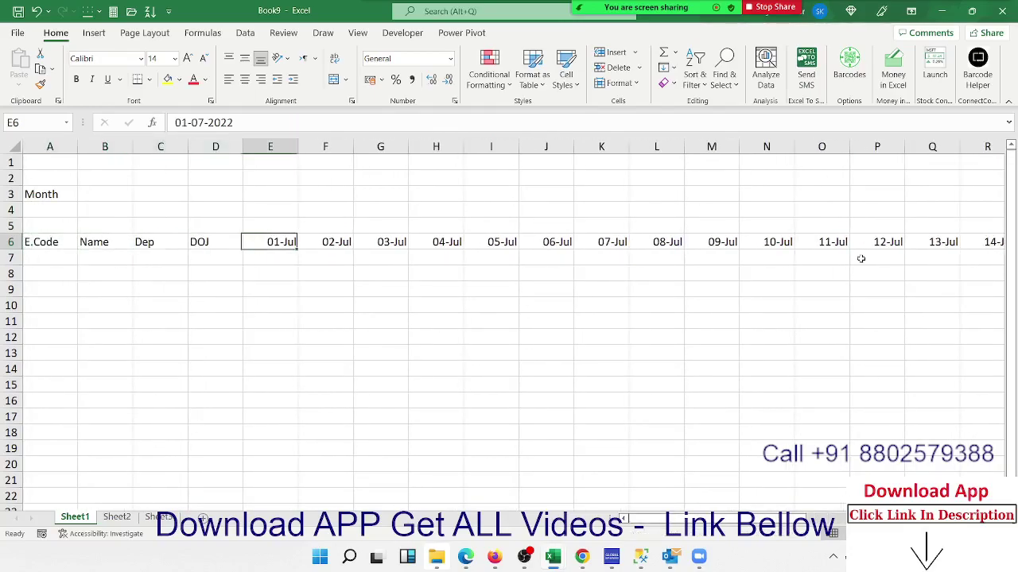
pyautogui.press('F2')
pyautogui.press('Escape')
pyautogui.write('1/6')
pyautogui.press('Return')
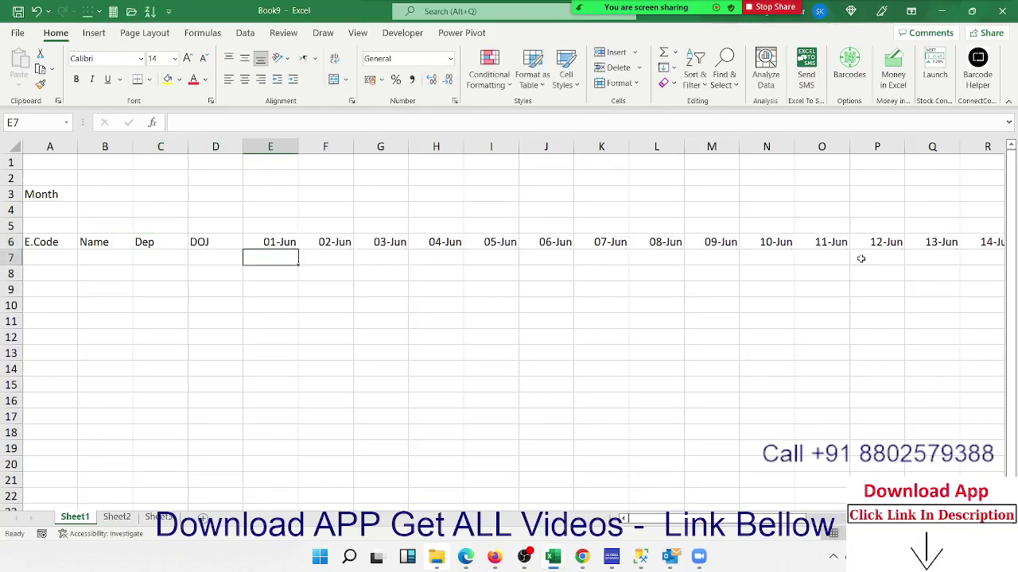
pyautogui.press('Up')
pyautogui.hotkey('ctrl', 'Right')
pyautogui.press('Down')
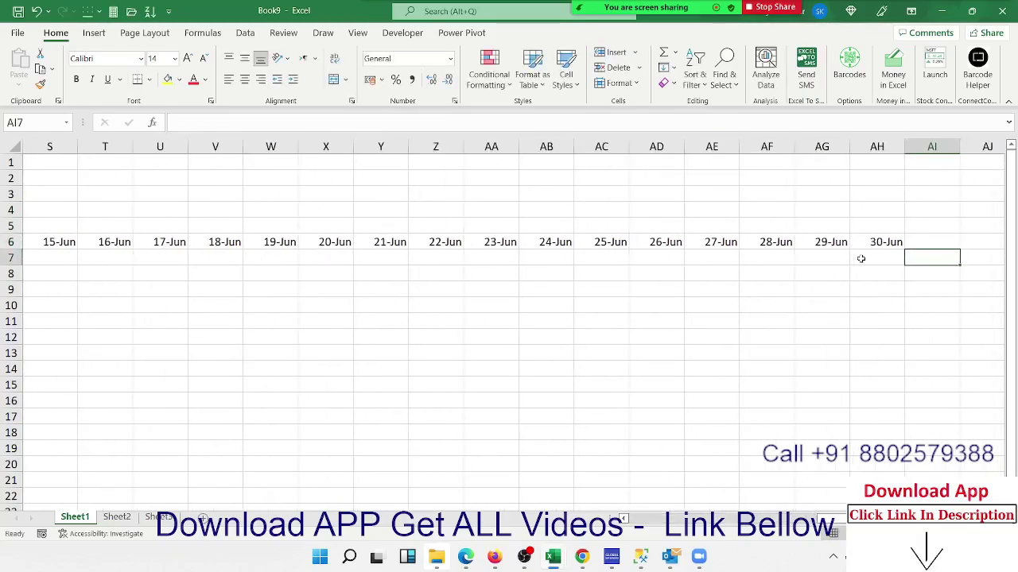
pyautogui.press('Up')
pyautogui.press('F2')
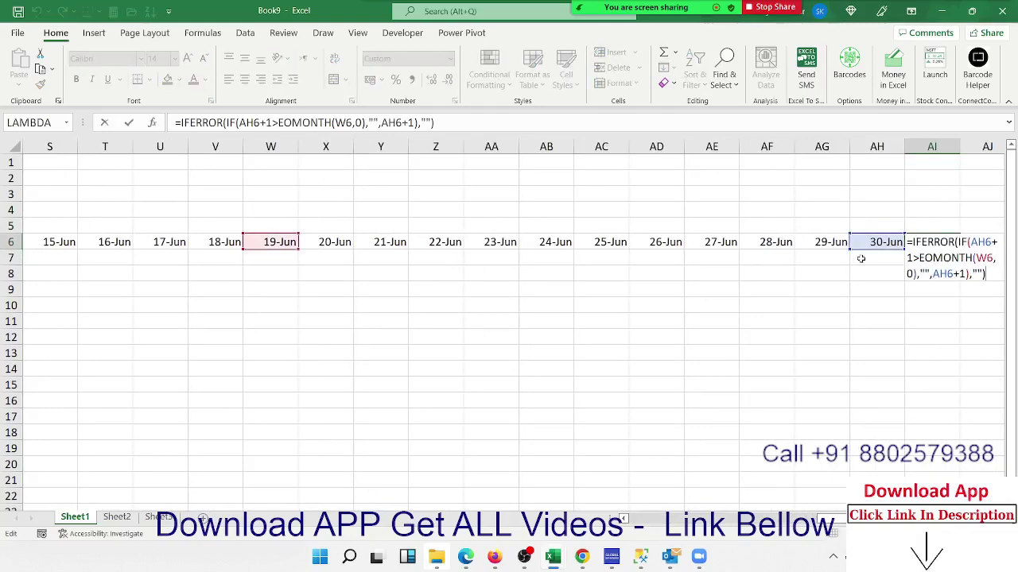
pyautogui.press('Escape')
# Test 01-Feb as the start date and confirm cells after 28-Feb go blank.
pyautogui.hotkey('ctrl', 'Left')
pyautogui.press('Right')
pyautogui.press('Right')
pyautogui.press('Right')
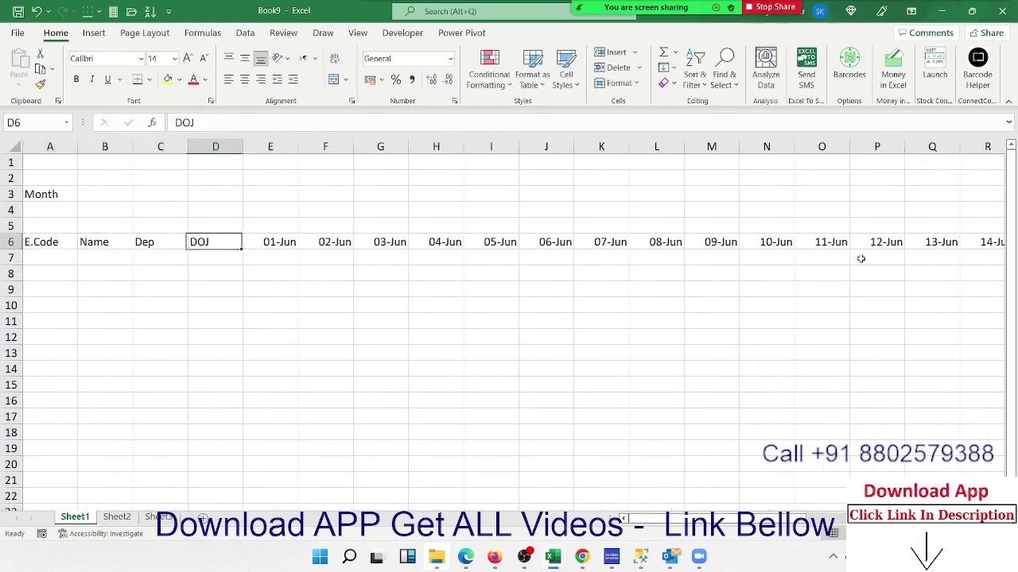
pyautogui.press('Right')
pyautogui.write('1/')
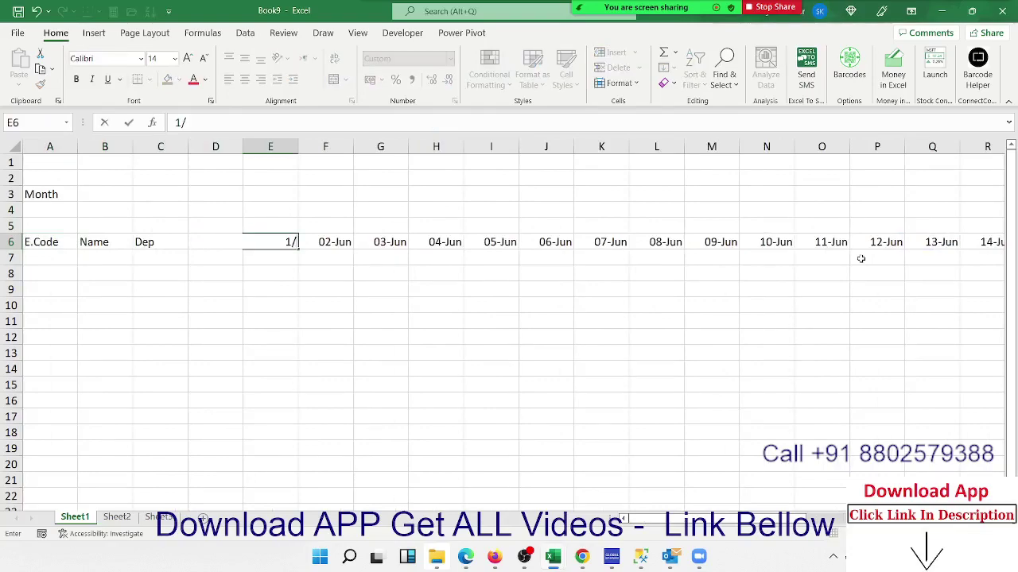
pyautogui.write('2')
pyautogui.hotkey('ctrl', 'Return')
pyautogui.hotkey('ctrl', 'Right')
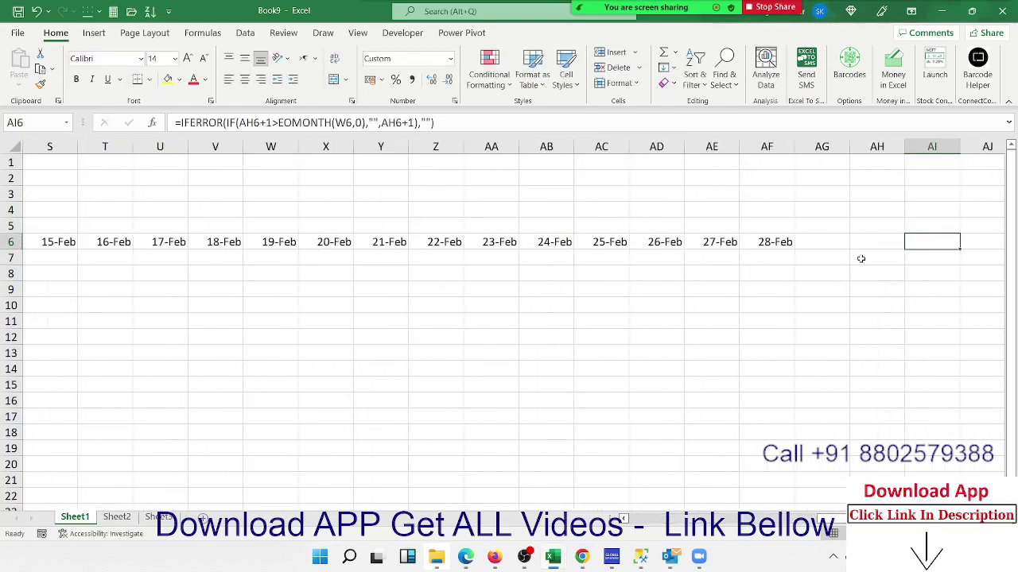
pyautogui.press('Left')
pyautogui.press('Left')
pyautogui.press('Left')
pyautogui.press('Right')
pyautogui.hotkey('shift', 'Right')
pyautogui.hotkey('shift', 'Right')
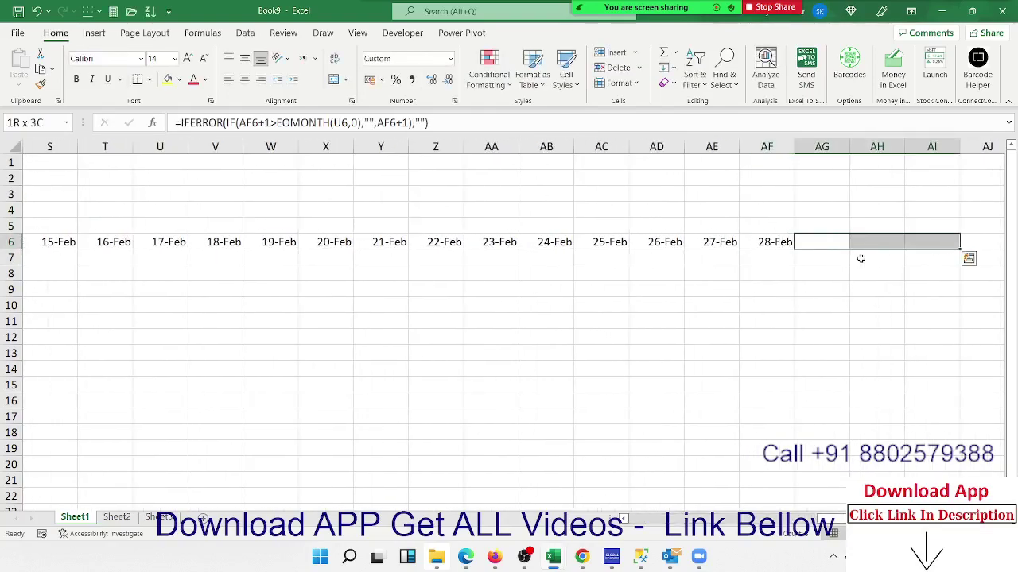
pyautogui.press('Left')
pyautogui.hotkey('ctrl', 'Left')
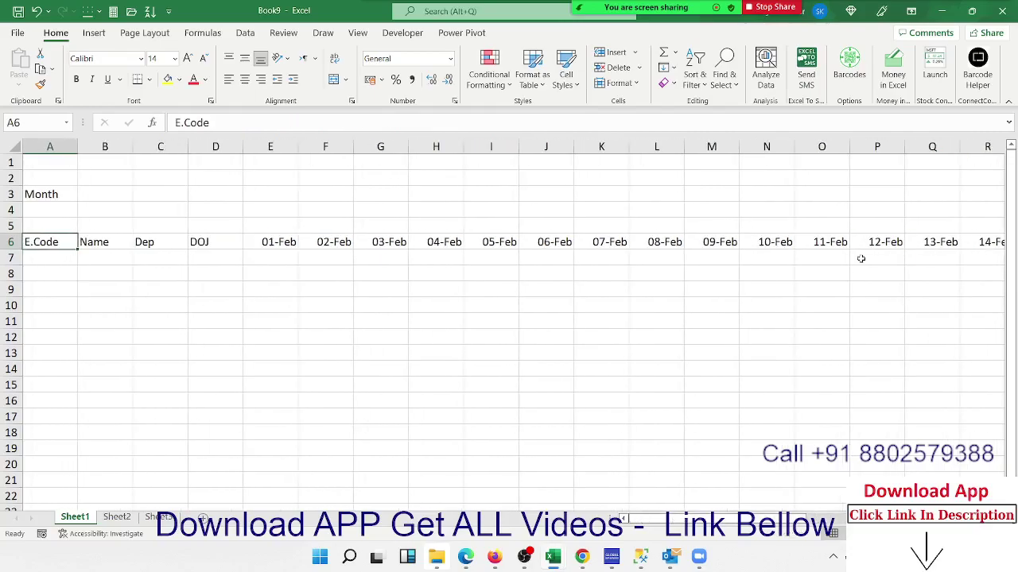
pyautogui.press('Right')
pyautogui.press('Right')
pyautogui.press('Right')
pyautogui.press('Right')
# Restore 01-Jul as the start date and check the 29-Jul formula.
pyautogui.write('1')
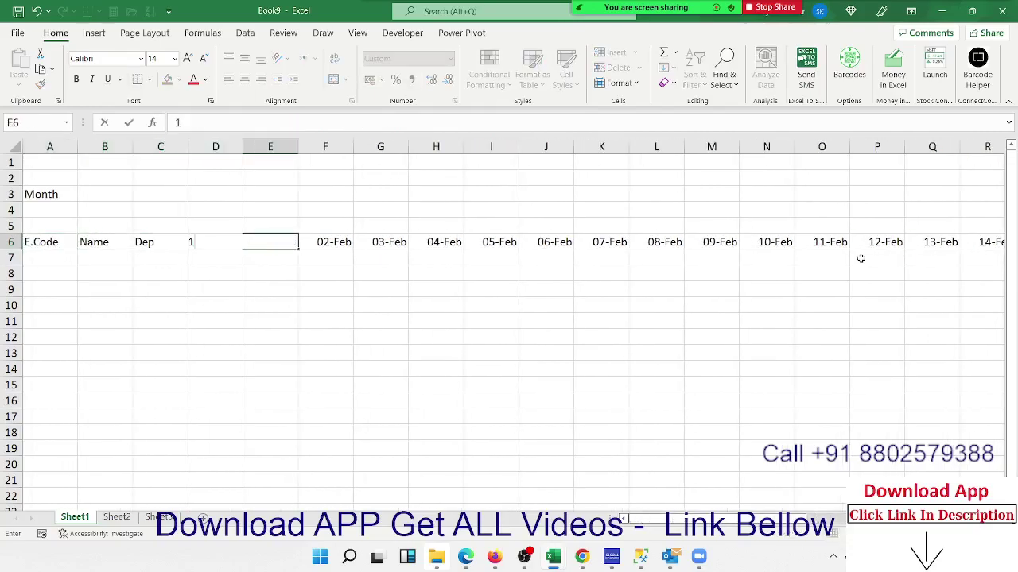
pyautogui.write('/7')
pyautogui.press('Tab')
pyautogui.hotkey('ctrl', 'Right')
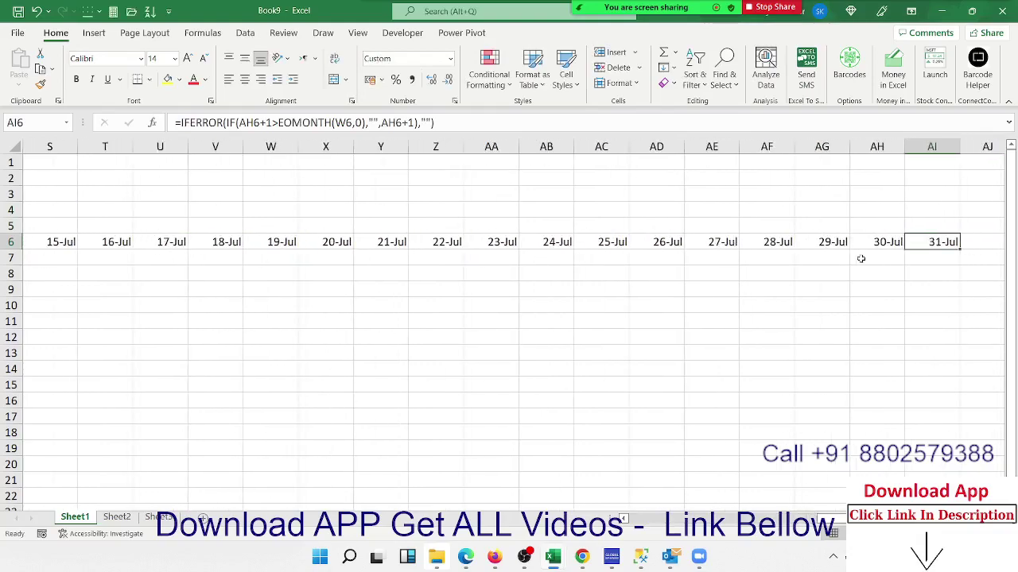
pyautogui.press('Left')
pyautogui.press('Left')
pyautogui.press('F2')
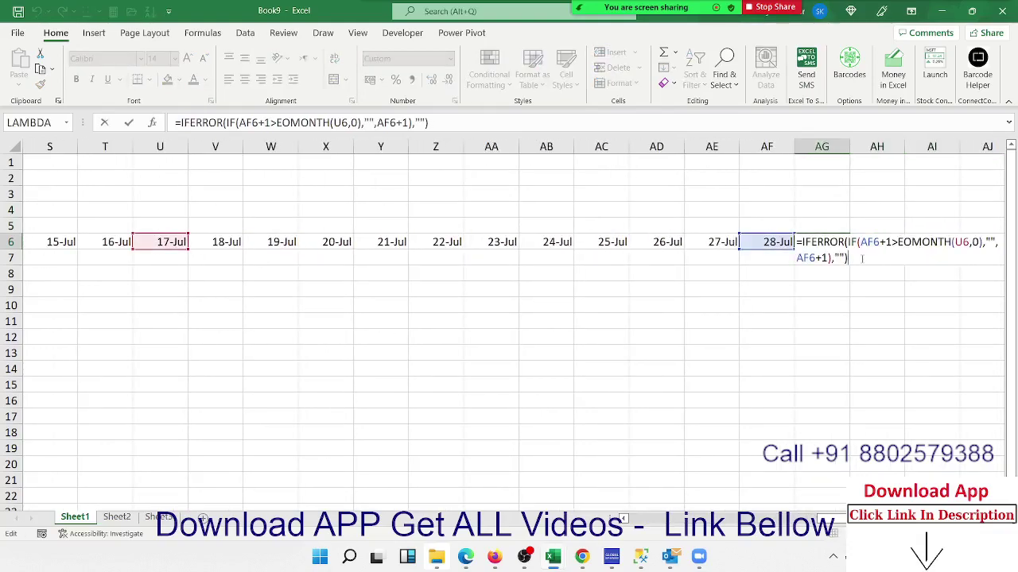
pyautogui.press('Escape')
pyautogui.hotkey('ctrl', 'Left')
pyautogui.press('Right')
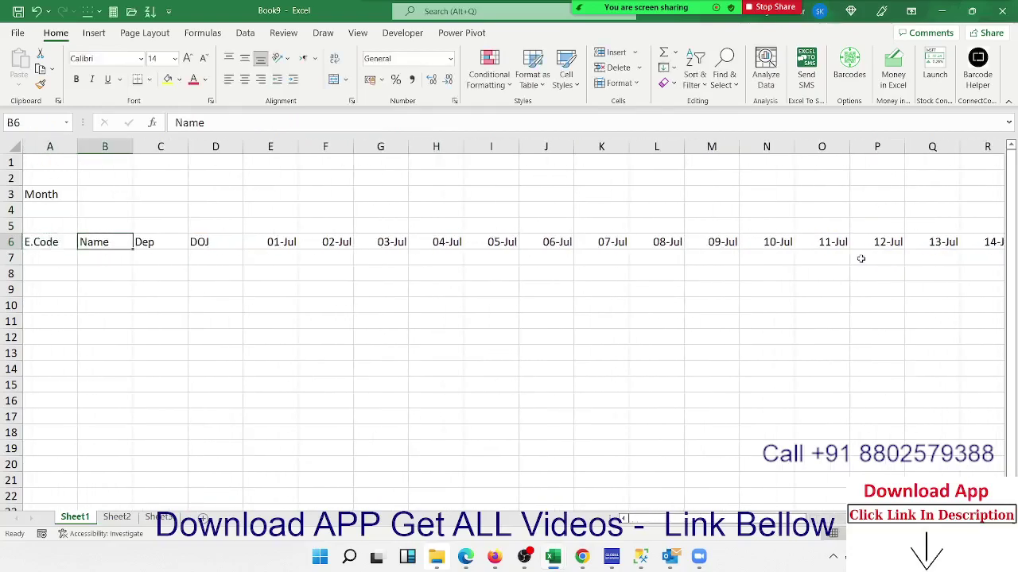
pyautogui.press('Right')
pyautogui.press('Right')
pyautogui.press('Right')
# Enter =TEXT(E6,"DDD") in E5 to show the weekday of the first date.
pyautogui.press('Up')
pyautogui.write('=t')
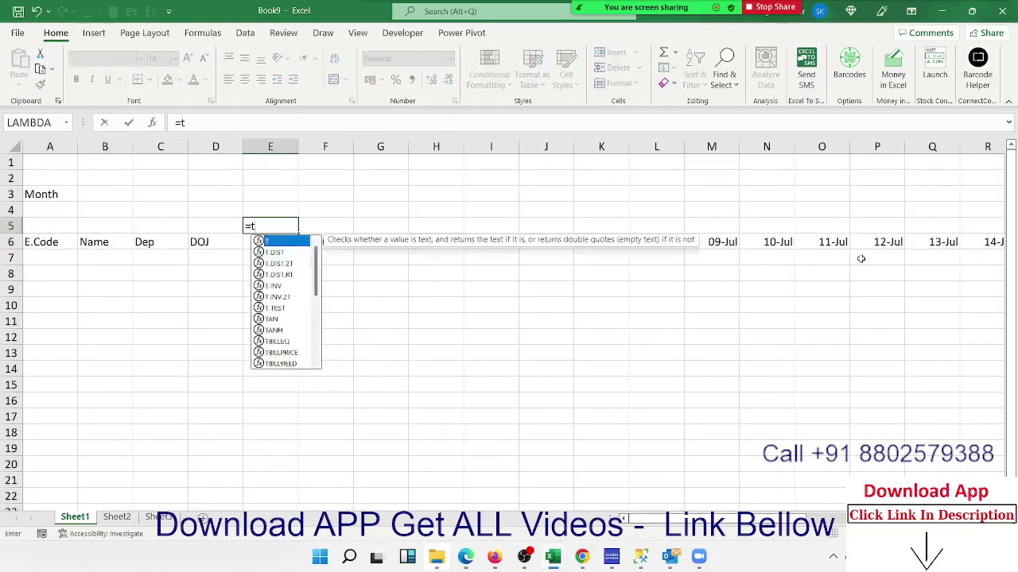
pyautogui.write('e')
pyautogui.press('Tab')
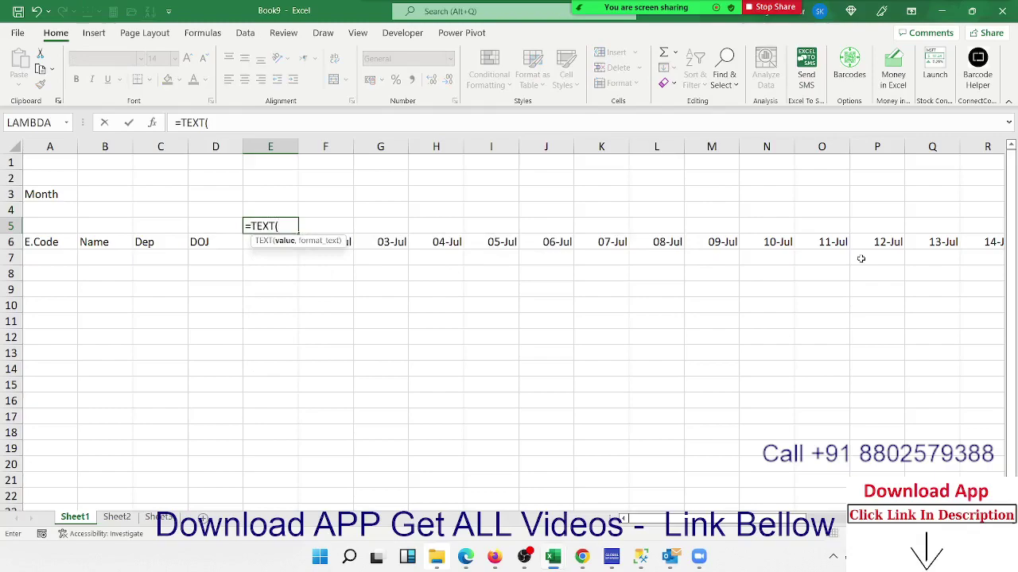
pyautogui.press('Down')
pyautogui.write(',"')
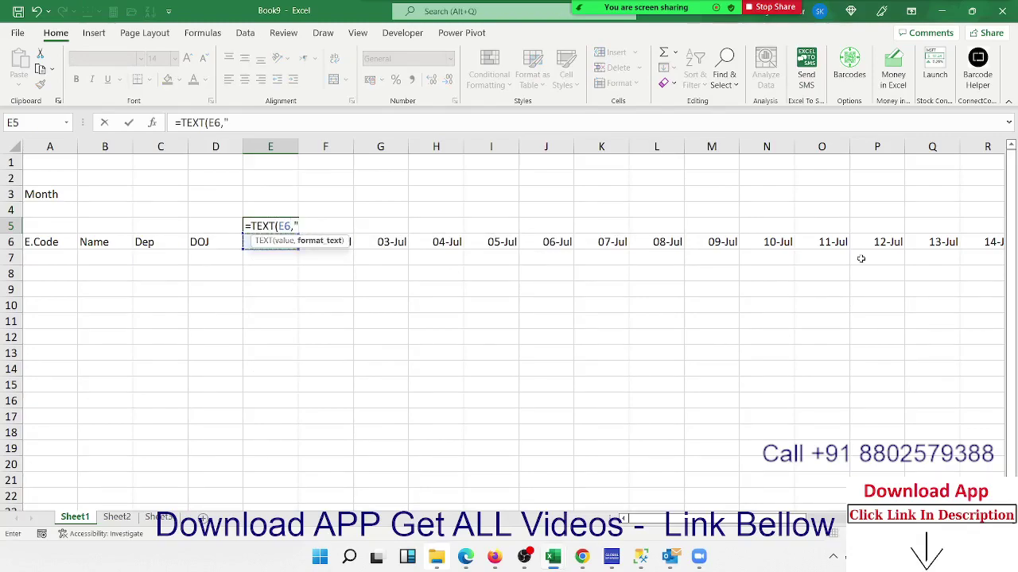
pyautogui.write('DDD")')
pyautogui.press('BackSpace')
pyautogui.press('Return')
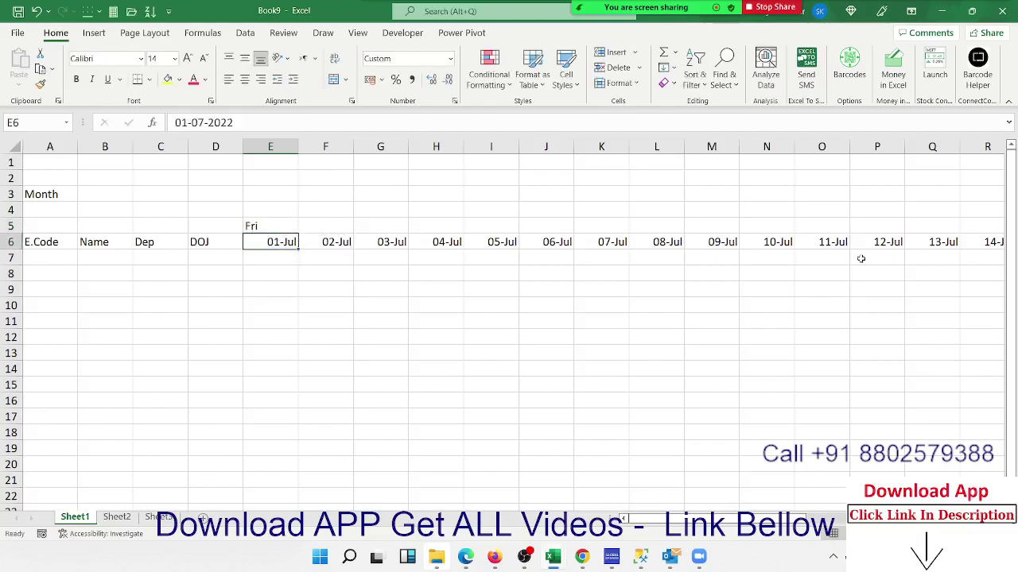
# Fill the weekday formula across E5:AI5.
pyautogui.hotkey('ctrl', 'Right')
pyautogui.press('Up')
pyautogui.hotkey('ctrl', 'shift', 'Left')
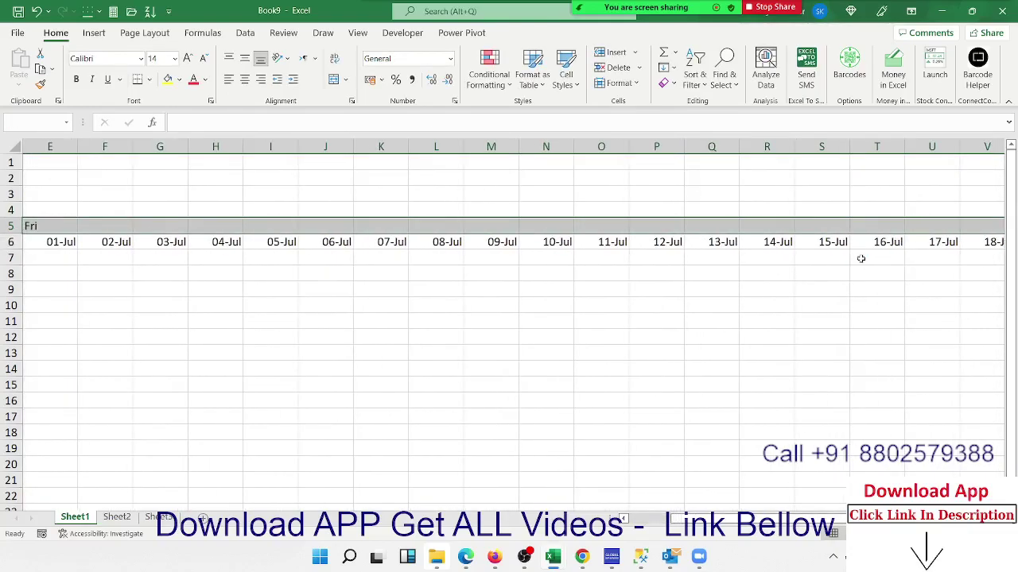
pyautogui.hotkey('ctrl', 'r')
pyautogui.press('Left')
pyautogui.press('Left')
pyautogui.press('Left')
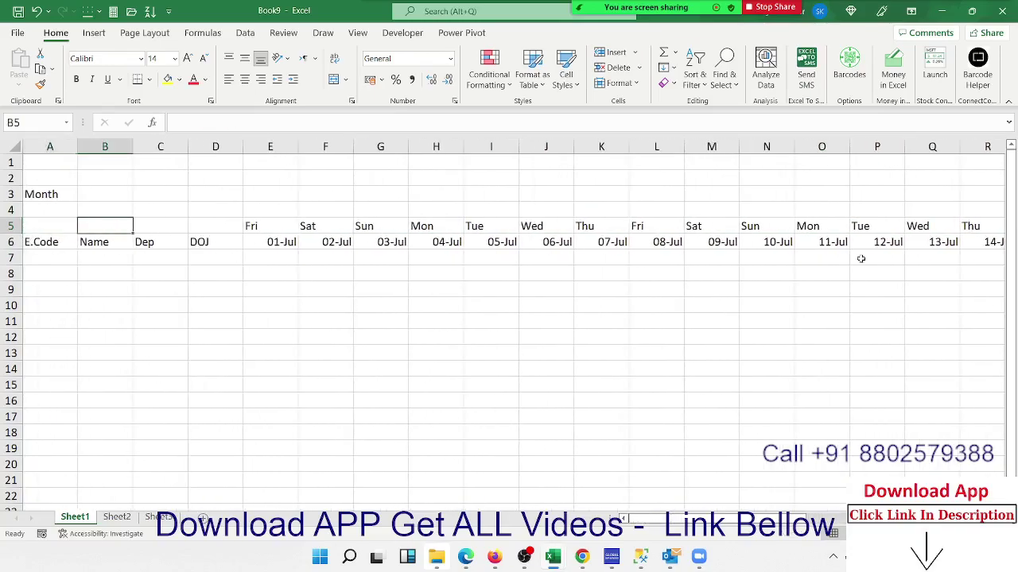
pyautogui.press('Right')
pyautogui.press('Right')
pyautogui.press('Right')
pyautogui.press('Down')
pyautogui.press('Up')
pyautogui.press('Up')
pyautogui.press('Left')
pyautogui.press('Left')
pyautogui.press('Up')
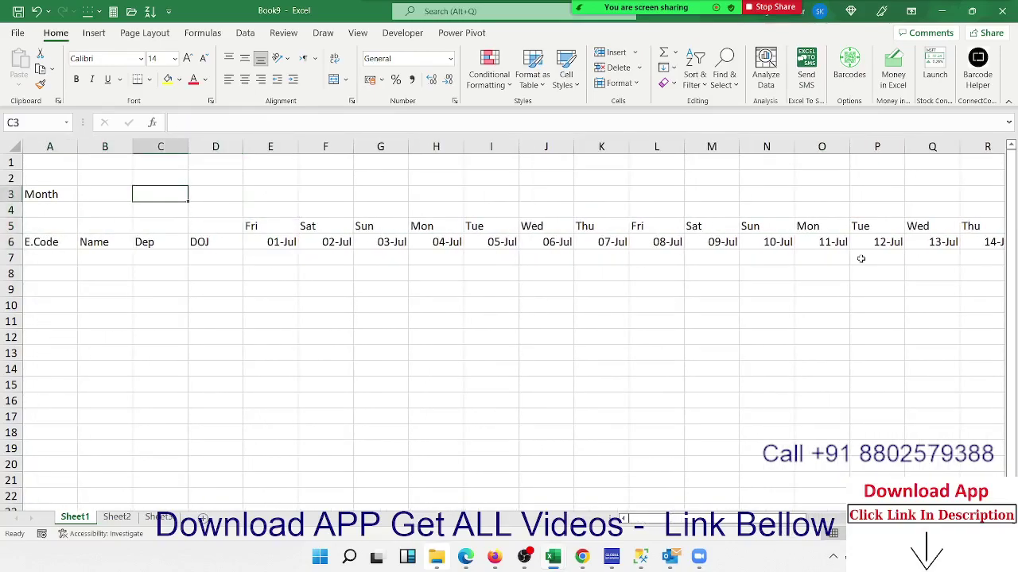
pyautogui.press('Left')
pyautogui.hotkey('shift', 'Right')
pyautogui.hotkey('shift', 'Right')
pyautogui.hotkey('shift', 'Right')
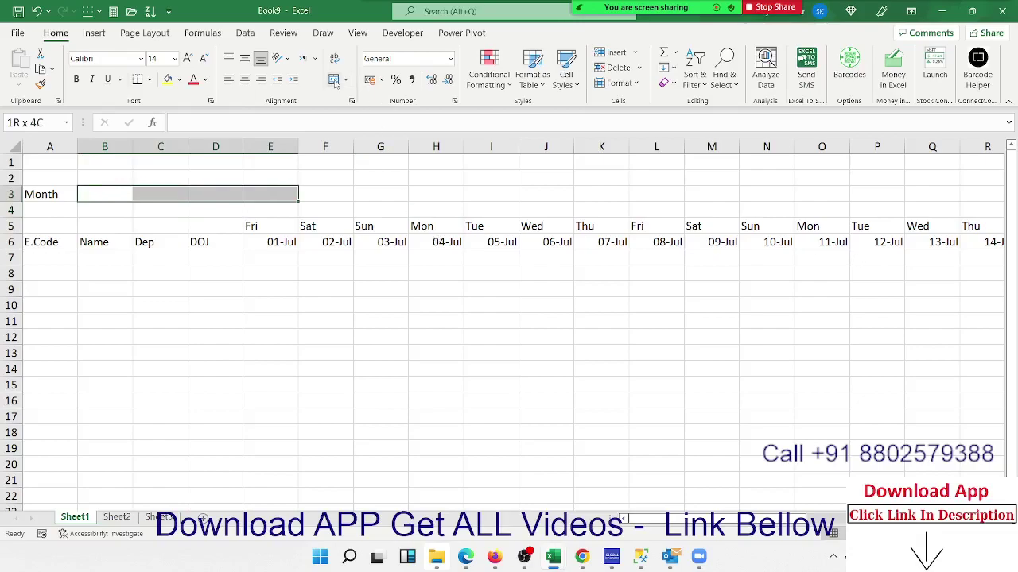
# Merge B3:E3 and link it to the first date with =E6.
pyautogui.click(333, 80)
pyautogui.write('=')
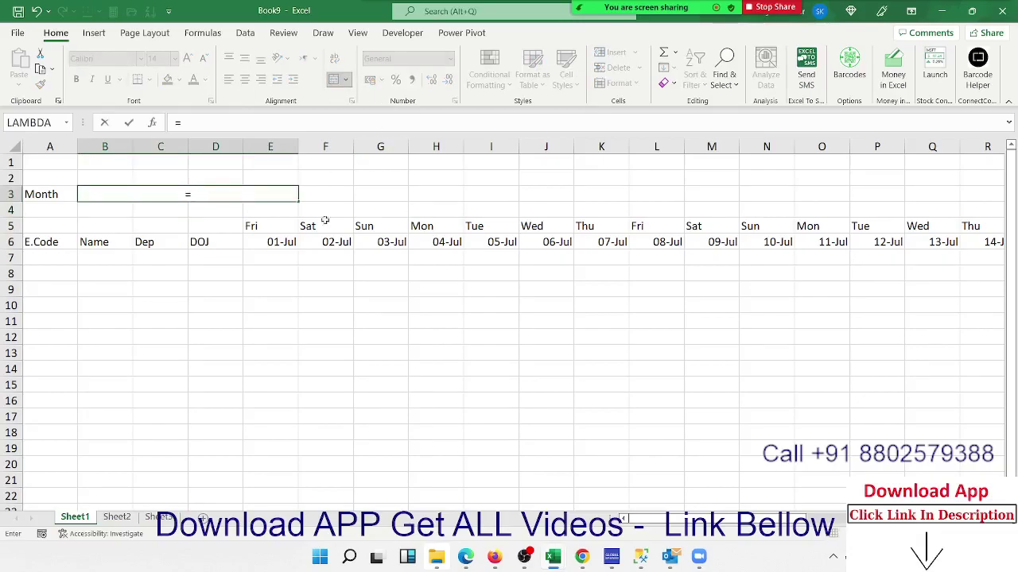
pyautogui.click(280, 242)
pyautogui.press('Return')
pyautogui.press('Up')
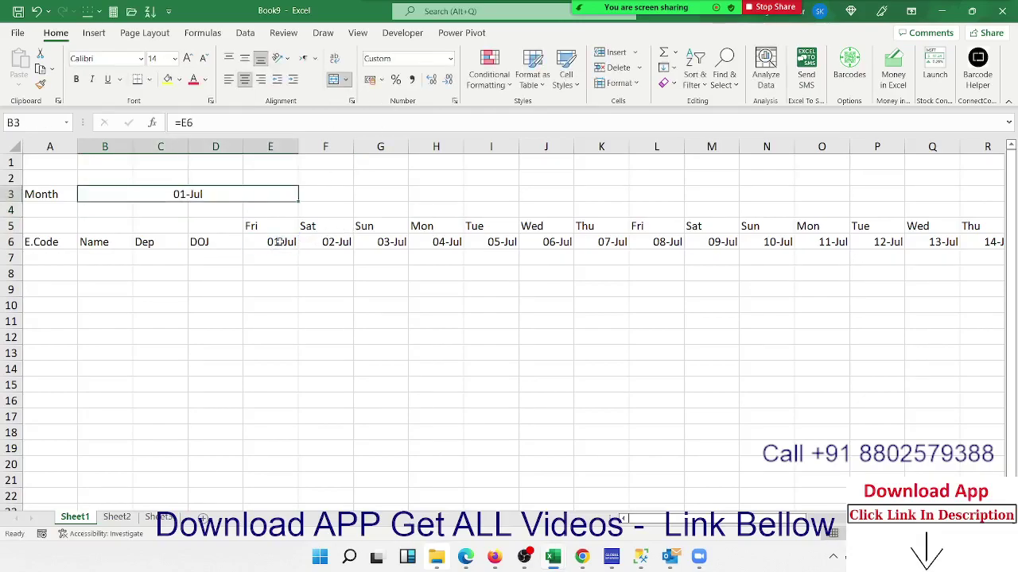
# Give the merged month cell a custom MMM-yy format so it shows Jul-22.
pyautogui.click(455, 101)
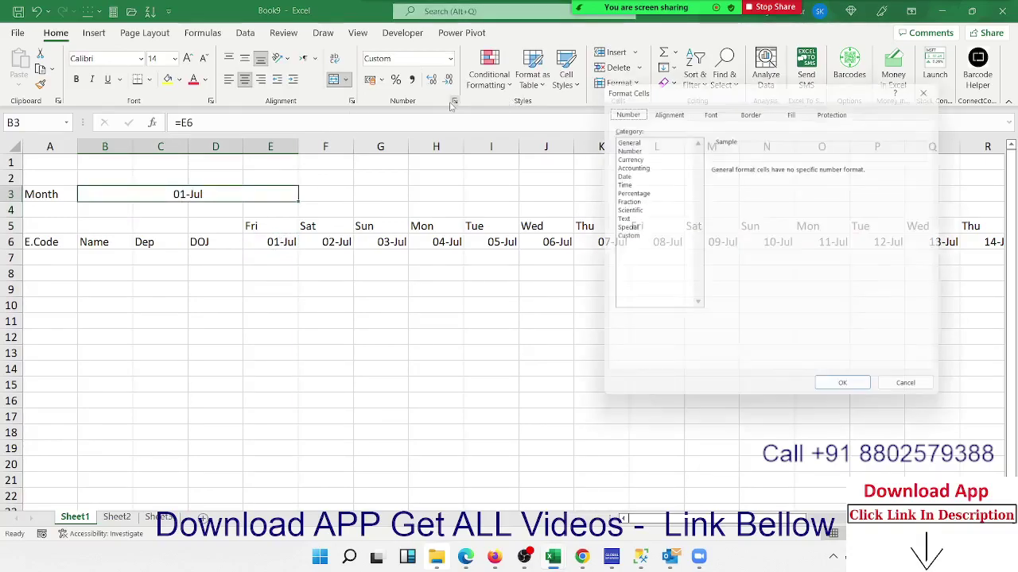
pyautogui.click(623, 237)
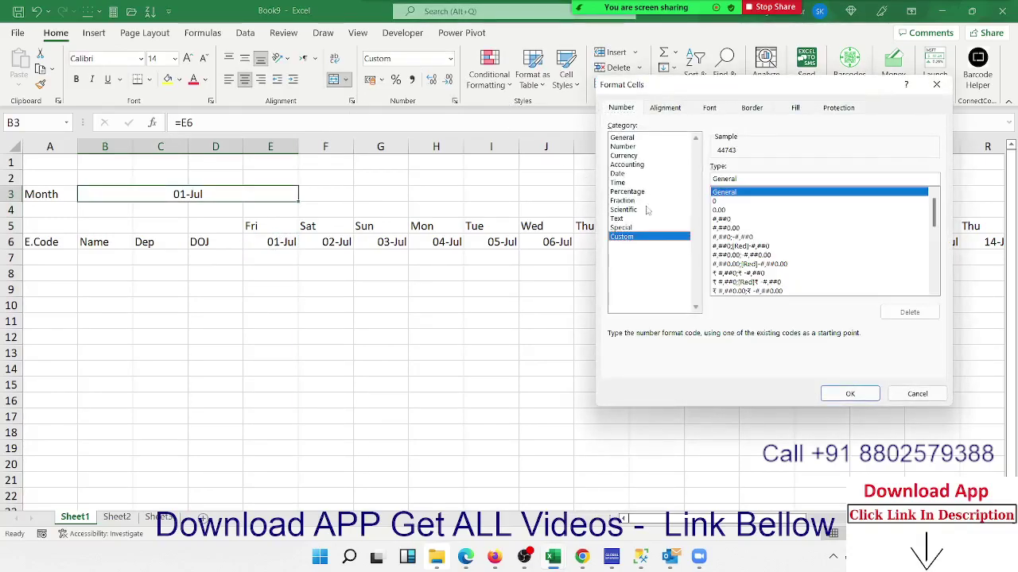
pyautogui.doubleClick(714, 179)
pyautogui.write('MMM-')
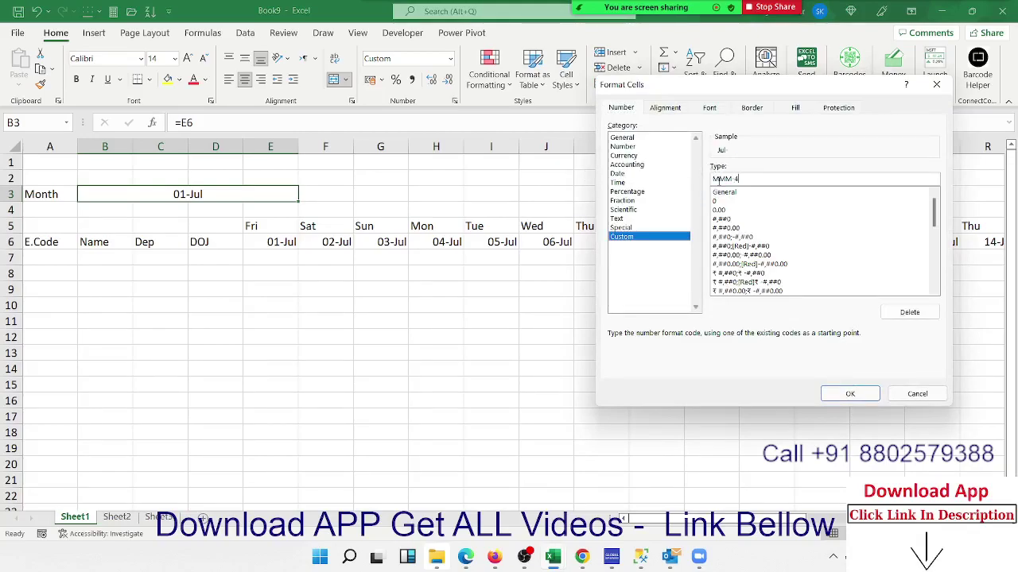
pyautogui.write('yy')
pyautogui.press('Return')
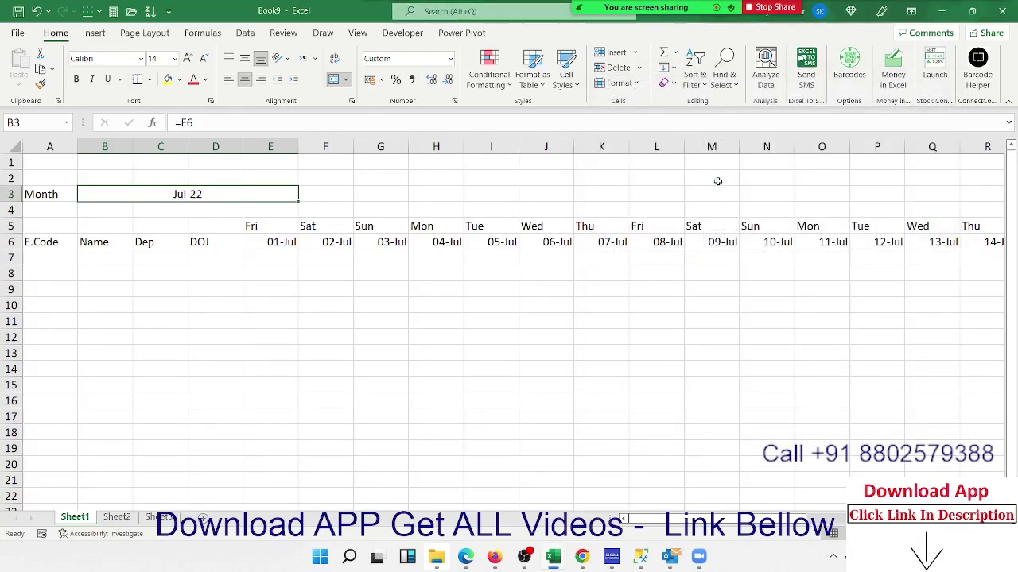
# Select all the dates in row 6 from E6 to the right.
pyautogui.press('Return')
pyautogui.press('Right')
pyautogui.press('Right')
pyautogui.press('Down')
pyautogui.press('Down')
pyautogui.press('Right')
pyautogui.hotkey('ctrl', 'shift', 'Right')
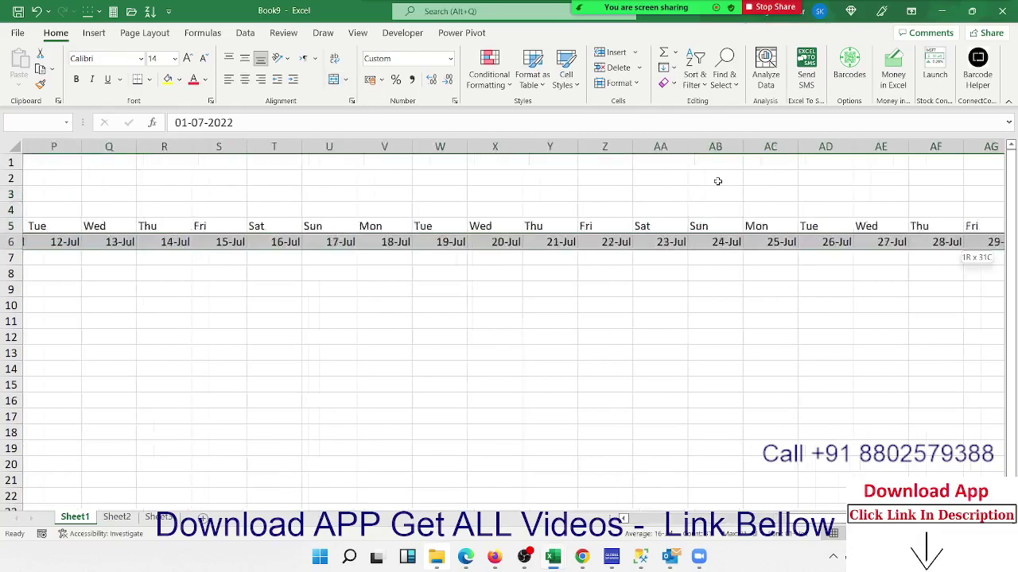
# Format the row 6 dates with custom dd so they show only day numbers 01–31.
pyautogui.click(455, 101)
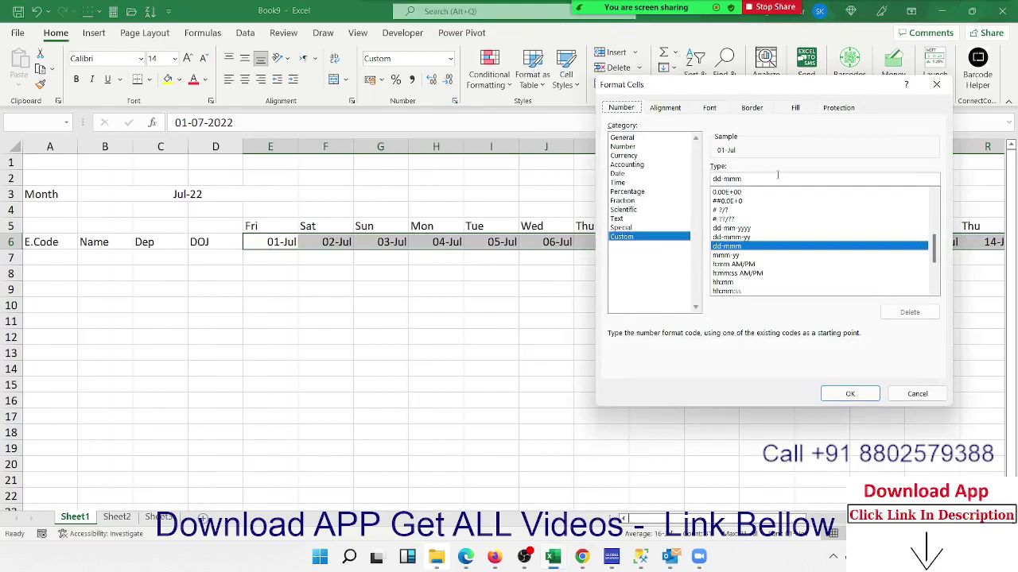
pyautogui.doubleClick(778, 175)
pyautogui.press('BackSpace')
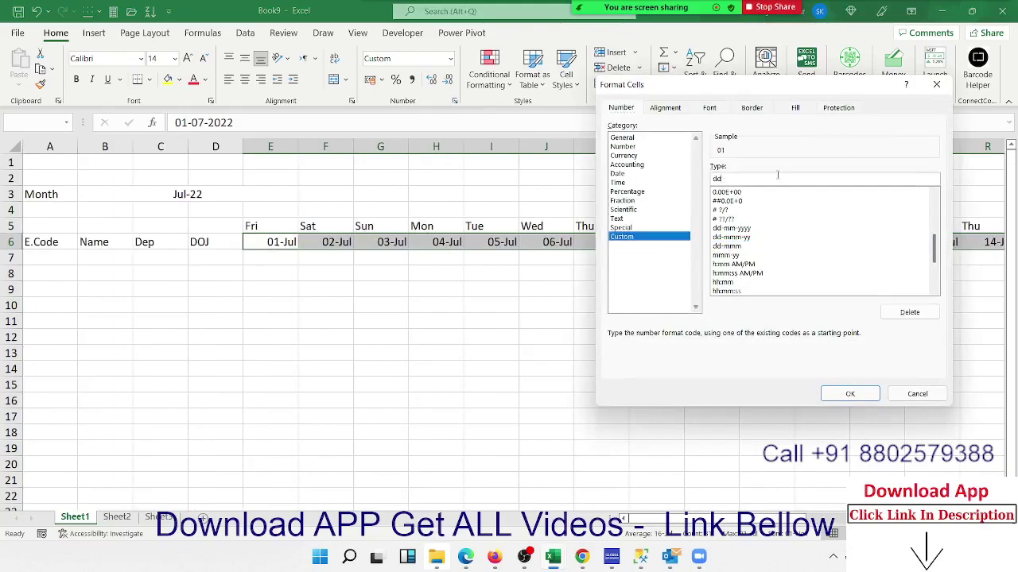
pyautogui.press('Return')
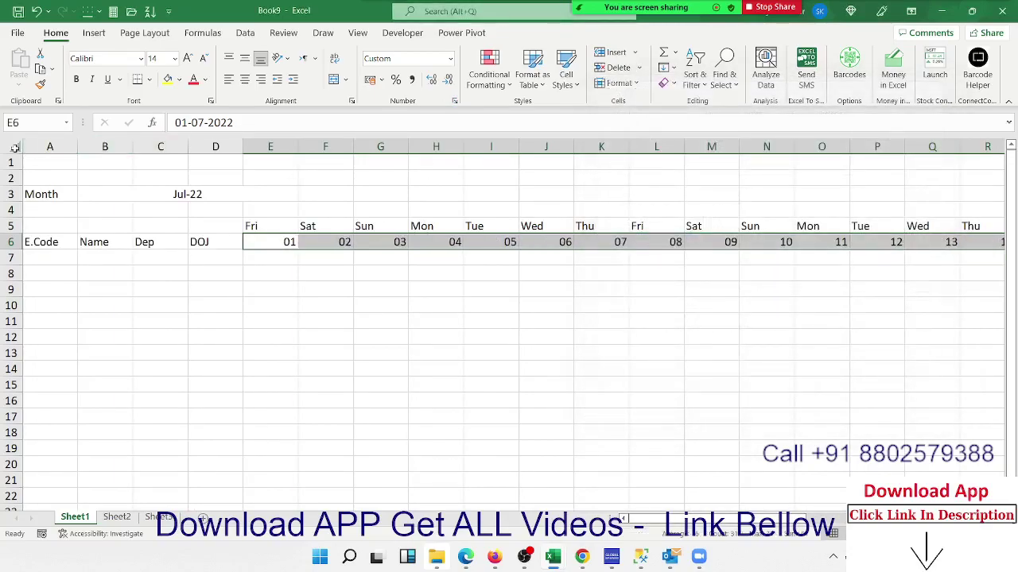
# AutoFit every column on the sheet to its contents.
pyautogui.click(15, 148)
pyautogui.doubleClick(187, 151)
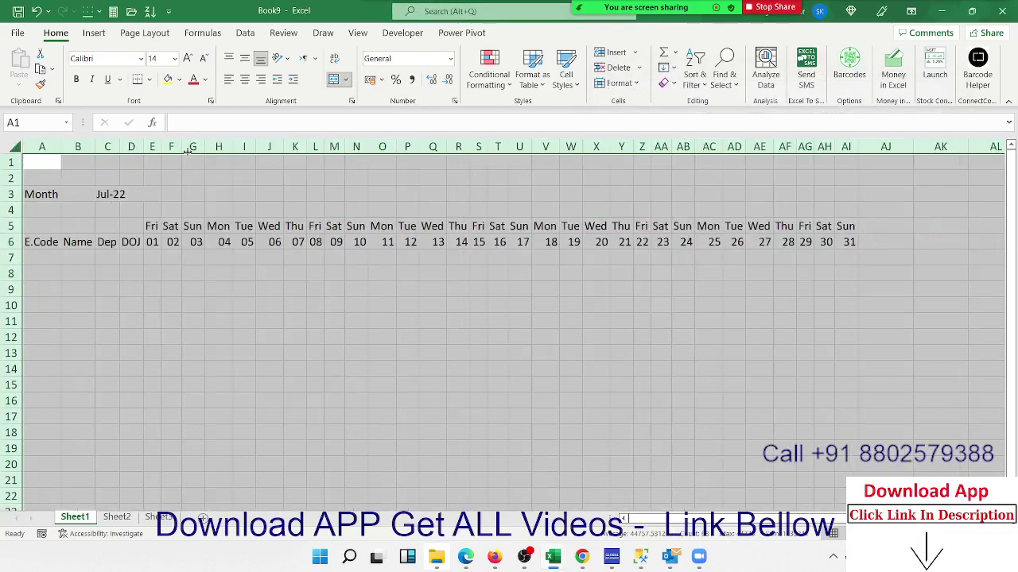
pyautogui.click(278, 261)
# Select cells along row 5 starting from its first column.
pyautogui.click(175, 256)
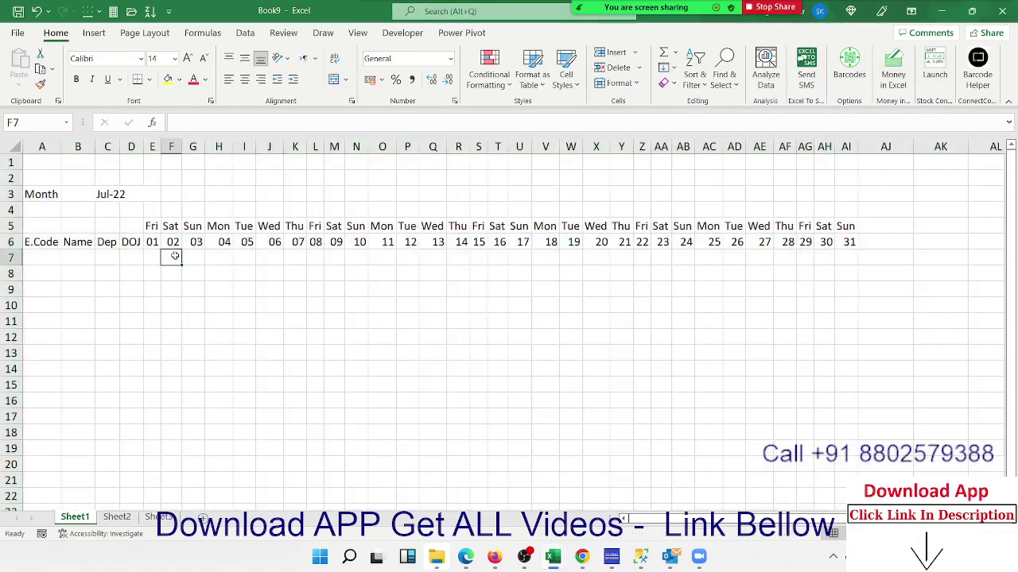
pyautogui.press('Up')
pyautogui.press('Up')
pyautogui.press('Left')
pyautogui.press('Left')
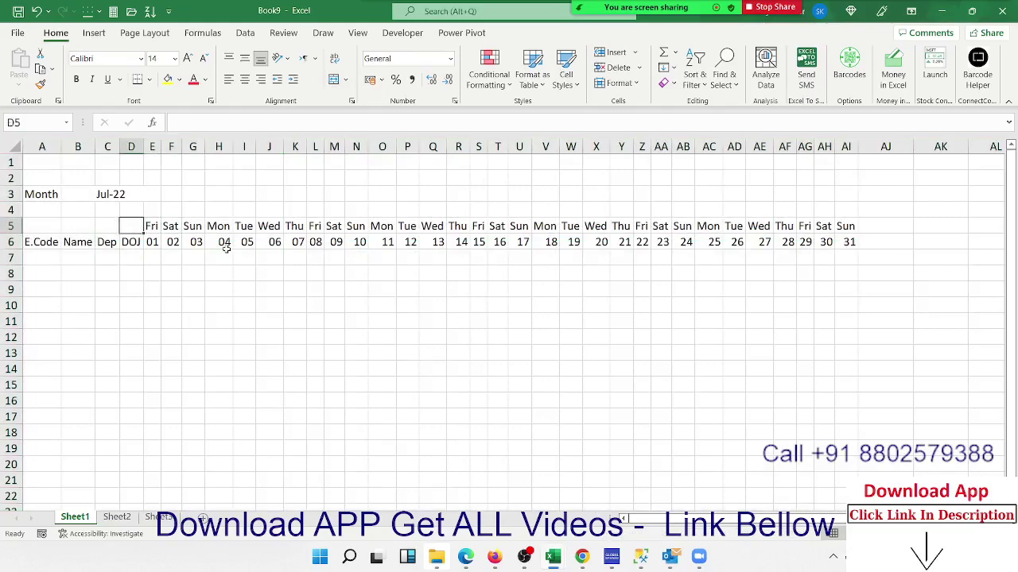
pyautogui.press('Left')
pyautogui.press('Left')
pyautogui.press('Left')
pyautogui.hotkey('shift', 'Right')
pyautogui.hotkey('shift', 'Right')
pyautogui.hotkey('shift', 'Right')
pyautogui.hotkey('shift', 'Right')
pyautogui.hotkey('shift', 'Right')
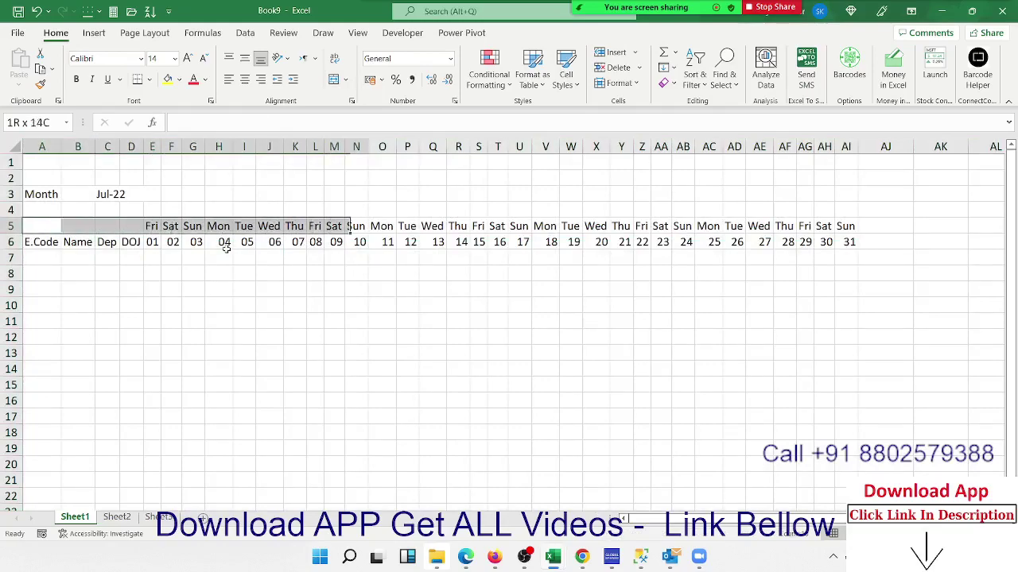
pyautogui.hotkey('shift', 'Right')
pyautogui.hotkey('shift', 'Right')
pyautogui.hotkey('shift', 'Right')
pyautogui.hotkey('shift', 'Right')
pyautogui.hotkey('shift', 'Right')
pyautogui.hotkey('shift', 'Right')
pyautogui.hotkey('shift', 'Right')
pyautogui.hotkey('shift', 'Right')
pyautogui.hotkey('shift', 'Right')
# Enter employee codes 1 and 2 in A7:A8 to start the 1–10 numbering.
pyautogui.hotkey('shift', 'Left')
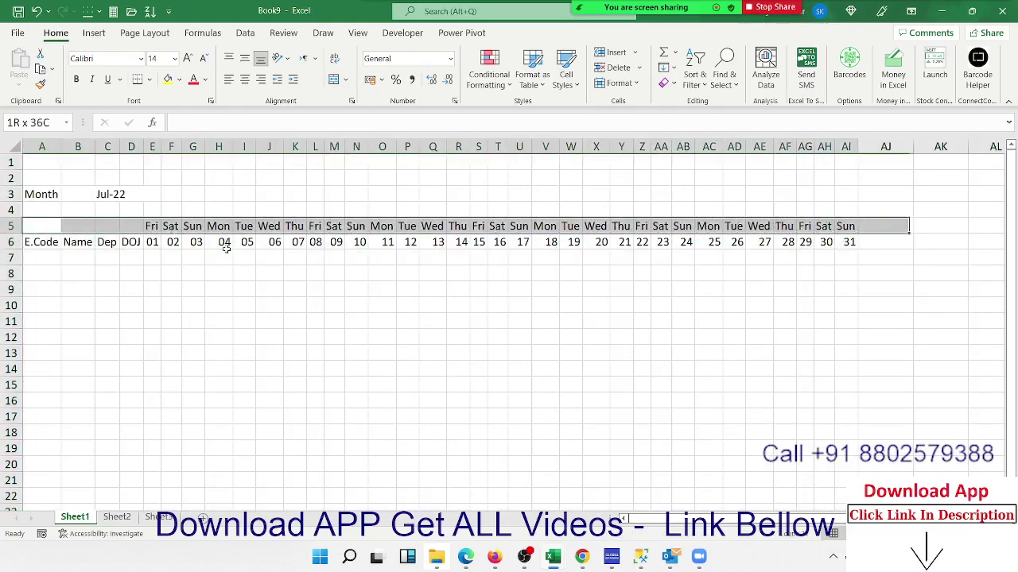
pyautogui.hotkey('shift', 'Down')
pyautogui.hotkey('shift', 'Down')
pyautogui.hotkey('shift', 'Down')
pyautogui.hotkey('shift', 'Down')
pyautogui.hotkey('shift', 'Down')
pyautogui.hotkey('shift', 'Down')
pyautogui.hotkey('shift', 'Down')
pyautogui.hotkey('shift', 'Down')
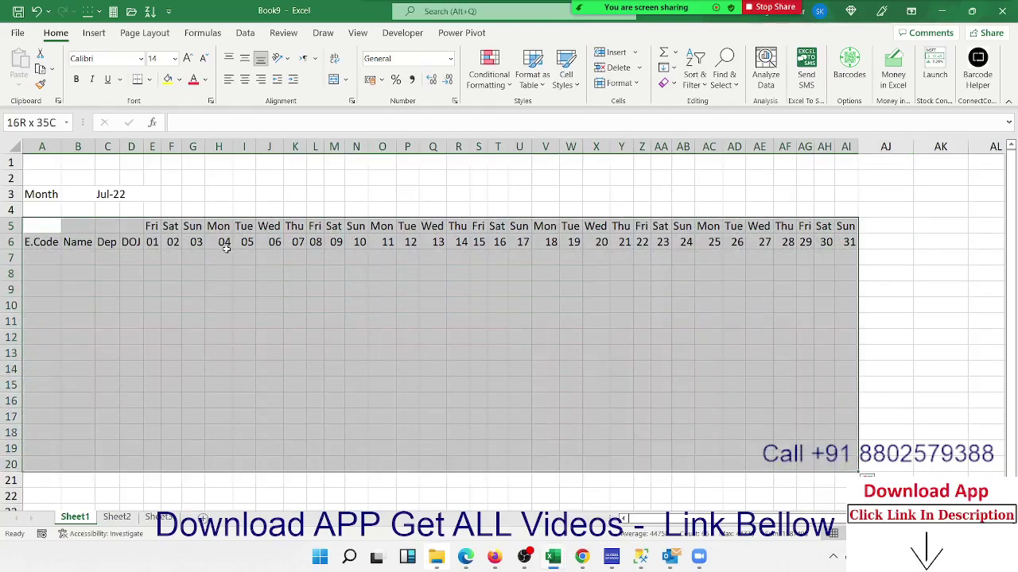
pyautogui.hotkey('shift', 'Up')
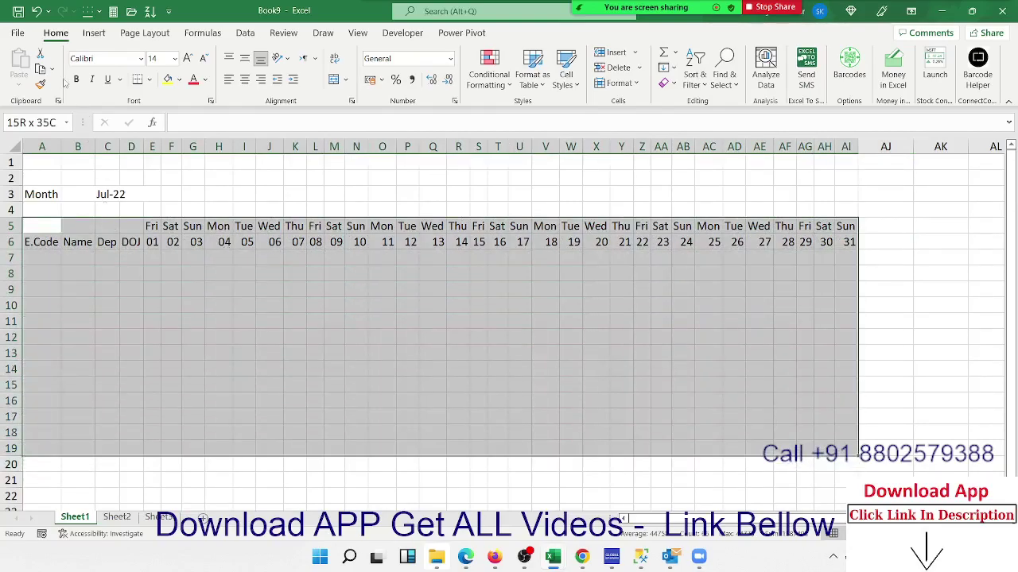
pyautogui.hotkey('shift', 'Up')
pyautogui.press('Up')
pyautogui.press('Down')
pyautogui.press('Down')
pyautogui.press('Down')
pyautogui.write('1')
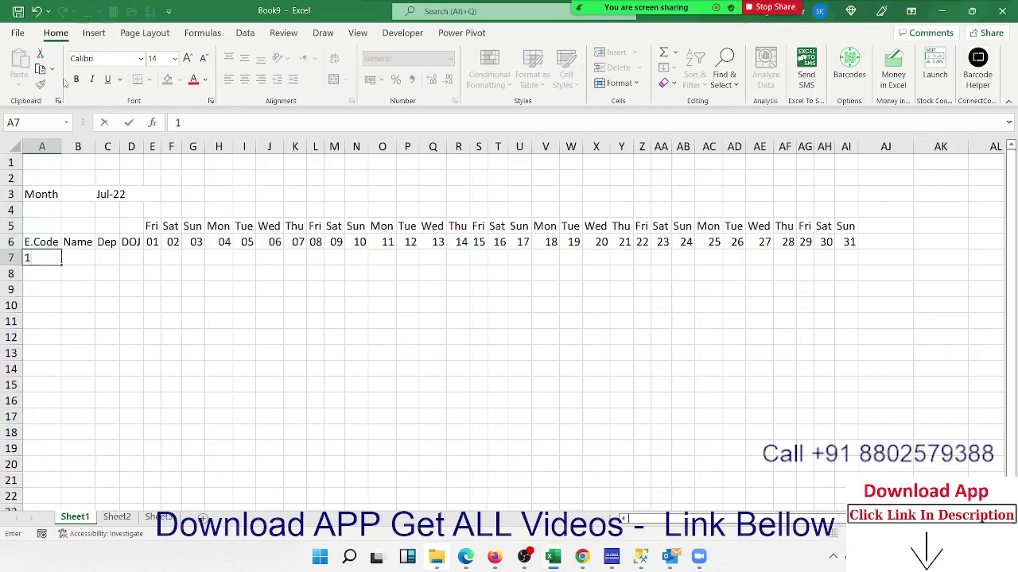
pyautogui.press('Return')
pyautogui.write('2')
pyautogui.hotkey('ctrl', 'Return')
pyautogui.moveTo(48, 257); pyautogui.dragTo(62, 406)
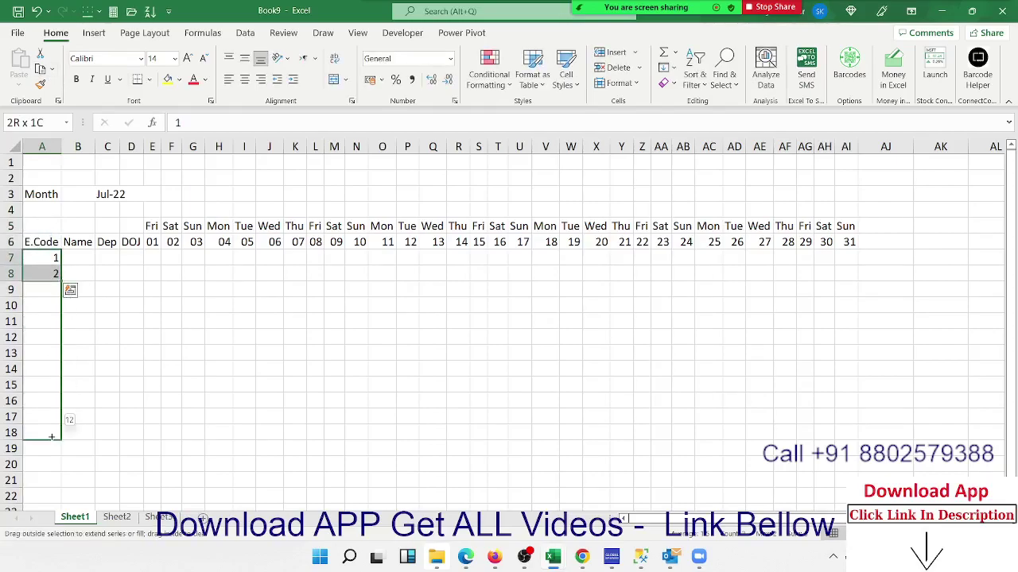
# Enter the first employee name in B7 and fill names down to B16.
pyautogui.click(77, 258)
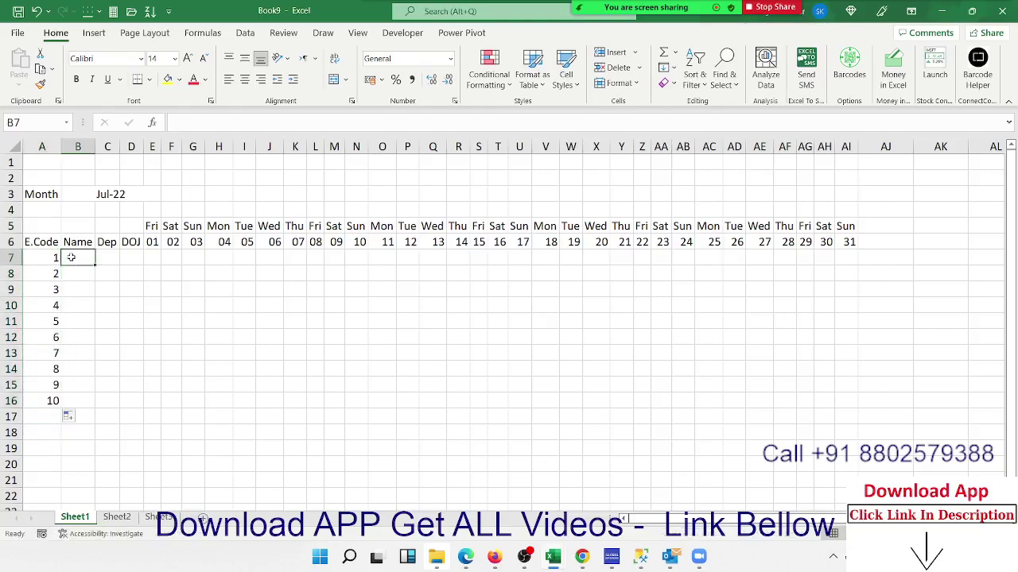
pyautogui.write('Puja')
pyautogui.click(80, 288)
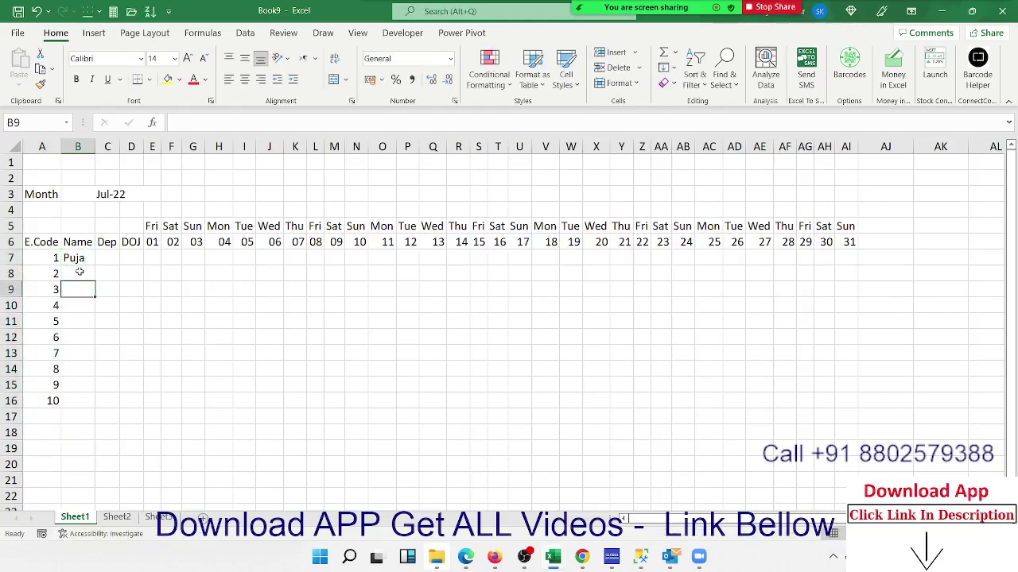
pyautogui.click(83, 259)
pyautogui.doubleClick(95, 266)
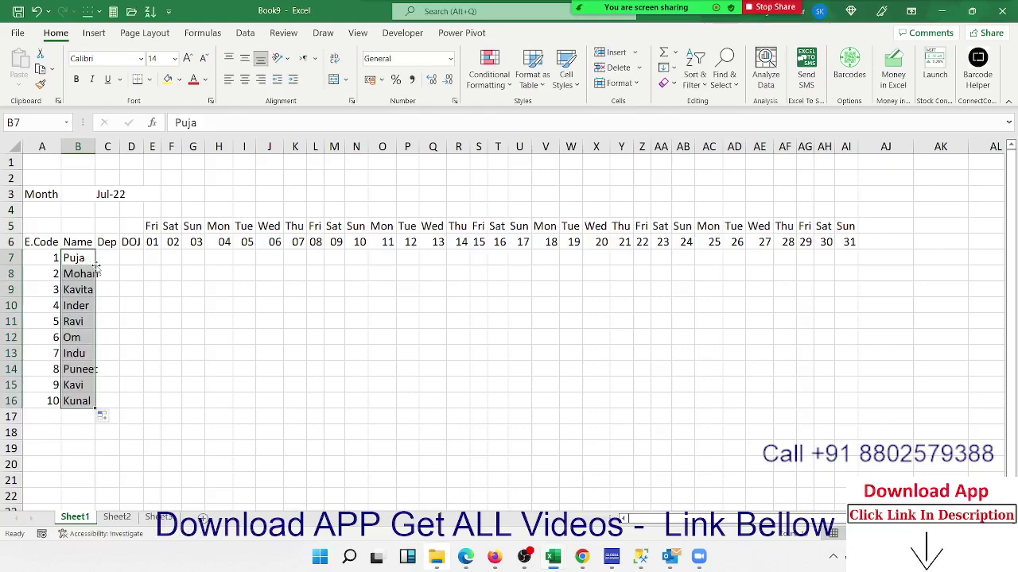
# Enter departments HR, Ops, AC in C7:C9 and repeat the pattern down to C16.
pyautogui.click(101, 259)
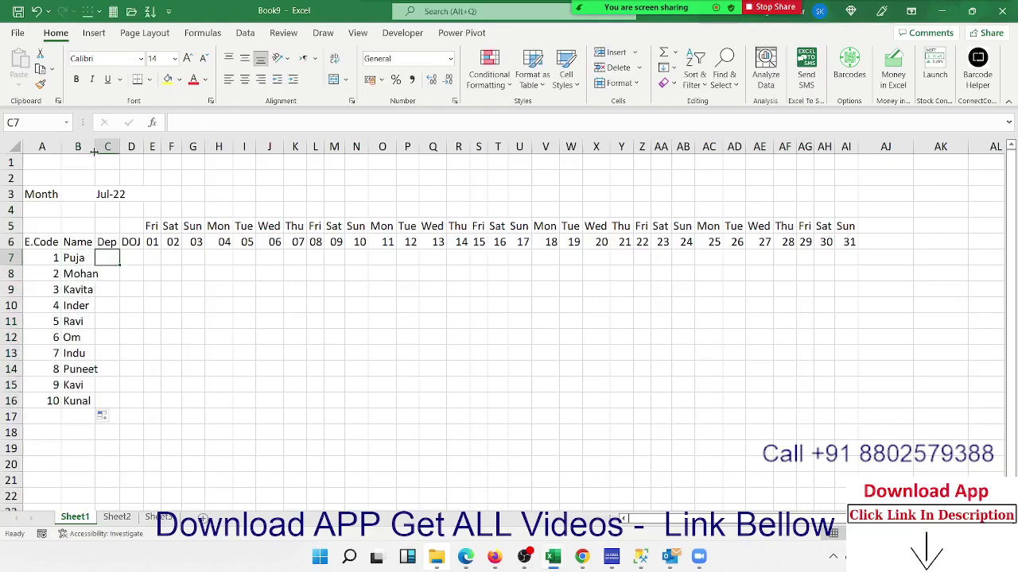
pyautogui.write('HR')
pyautogui.press('Return')
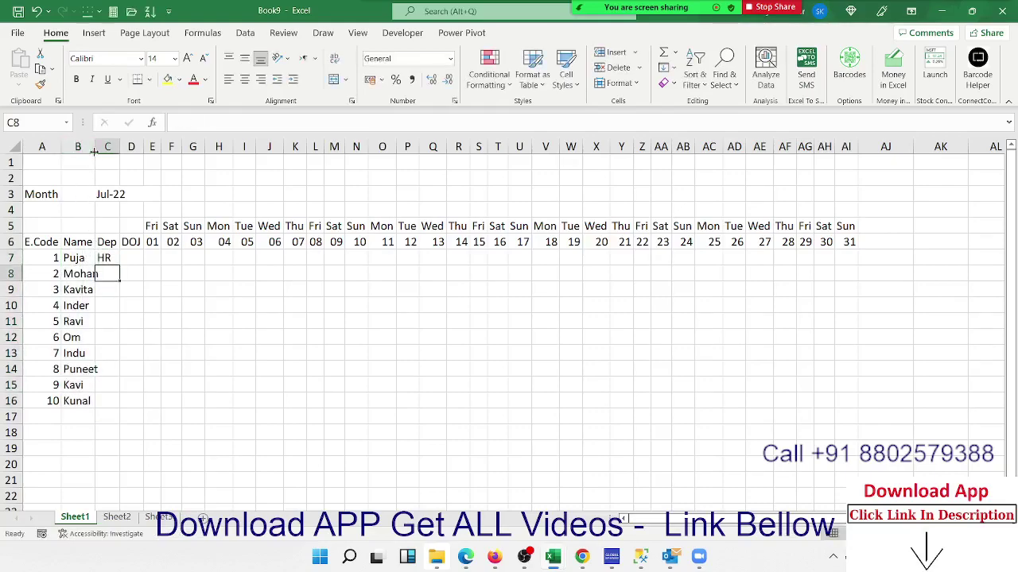
pyautogui.write('Op')
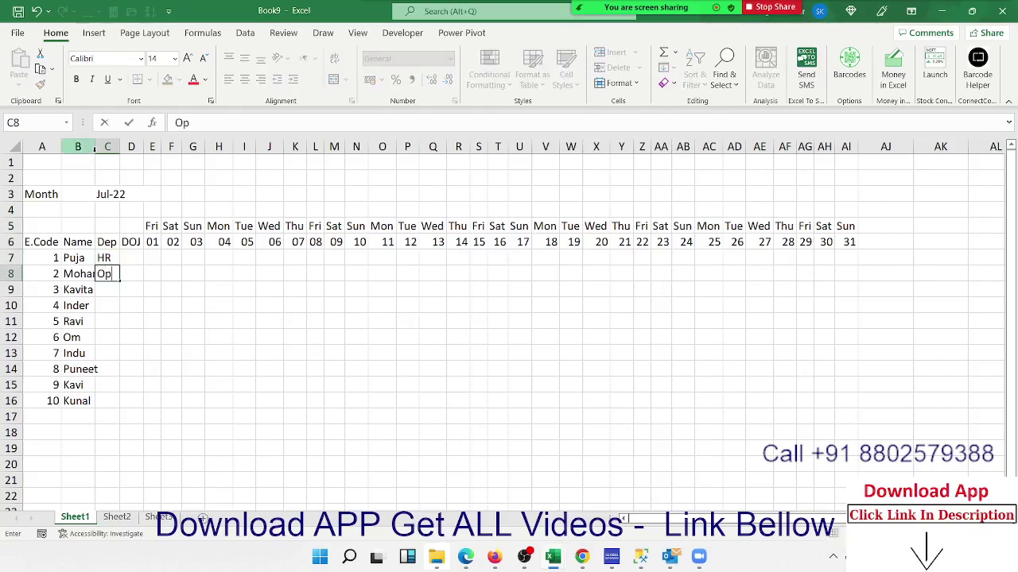
pyautogui.write('s')
pyautogui.press('Return')
pyautogui.write('AC')
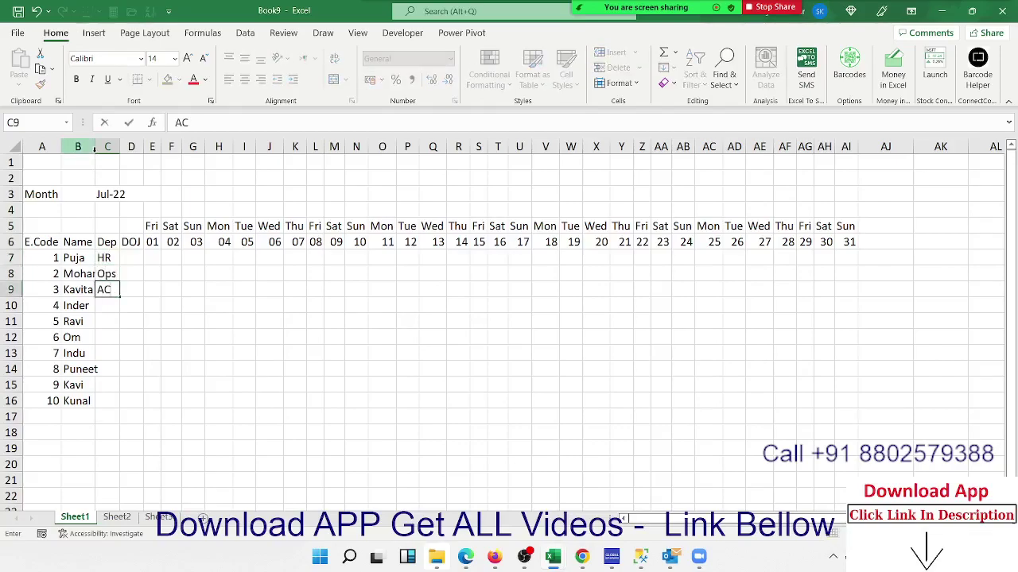
pyautogui.press('Return')
pyautogui.press('Left')
pyautogui.press('Up')
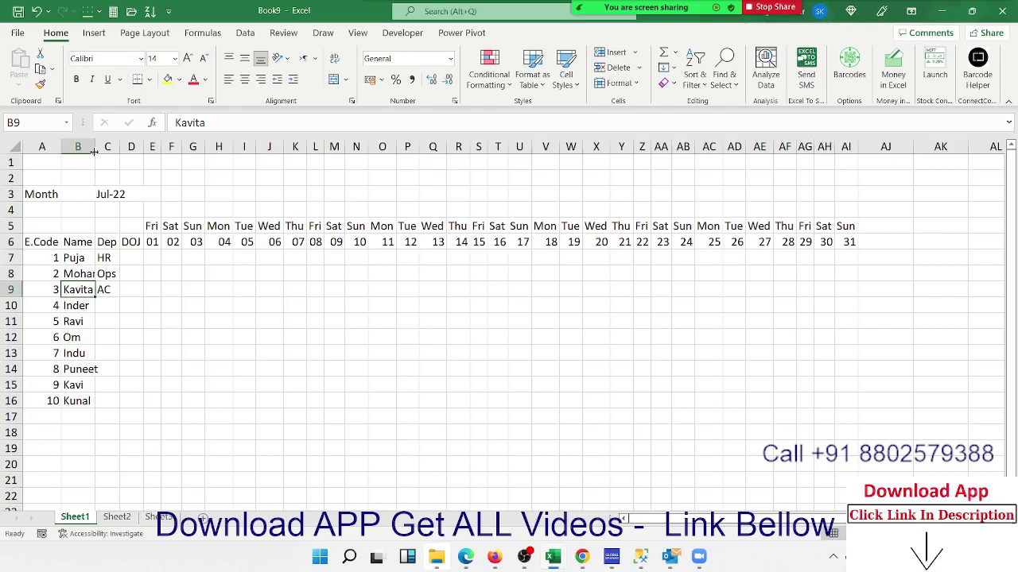
pyautogui.press('Right')
pyautogui.hotkey('shift', 'Up')
pyautogui.hotkey('shift', 'Up')
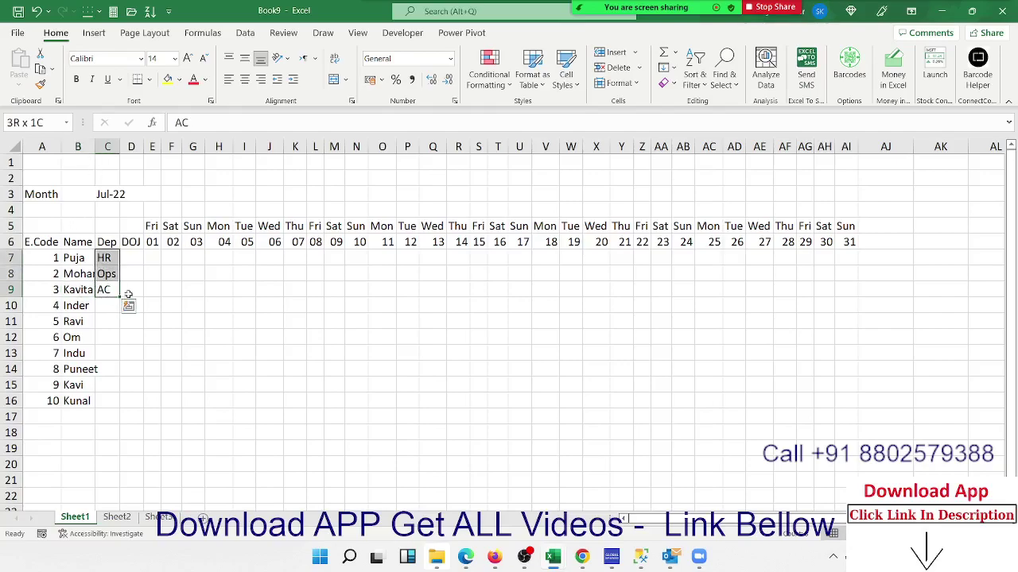
pyautogui.moveTo(120, 296); pyautogui.dragTo(120, 408)
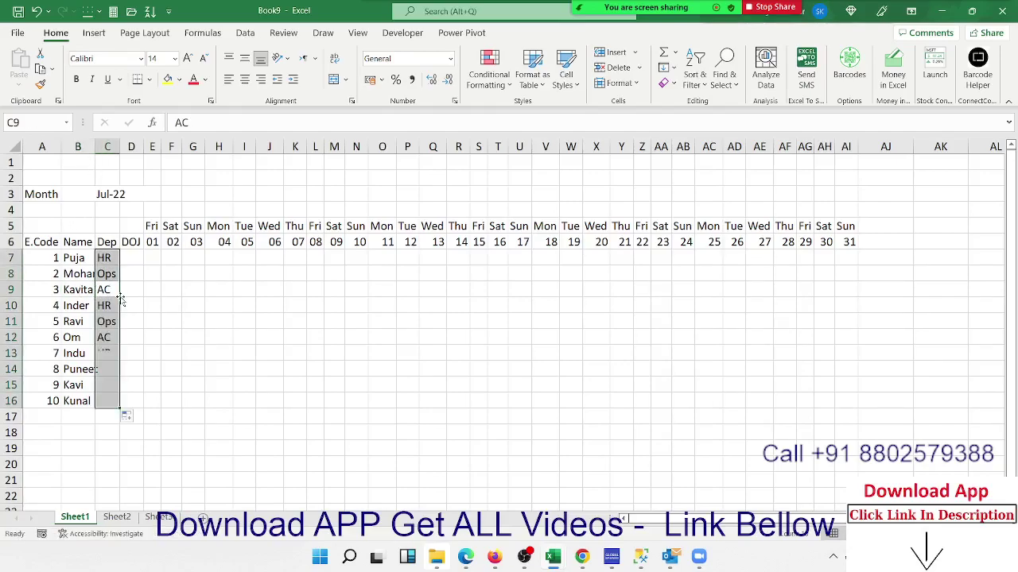
# Enter joining date 1/1 in D7 and fill dates 01-Jan to 10-Jan down column D.
pyautogui.click(137, 260)
pyautogui.write('1/1')
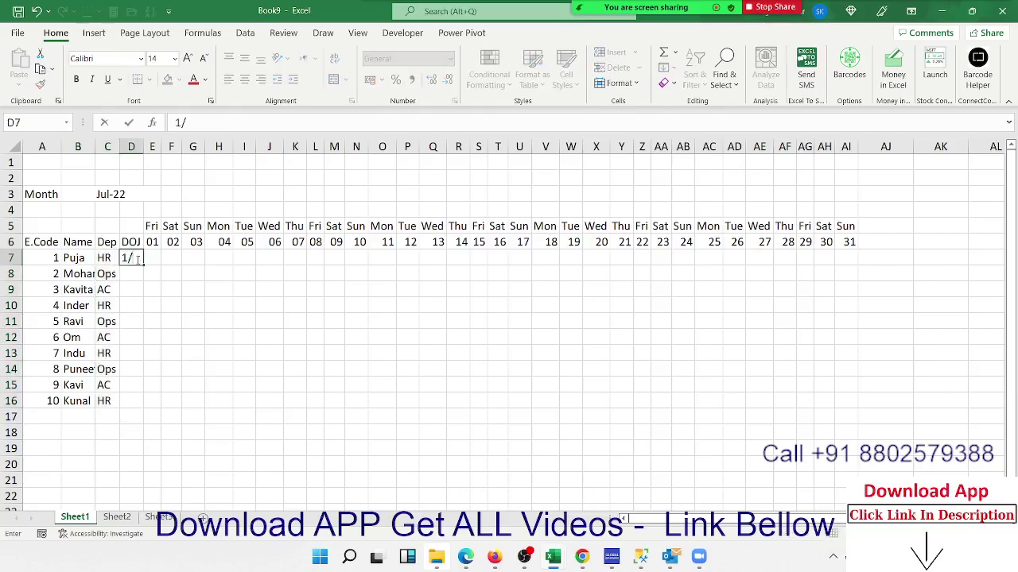
pyautogui.press('Return')
pyautogui.click(137, 259)
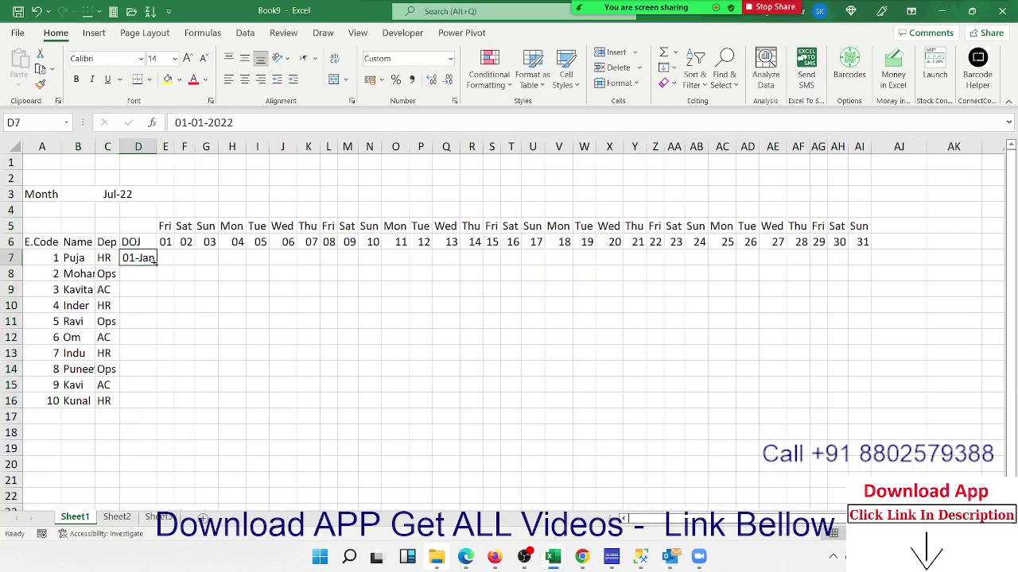
pyautogui.doubleClick(156, 264)
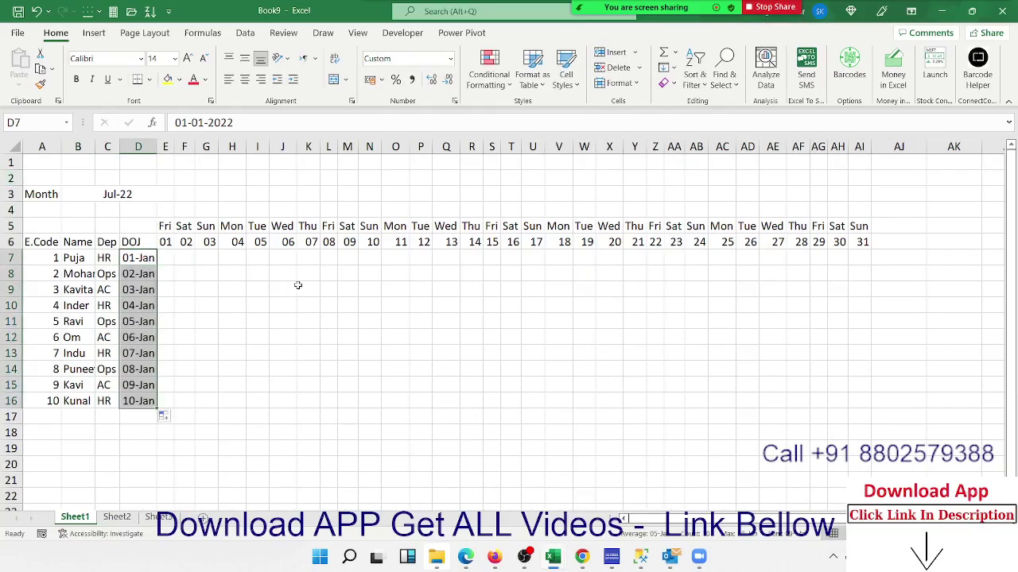
# Apply All Borders to every cell of the attendance grid A5:AF16.
pyautogui.moveTo(55, 228)
pyautogui.mouseDown()
pyautogui.moveTo(855, 417)
pyautogui.moveTo(856, 400)
pyautogui.mouseUp()
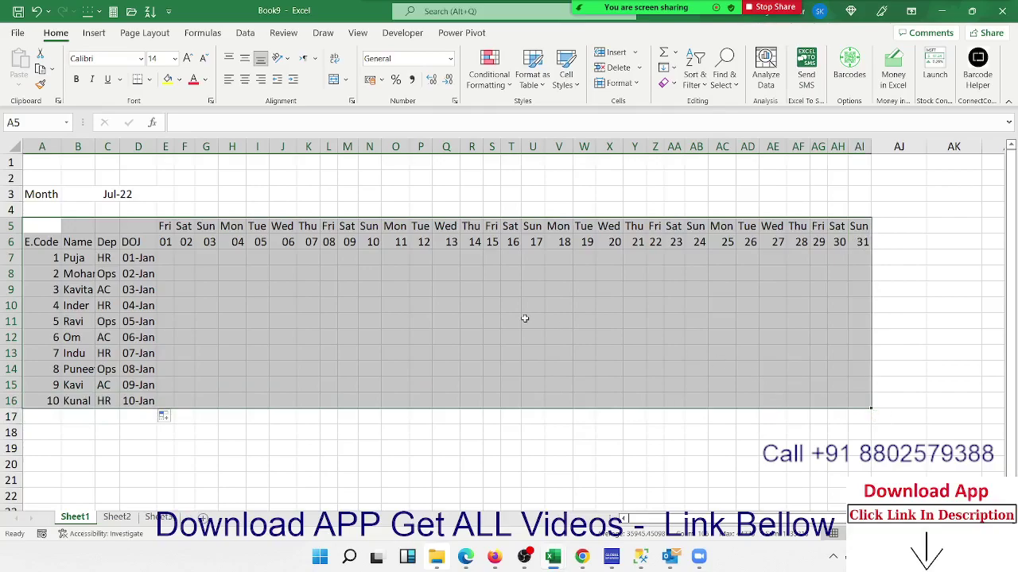
pyautogui.moveTo(871, 408); pyautogui.dragTo(810, 408)
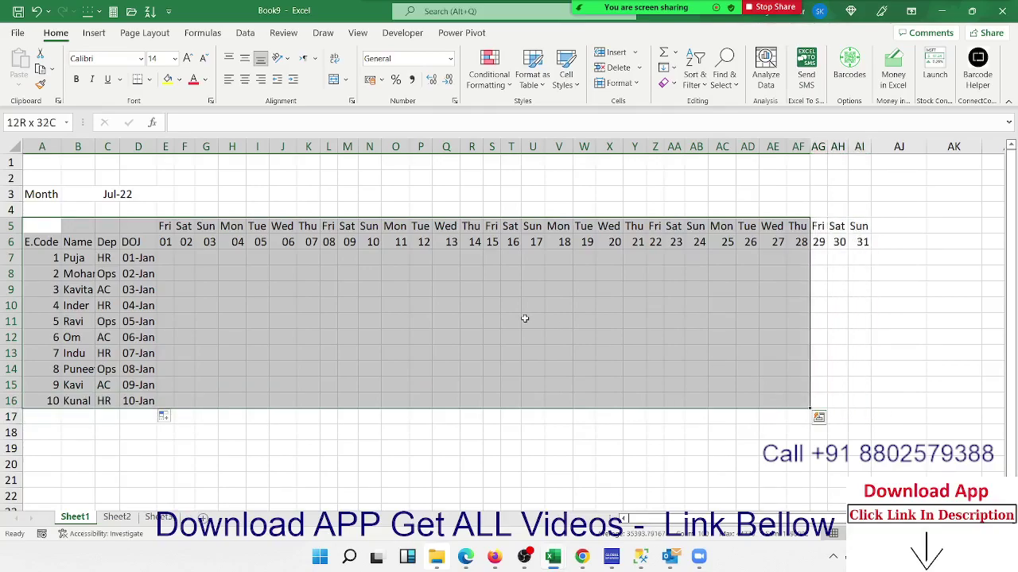
pyautogui.click(148, 80)
pyautogui.click(155, 214)
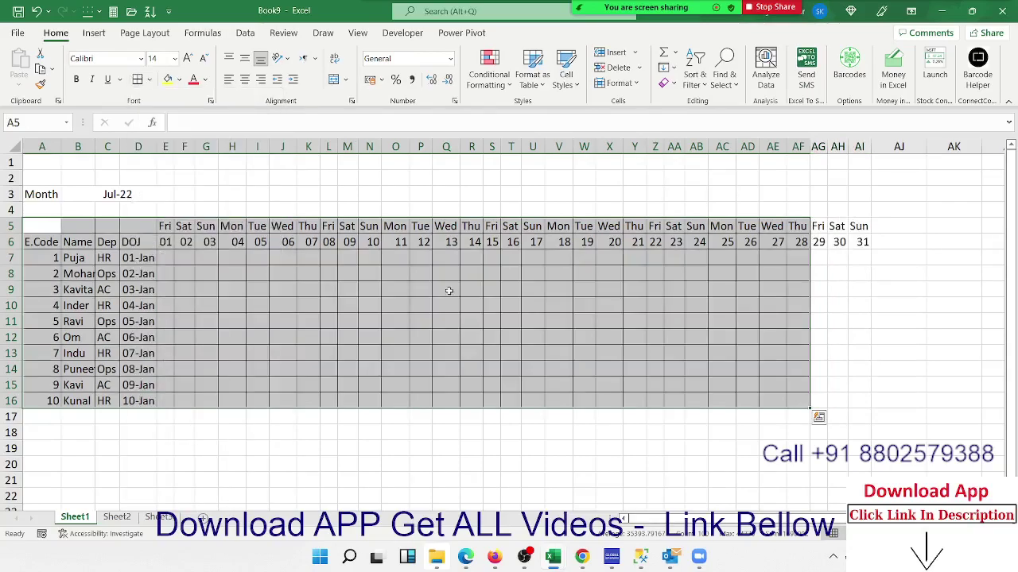
pyautogui.click(822, 227)
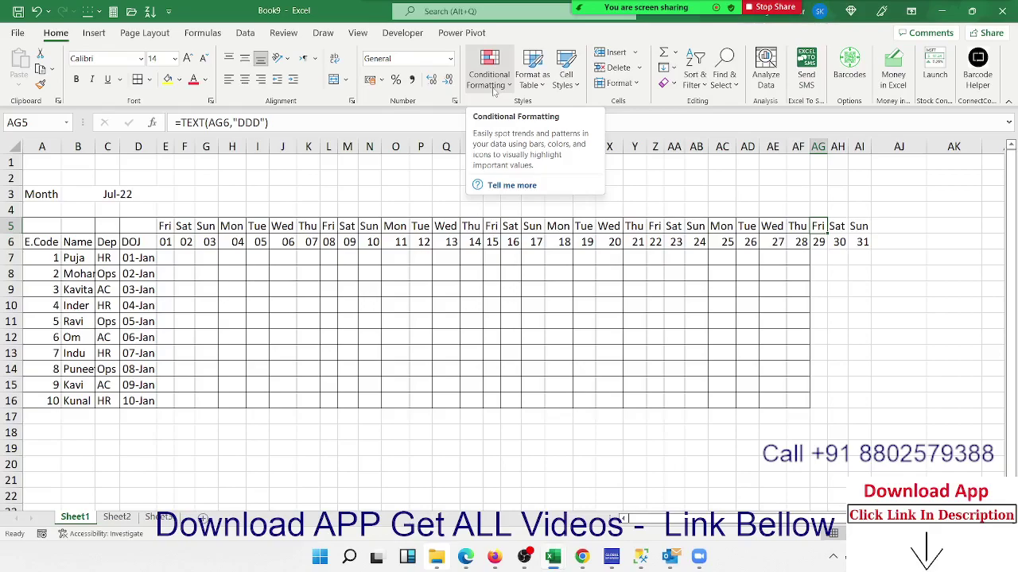
# Create a formula-based conditional rule for AG5 using =AG$6<>"".
pyautogui.click(492, 92)
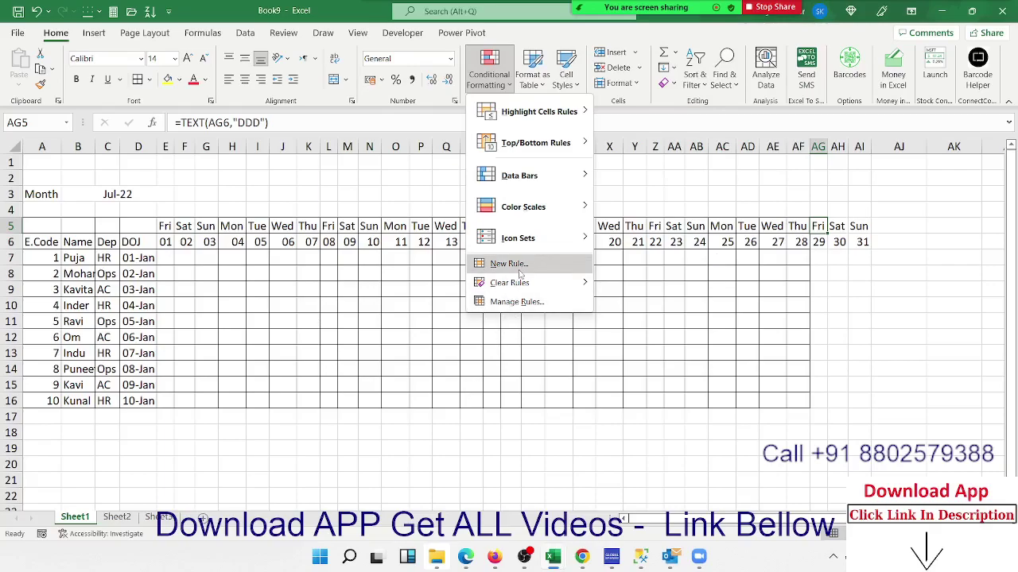
pyautogui.click(512, 264)
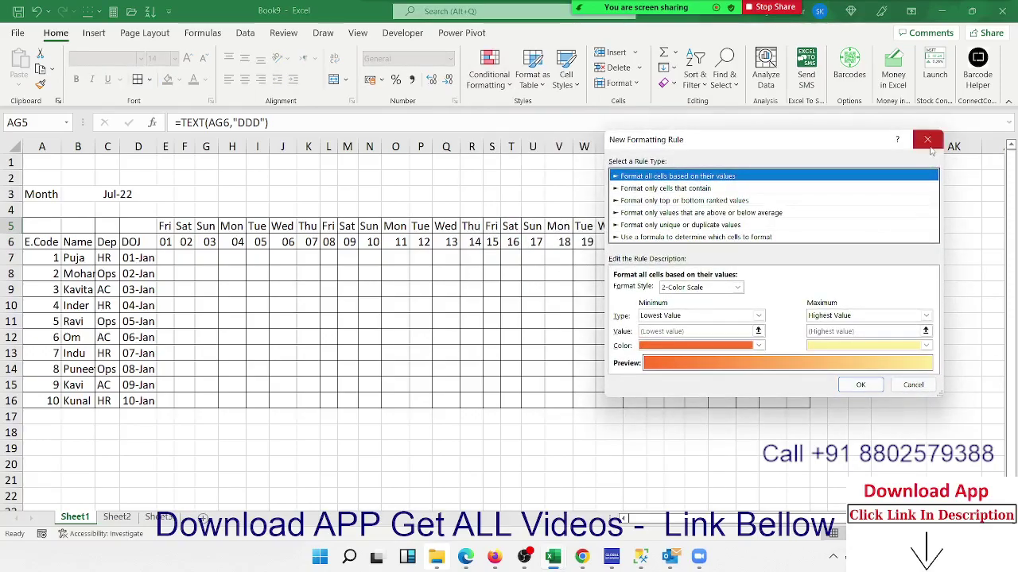
pyautogui.moveTo(795, 140); pyautogui.dragTo(412, 205)
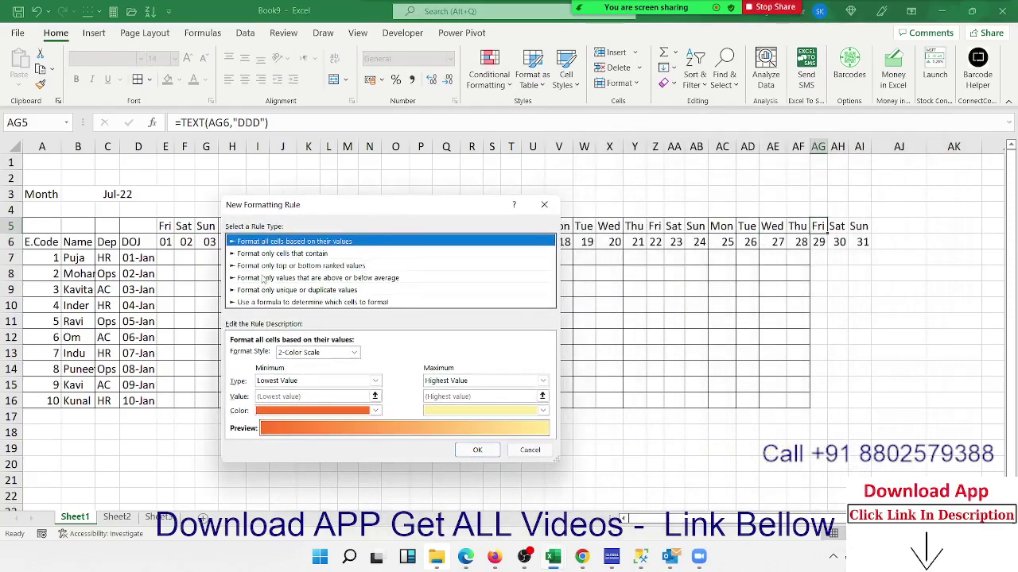
pyautogui.click(267, 253)
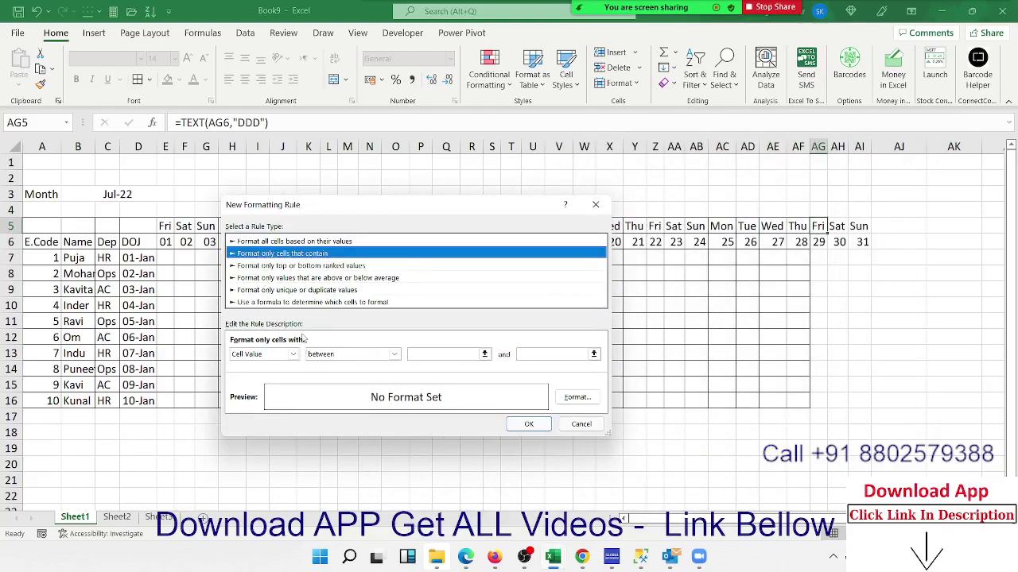
pyautogui.click(270, 265)
pyautogui.click(270, 303)
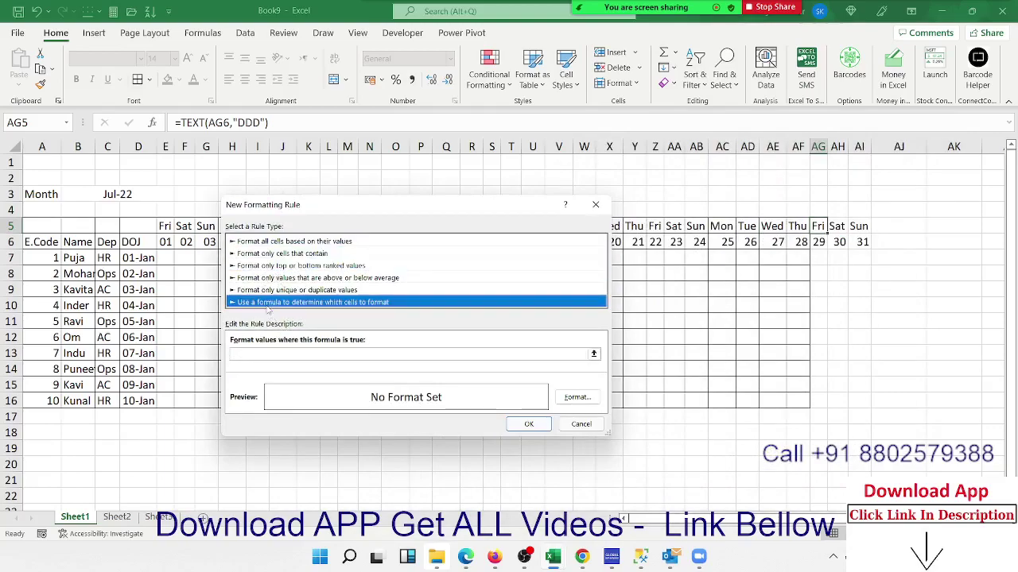
pyautogui.click(277, 352)
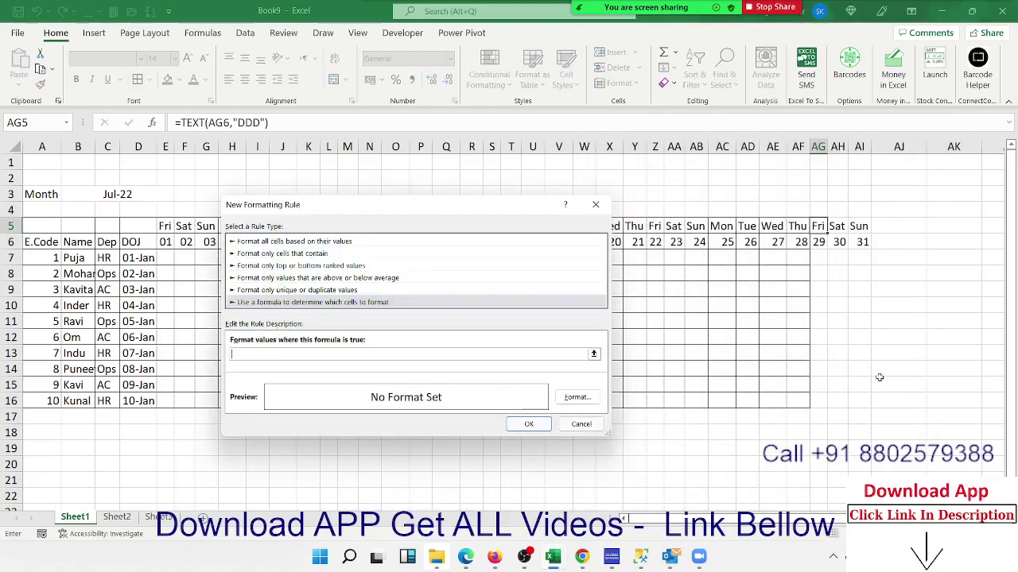
pyautogui.click(822, 246)
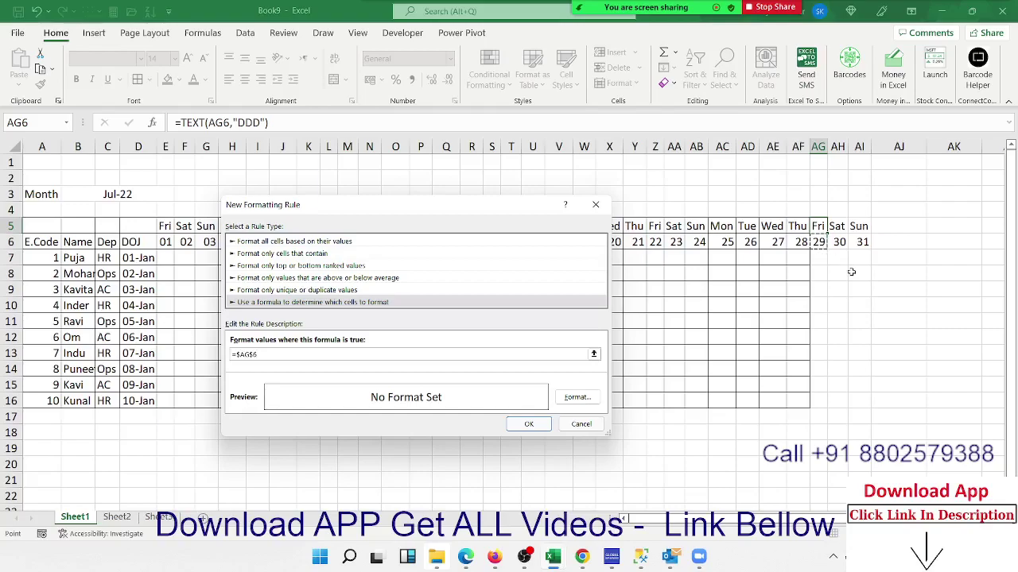
pyautogui.write('<>')
pyautogui.press('Delete')
# Set the rule's format to an outline border and apply it.
pyautogui.click(577, 397)
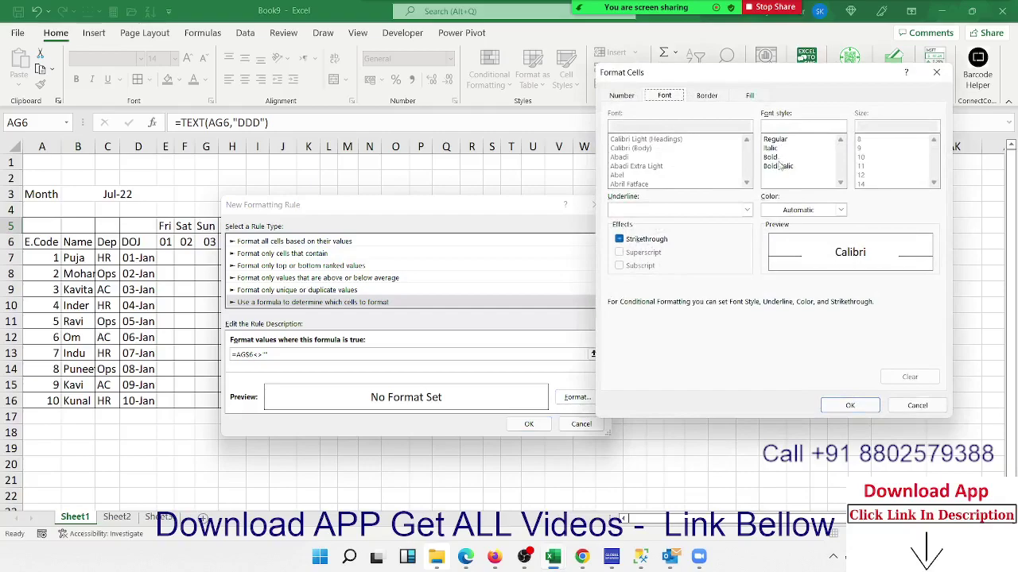
pyautogui.click(707, 97)
pyautogui.click(797, 137)
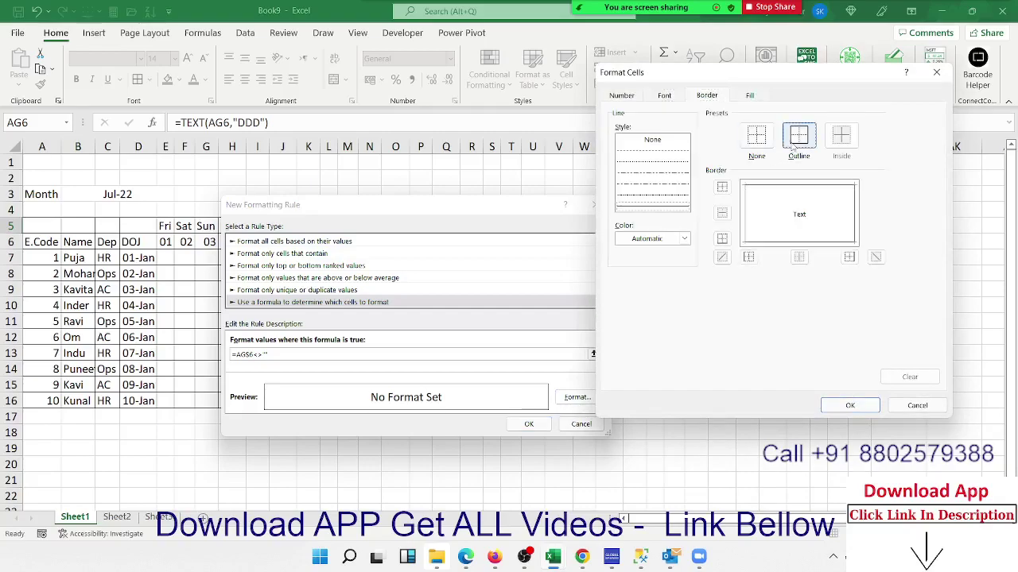
pyautogui.click(849, 406)
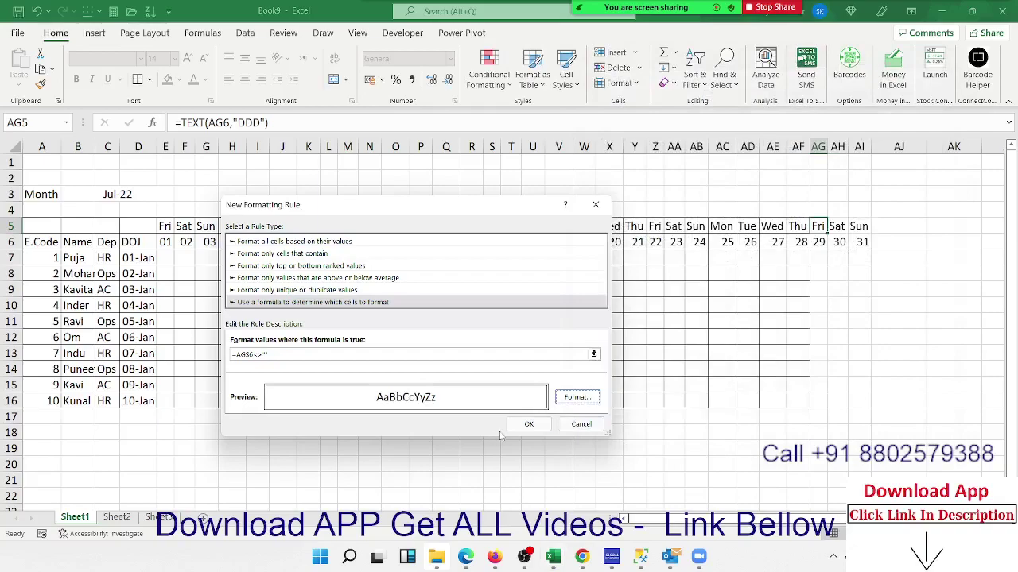
pyautogui.click(528, 425)
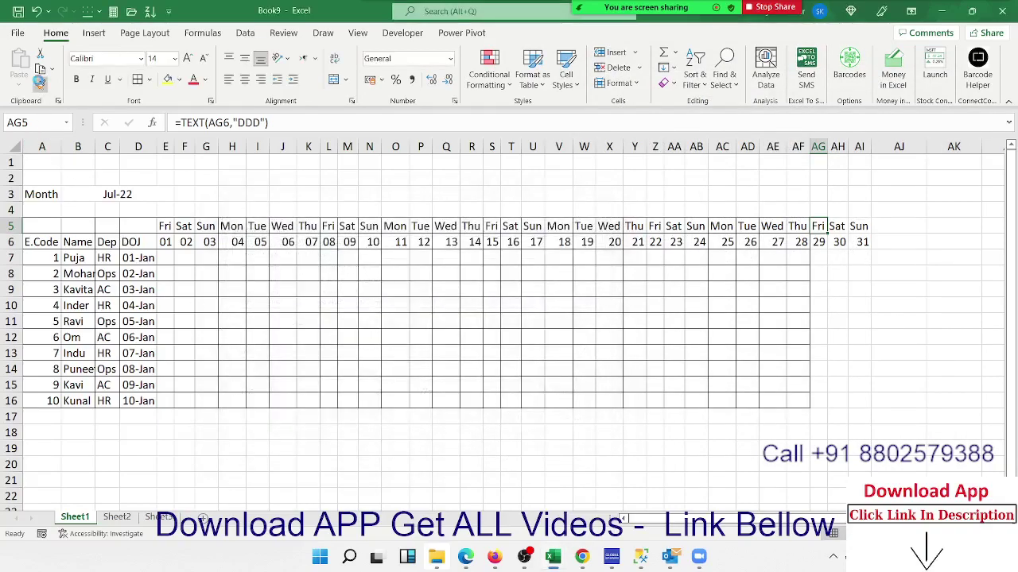
# Copy AG5's conditional formatting onto AG5:AI16 with Format Painter.
pyautogui.click(38, 82)
pyautogui.moveTo(819, 226); pyautogui.dragTo(862, 401)
pyautogui.click(779, 339)
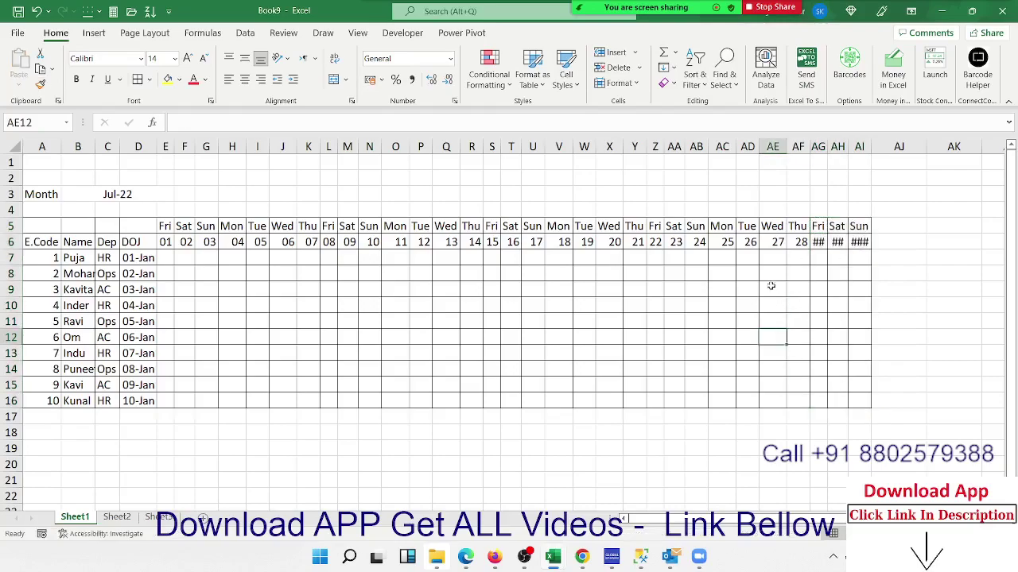
# Paint AE6's date format onto the day 29–31 cells AG6:AI6.
pyautogui.click(780, 241)
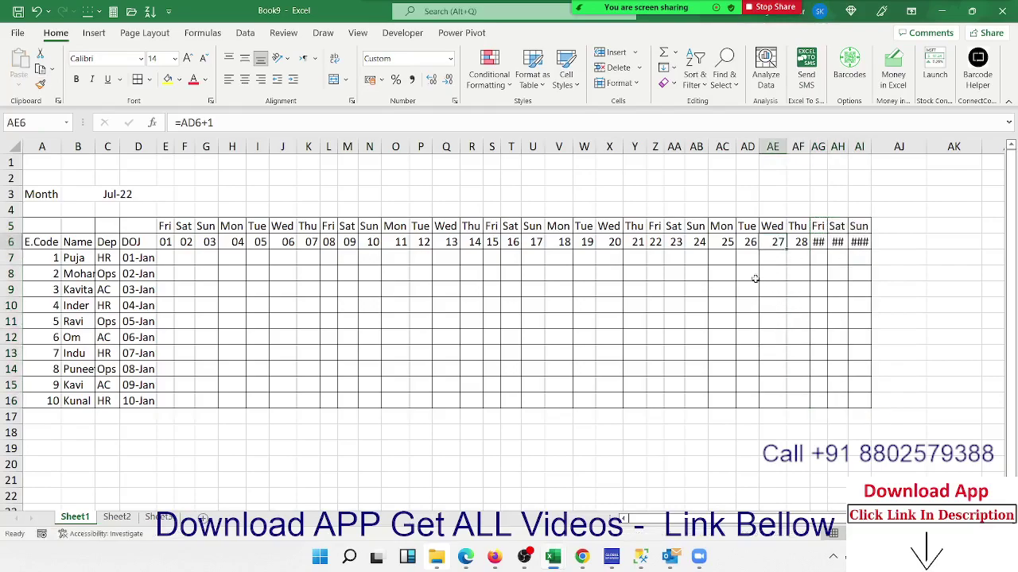
pyautogui.click(38, 83)
pyautogui.moveTo(818, 242); pyautogui.dragTo(859, 243)
pyautogui.click(773, 290)
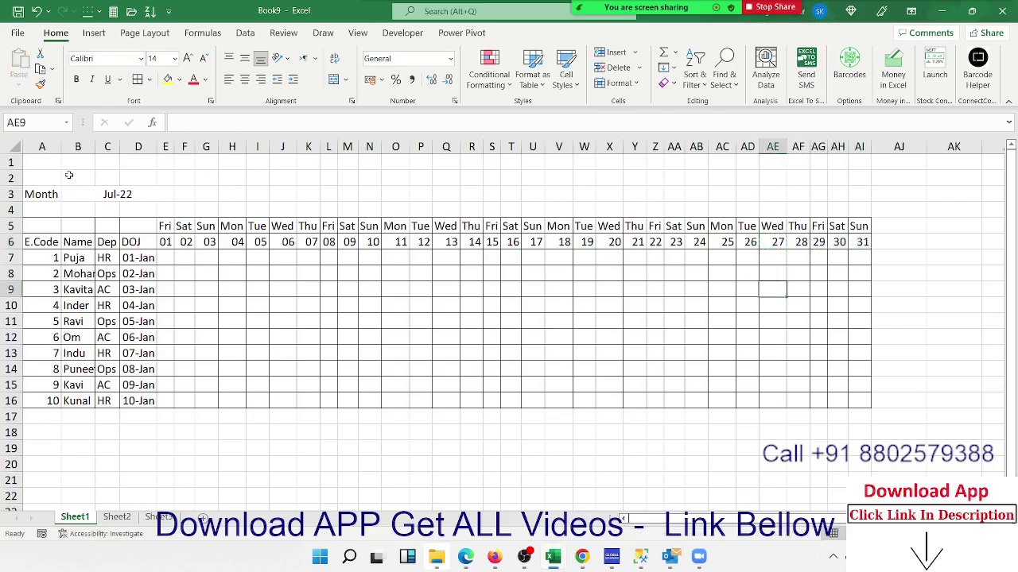
# Change the start date in E6 to June and check the row 7 columns.
pyautogui.click(167, 241)
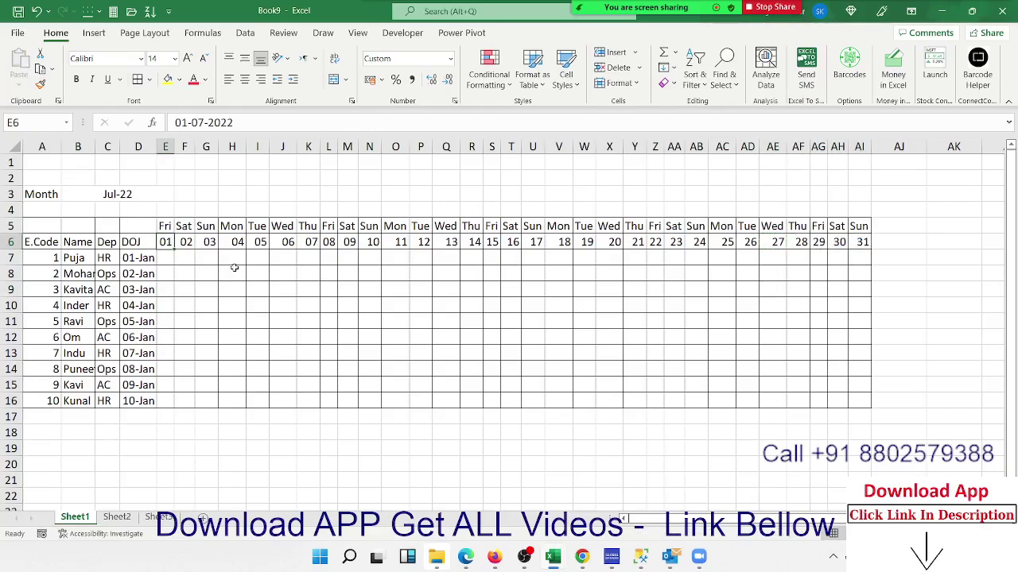
pyautogui.write('7')
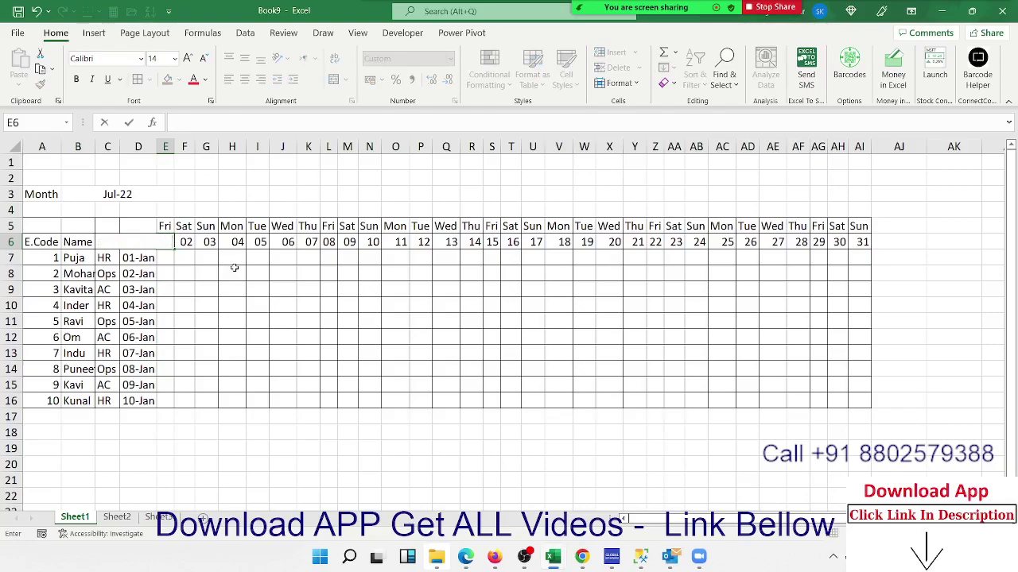
pyautogui.write('6')
pyautogui.press('Return')
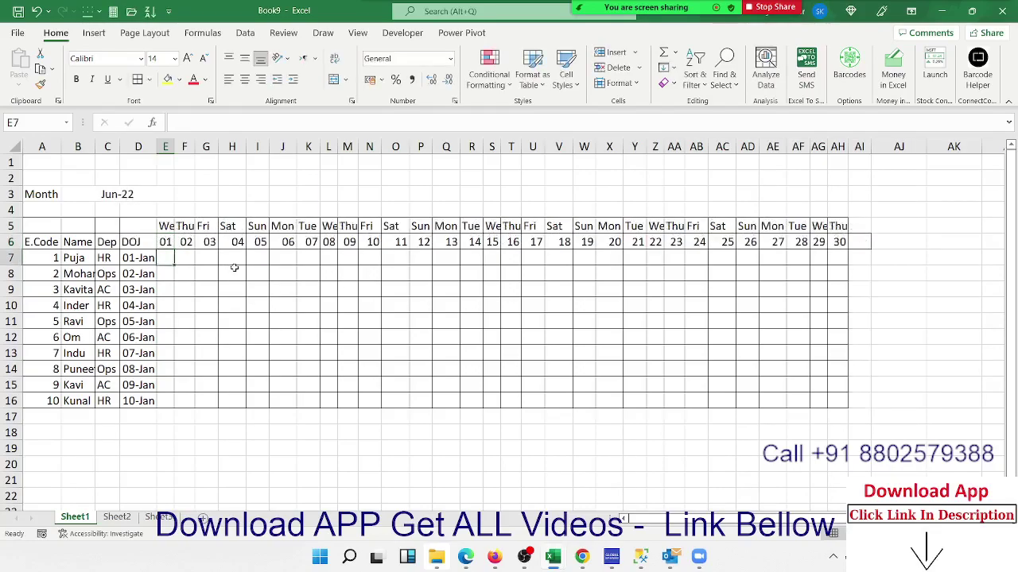
pyautogui.press('Right')
pyautogui.press('Right')
pyautogui.press('Right')
pyautogui.press('Right')
pyautogui.press('Right')
pyautogui.press('Right')
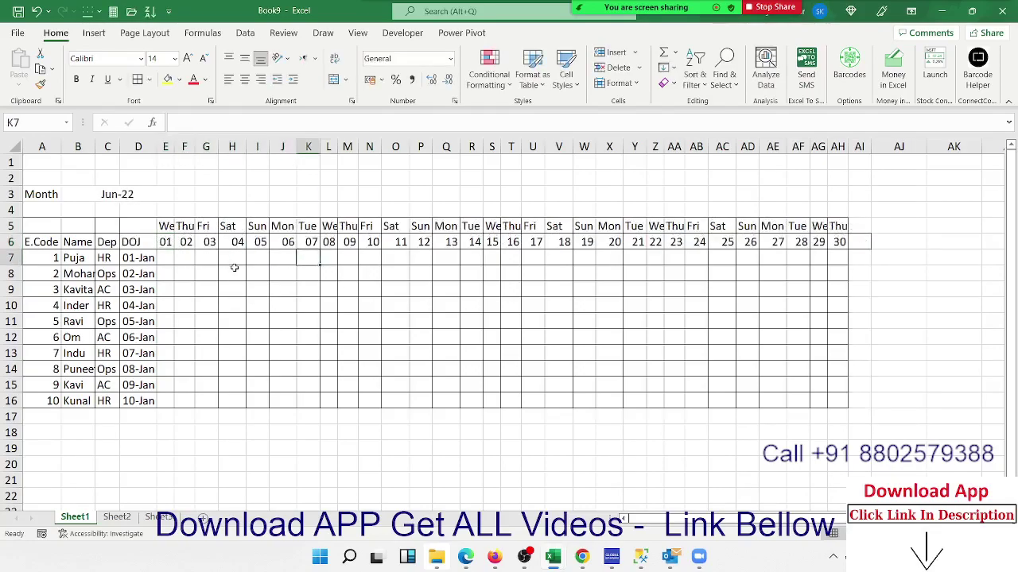
pyautogui.press('Right')
pyautogui.press('Right')
pyautogui.press('Right')
pyautogui.press('Right')
pyautogui.press('Right')
pyautogui.press('Right')
pyautogui.press('Right')
pyautogui.press('Right')
pyautogui.press('Right')
pyautogui.press('Right')
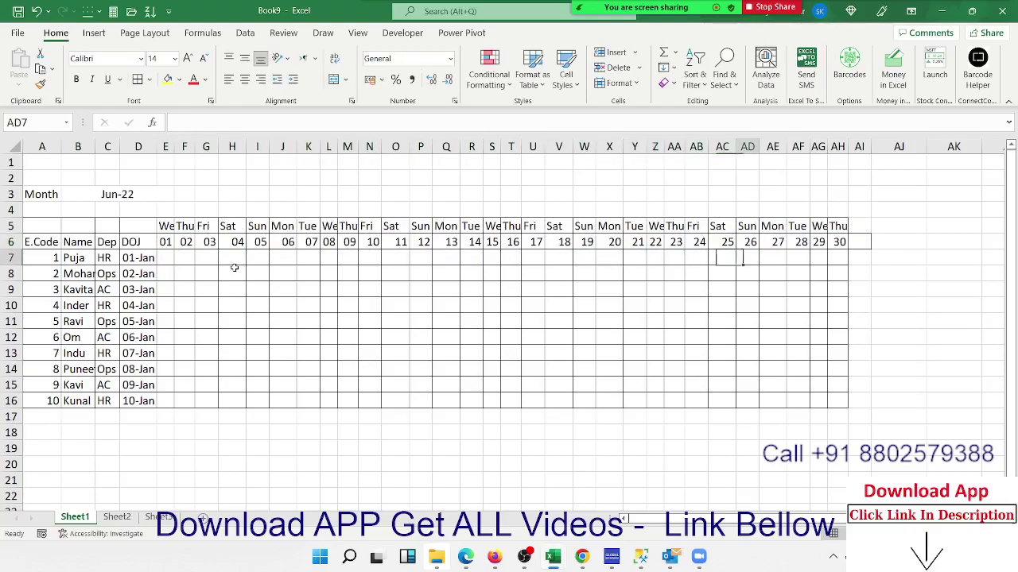
pyautogui.press('Right')
pyautogui.press('Right')
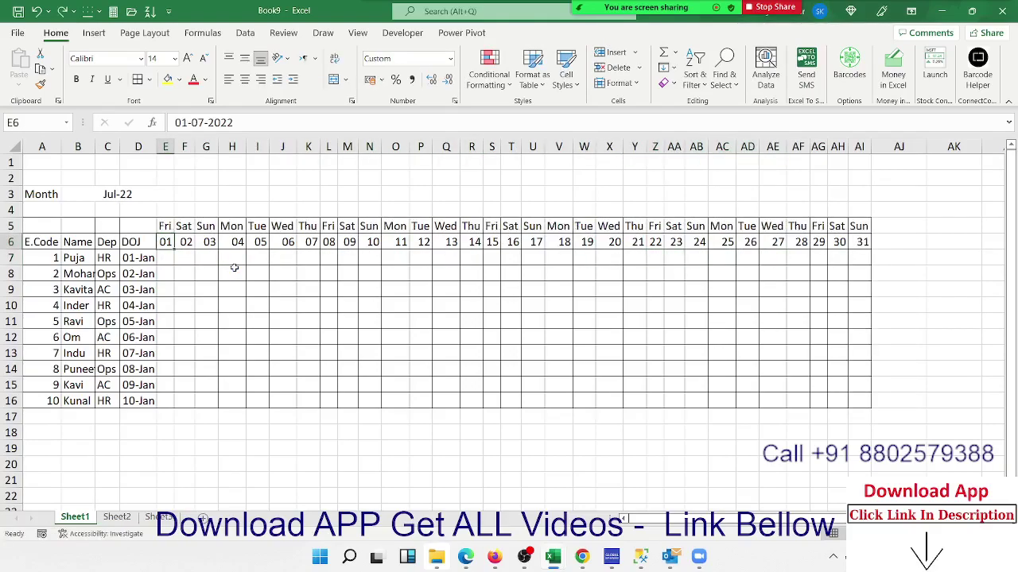
pyautogui.press('Escape')
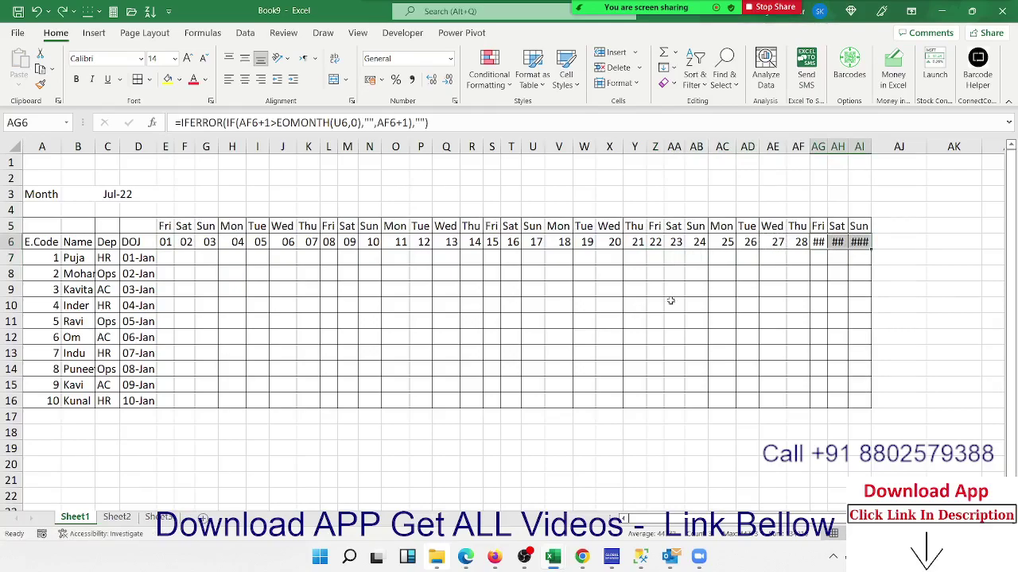
# Give AG6:AI6 a custom dd format so they show 29, 30, 31 instead of ###.
pyautogui.click(455, 101)
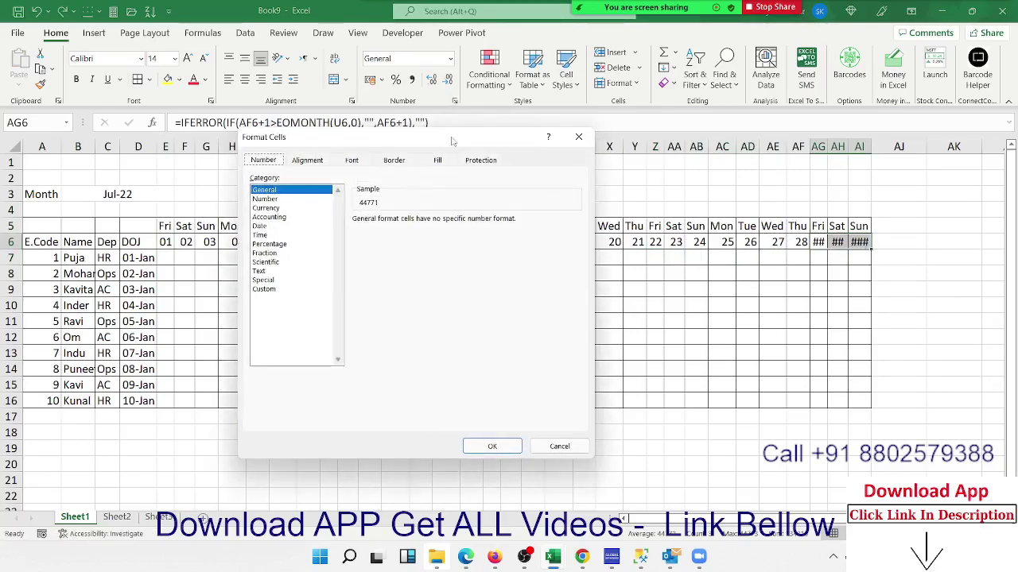
pyautogui.click(264, 289)
pyautogui.doubleClick(368, 231)
pyautogui.write('dd')
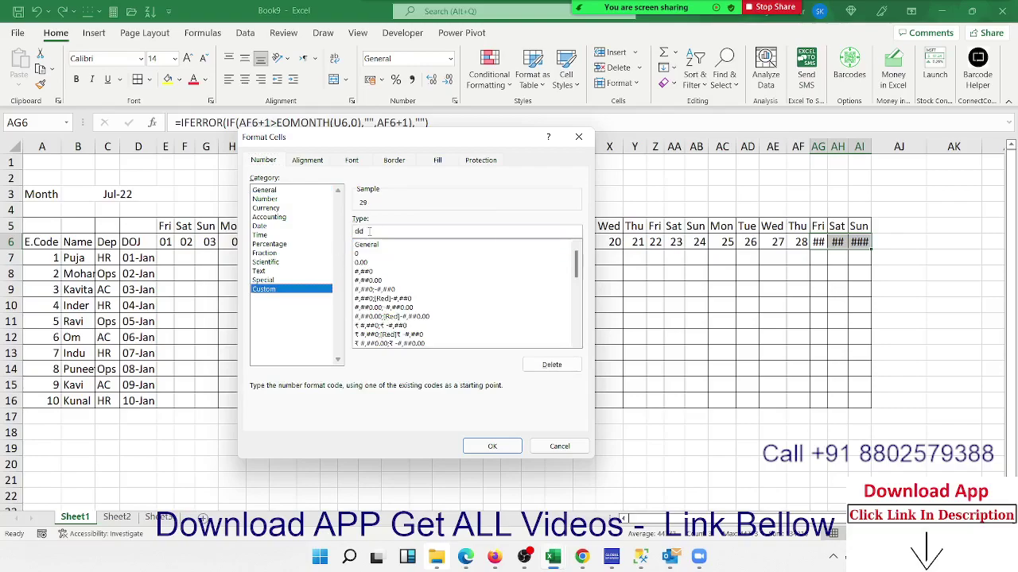
pyautogui.press('Return')
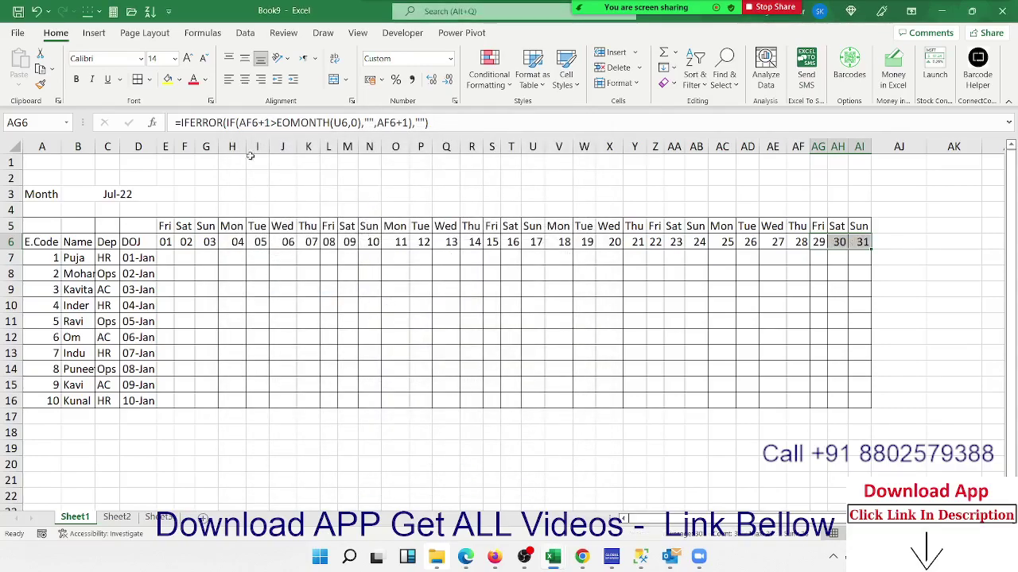
# Test the headers by setting E6 to 1/6, then 1/2, then back to 1/7.
pyautogui.click(113, 190)
pyautogui.click(167, 242)
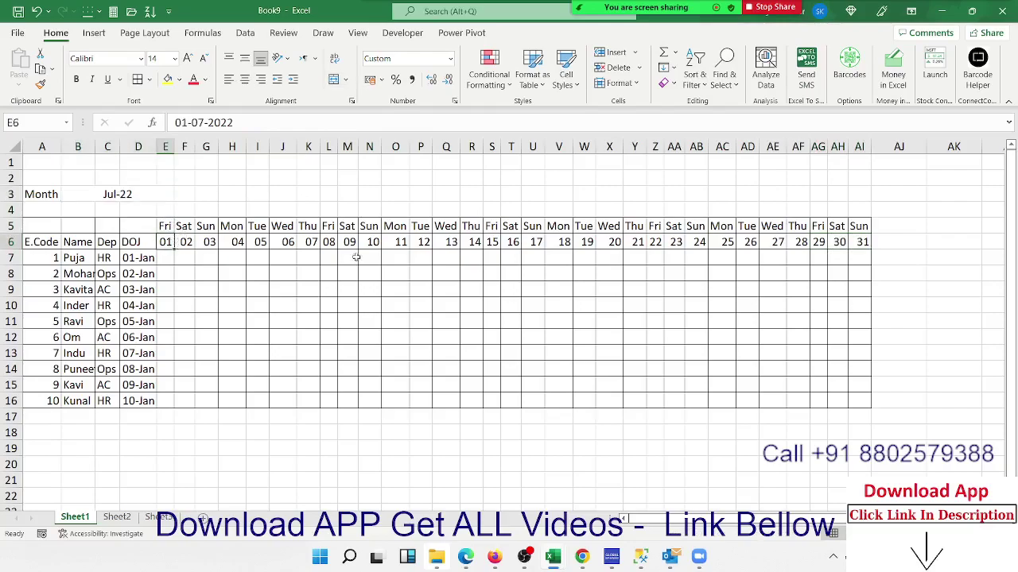
pyautogui.write('1/6')
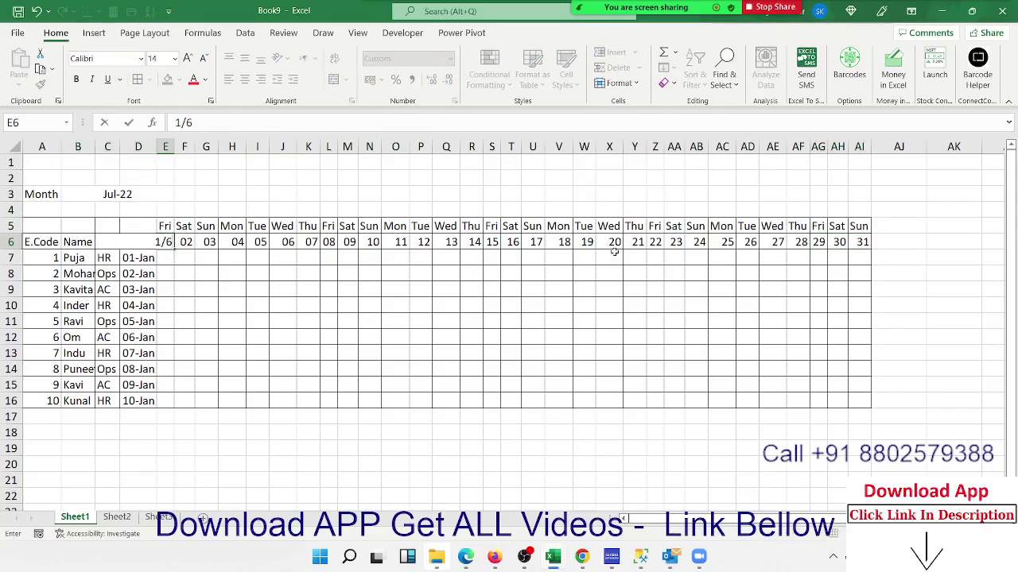
pyautogui.press('Return')
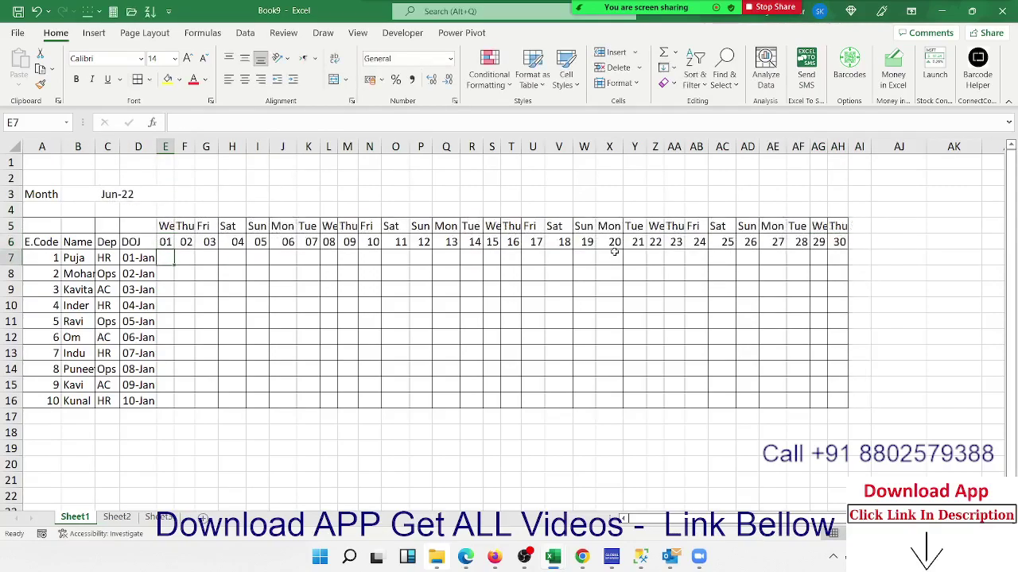
pyautogui.press('Up')
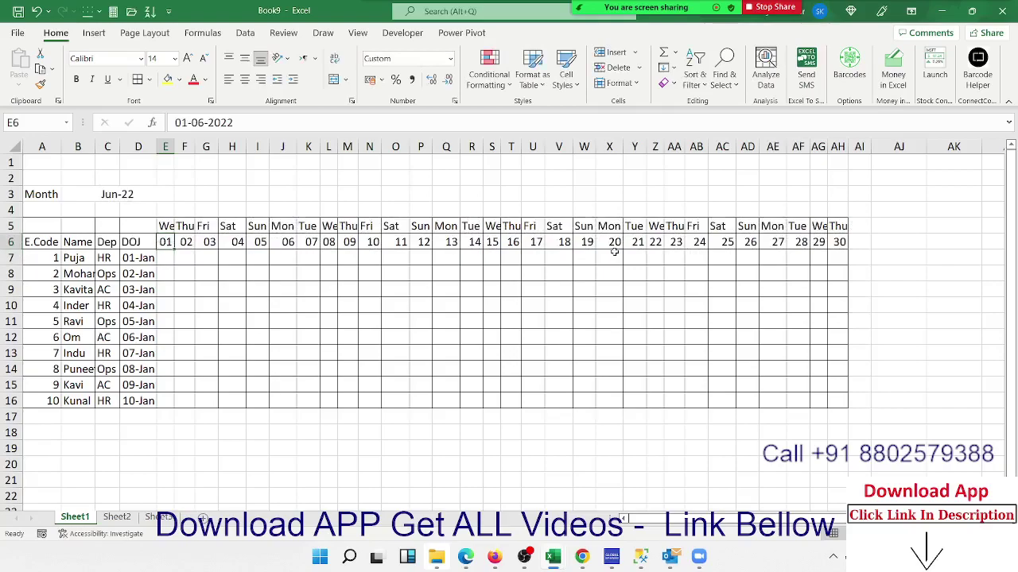
pyautogui.write('1/2')
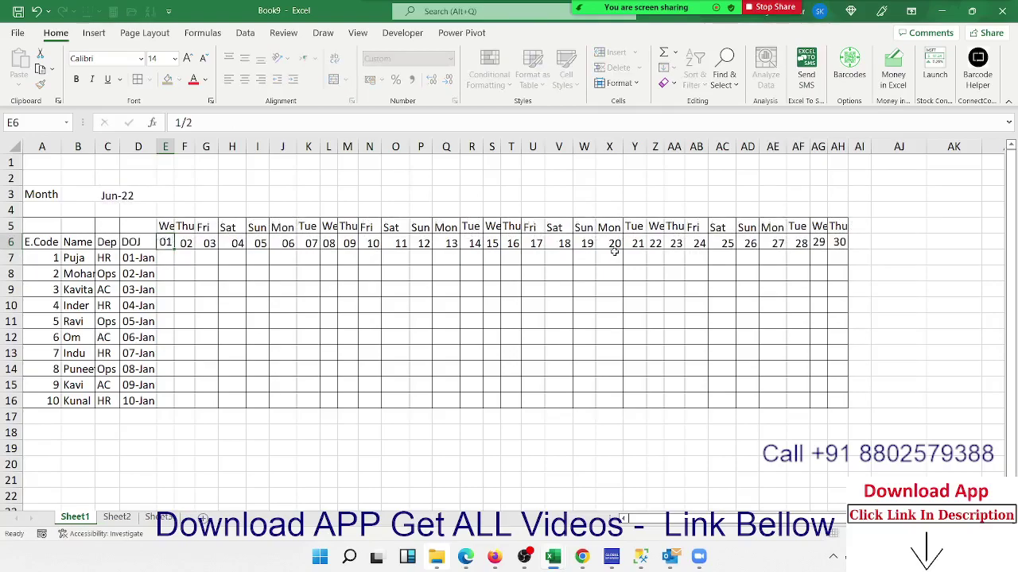
pyautogui.press('Return')
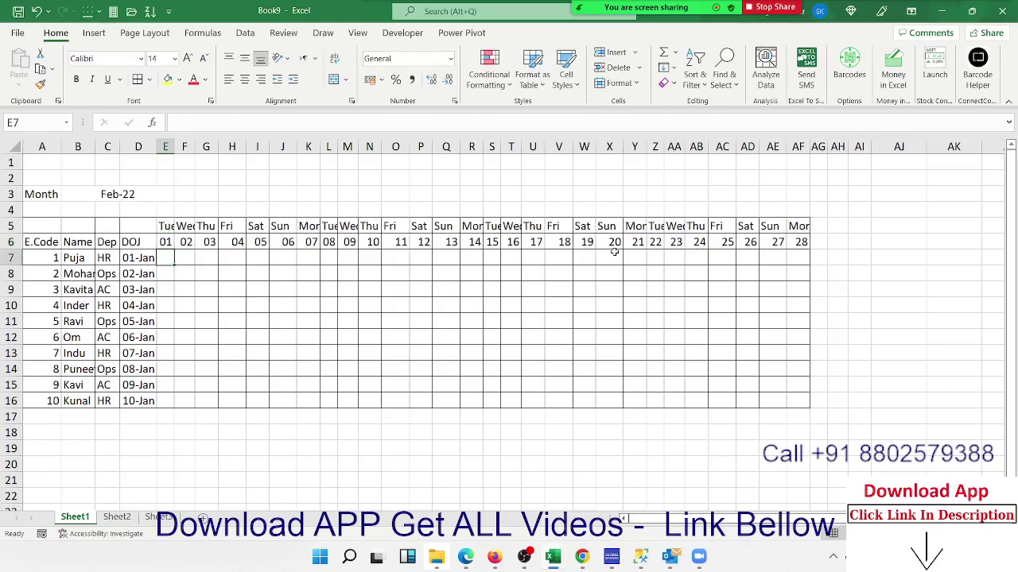
pyautogui.press('Up')
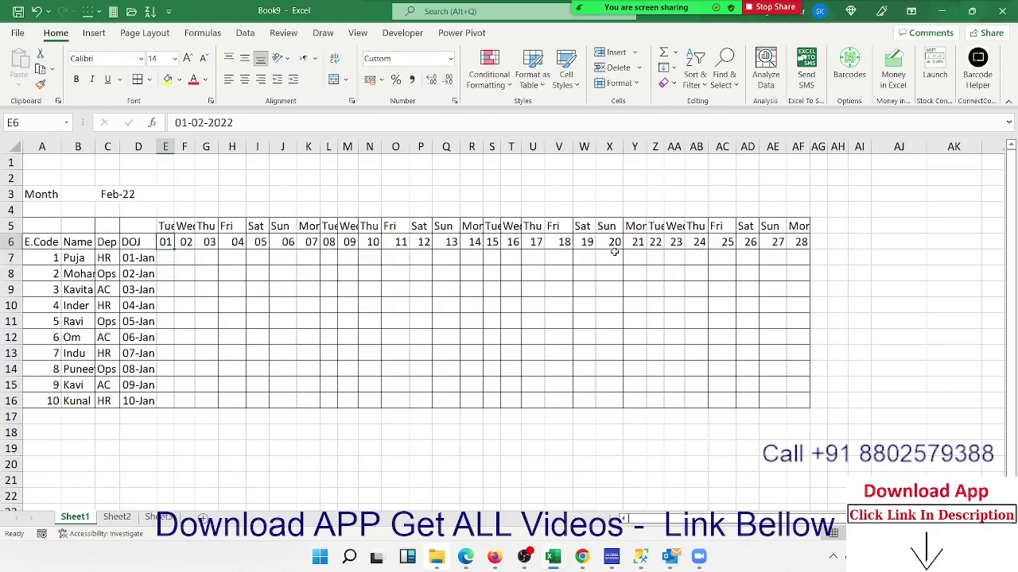
pyautogui.write('1/7')
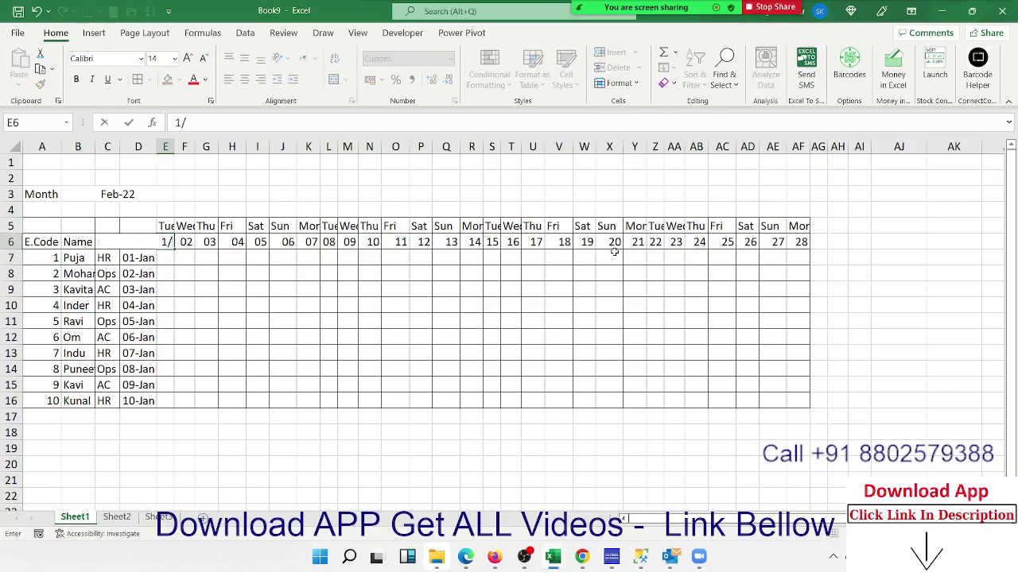
pyautogui.press('Return')
pyautogui.press('Up')
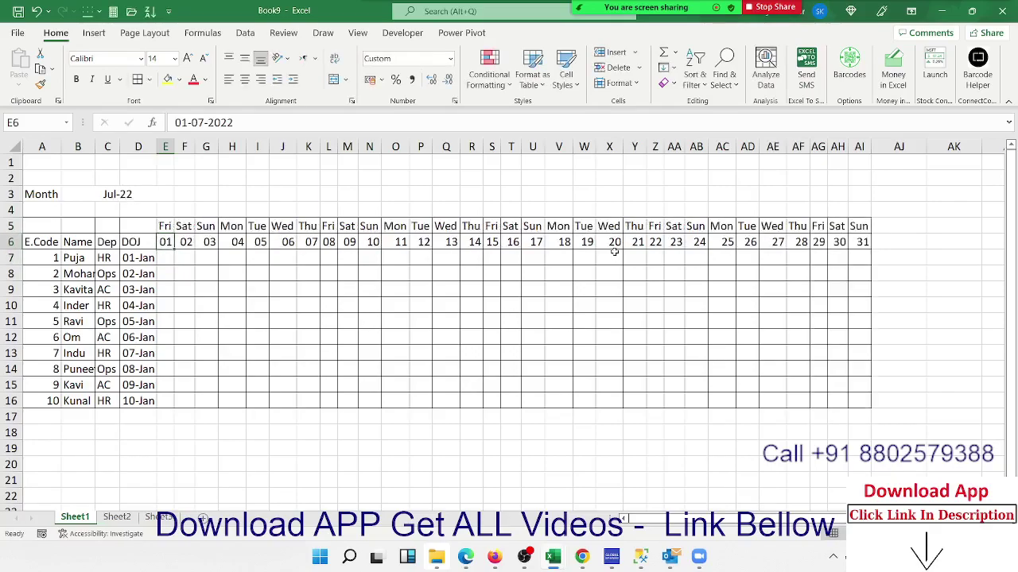
pyautogui.click(821, 245)
pyautogui.click(489, 78)
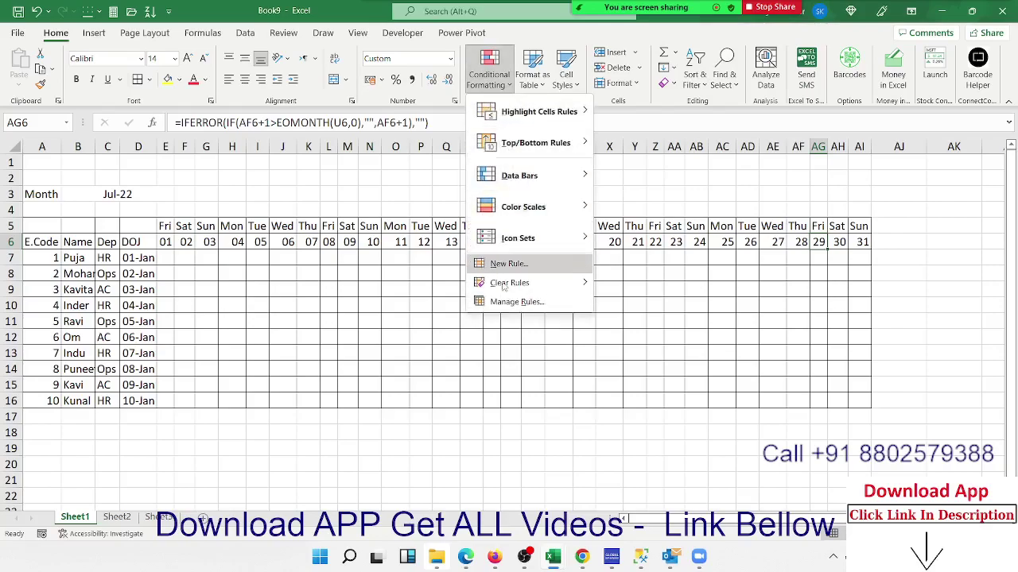
pyautogui.click(503, 303)
pyautogui.doubleClick(254, 302)
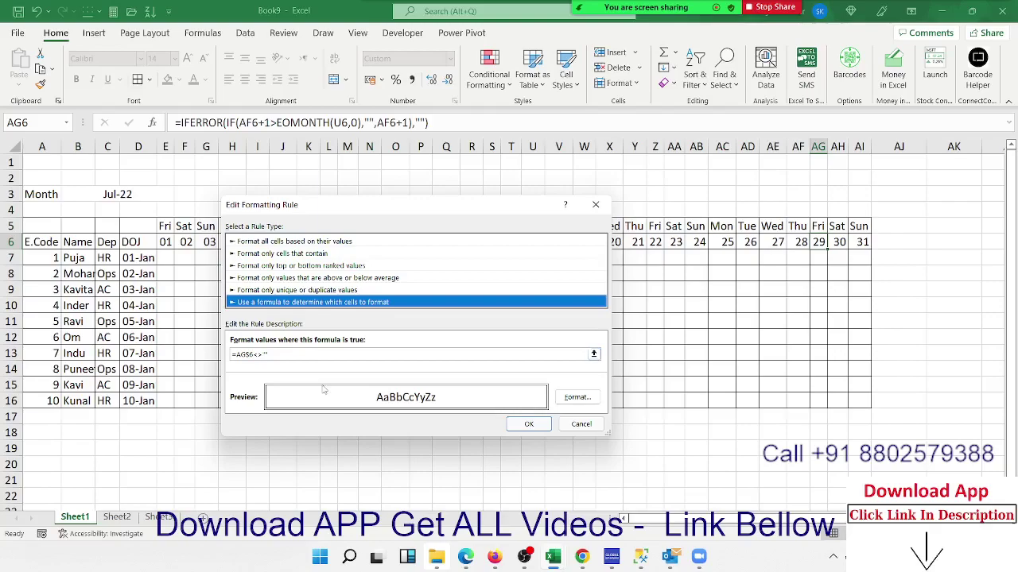
pyautogui.click(576, 396)
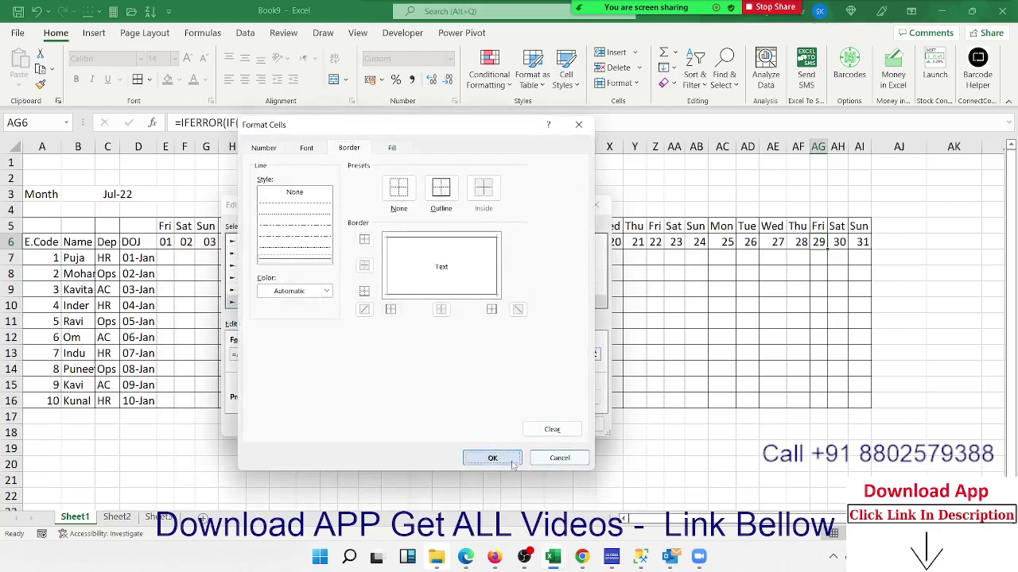
pyautogui.click(492, 458)
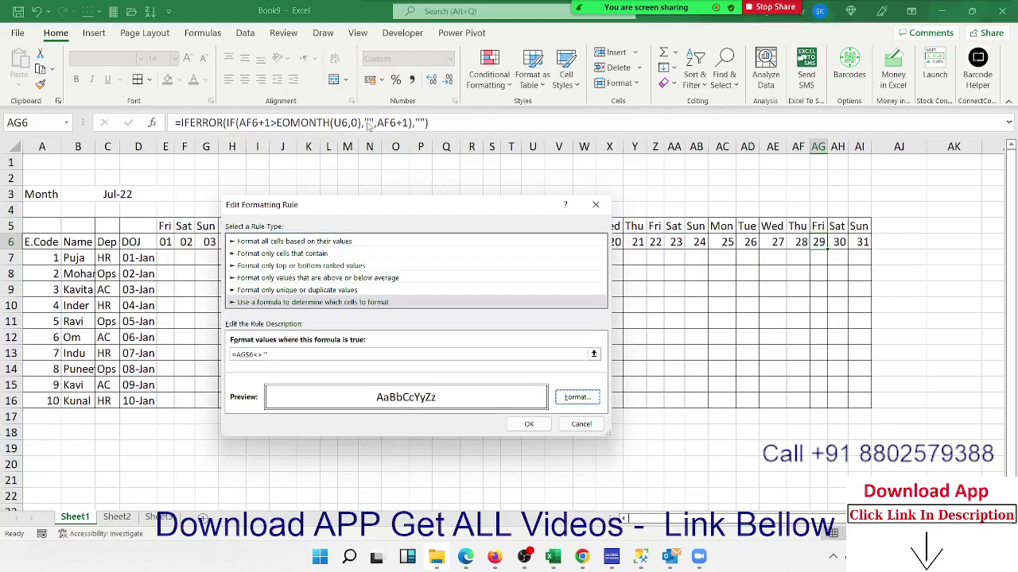
pyautogui.click(592, 207)
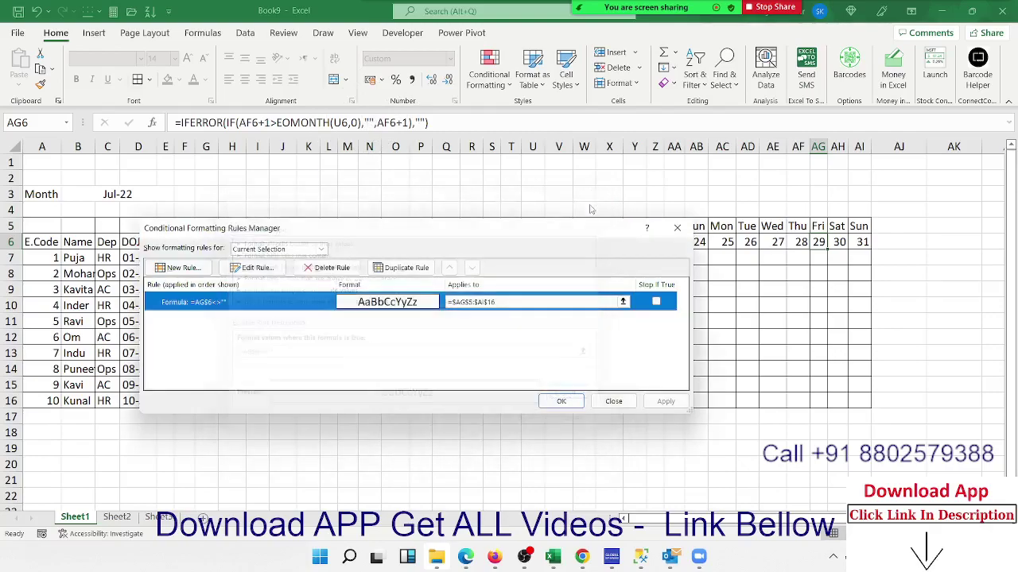
pyautogui.click(629, 400)
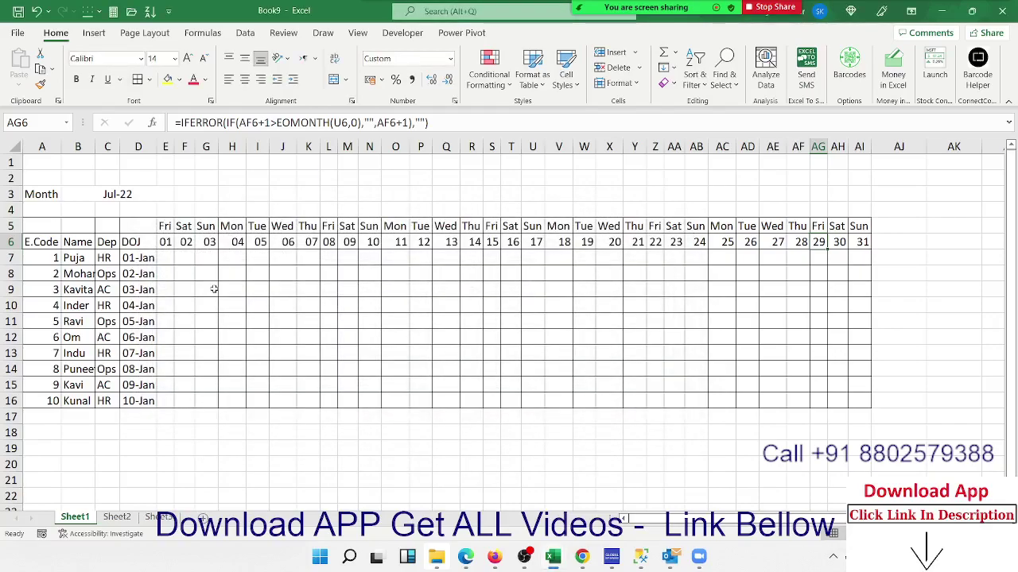
# Select the day 29–31 columns AG5:AI17 to inspect them.
pyautogui.click(805, 305)
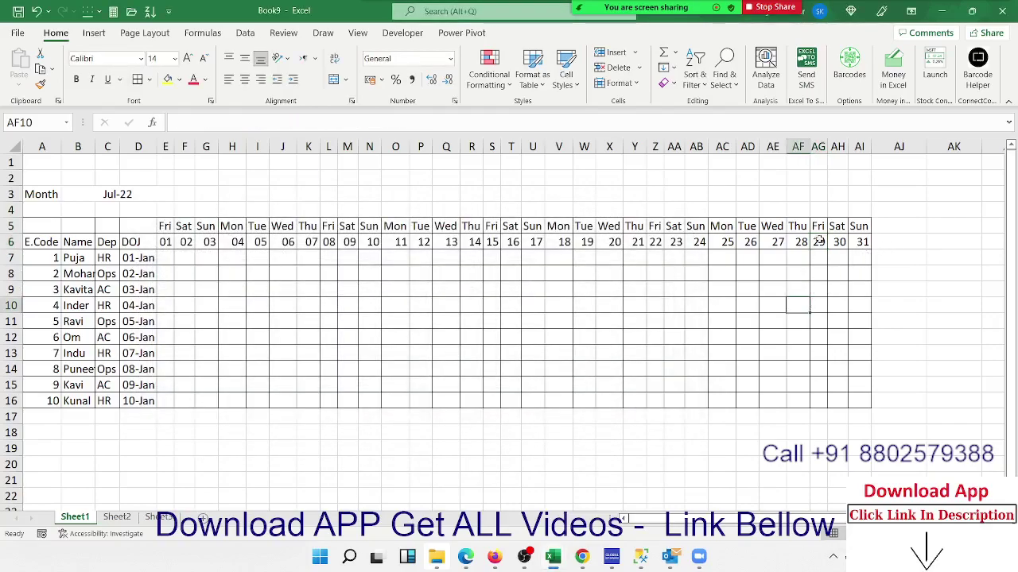
pyautogui.moveTo(819, 227); pyautogui.dragTo(859, 417)
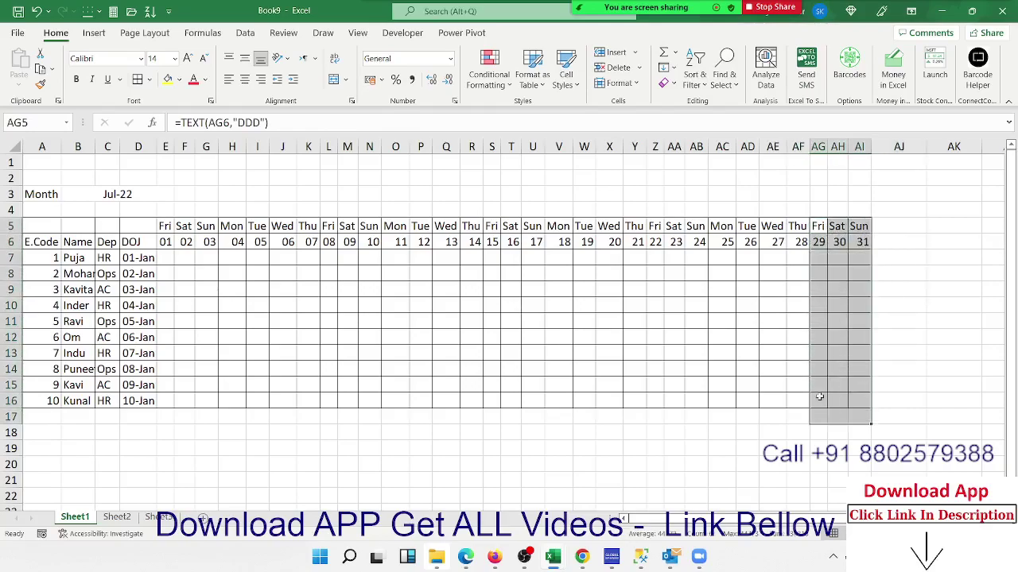
pyautogui.click(718, 353)
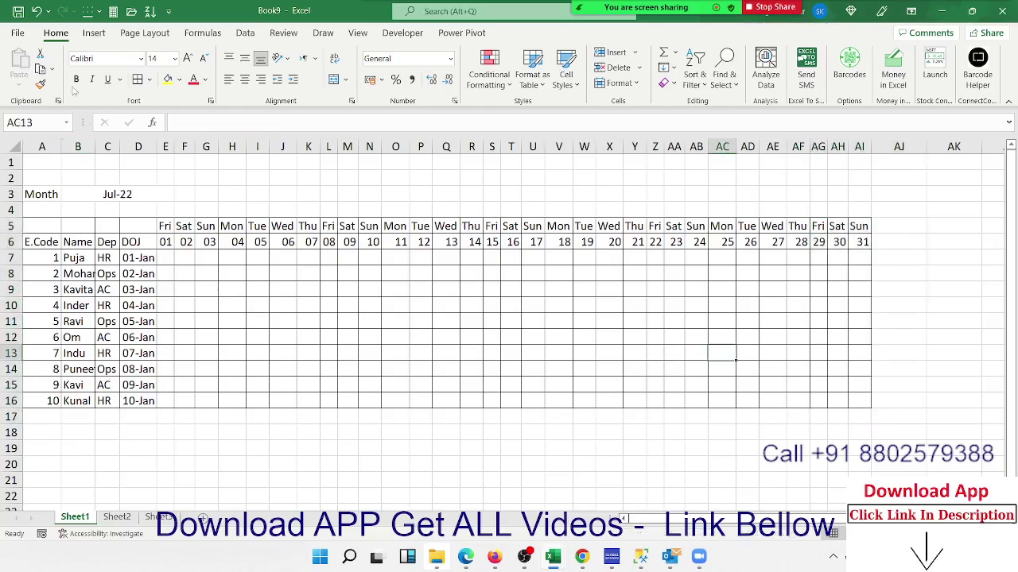
# Hide the sheet gridlines from Page Layout so only table borders show.
pyautogui.click(93, 33)
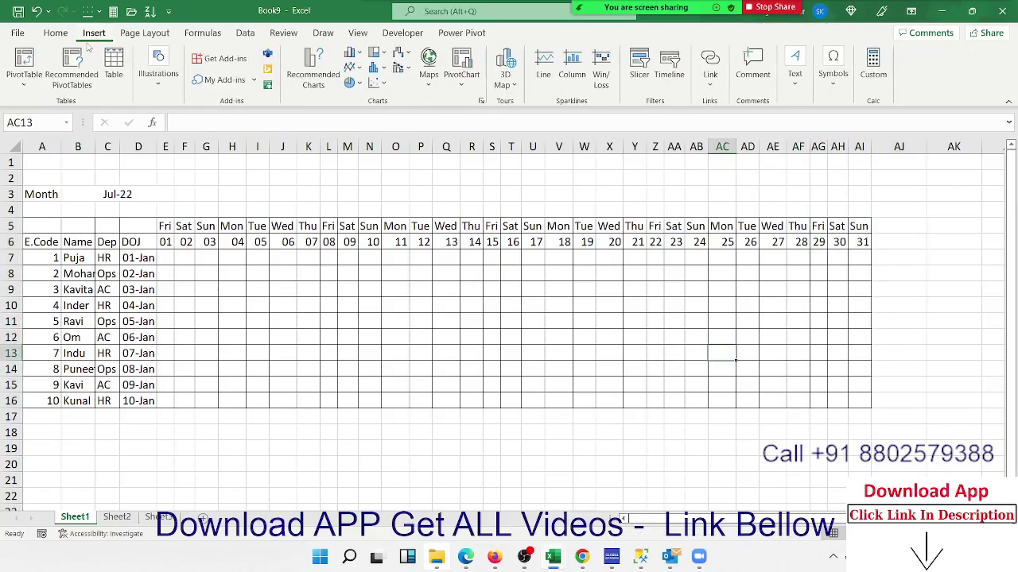
pyautogui.click(203, 32)
pyautogui.click(145, 32)
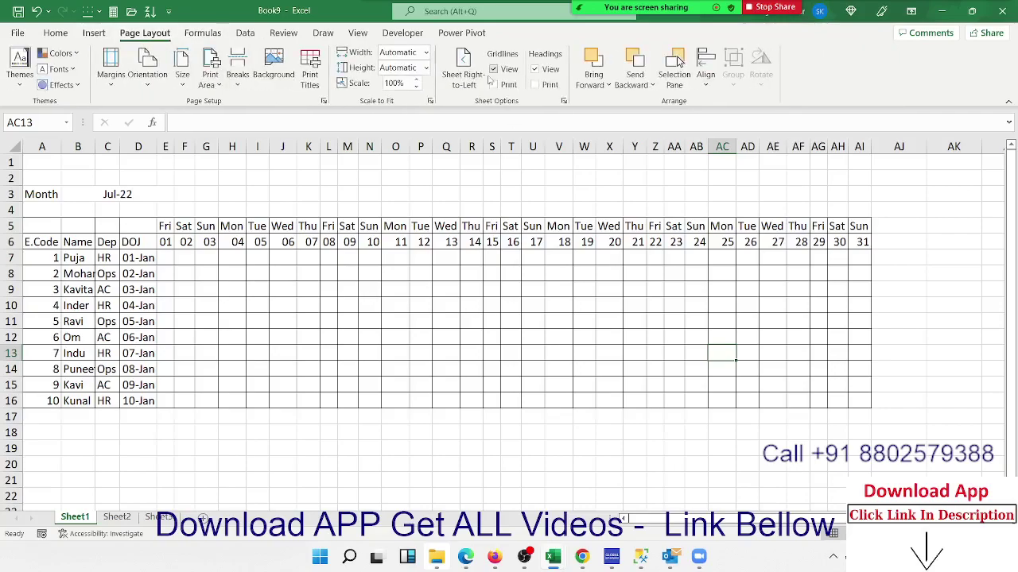
pyautogui.click(493, 70)
pyautogui.click(407, 308)
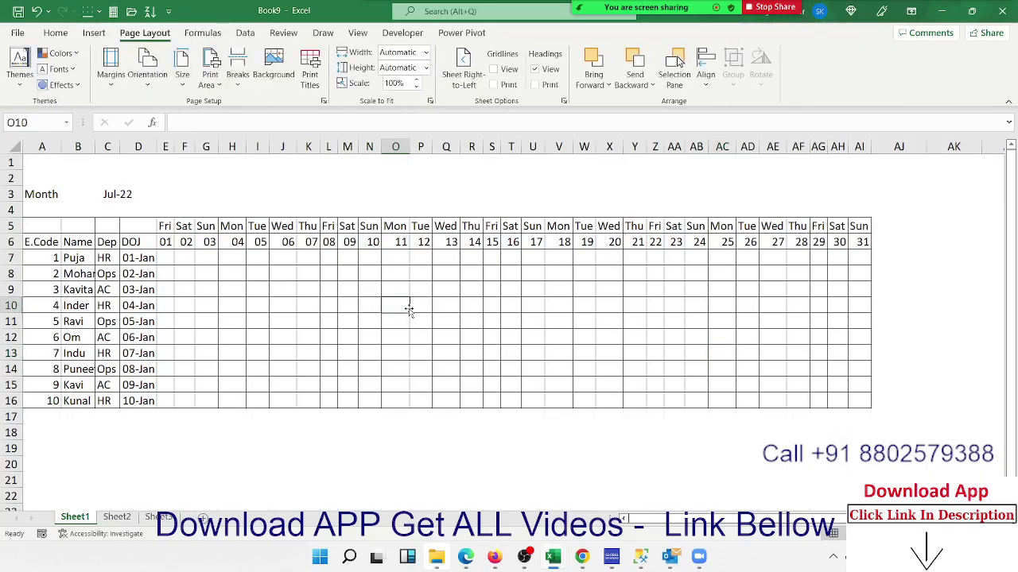
pyautogui.click(168, 257)
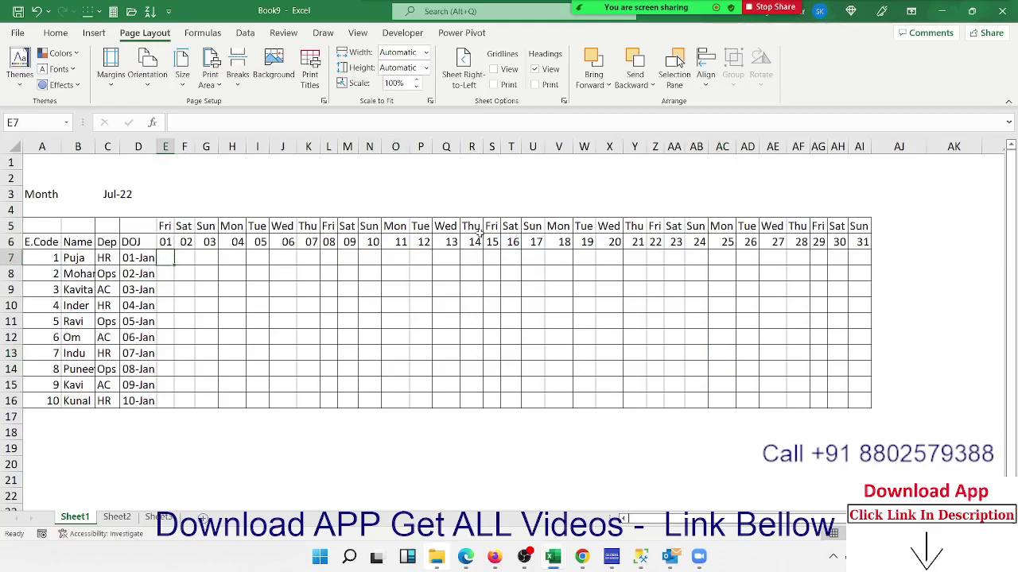
pyautogui.click(56, 32)
# Create a formula rule for E7: =OR(F$5="Sat",F$6="Sun") with relative columns.
pyautogui.click(489, 71)
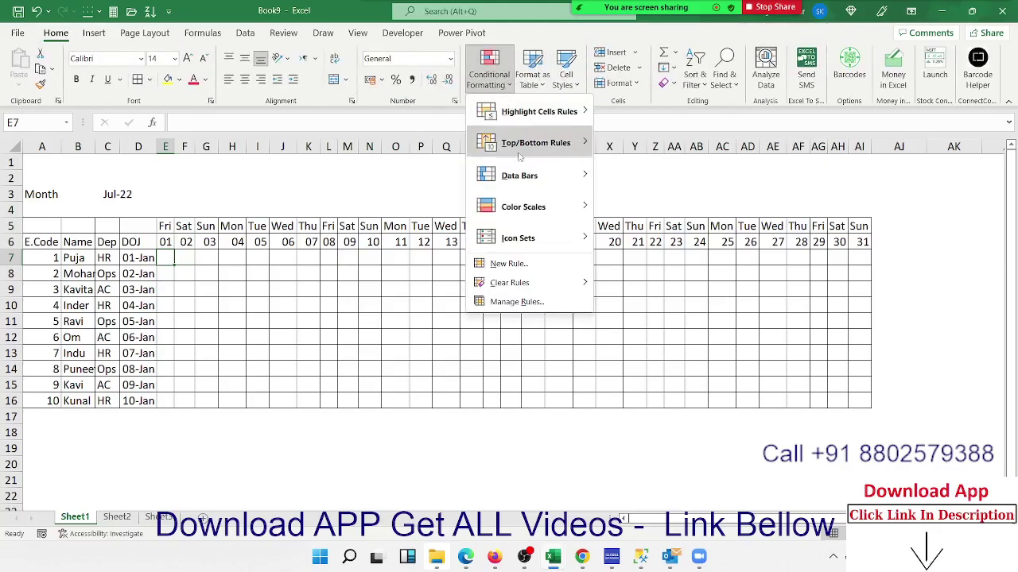
pyautogui.click(509, 263)
pyautogui.click(293, 289)
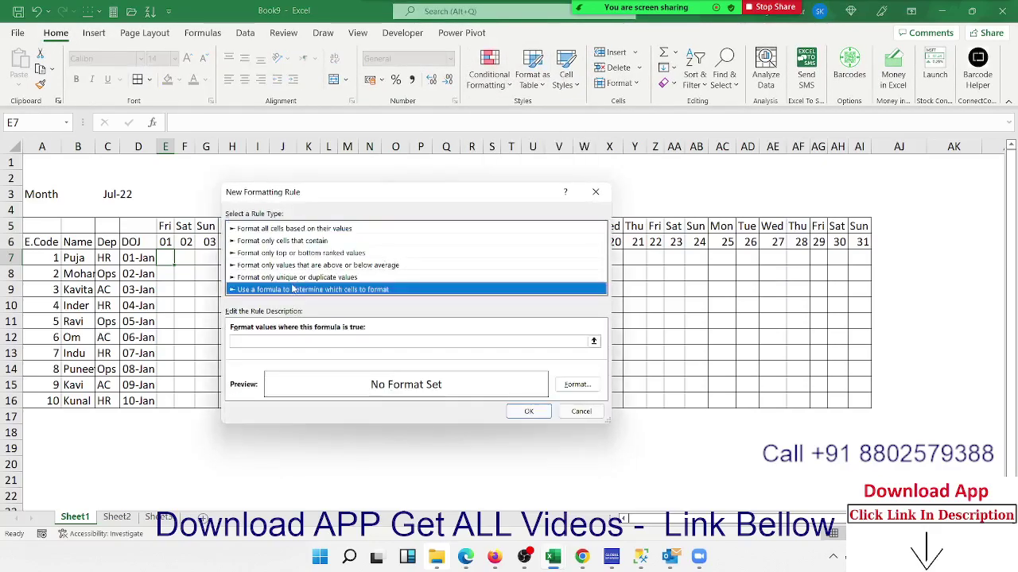
pyautogui.click(303, 341)
pyautogui.write('=or(')
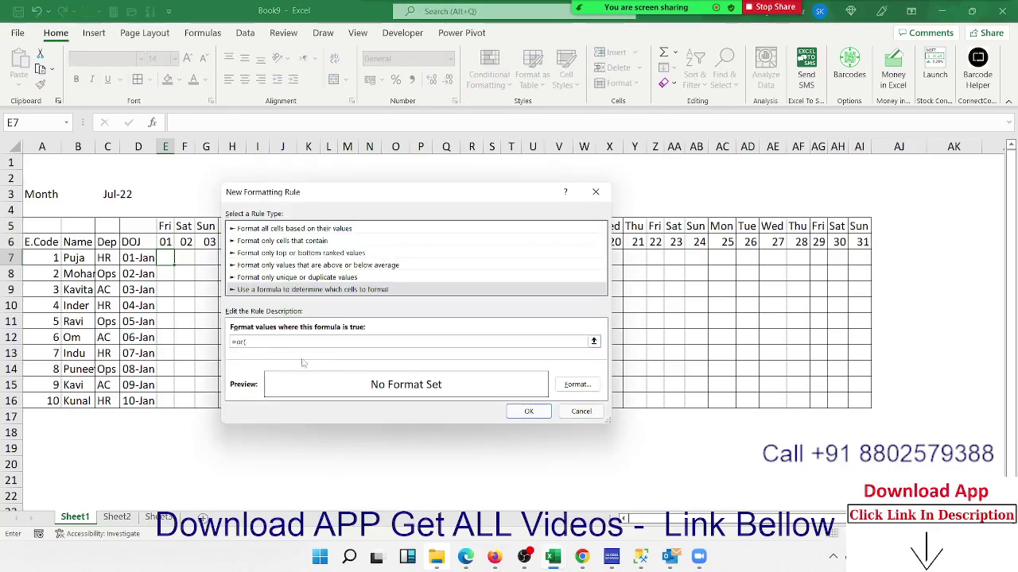
pyautogui.click(165, 228)
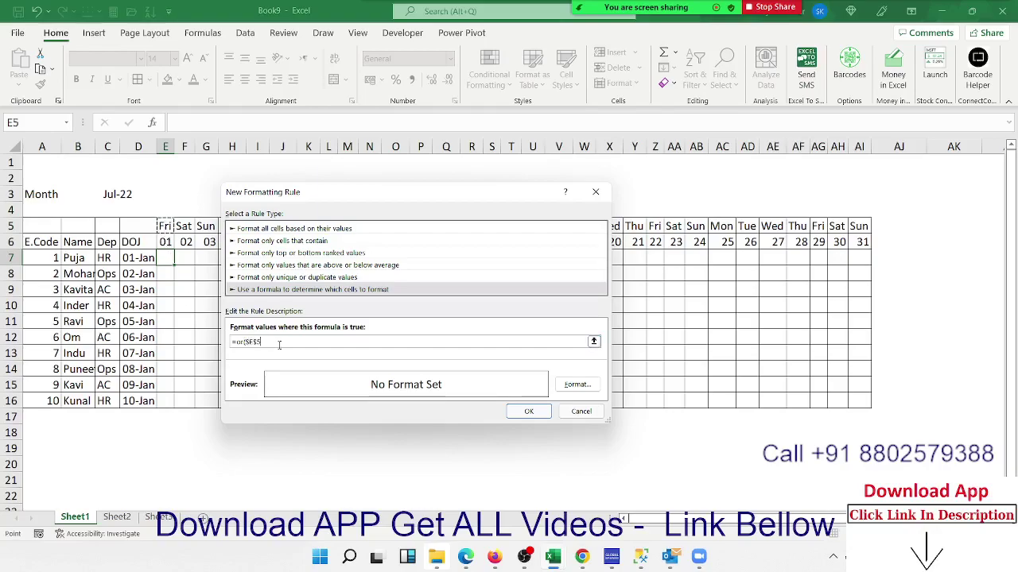
pyautogui.write('="')
pyautogui.write('Sat",')
pyautogui.click(165, 242)
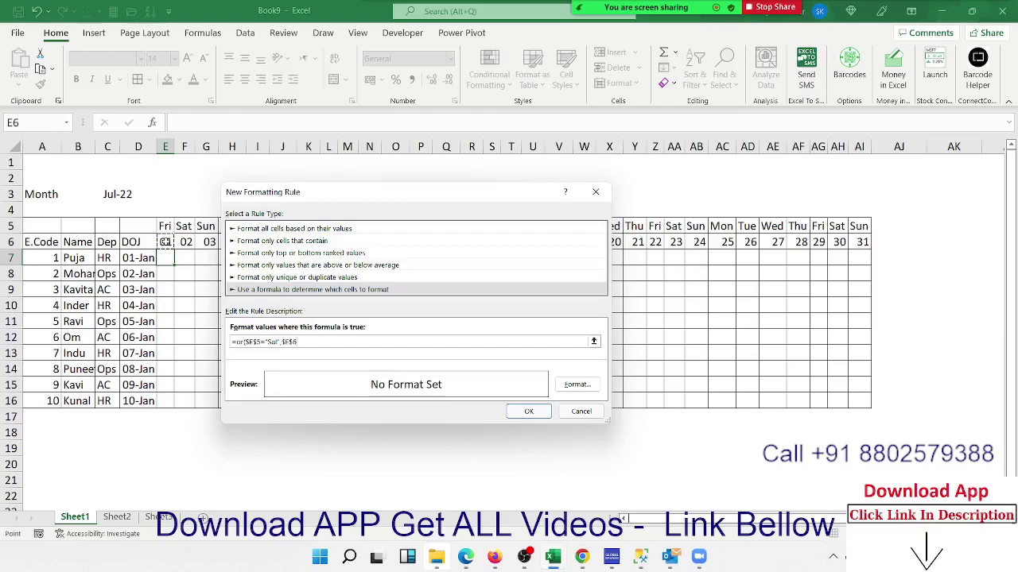
pyautogui.write('="S')
pyautogui.write('un')
pyautogui.write('"')
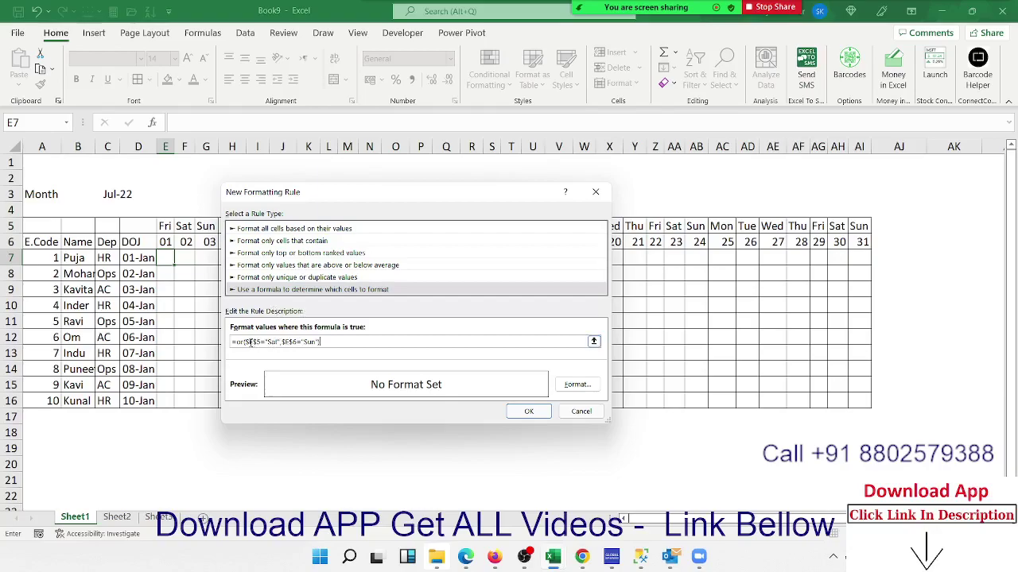
pyautogui.click(251, 342)
pyautogui.press('BackSpace')
pyautogui.click(280, 342)
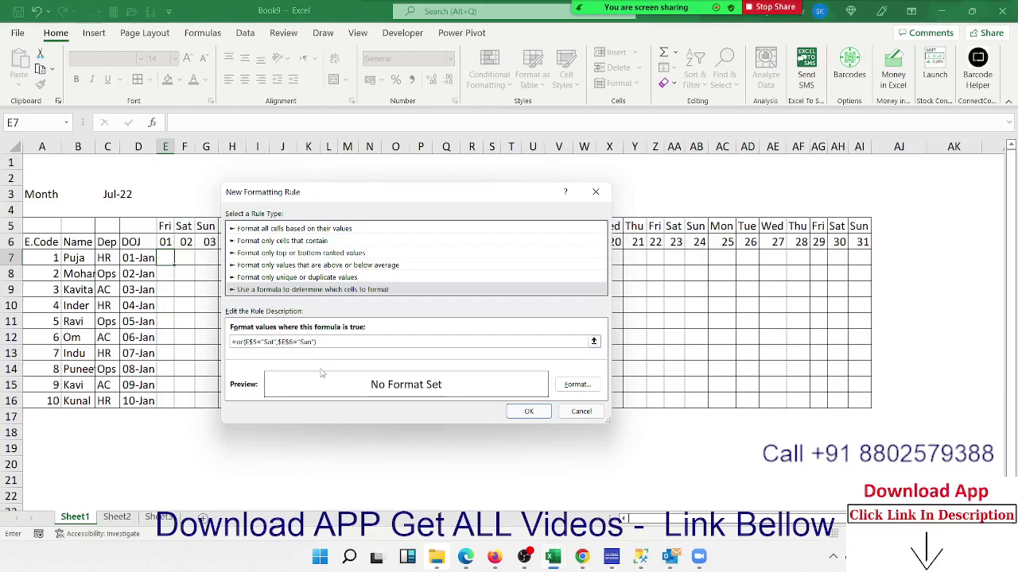
pyautogui.press('BackSpace')
# Set the weekend rule's fill to yellow and save it.
pyautogui.click(576, 385)
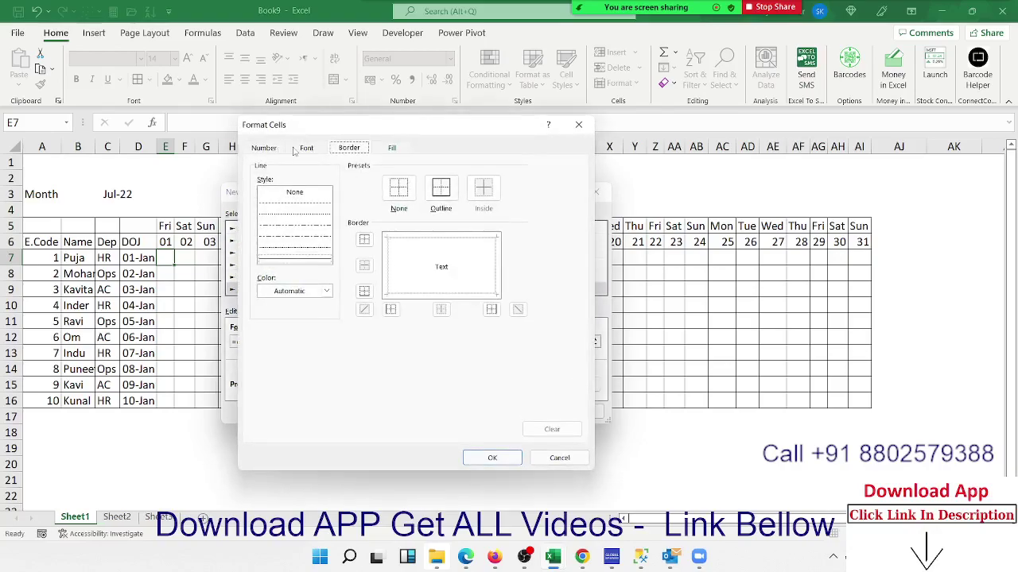
pyautogui.click(394, 150)
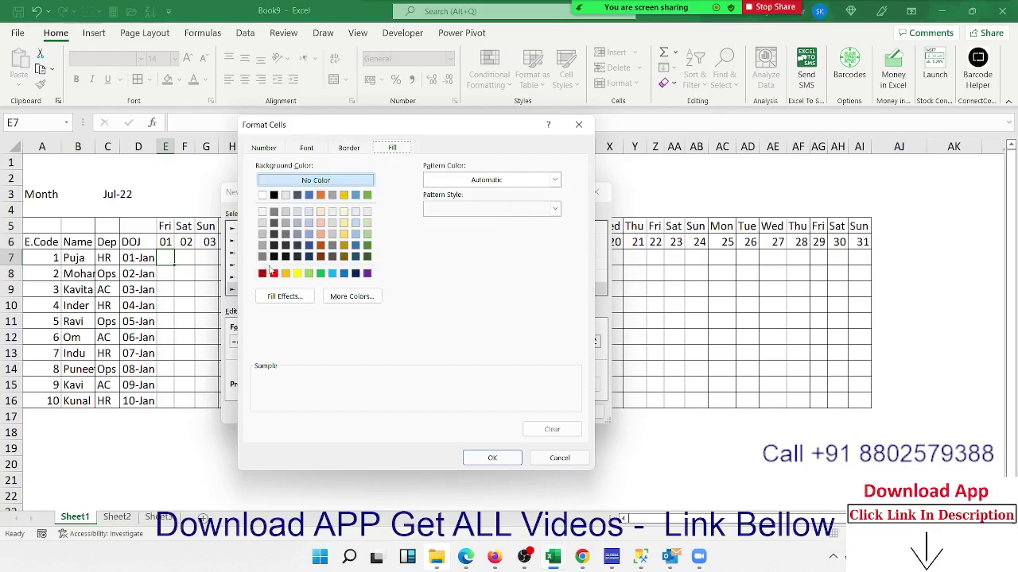
pyautogui.click(296, 273)
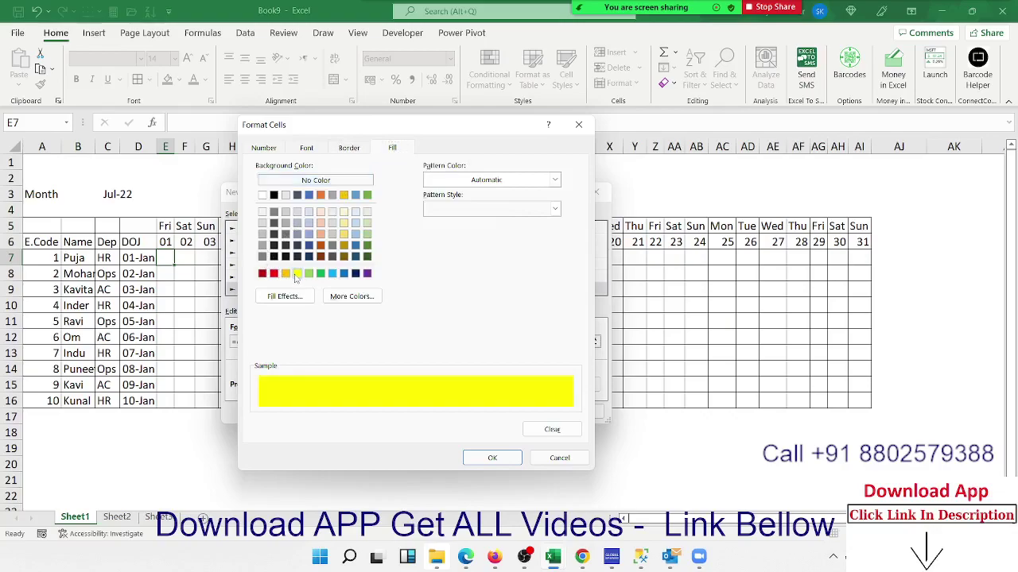
pyautogui.click(492, 457)
pyautogui.click(528, 411)
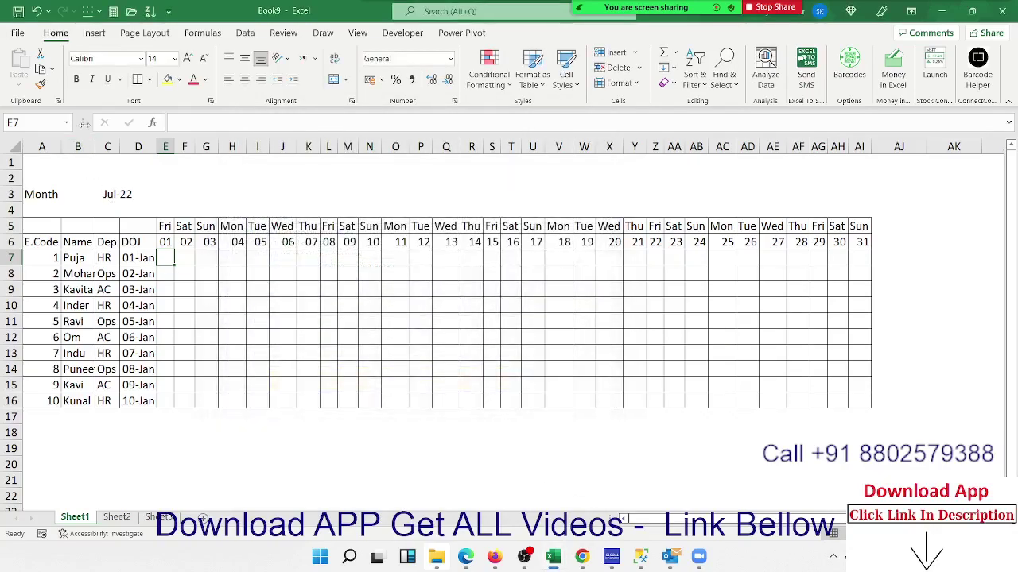
# Undo the wrongly painted E7 formatting across the attendance grid and copy E7.
pyautogui.click(40, 84)
pyautogui.moveTo(165, 259)
pyautogui.mouseDown()
pyautogui.moveTo(752, 335)
pyautogui.moveTo(849, 402)
pyautogui.mouseUp()
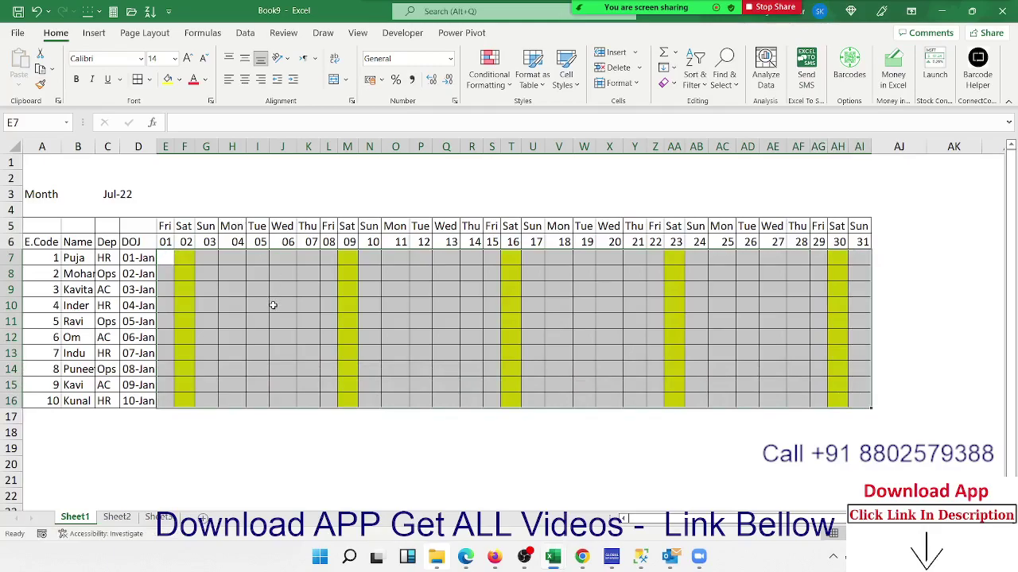
pyautogui.hotkey('ctrl', 'z')
pyautogui.hotkey('ctrl', 'c')
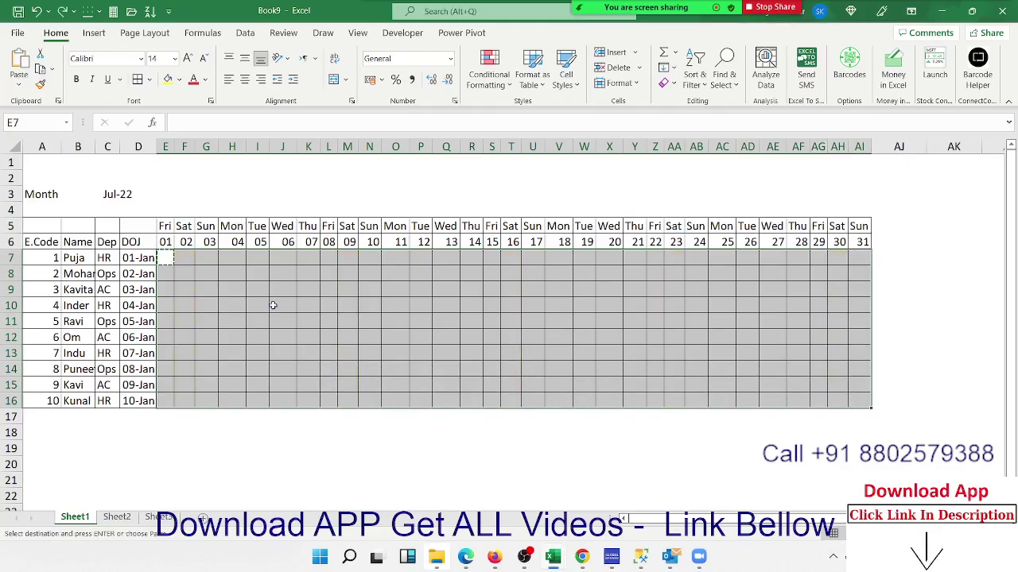
# Correct the weekend rule's formula in the Conditional Formatting Rules Manager.
pyautogui.click(489, 71)
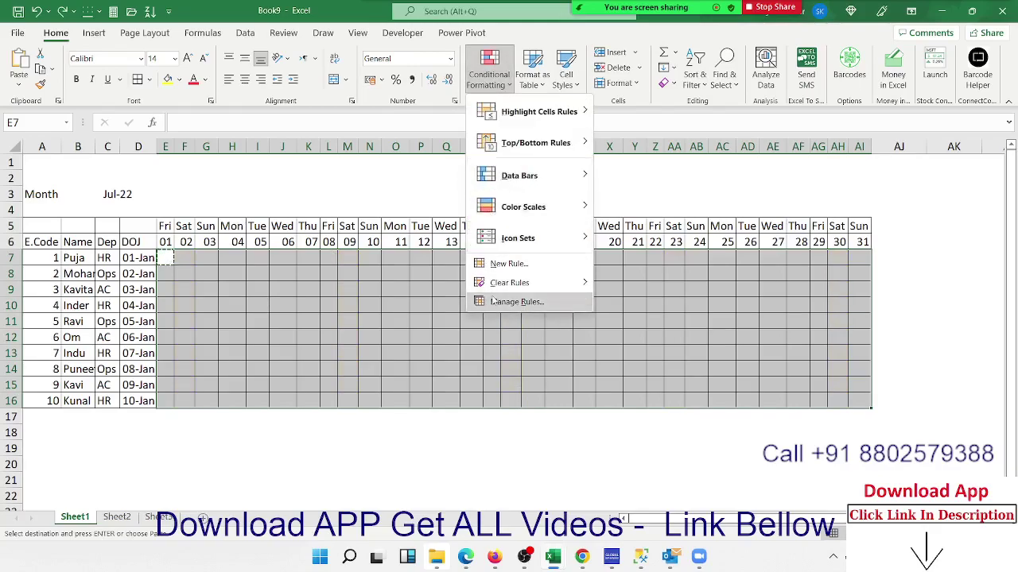
pyautogui.click(516, 302)
pyautogui.doubleClick(249, 293)
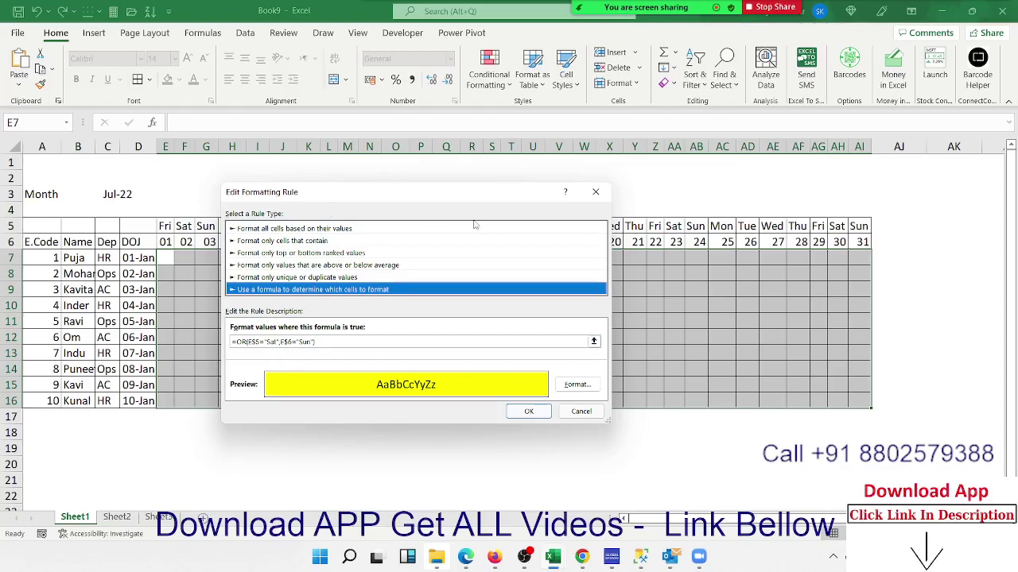
pyautogui.click(286, 344)
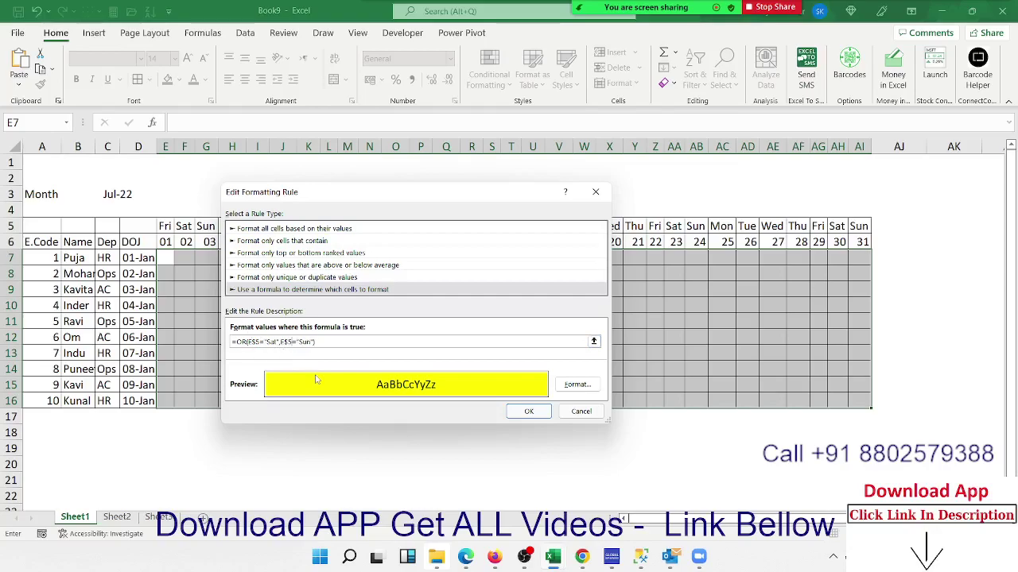
pyautogui.click(528, 411)
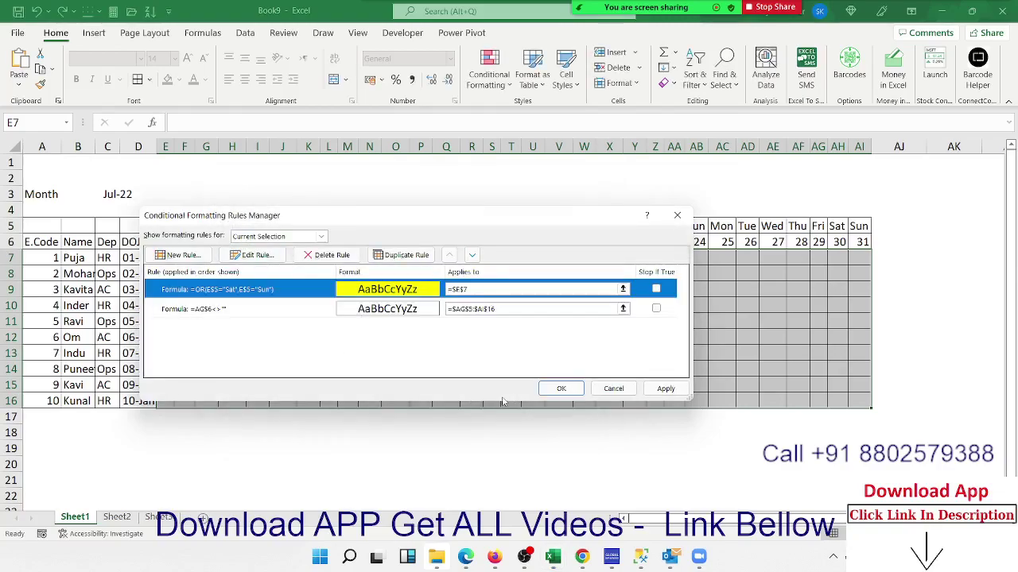
pyautogui.click(666, 389)
pyautogui.click(573, 392)
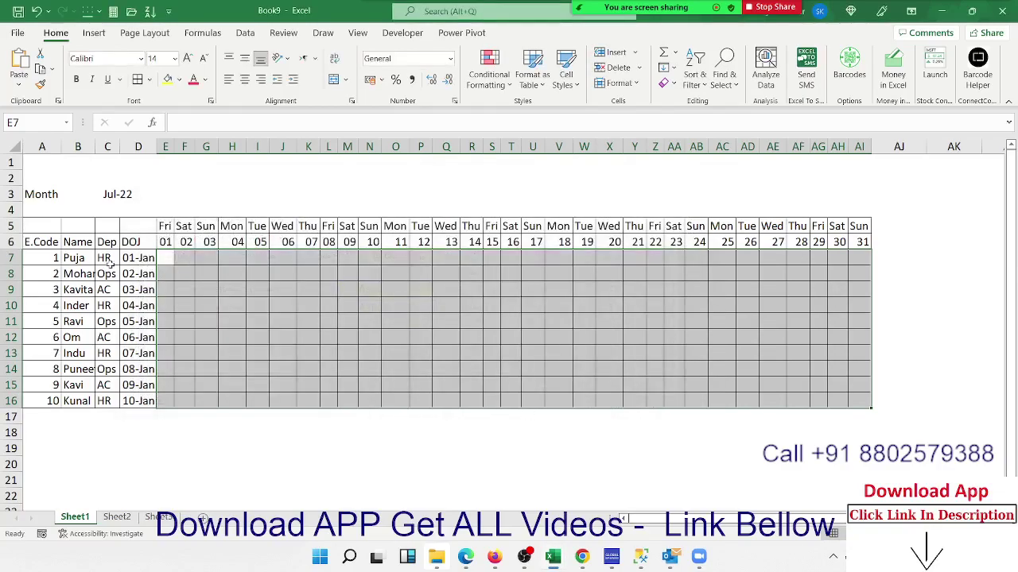
# Format-paint E7's corrected weekend rule across E7:AI16.
pyautogui.click(166, 260)
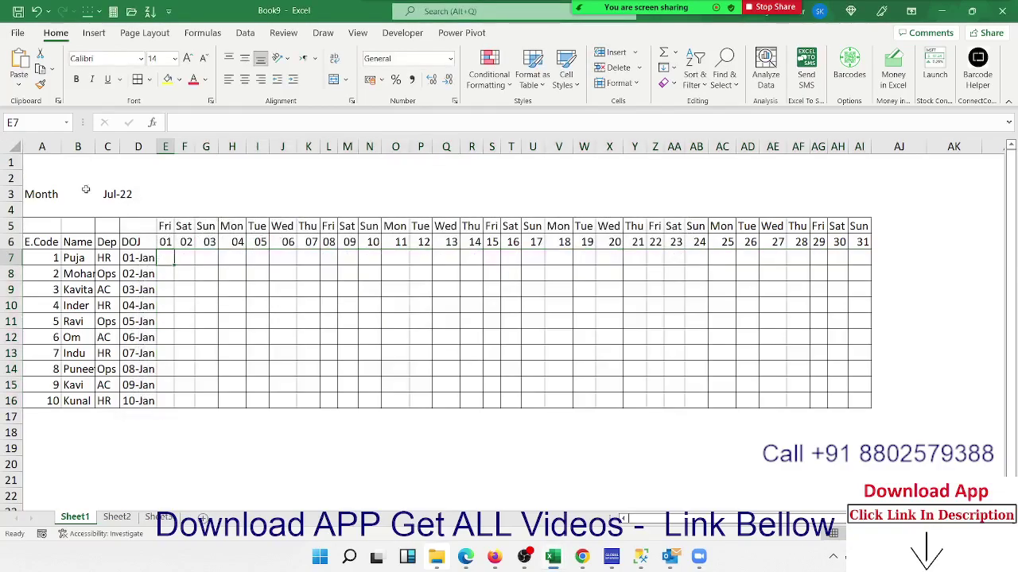
pyautogui.click(40, 85)
pyautogui.moveTo(166, 258); pyautogui.dragTo(857, 395)
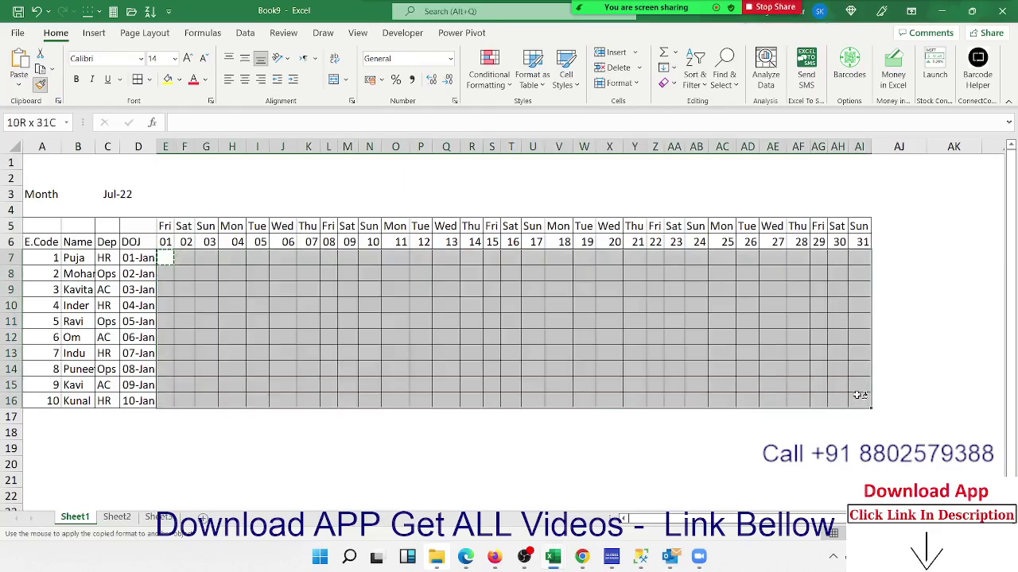
pyautogui.click(558, 321)
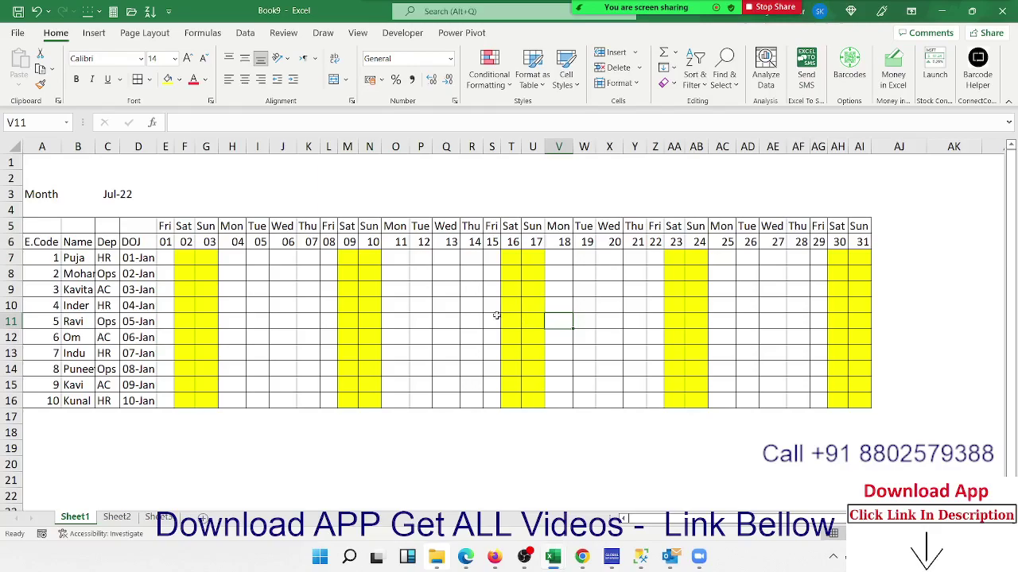
pyautogui.click(446, 321)
# Enter 1/6 as the start date in E6 so the grid shows Jun-22.
pyautogui.click(164, 243)
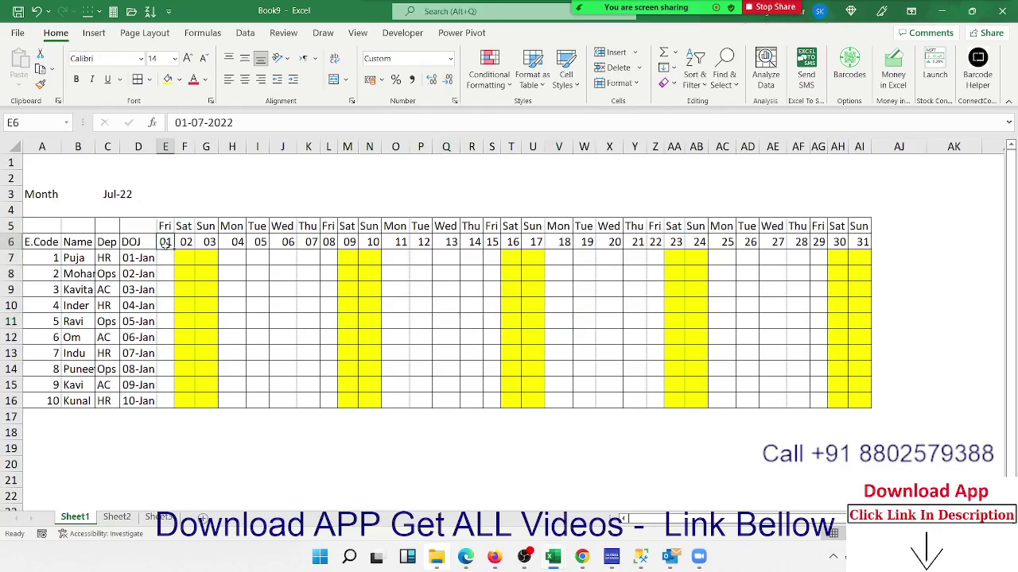
pyautogui.write('1/1')
pyautogui.press('Return')
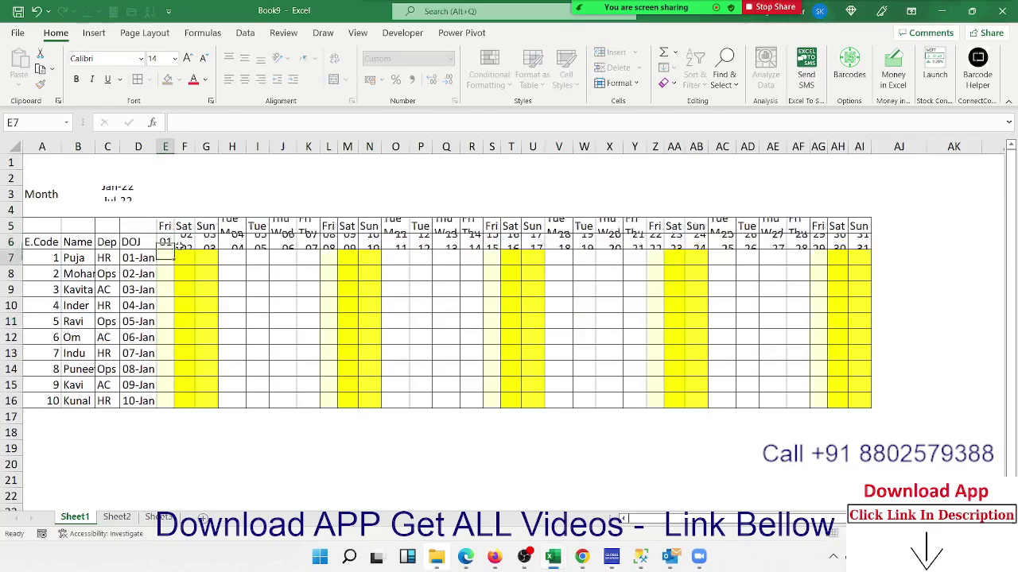
pyautogui.press('Up')
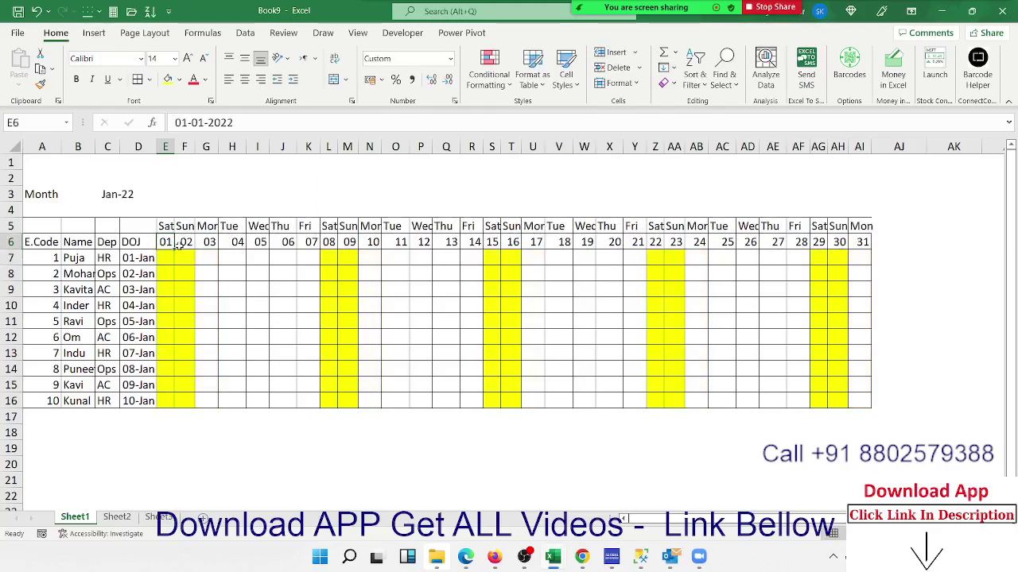
pyautogui.write('1/6')
pyautogui.press('Return')
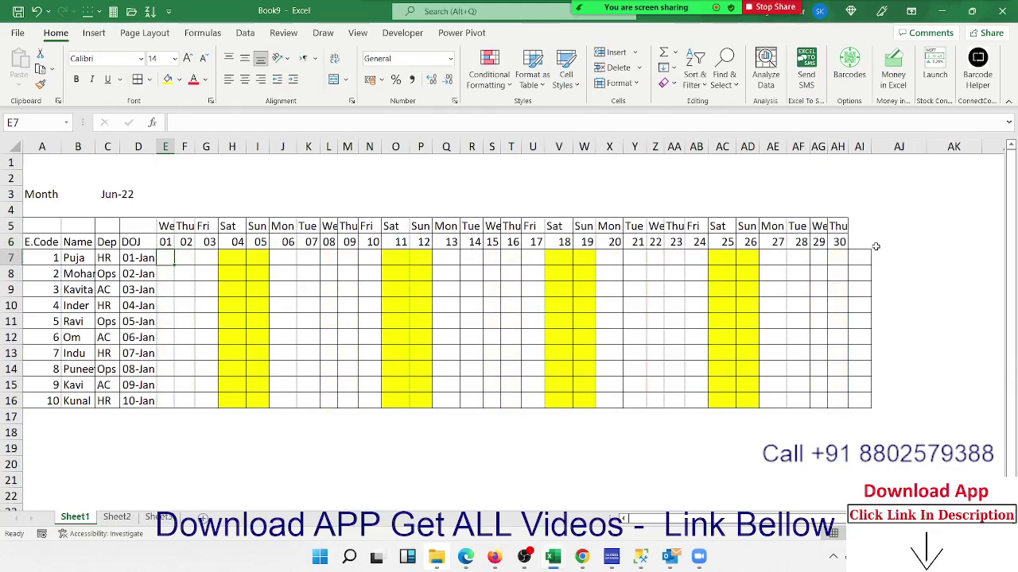
# Apply No Border to the empty day-31 column in rows 7–16 so June ends at day 30.
pyautogui.moveTo(821, 256)
pyautogui.mouseDown()
pyautogui.moveTo(885, 342)
pyautogui.moveTo(859, 400)
pyautogui.mouseUp()
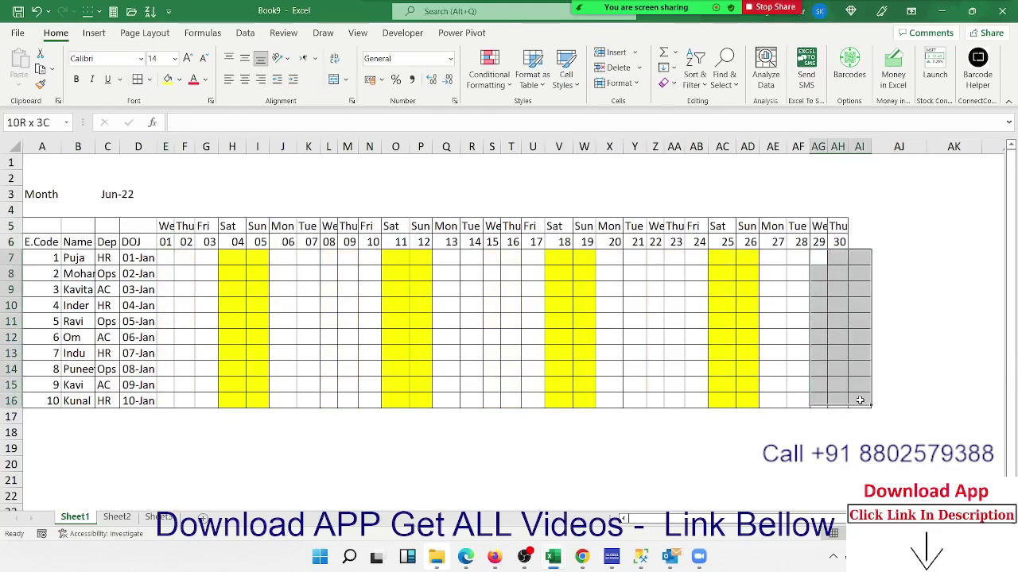
pyautogui.click(147, 80)
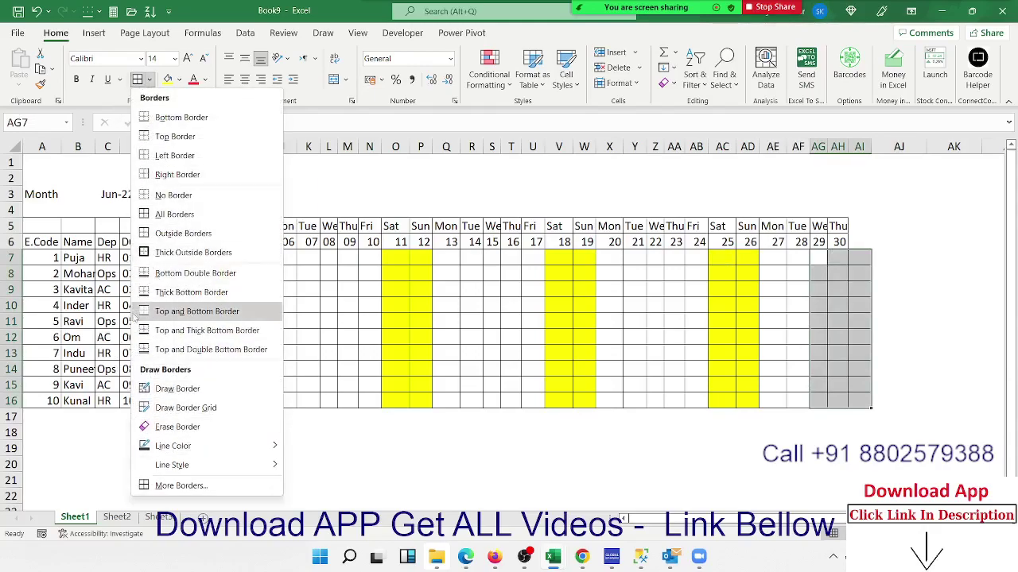
pyautogui.click(147, 199)
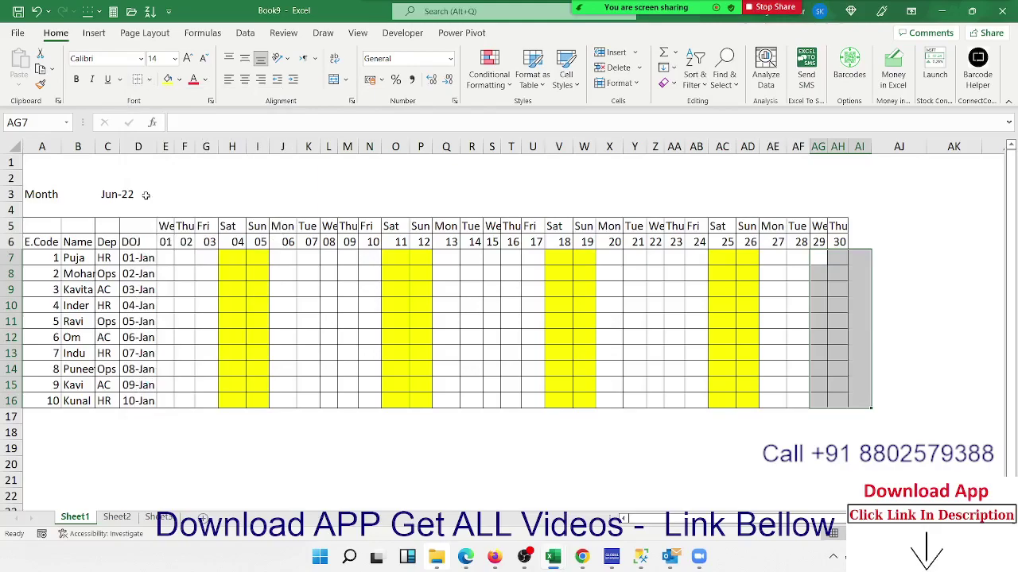
pyautogui.click(308, 305)
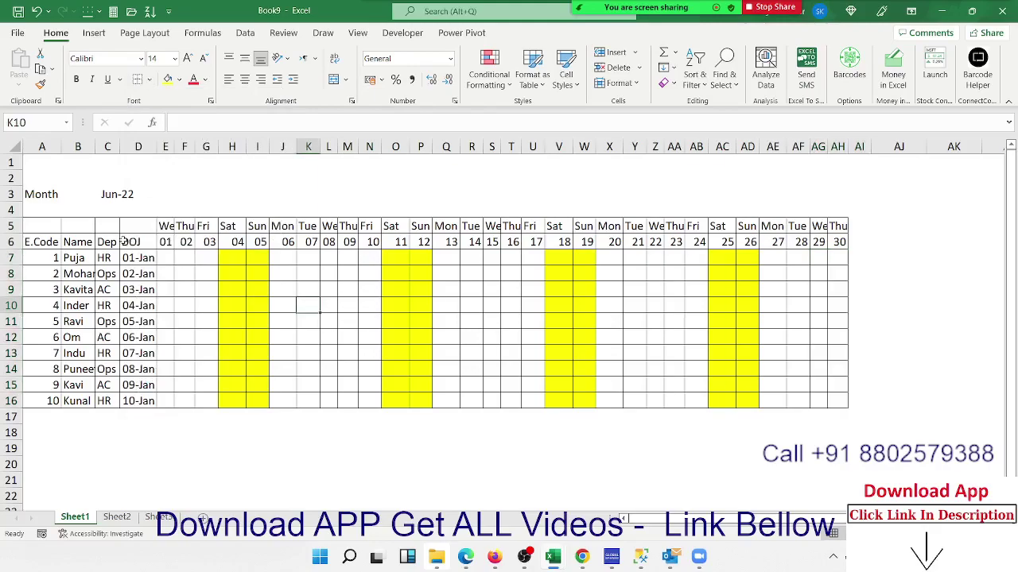
pyautogui.click(165, 242)
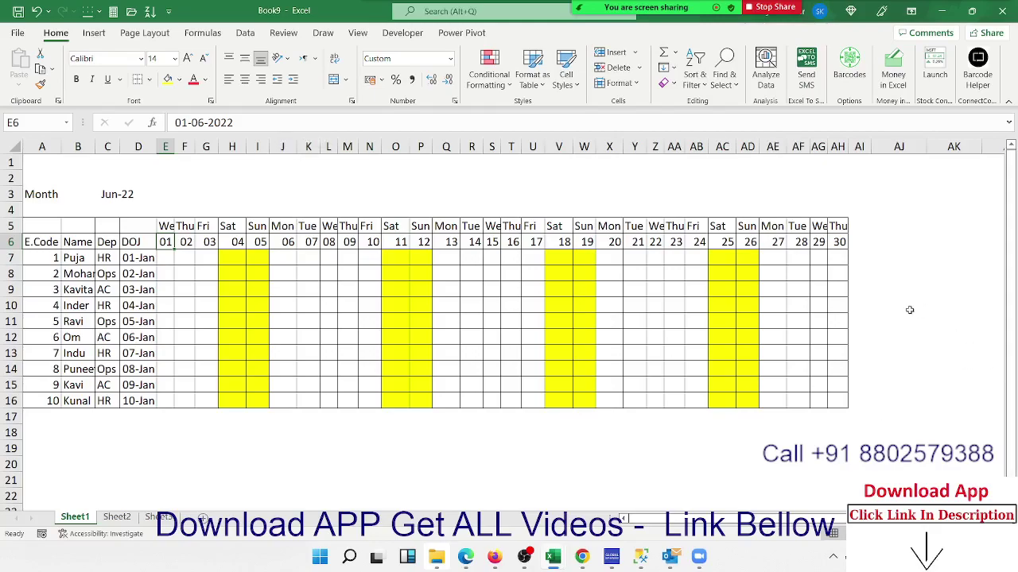
# Rename Sheet2 to H.
pyautogui.click(129, 517)
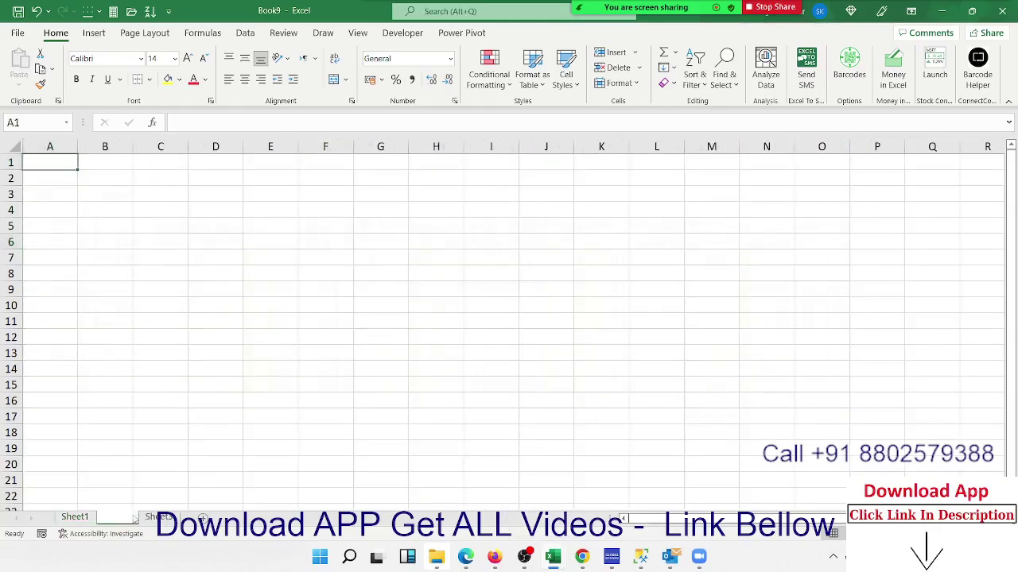
pyautogui.click(136, 517)
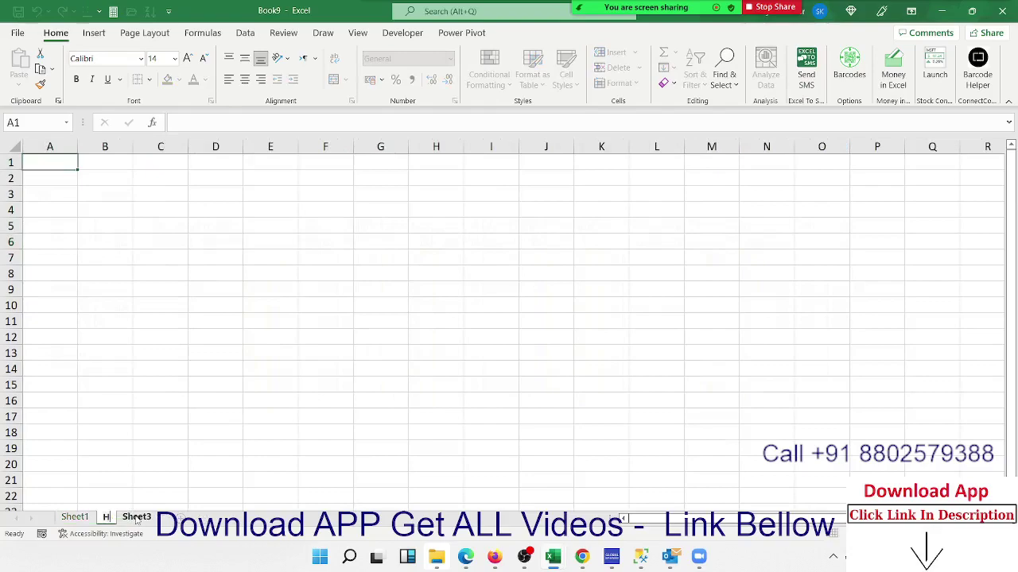
pyautogui.write('H')
pyautogui.click(104, 194)
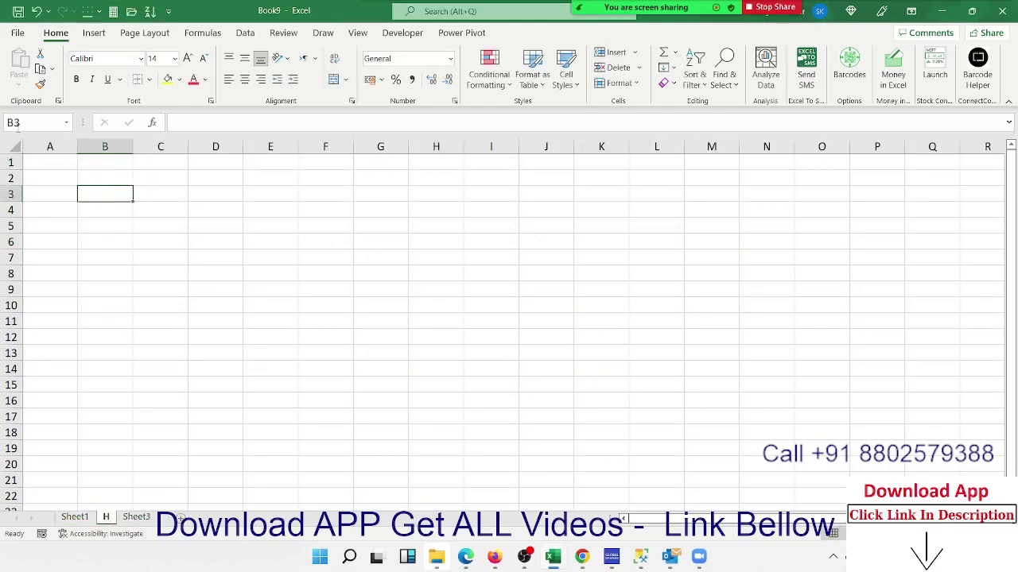
# Enter holiday dates 1/1, 1/14, 1/16, 2/2, 17/3 and 14/4 into A1:A6.
pyautogui.click(29, 160)
pyautogui.write('1/1')
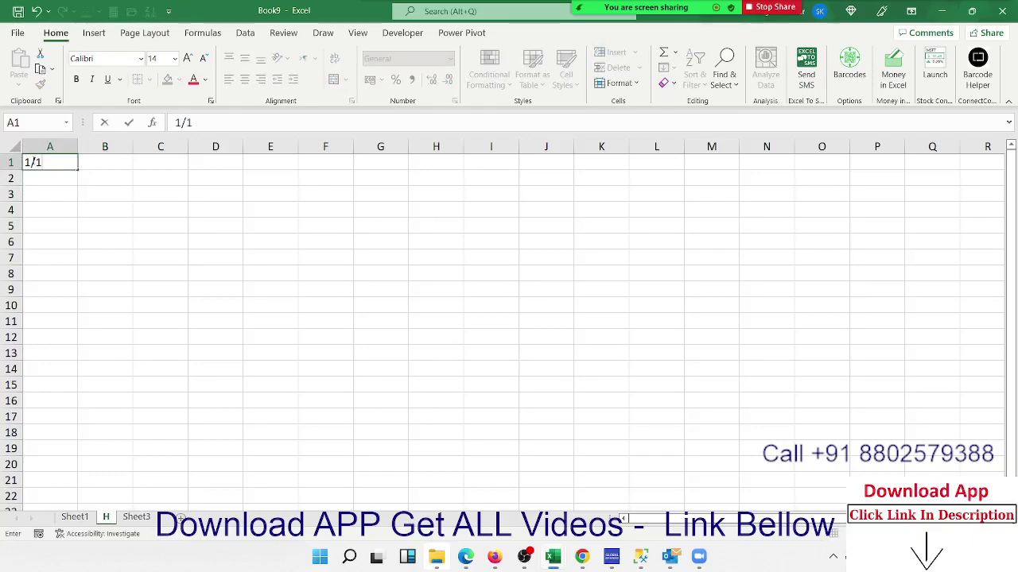
pyautogui.press('Return')
pyautogui.write('1')
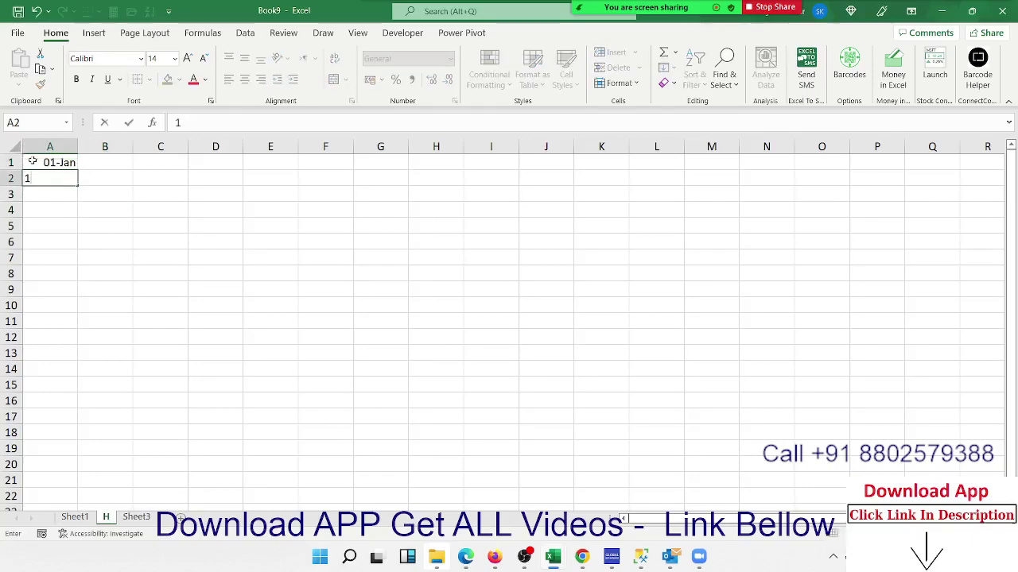
pyautogui.write('/14')
pyautogui.press('Return')
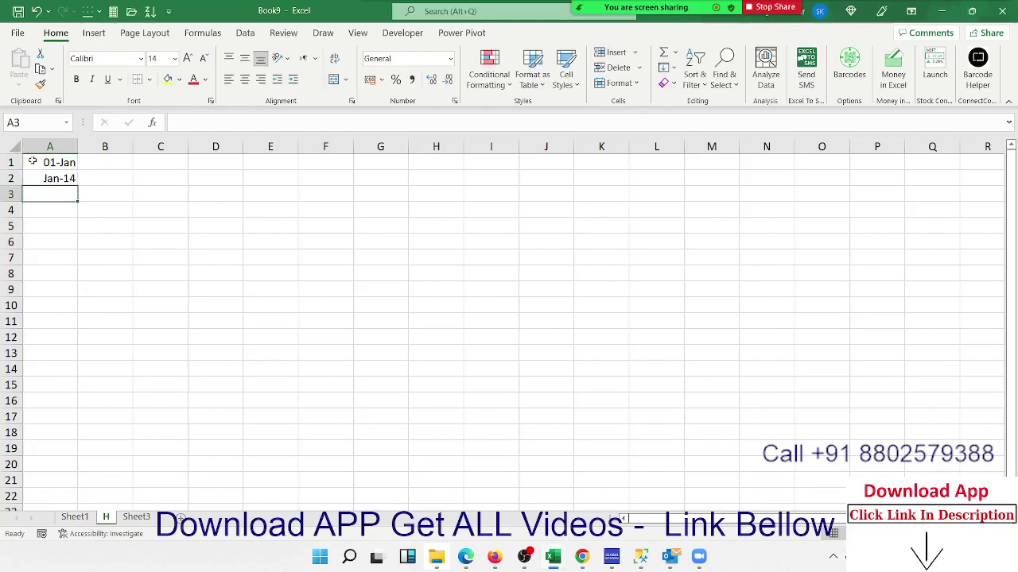
pyautogui.write('1/1')
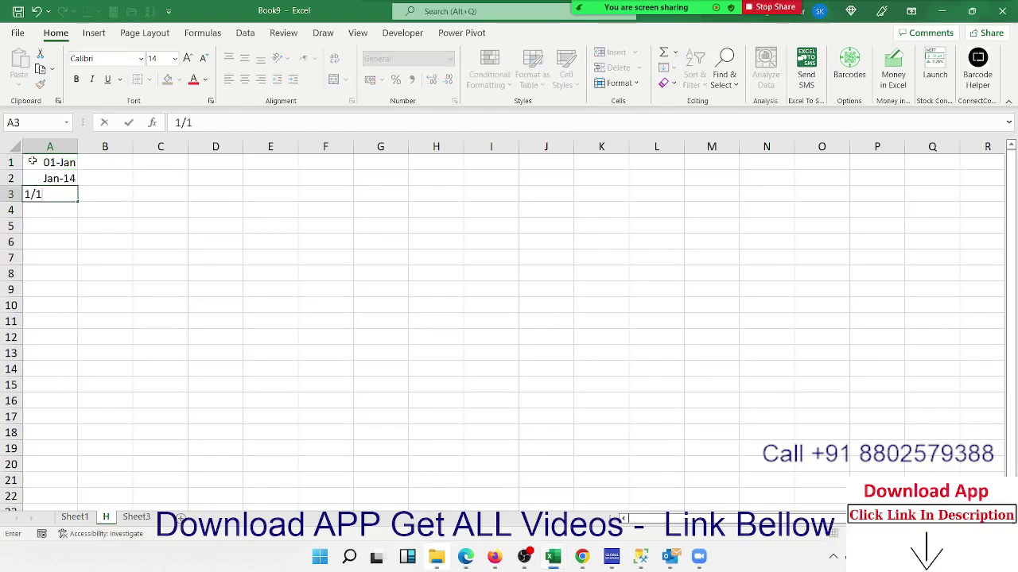
pyautogui.write('Jan-16')
pyautogui.press('Return')
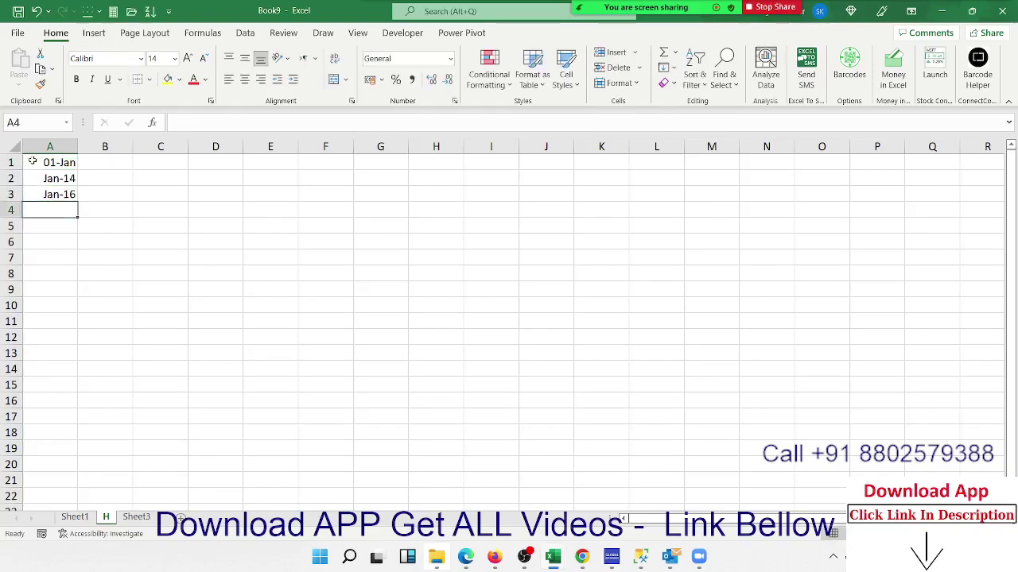
pyautogui.write('2/2')
pyautogui.press('Return')
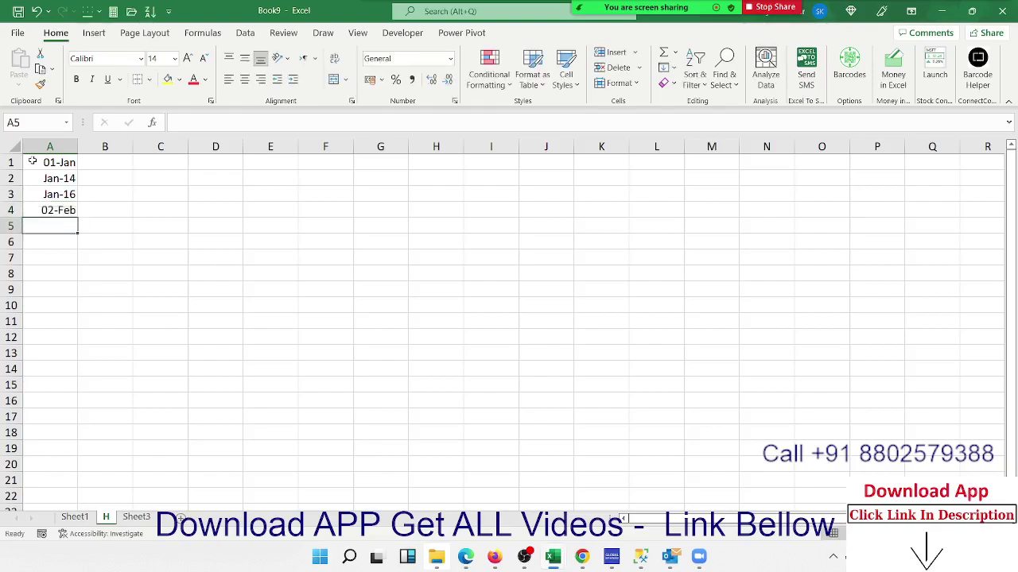
pyautogui.write('17/3')
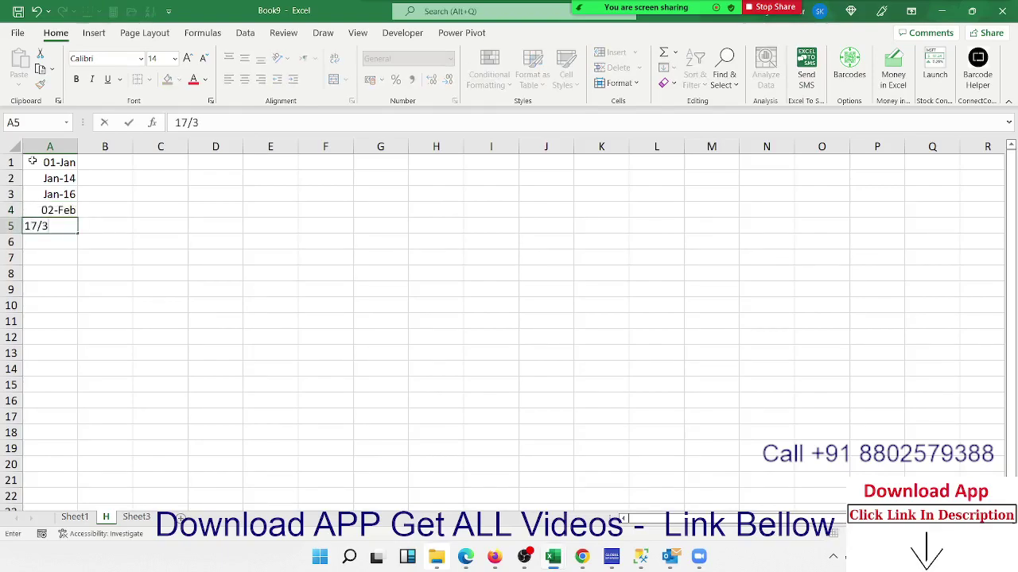
pyautogui.press('Return')
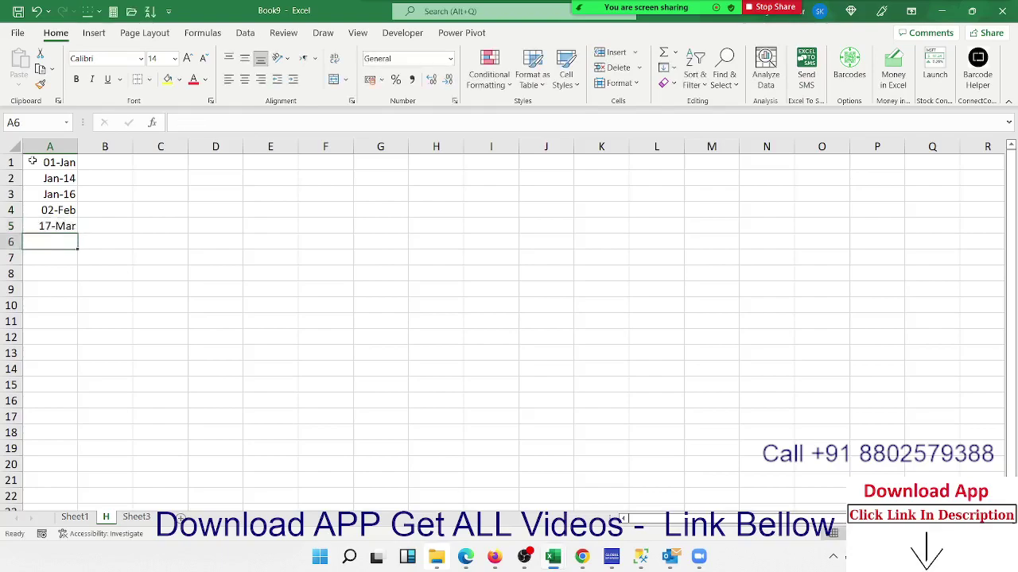
pyautogui.write('14/4')
pyautogui.press('Return')
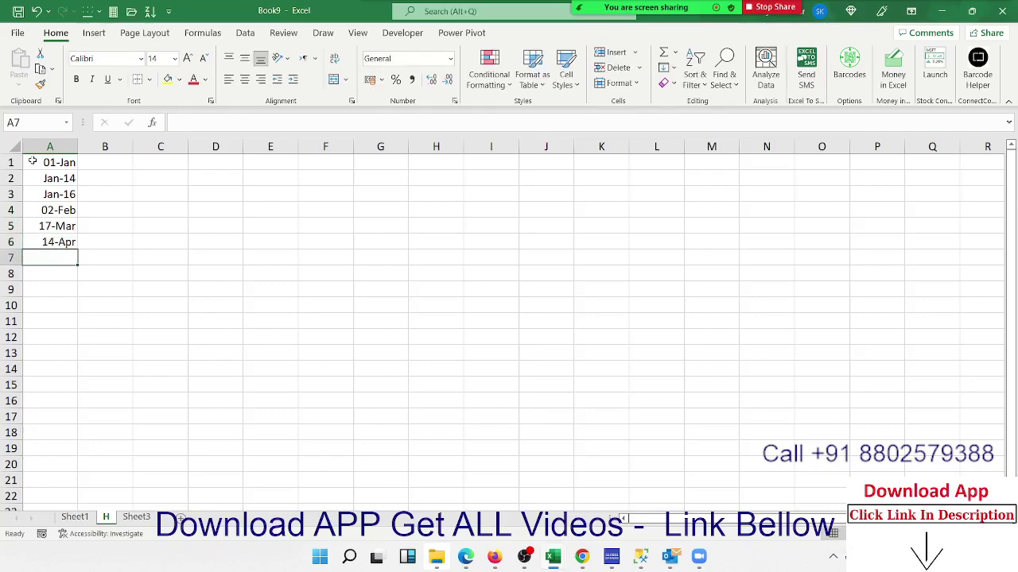
# Enter the remaining holidays 3/6, 03-Jul and 6/7 into A7:A9, and set A10 to 9/6.
pyautogui.write('6')
pyautogui.press('BackSpace')
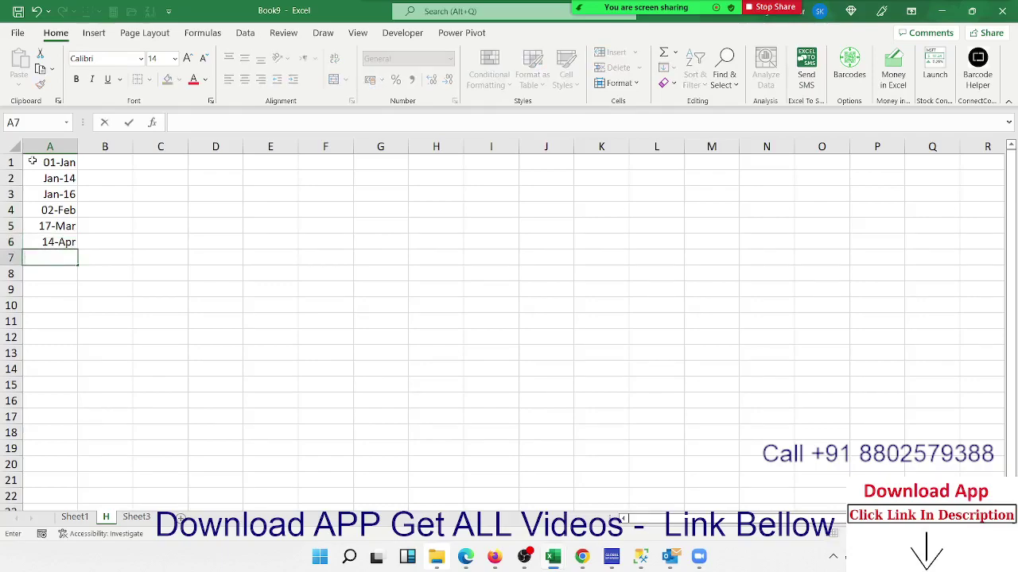
pyautogui.write('3/6')
pyautogui.press('Return')
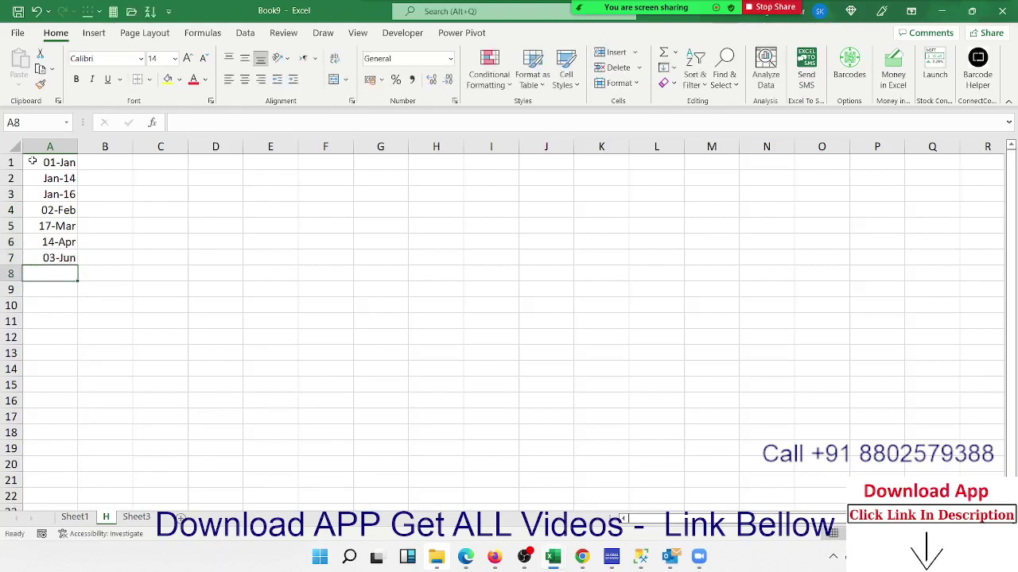
pyautogui.write('3/')
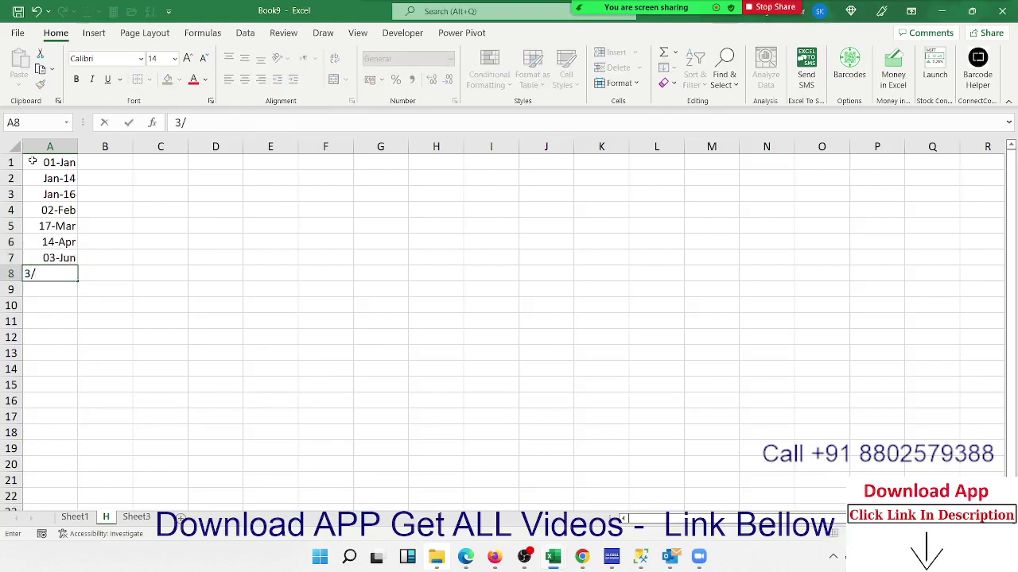
pyautogui.write('7')
pyautogui.press('Return')
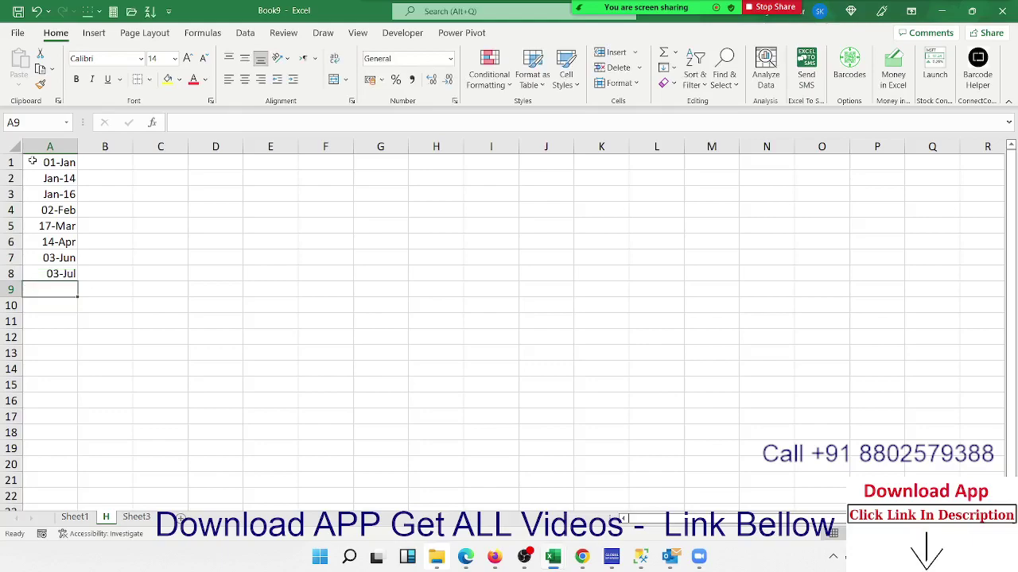
pyautogui.write('6/7')
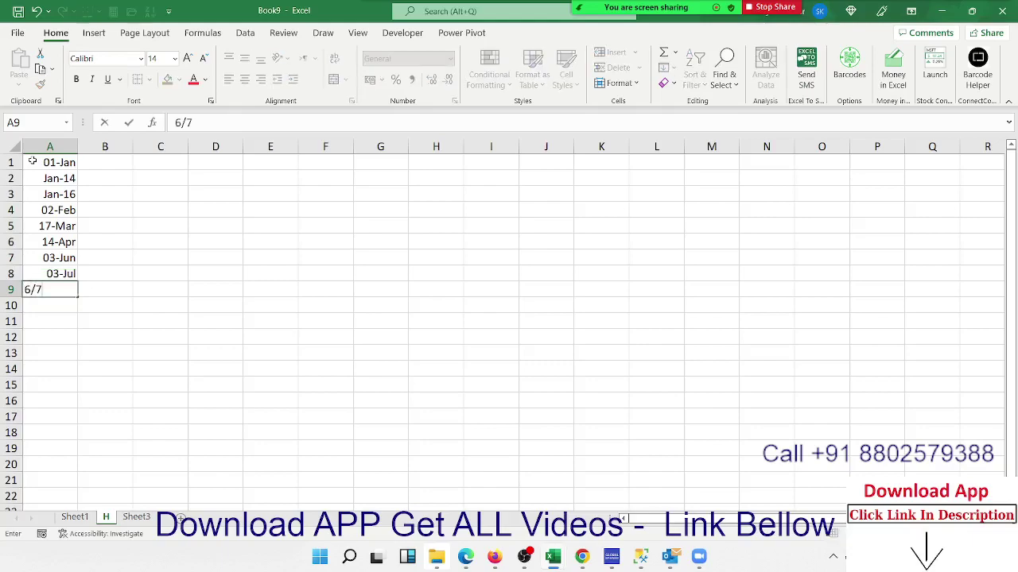
pyautogui.press('Return')
pyautogui.write('6/9')
pyautogui.press('Return')
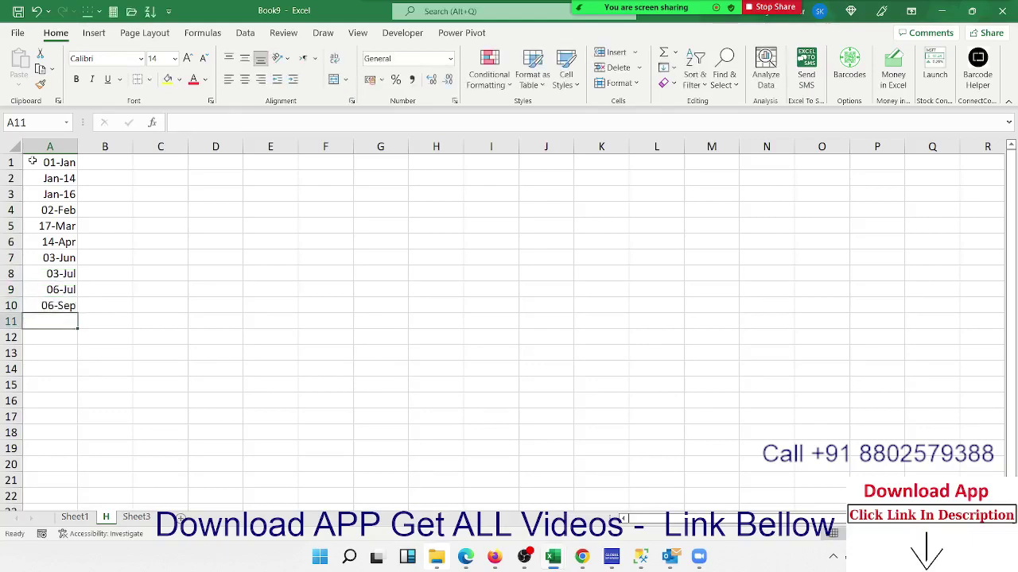
pyautogui.click(33, 299)
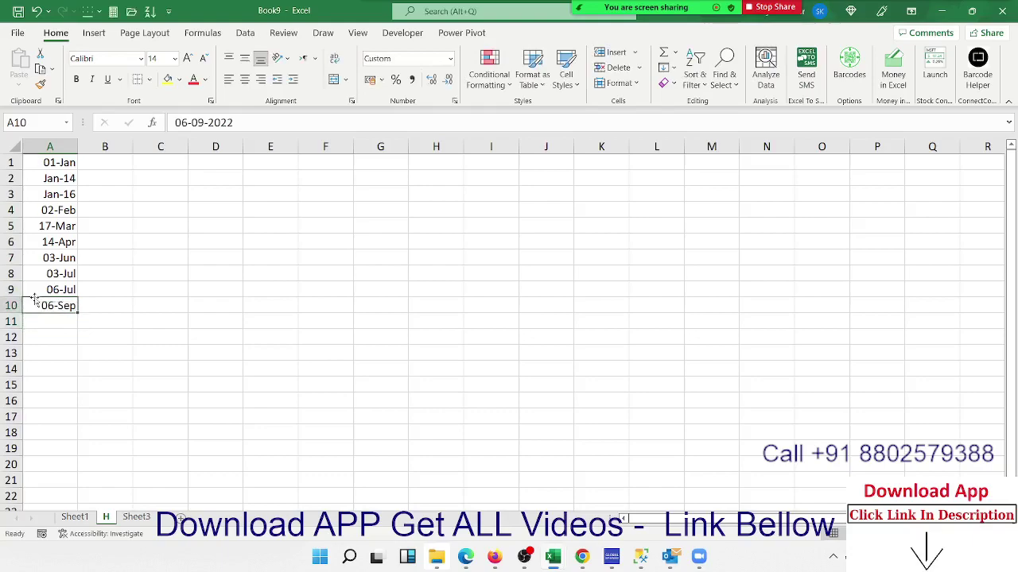
pyautogui.write('9/6')
pyautogui.press('Return')
# Compare Sheet1's day 03 and day 06 columns with sheet H's holidays, then select E4.
pyautogui.click(35, 300)
pyautogui.click(75, 517)
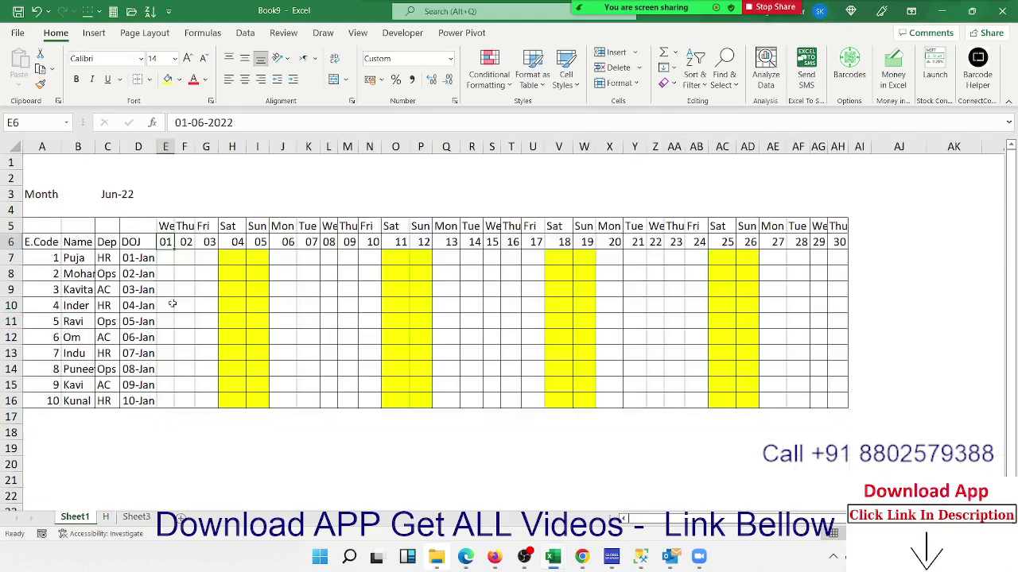
pyautogui.moveTo(205, 256); pyautogui.dragTo(206, 401)
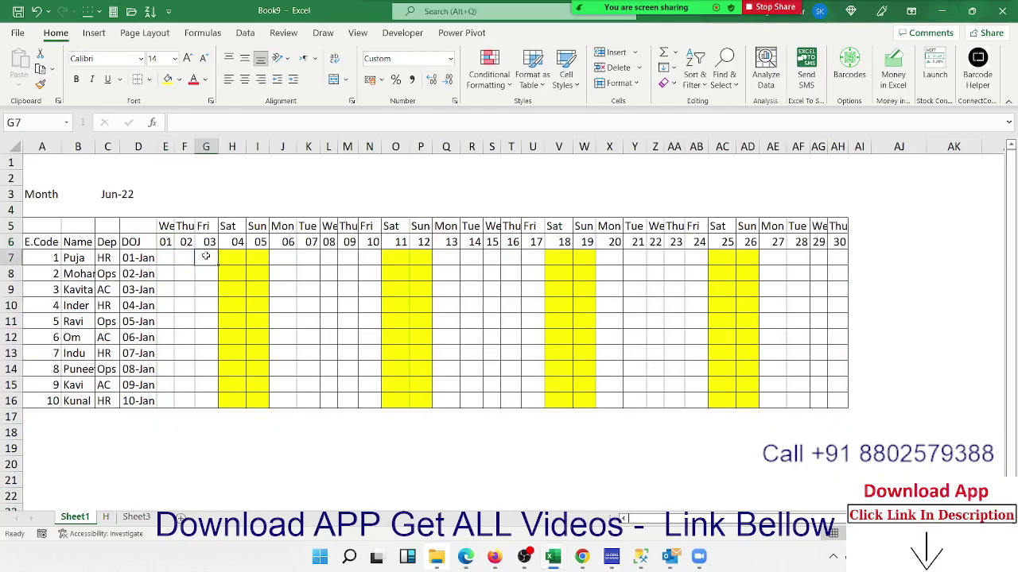
pyautogui.click(108, 517)
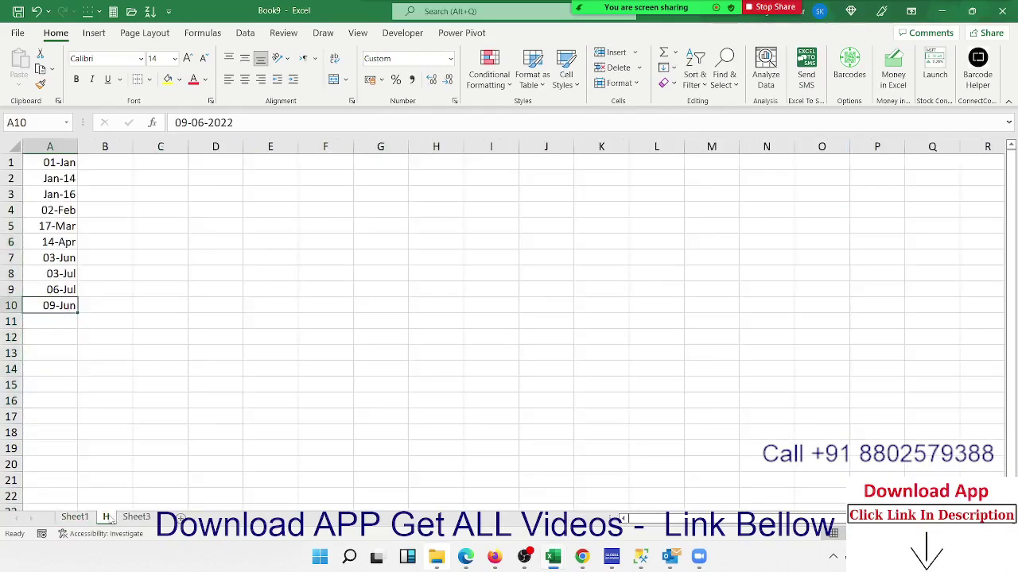
pyautogui.click(73, 277)
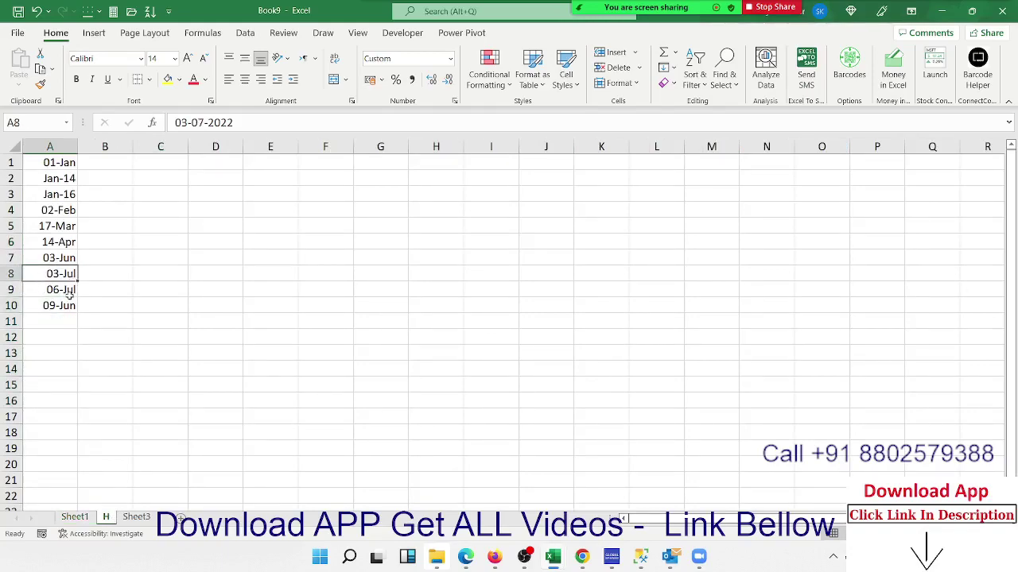
pyautogui.click(69, 294)
pyautogui.click(75, 517)
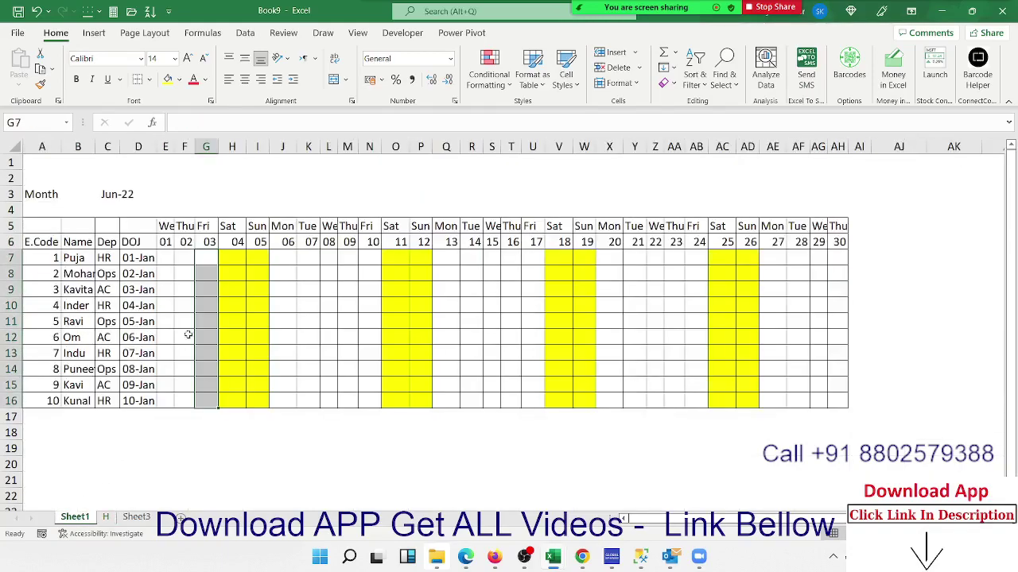
pyautogui.moveTo(281, 259); pyautogui.dragTo(279, 394)
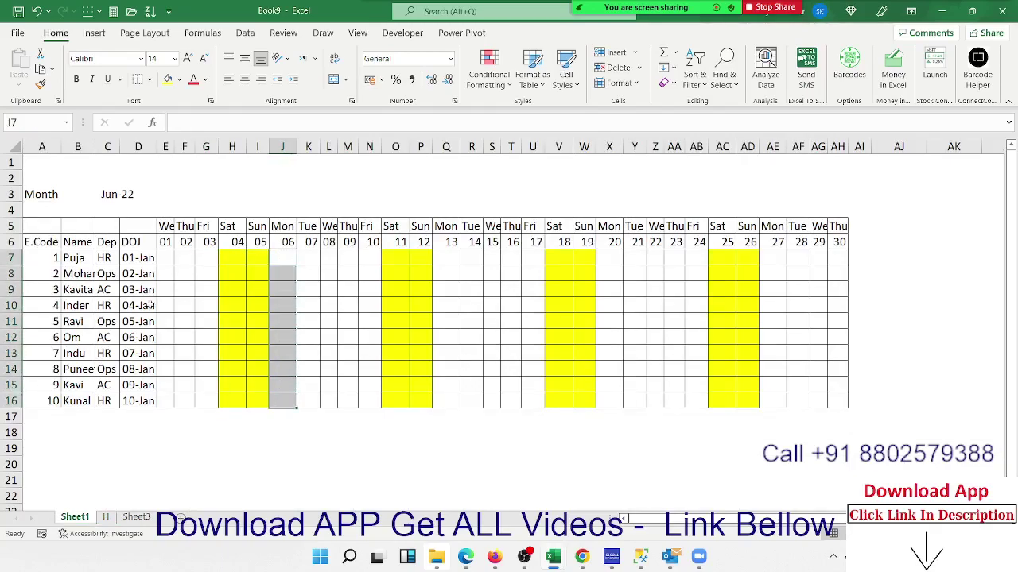
pyautogui.click(170, 257)
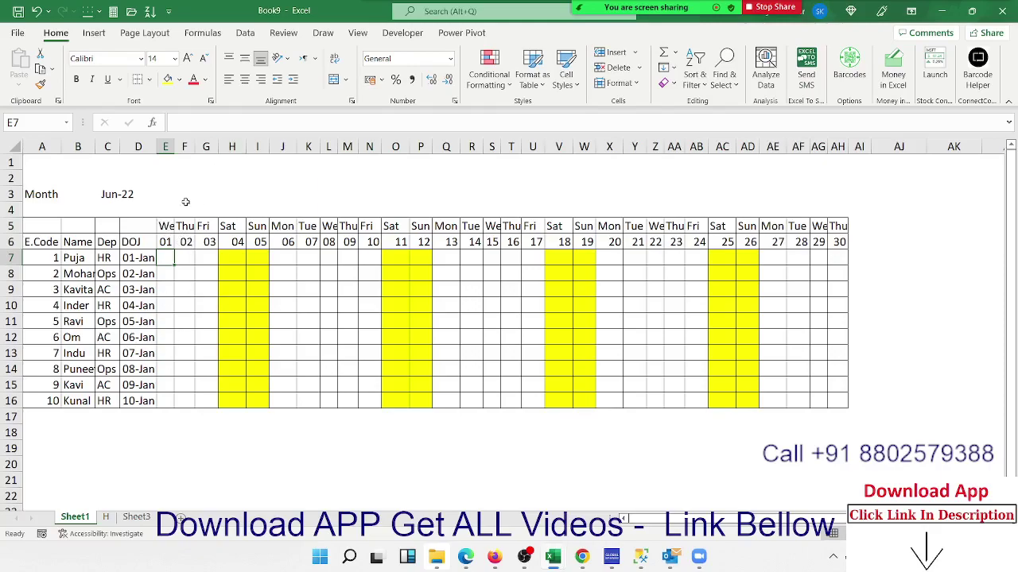
pyautogui.click(170, 209)
# Begin a =COUNTIFS( formula in E4 by picking it from the =cou autocomplete list.
pyautogui.write('=c')
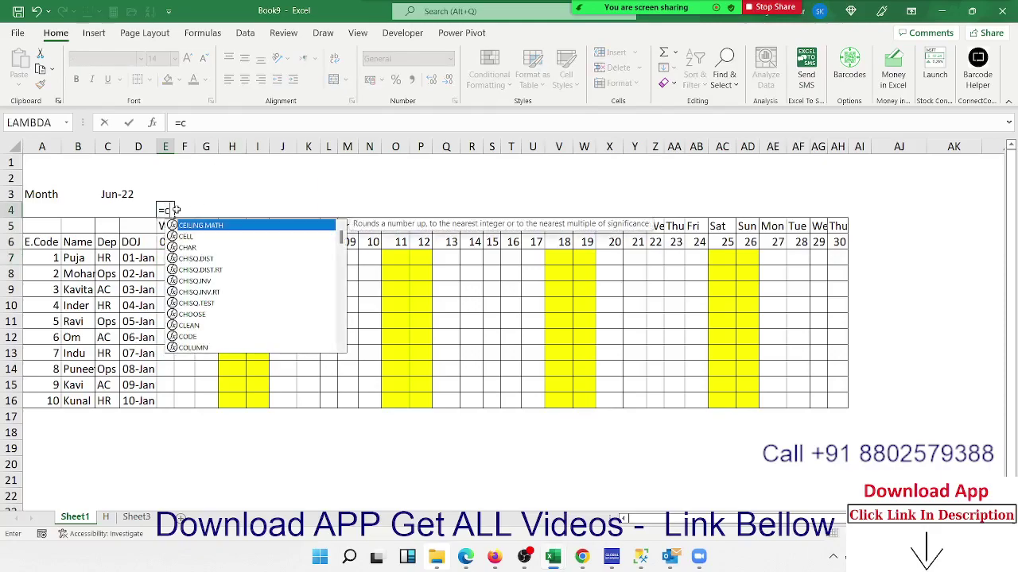
pyautogui.write('ou')
pyautogui.press('Down')
pyautogui.press('Down')
pyautogui.press('Down')
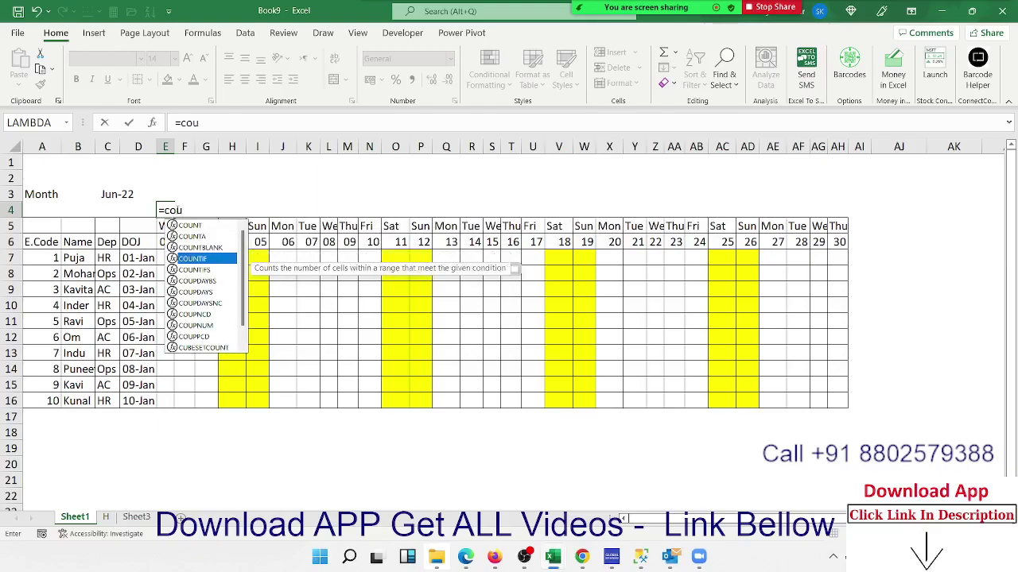
pyautogui.press('Down')
pyautogui.press('Tab')
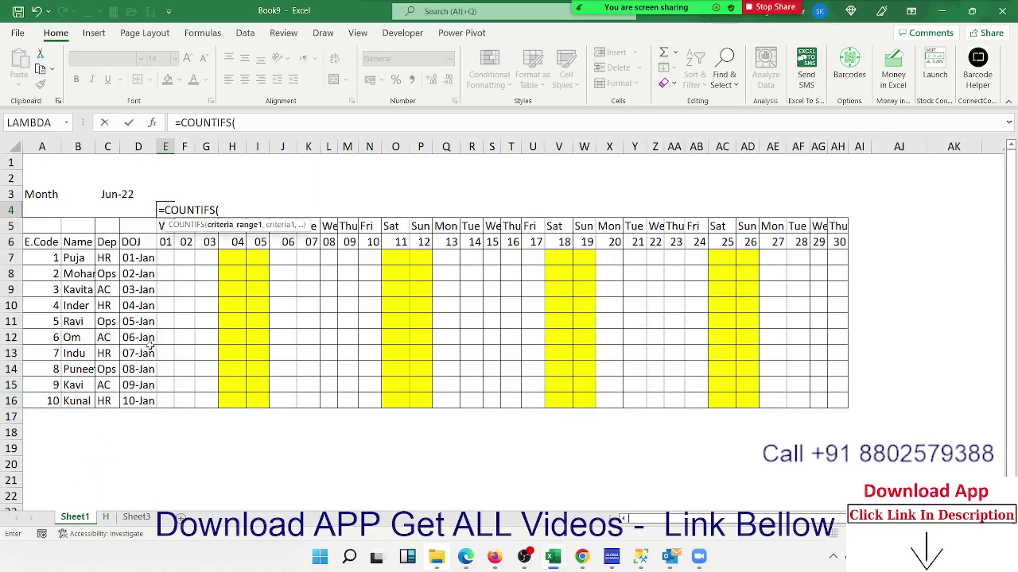
# Enter =COUNTIFS(H!A:A,Sheet1!E6,H!A:A,">0") in E4, which returns 0.
pyautogui.click(106, 517)
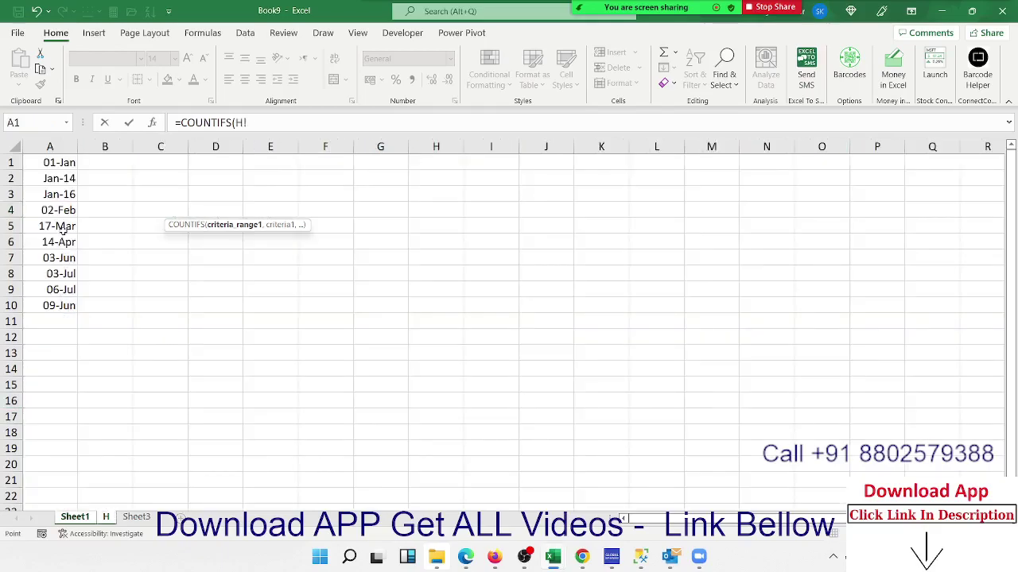
pyautogui.click(53, 147)
pyautogui.write(',')
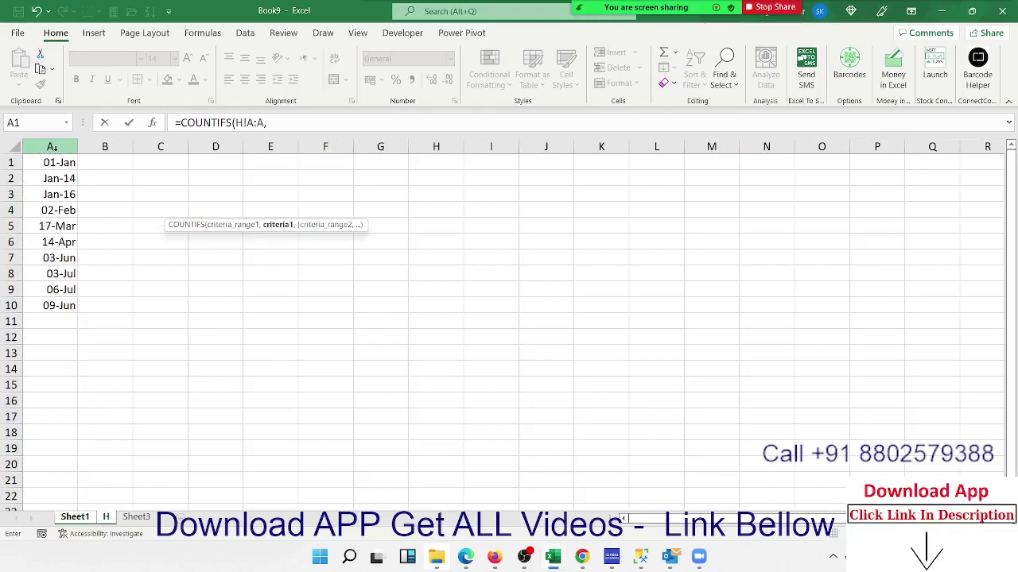
pyautogui.click(75, 517)
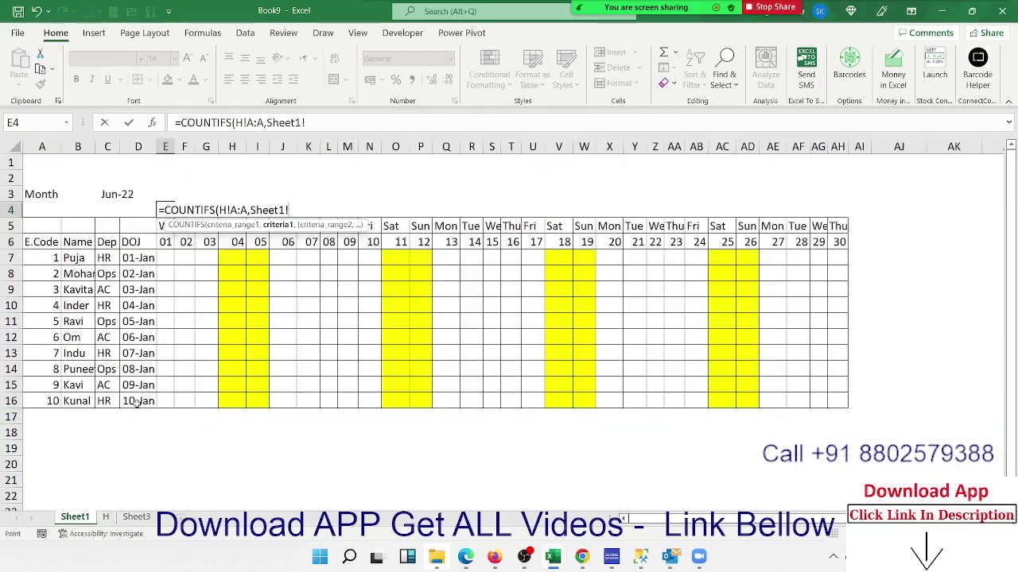
pyautogui.click(165, 242)
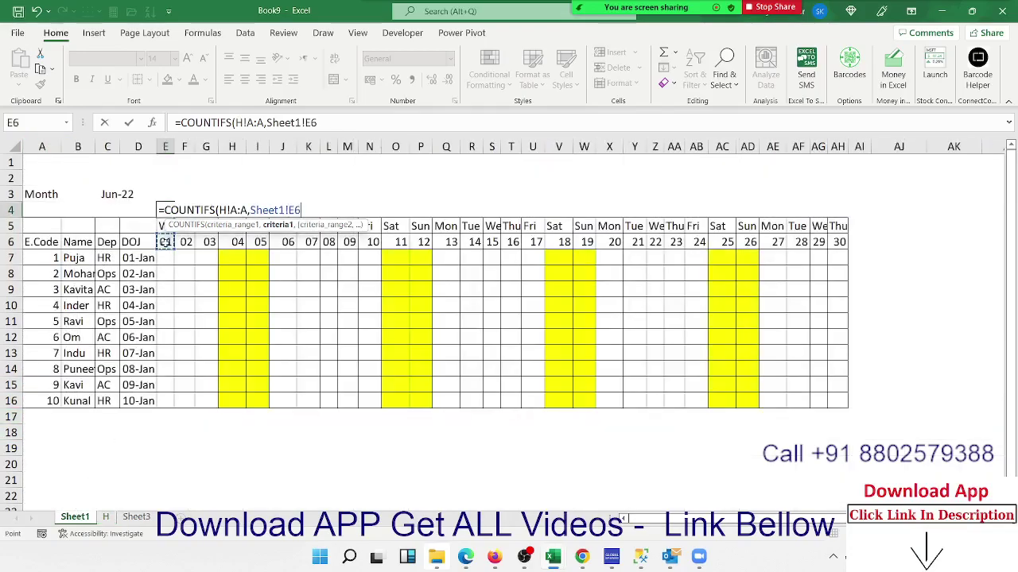
pyautogui.write(',')
pyautogui.click(104, 516)
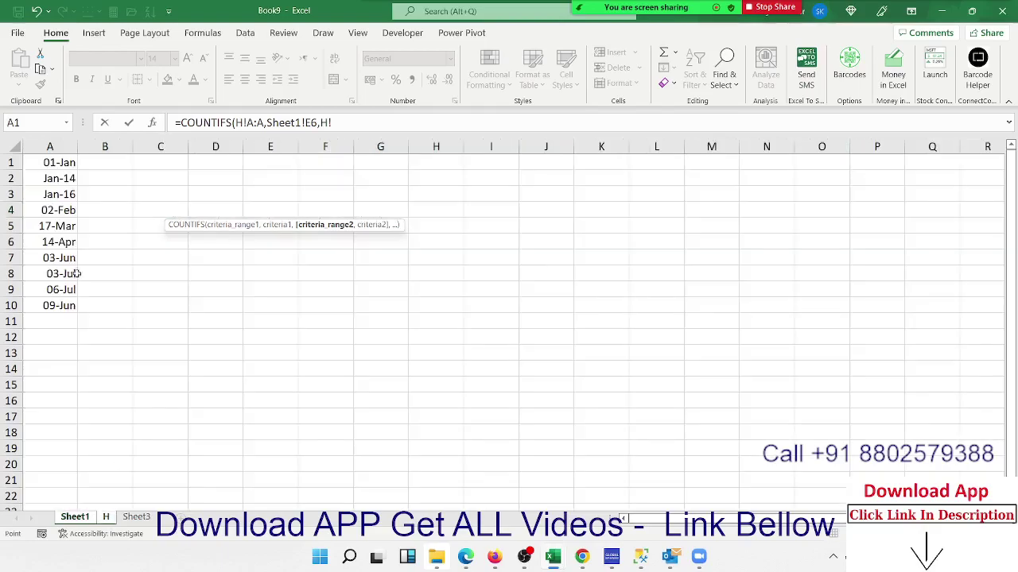
pyautogui.click(49, 146)
pyautogui.write(',')
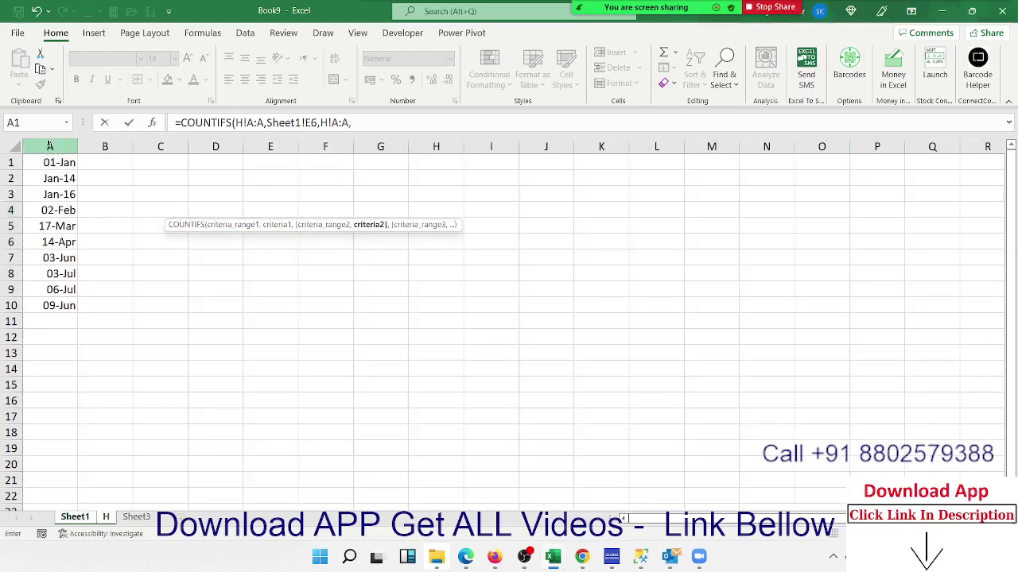
pyautogui.write('">0"')
pyautogui.write(')')
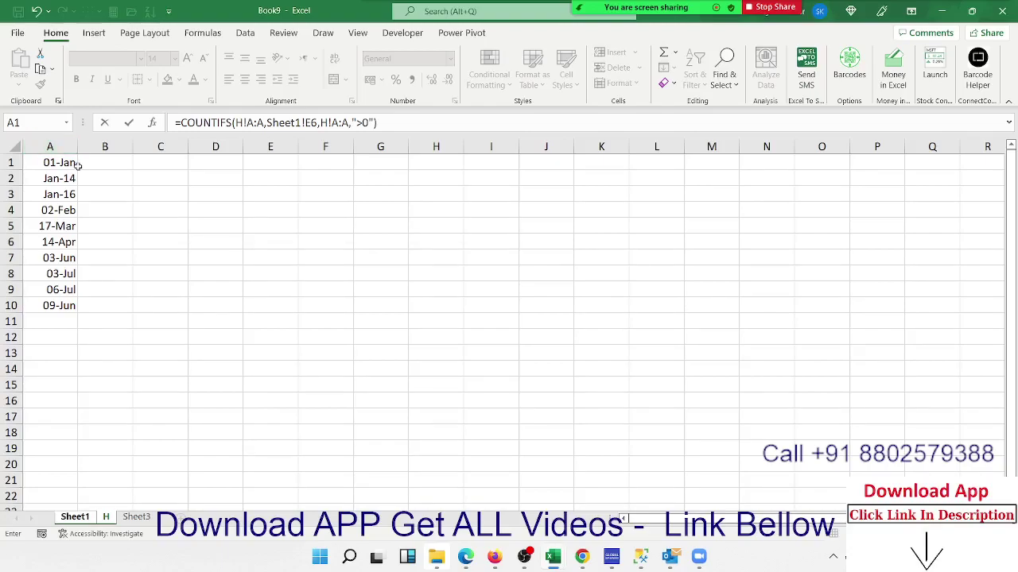
pyautogui.press('Return')
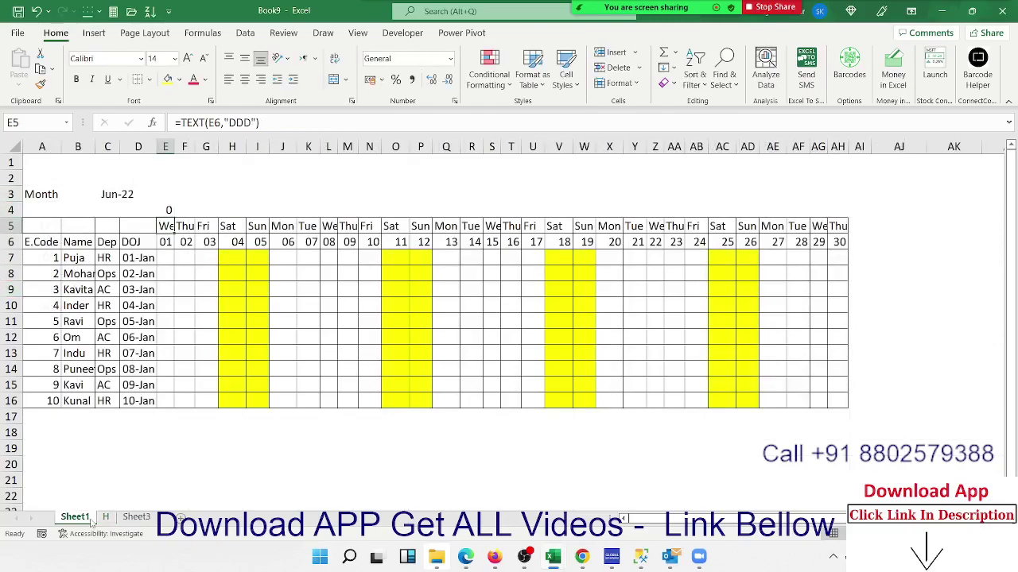
pyautogui.click(105, 517)
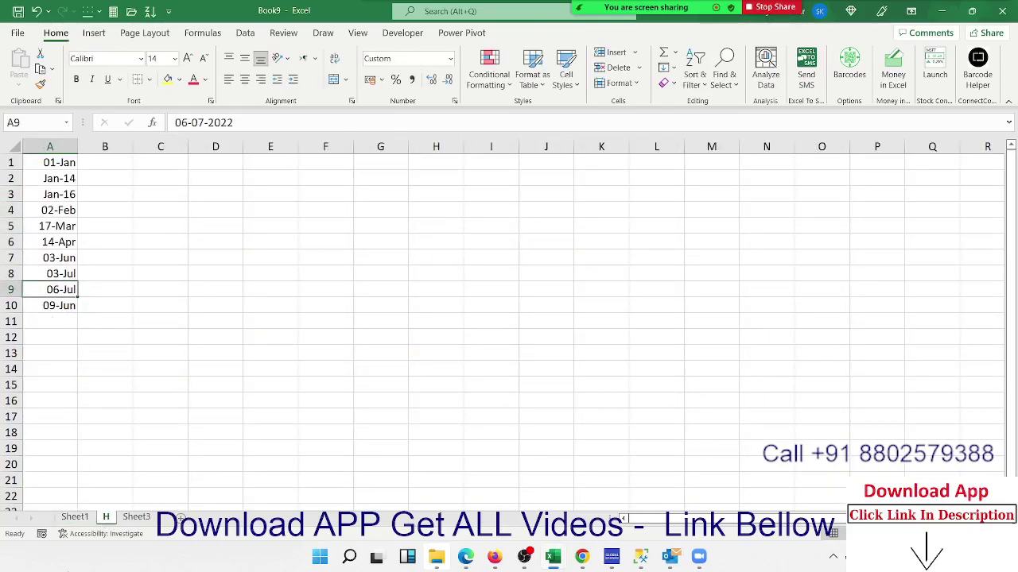
pyautogui.click(75, 518)
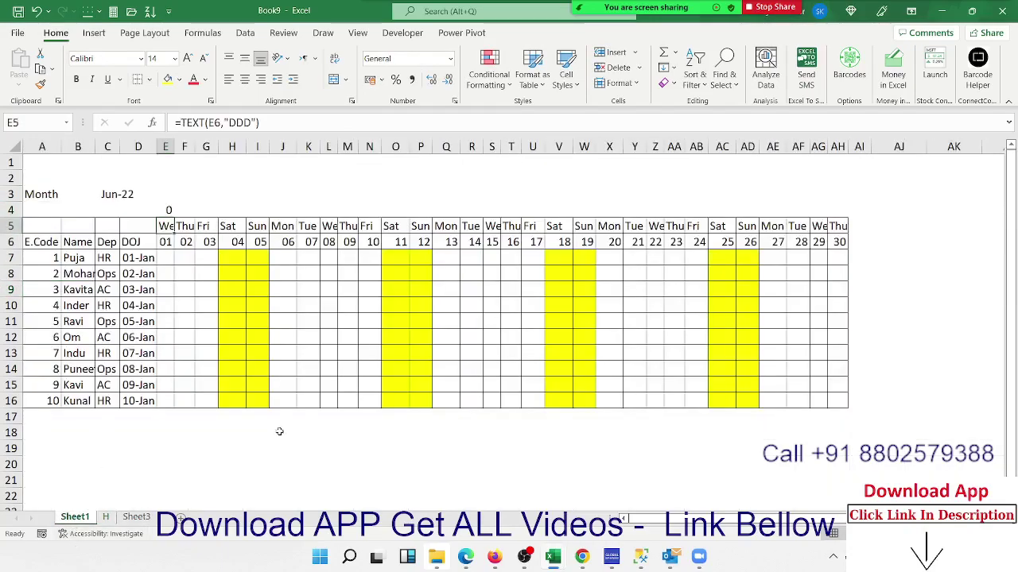
pyautogui.click(840, 242)
pyautogui.click(856, 242)
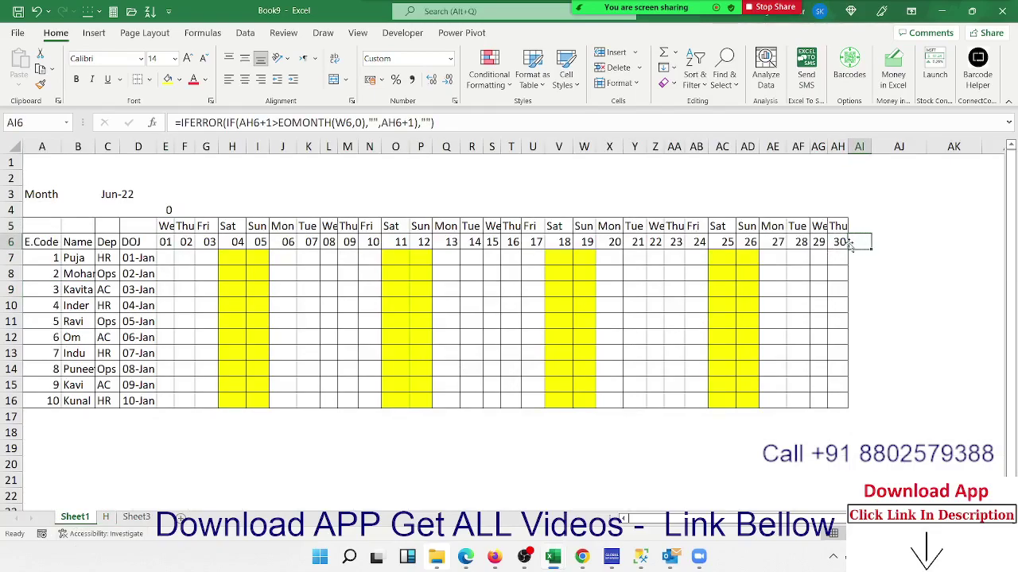
pyautogui.click(106, 517)
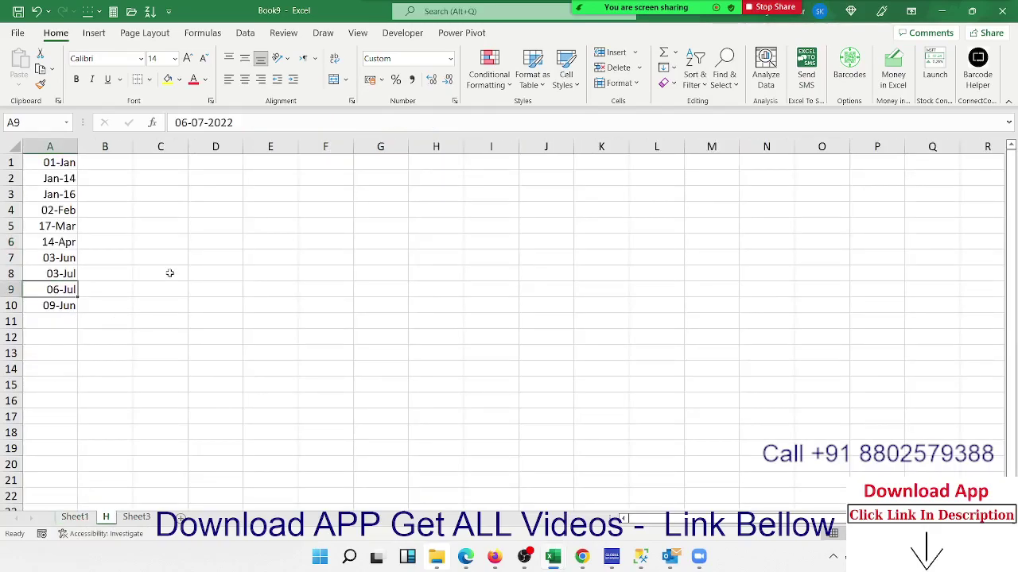
pyautogui.click(174, 245)
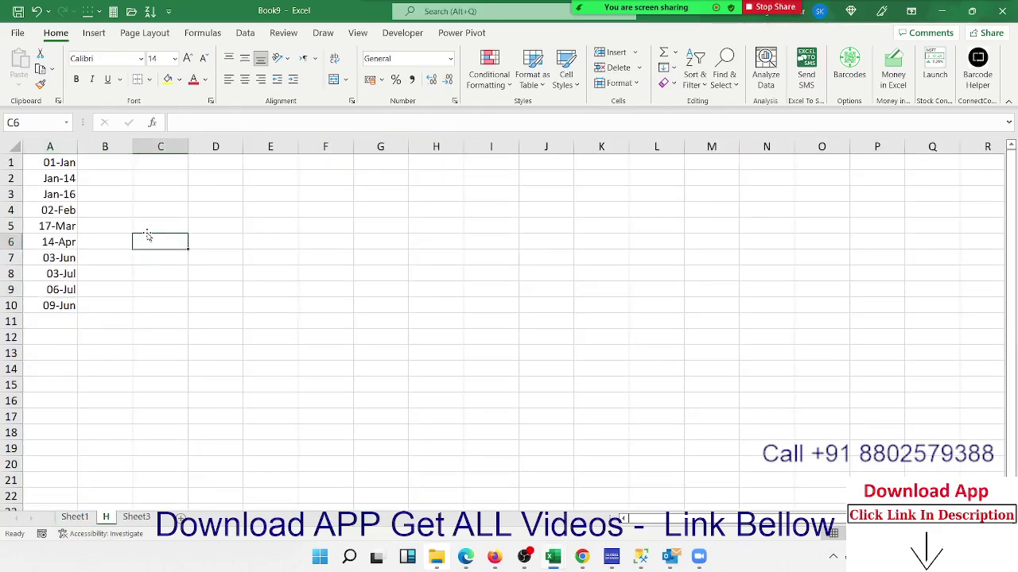
pyautogui.write('=cou')
pyautogui.press('Down')
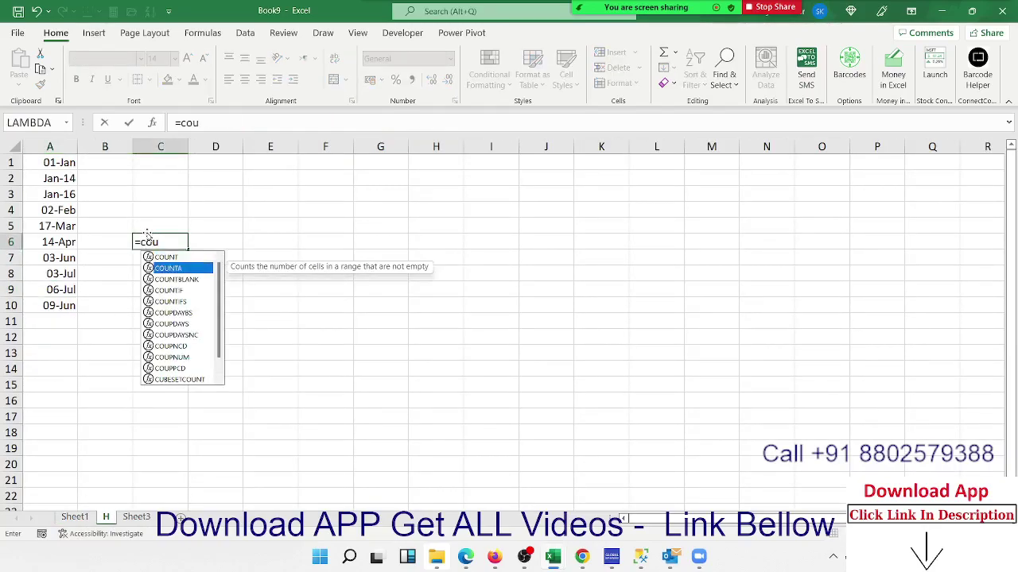
pyautogui.press('Down')
pyautogui.press('Down')
pyautogui.press('Tab')
pyautogui.press('Left')
pyautogui.press('Left')
pyautogui.hotkey('ctrl', 'space')
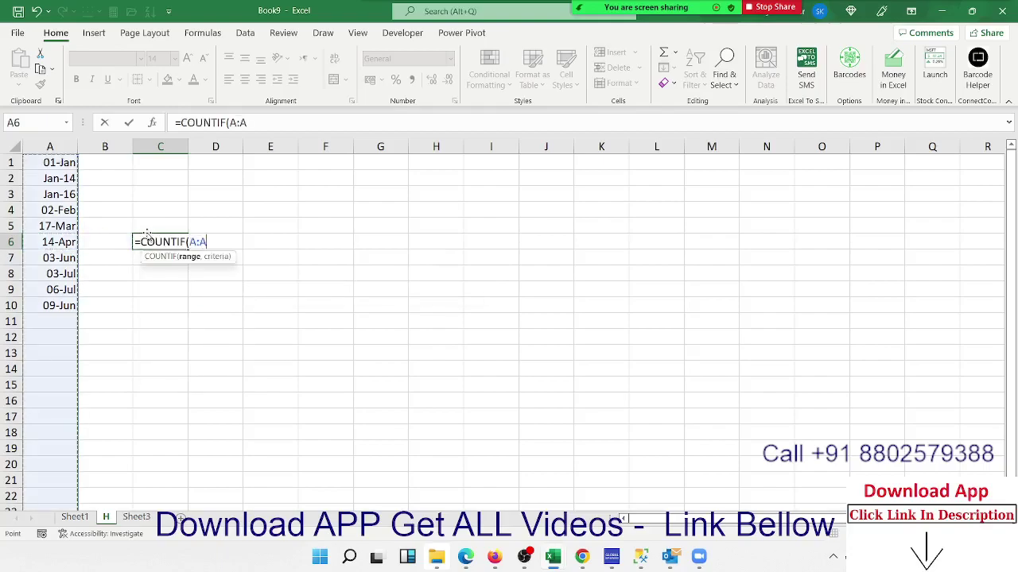
pyautogui.write(',""')
pyautogui.press('Return')
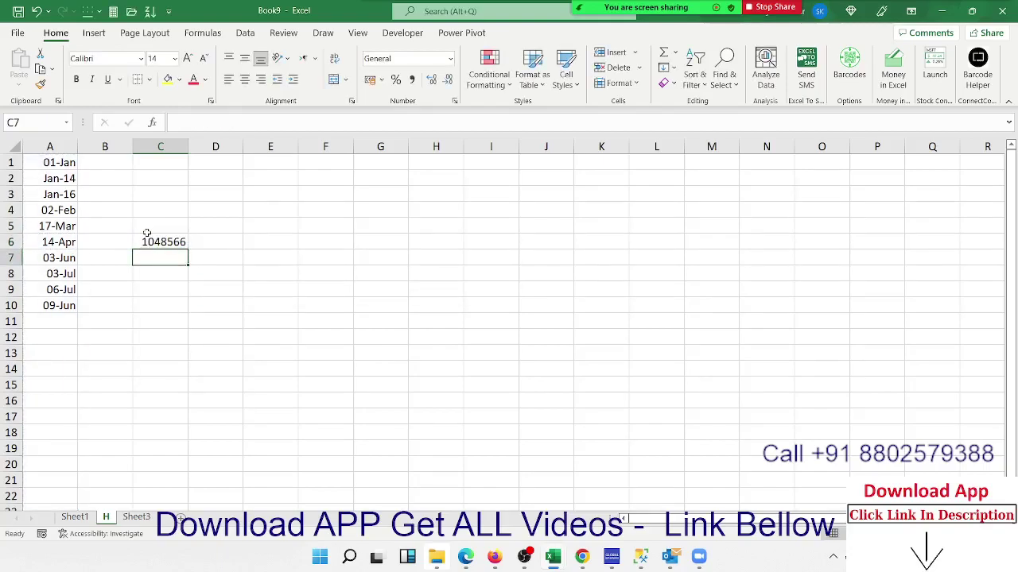
pyautogui.press('Up')
pyautogui.moveTo(52, 322); pyautogui.dragTo(46, 416)
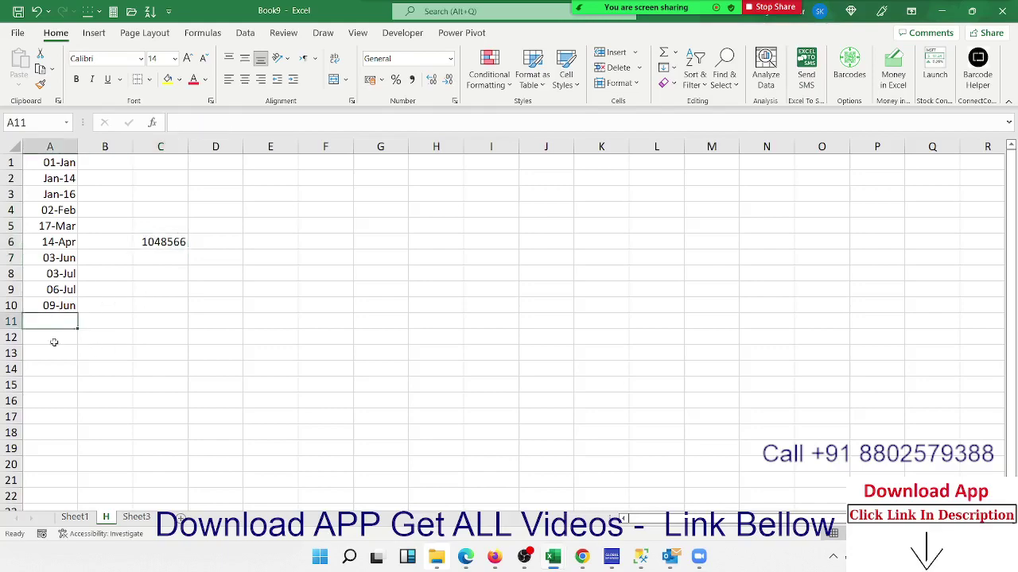
pyautogui.click(175, 237)
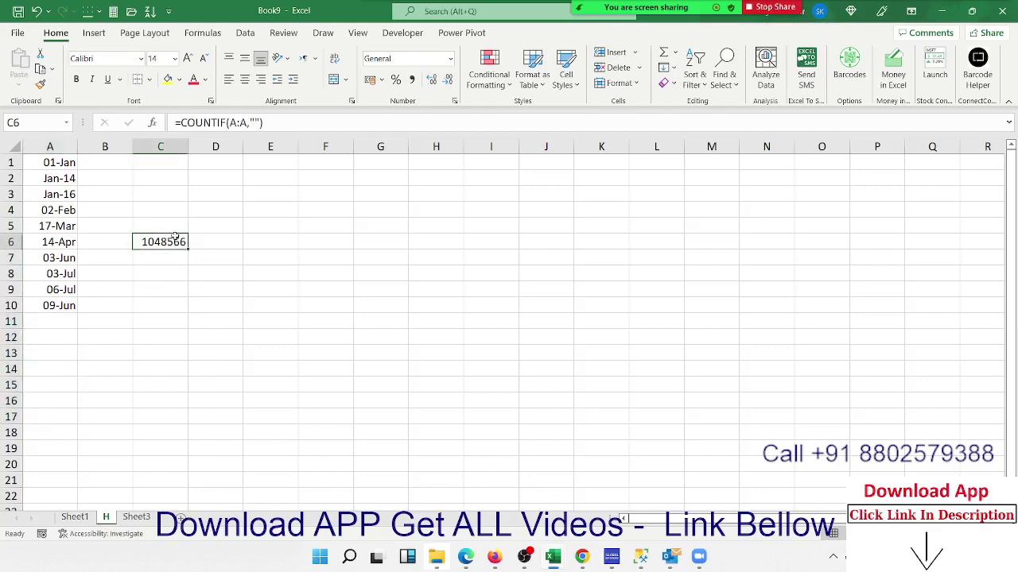
pyautogui.press('Delete')
pyautogui.hotkey('ctrl', 'pageup')
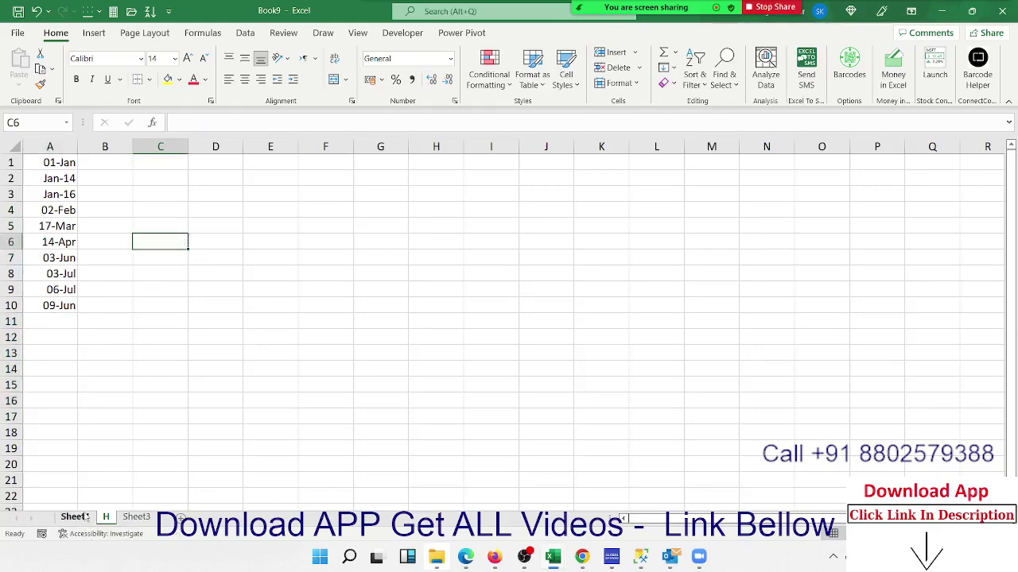
pyautogui.click(169, 209)
pyautogui.doubleClick(232, 210)
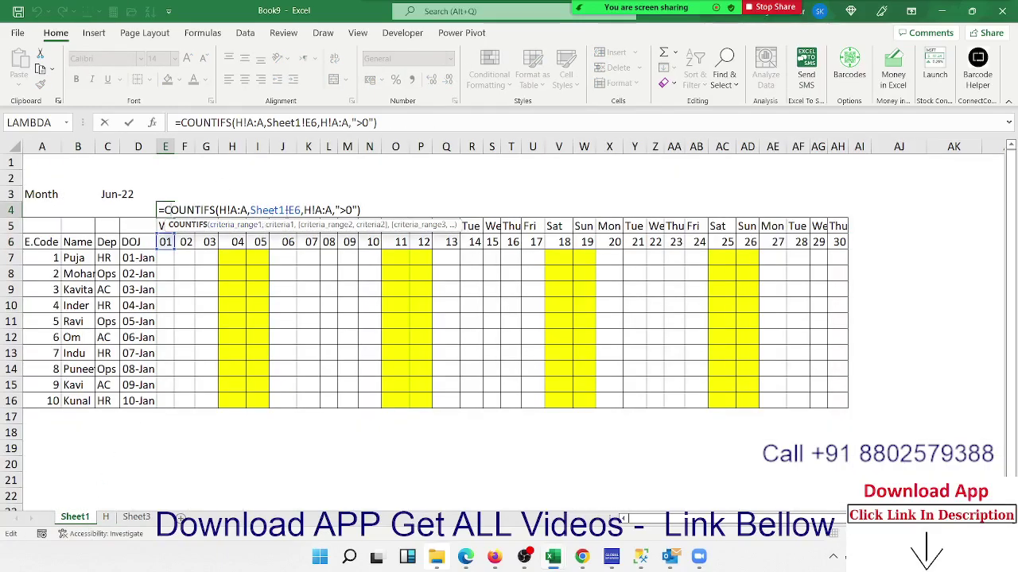
pyautogui.click(287, 210)
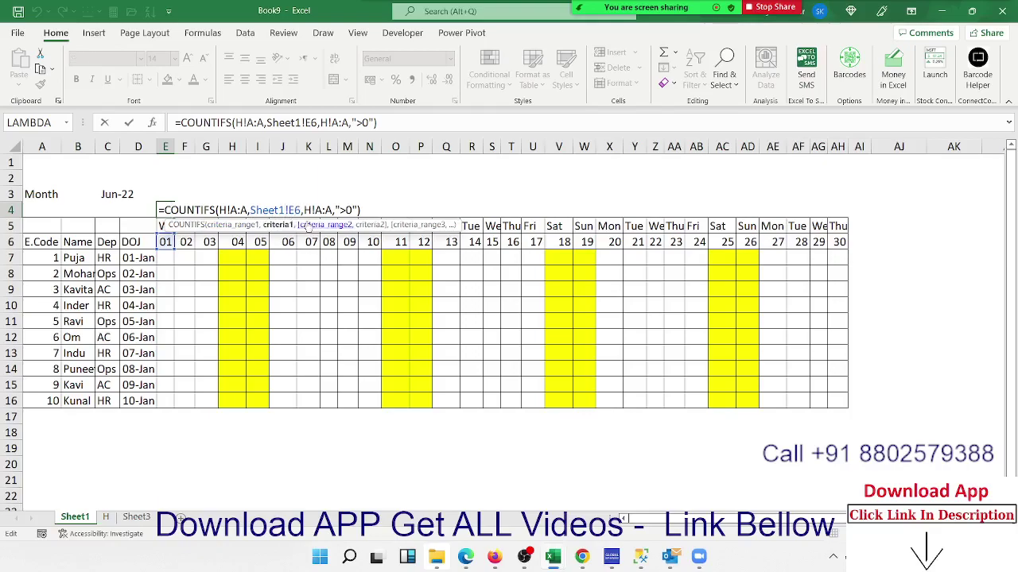
pyautogui.press('BackSpace')
pyautogui.press('BackSpace')
pyautogui.press('BackSpace')
pyautogui.press('BackSpace')
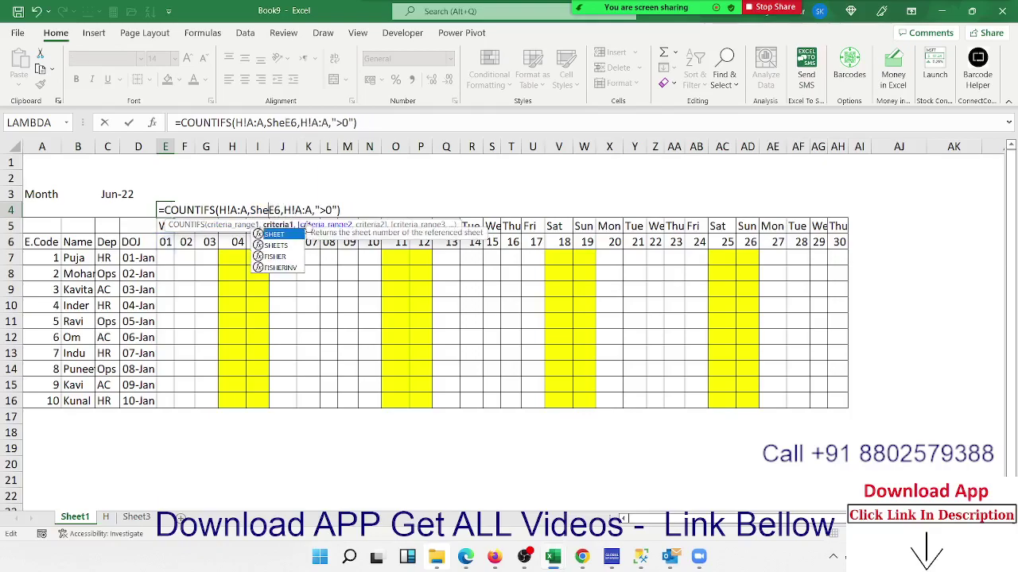
pyautogui.press('BackSpace')
pyautogui.press('BackSpace')
pyautogui.press('BackSpace')
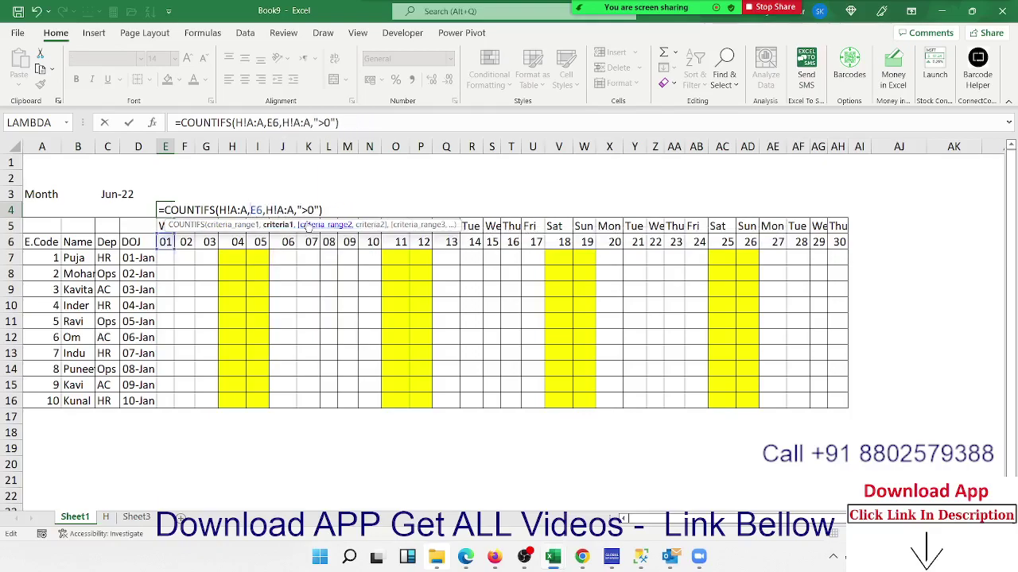
pyautogui.hotkey('ctrl', 'Return')
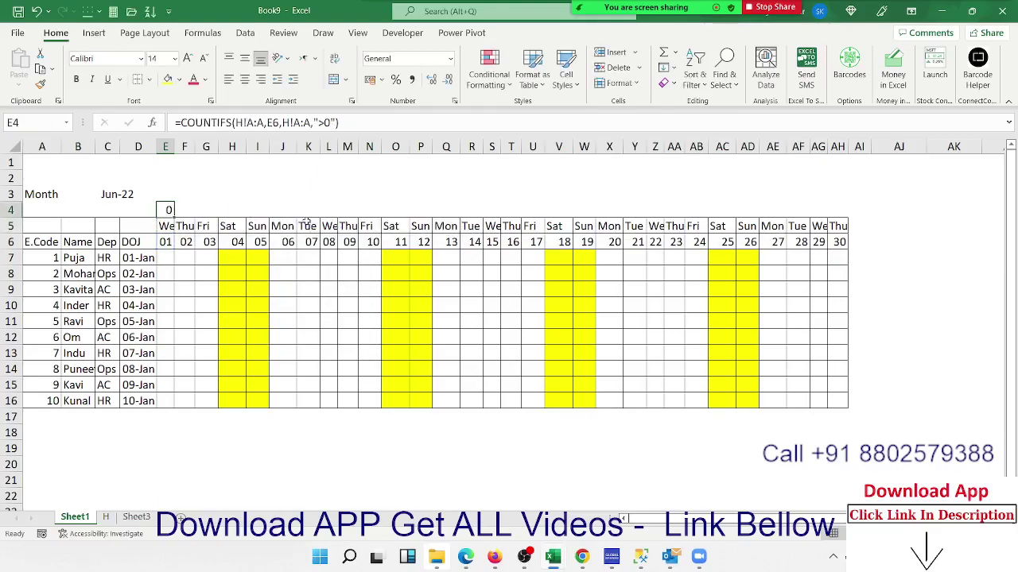
pyautogui.click(257, 122)
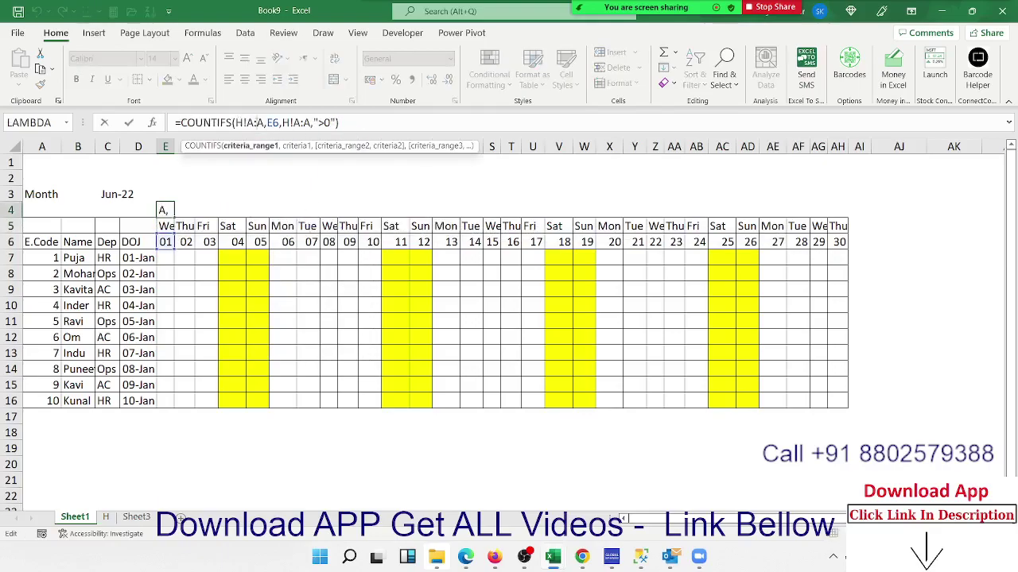
pyautogui.press('F4')
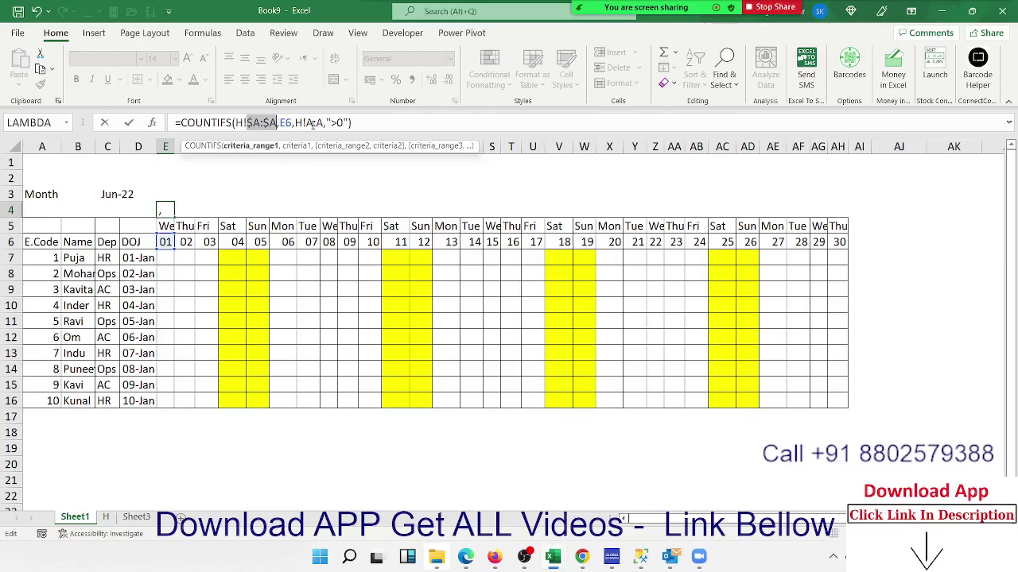
pyautogui.click(312, 123)
pyautogui.press('F4')
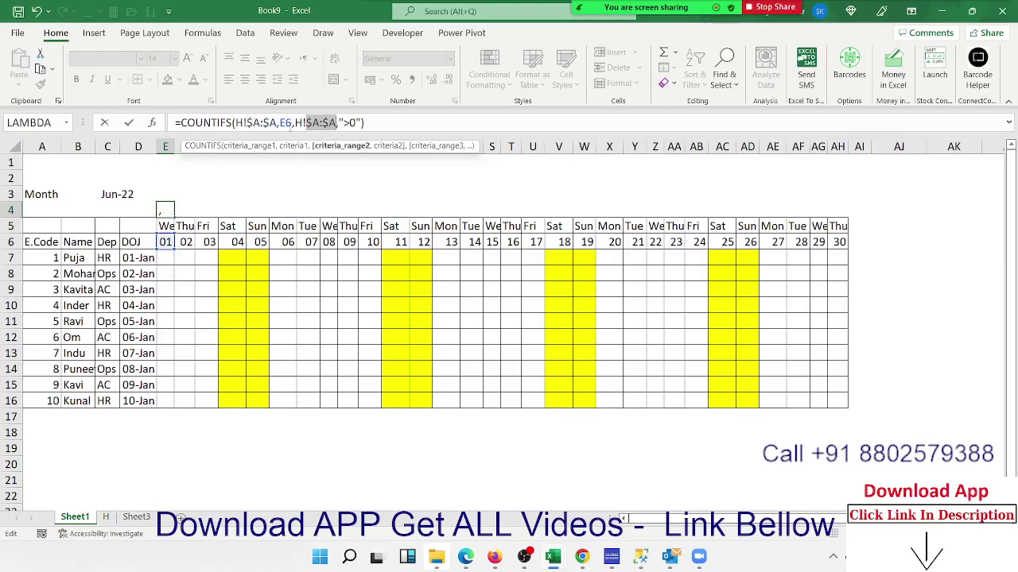
pyautogui.click(288, 122)
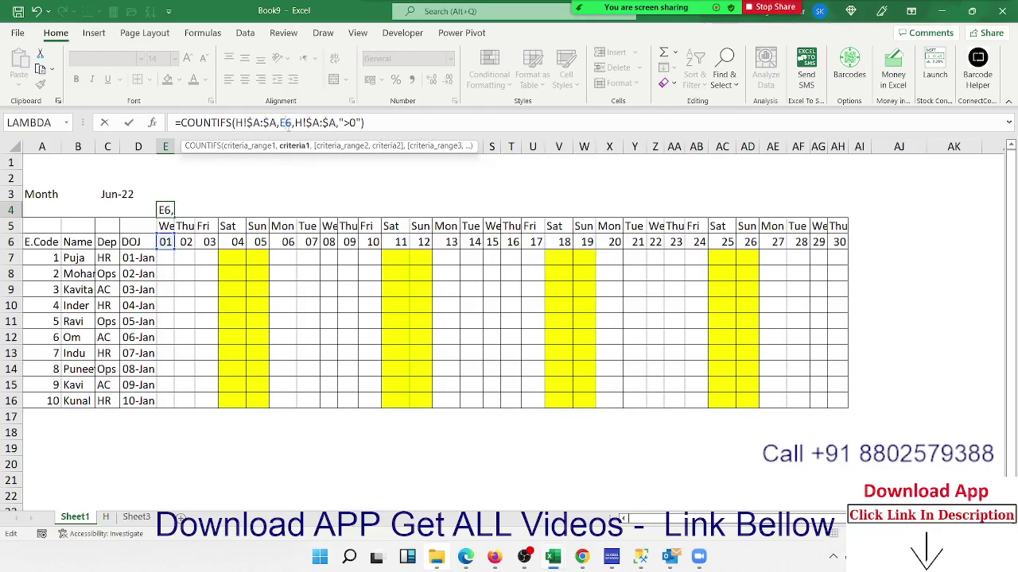
pyautogui.press('F4')
pyautogui.press('F4')
pyautogui.hotkey('ctrl', 'Return')
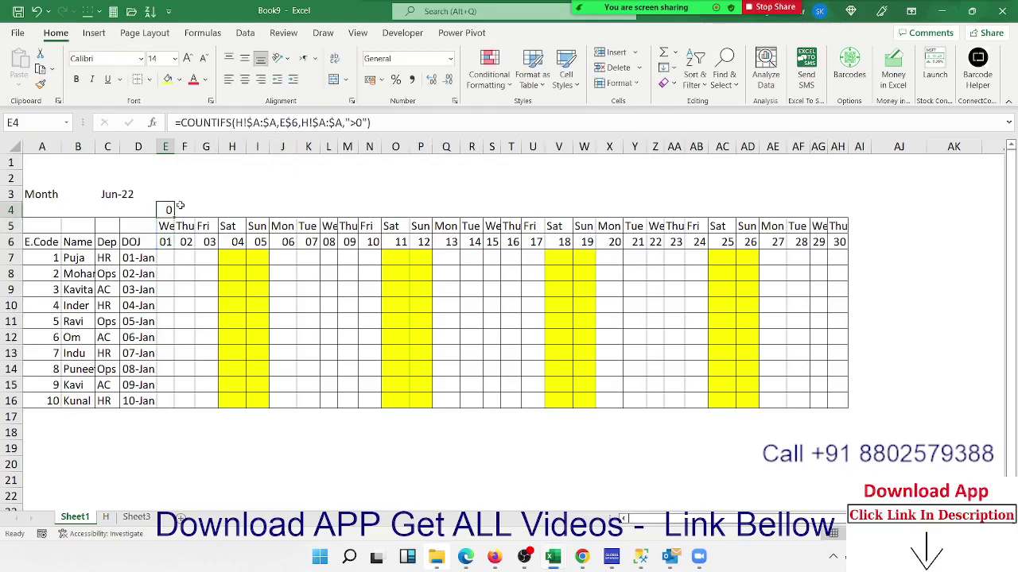
pyautogui.moveTo(173, 217); pyautogui.dragTo(259, 215)
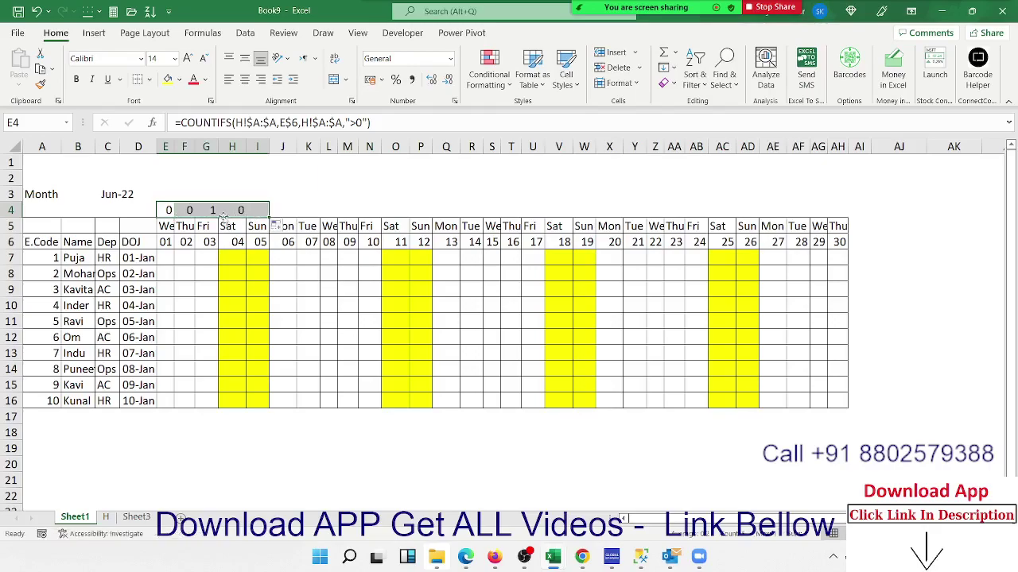
pyautogui.click(208, 210)
pyautogui.click(209, 260)
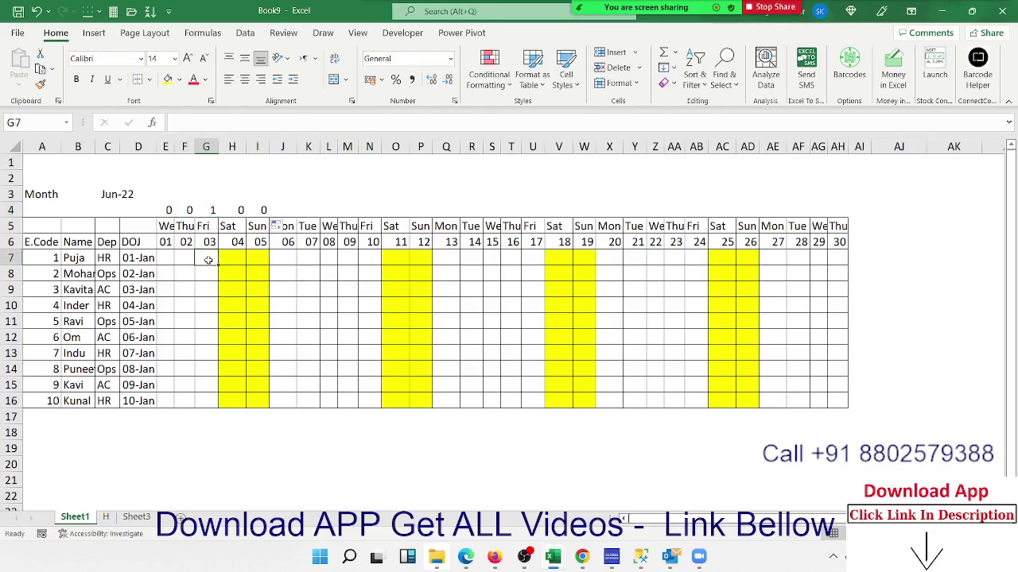
pyautogui.click(170, 210)
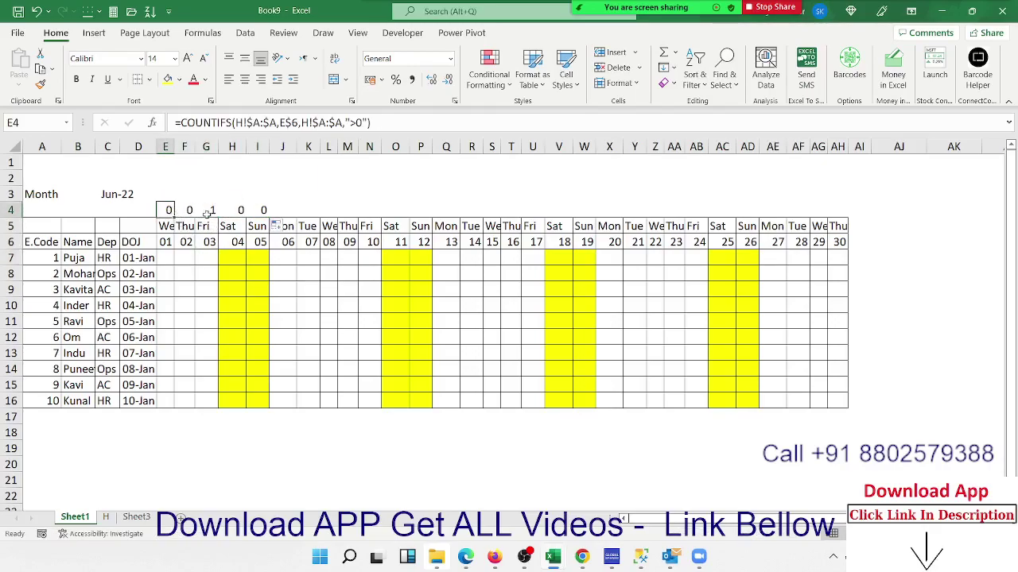
pyautogui.click(182, 124)
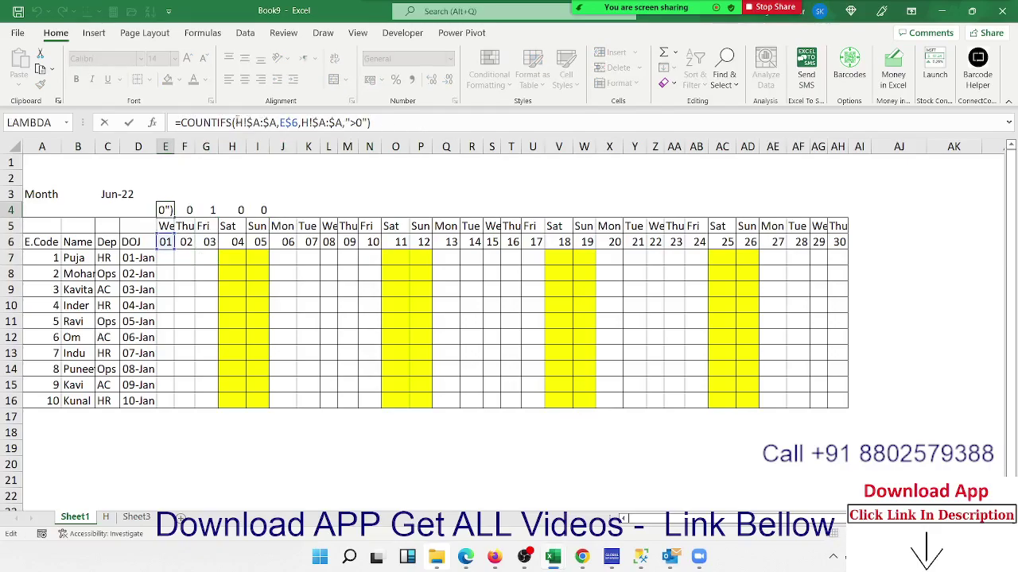
pyautogui.click(173, 257)
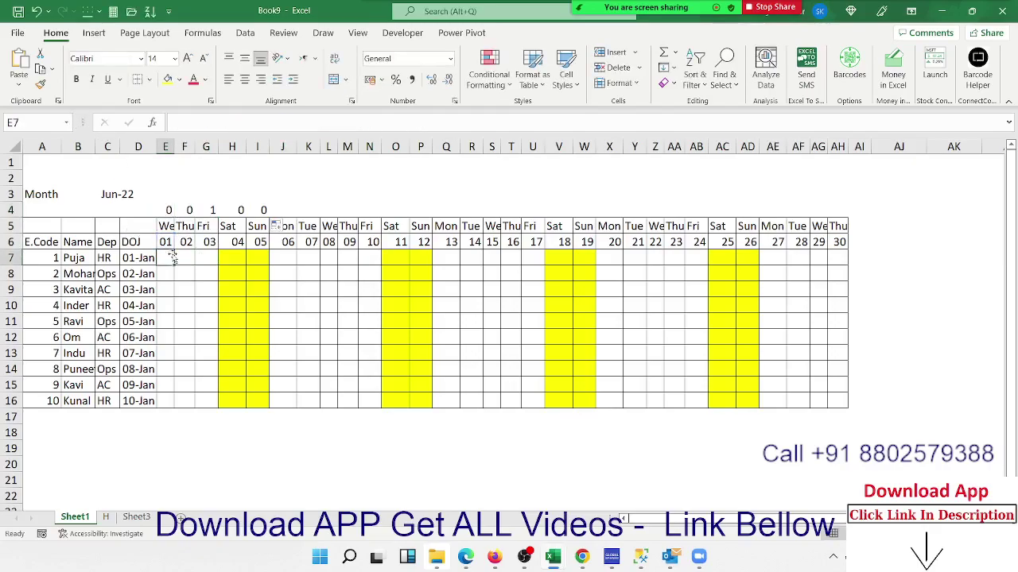
# Start a new formula-based rule using the pasted COUNTIFS formula with >=1 appended.
pyautogui.click(489, 71)
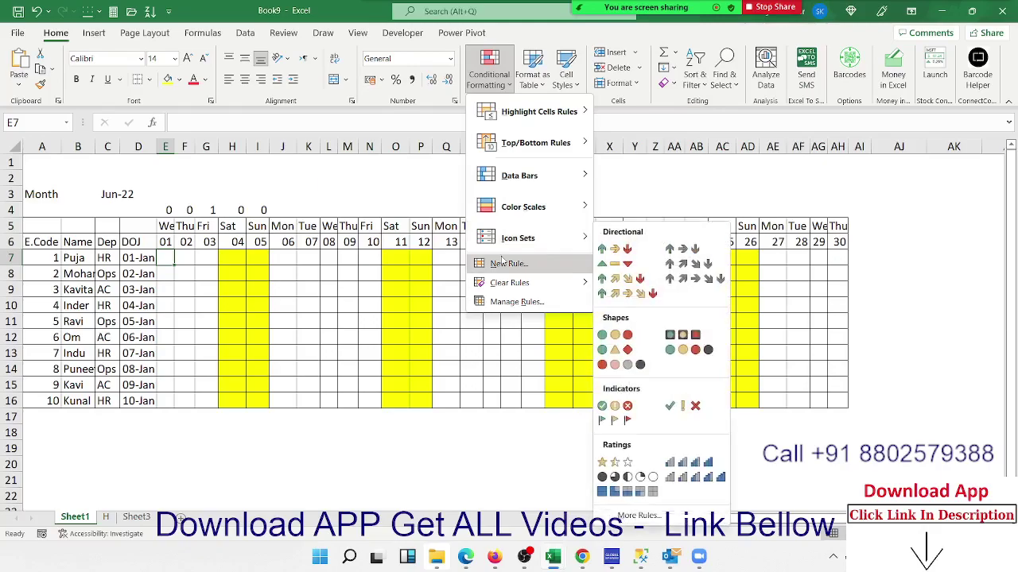
pyautogui.click(506, 263)
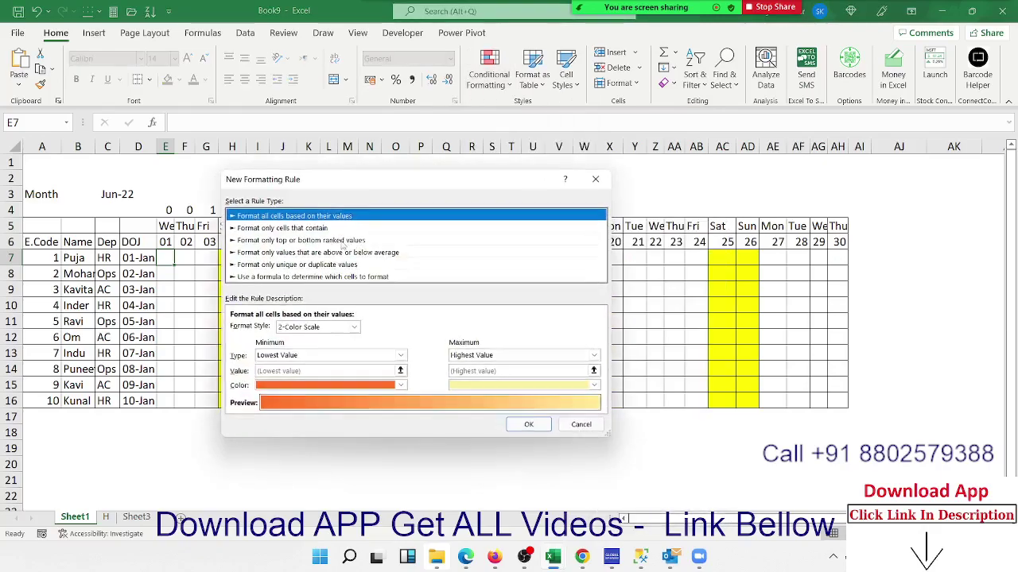
pyautogui.click(280, 277)
pyautogui.click(254, 330)
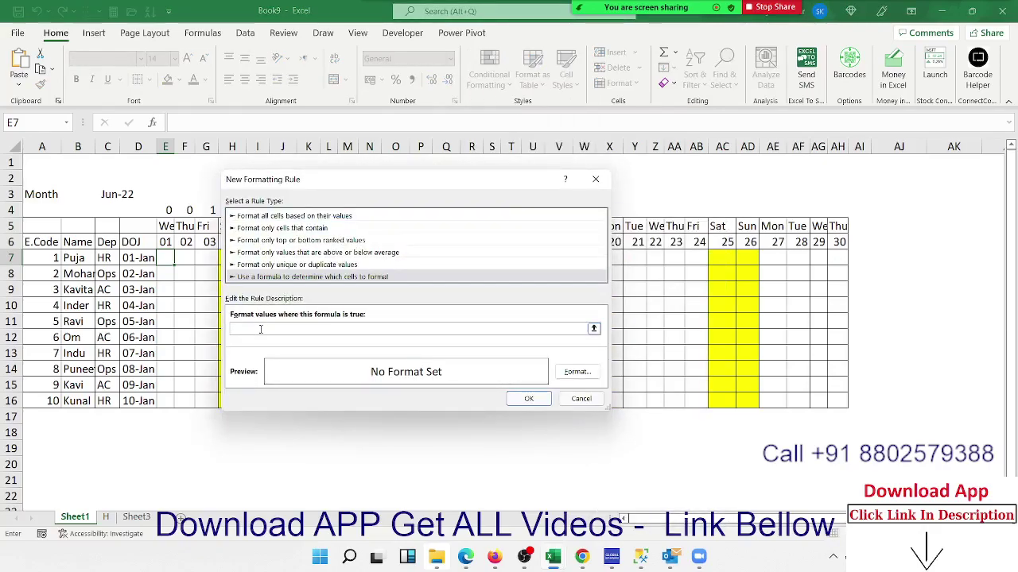
pyautogui.write('=COUNTIFS(H!$A:$A,E$6,H!$A:$A,">0")')
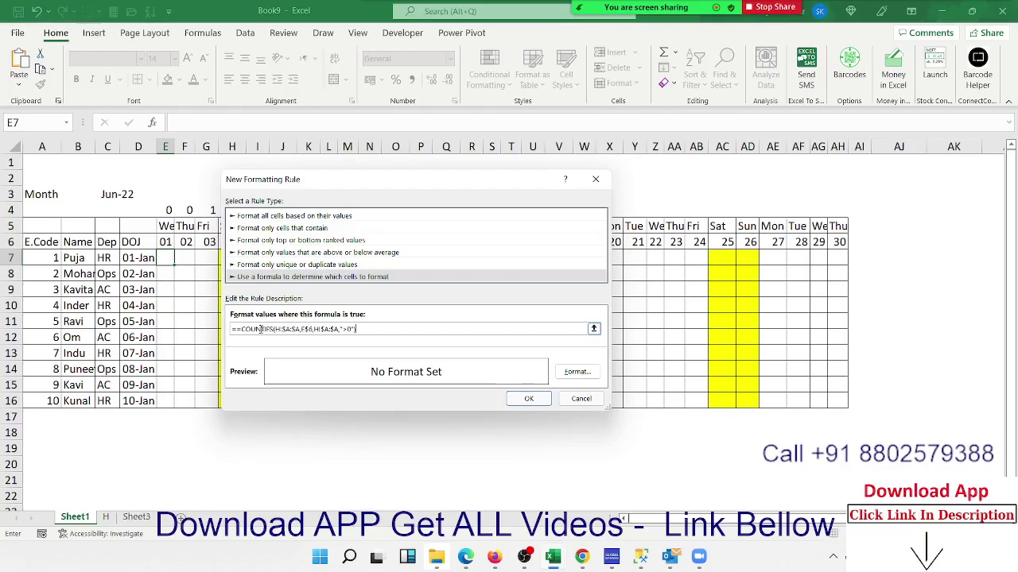
pyautogui.press('BackSpace')
pyautogui.click(389, 328)
pyautogui.write('>=')
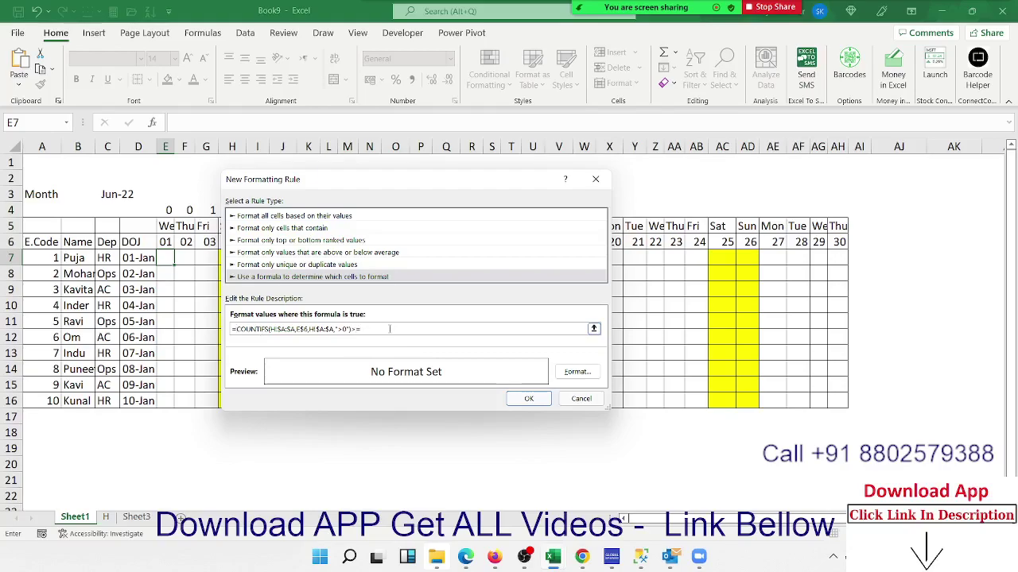
pyautogui.write('1')
# Give the rule a light green fill format.
pyautogui.click(576, 372)
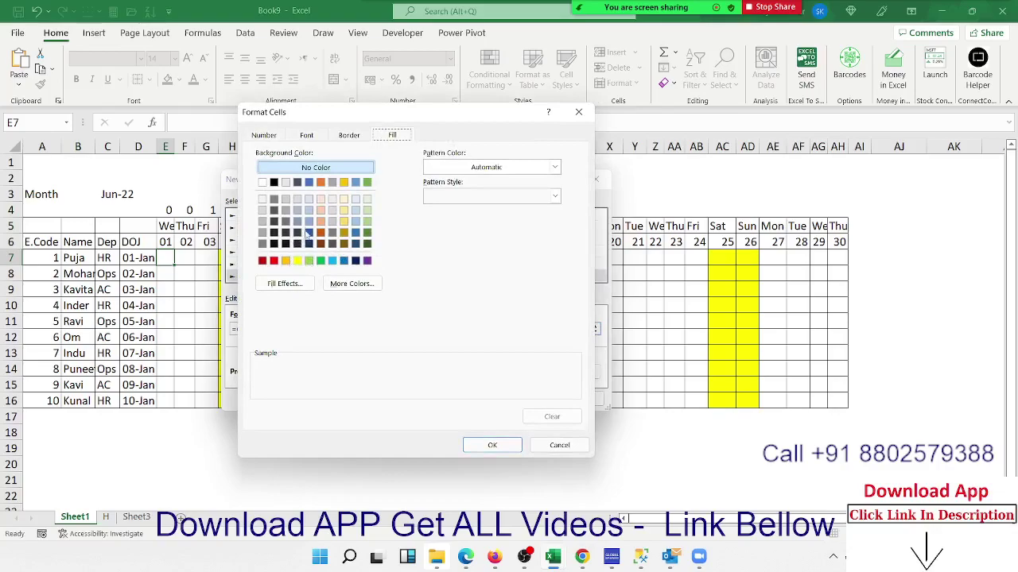
pyautogui.click(308, 261)
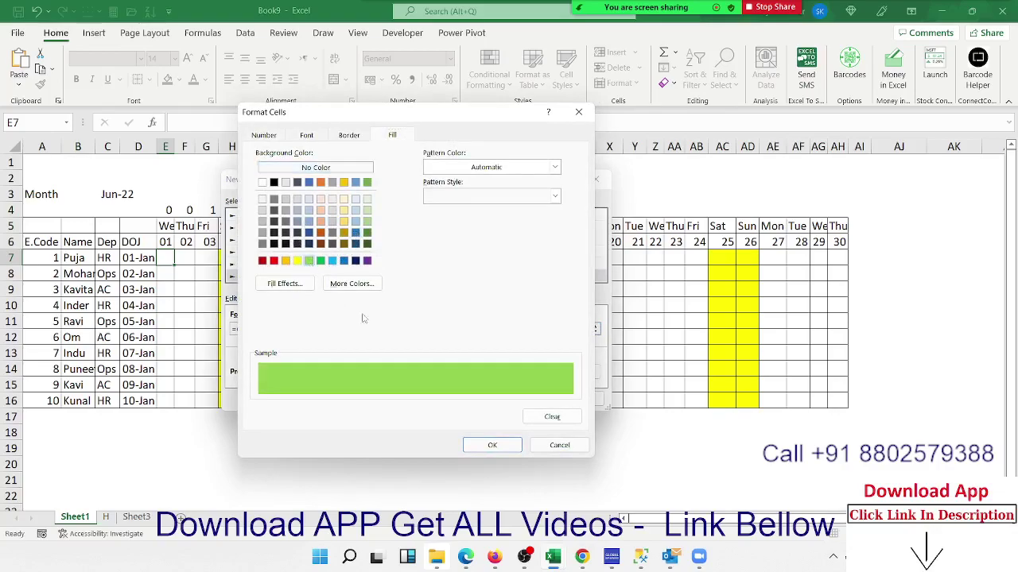
pyautogui.click(492, 444)
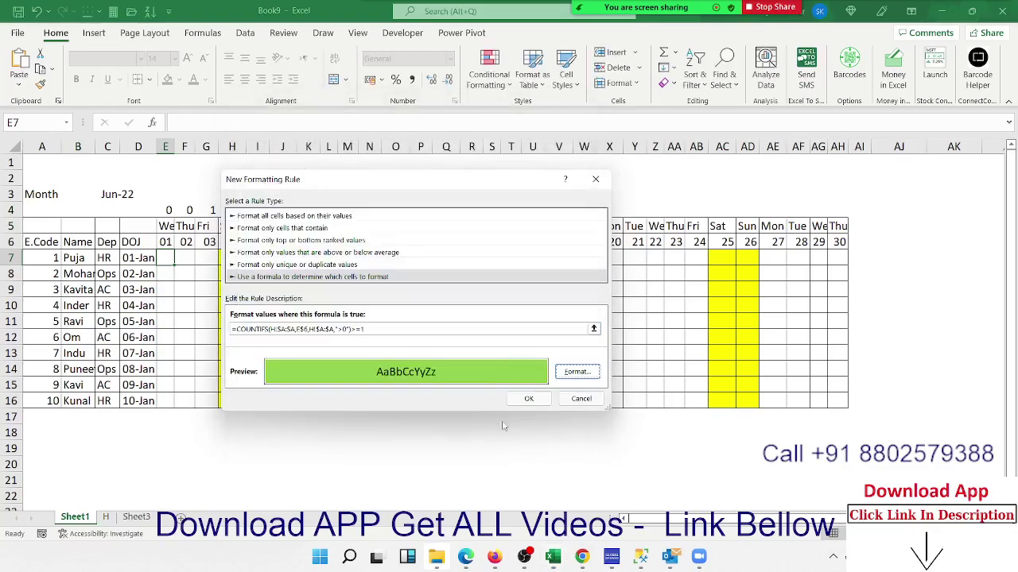
# Apply the rule and Format Paint E7's formatting across E7:AI16.
pyautogui.click(529, 398)
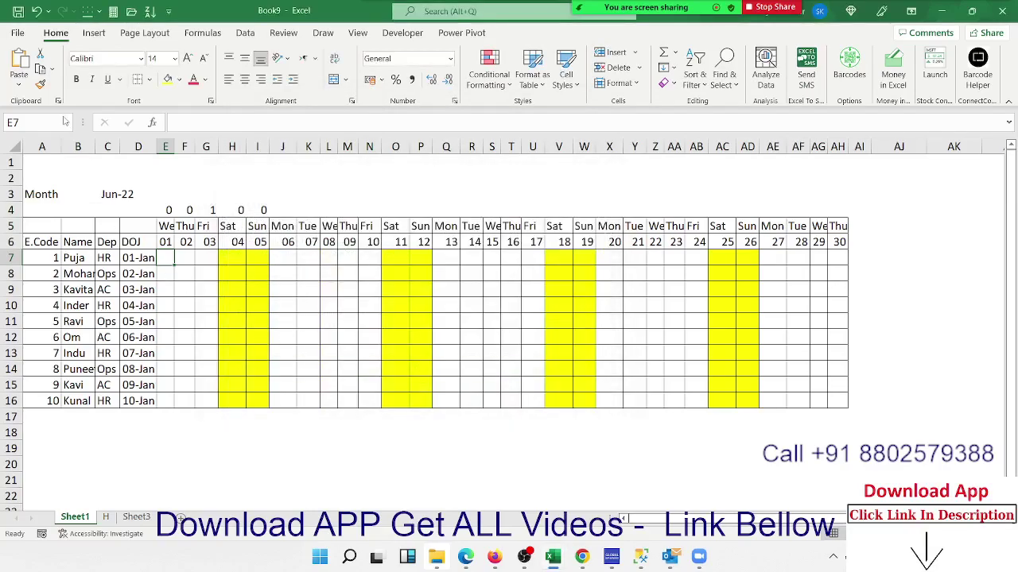
pyautogui.click(40, 84)
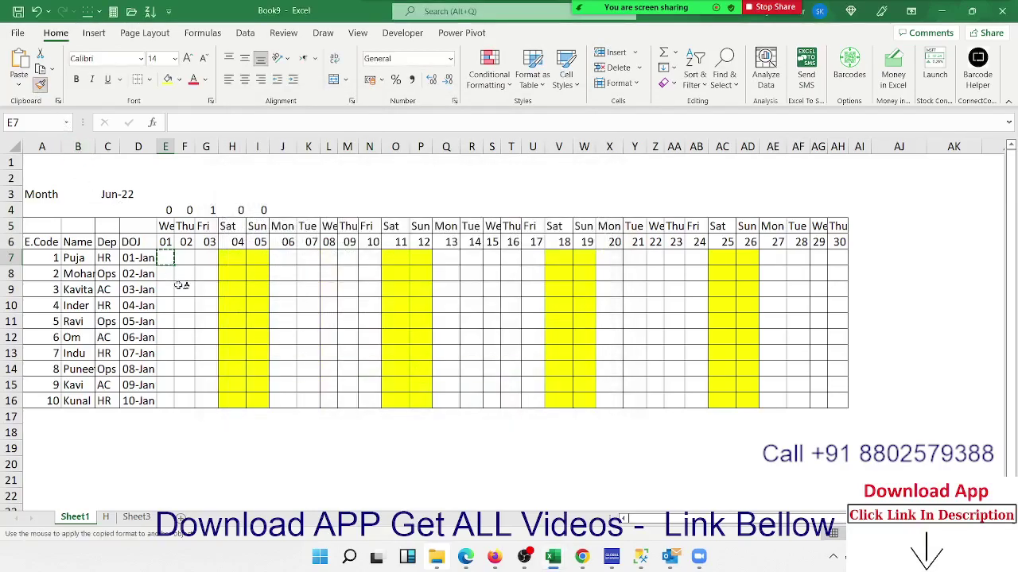
pyautogui.moveTo(165, 258); pyautogui.dragTo(185, 270)
pyautogui.moveTo(342, 319); pyautogui.dragTo(850, 400)
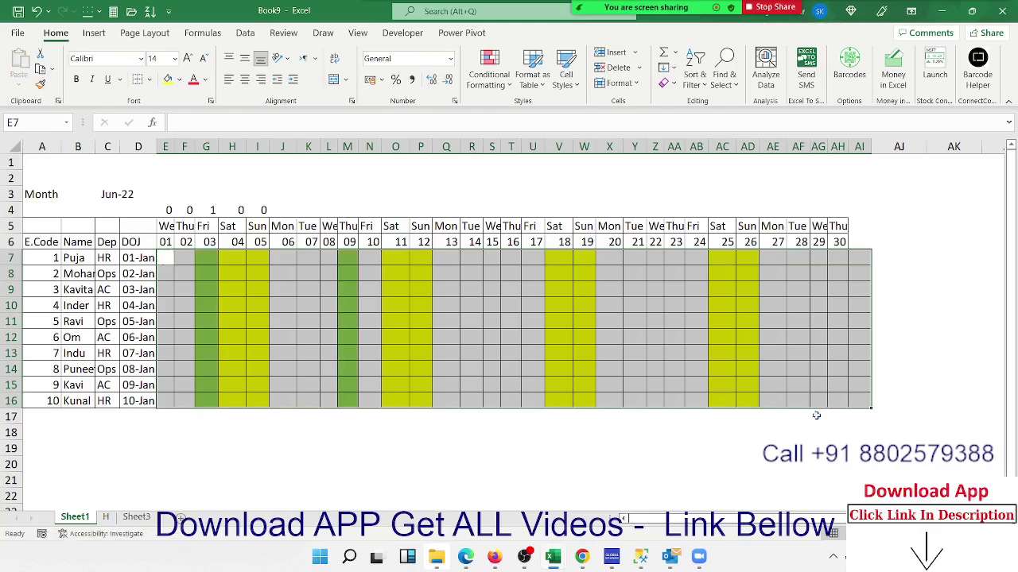
pyautogui.click(753, 416)
# Set No Fill and No Border on the cells beyond the day 30 column.
pyautogui.moveTo(832, 261); pyautogui.dragTo(876, 359)
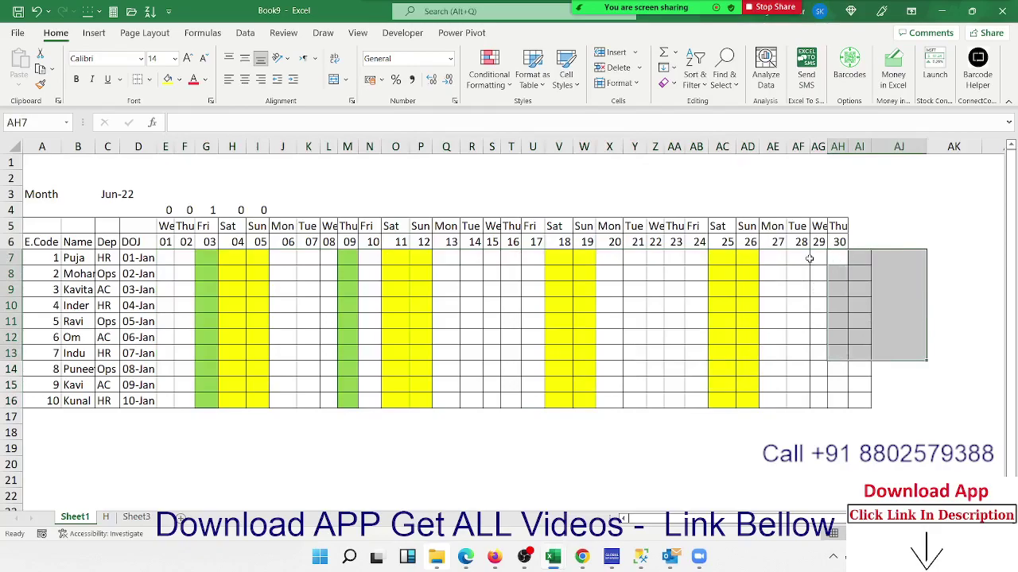
pyautogui.click(803, 258)
pyautogui.moveTo(819, 258); pyautogui.dragTo(857, 400)
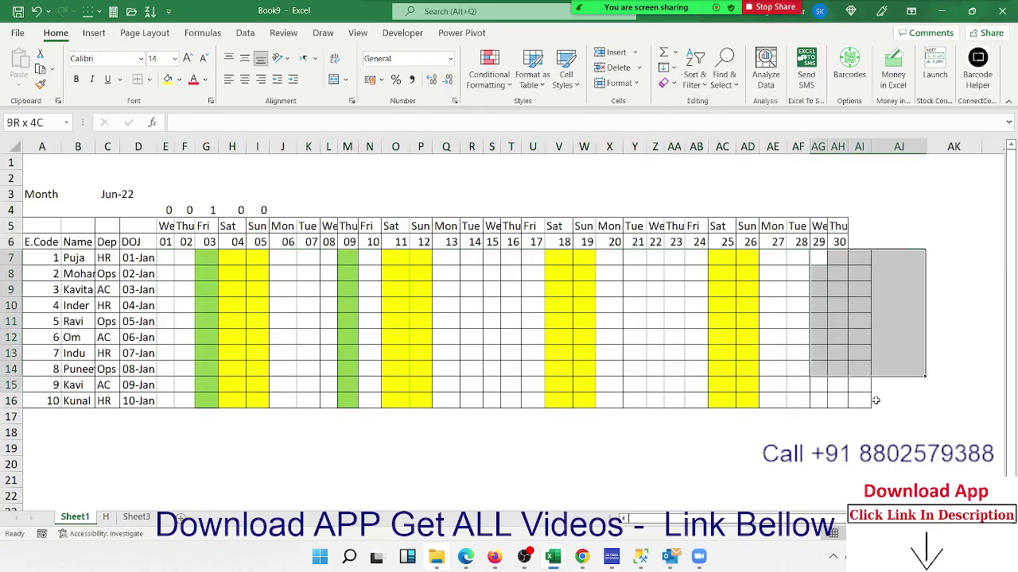
pyautogui.click(180, 80)
pyautogui.click(181, 226)
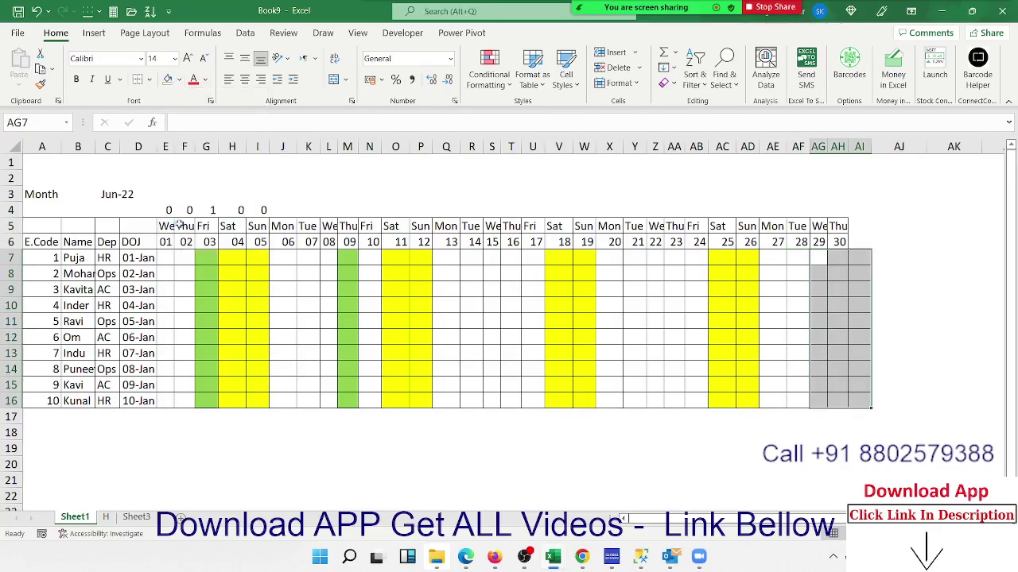
pyautogui.click(179, 79)
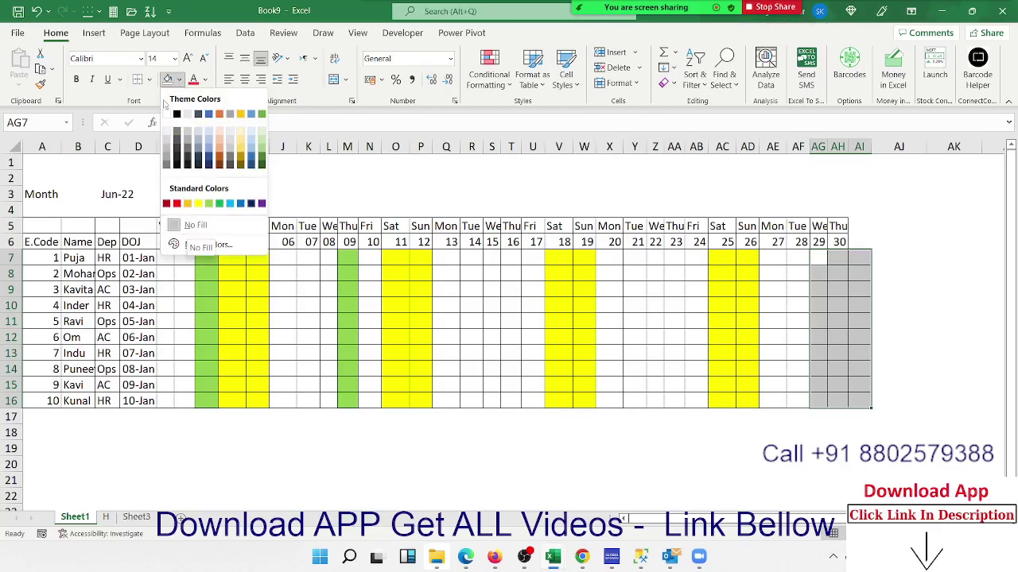
pyautogui.click(187, 227)
pyautogui.click(149, 79)
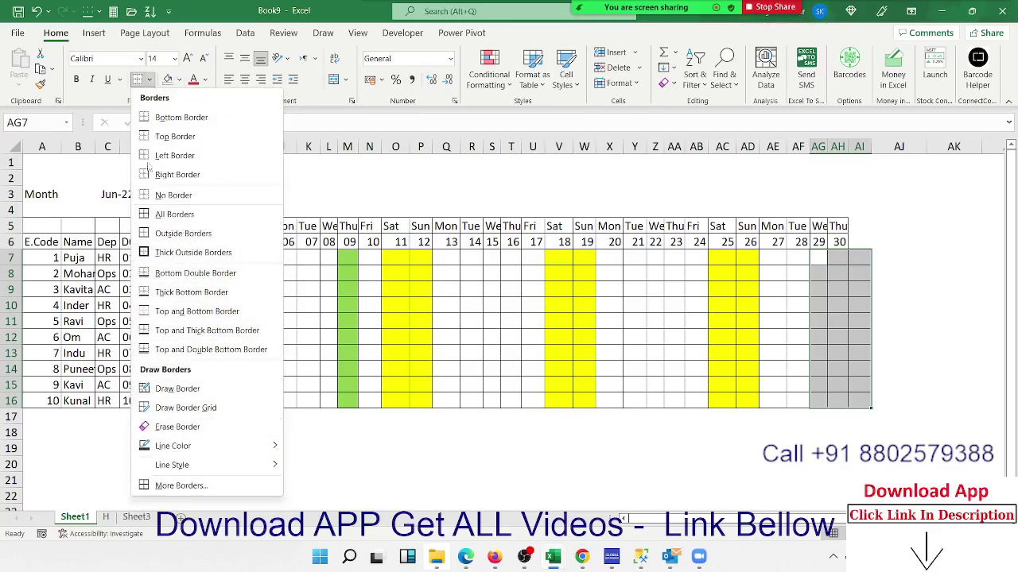
pyautogui.click(153, 196)
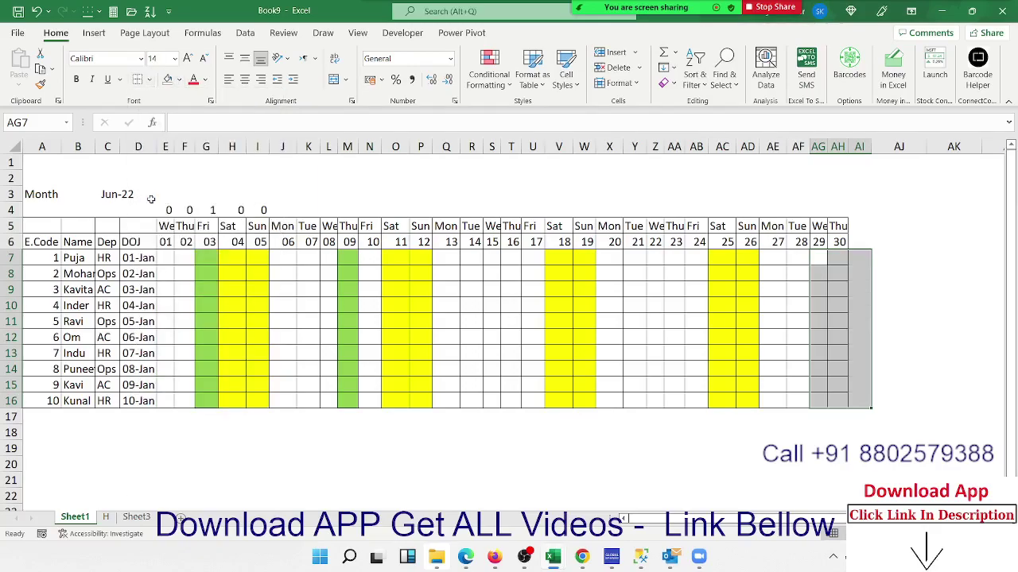
pyautogui.click(310, 291)
# Delete the helper COUNTIFS counts in E4:I4.
pyautogui.click(341, 306)
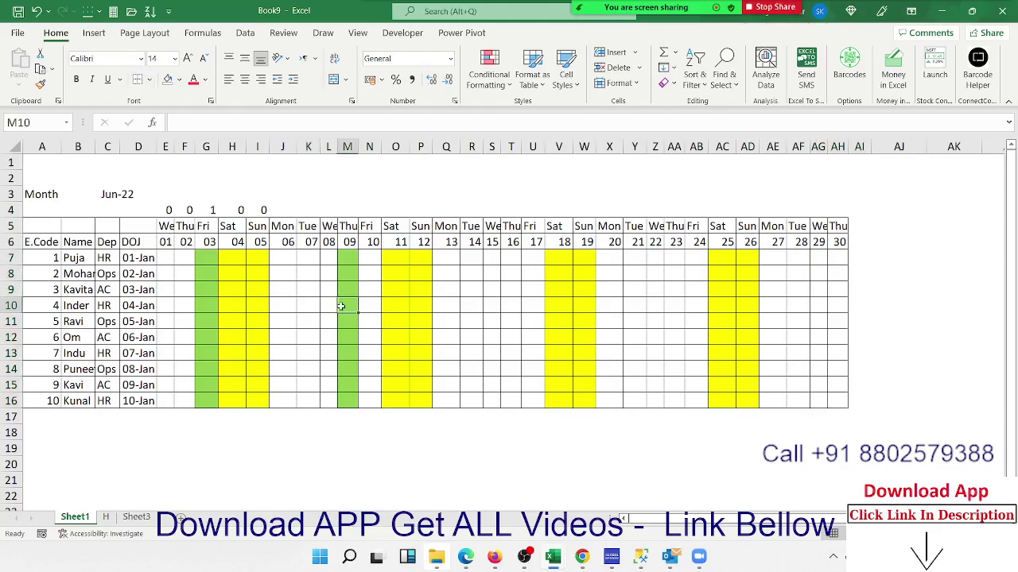
pyautogui.moveTo(142, 210); pyautogui.dragTo(281, 201)
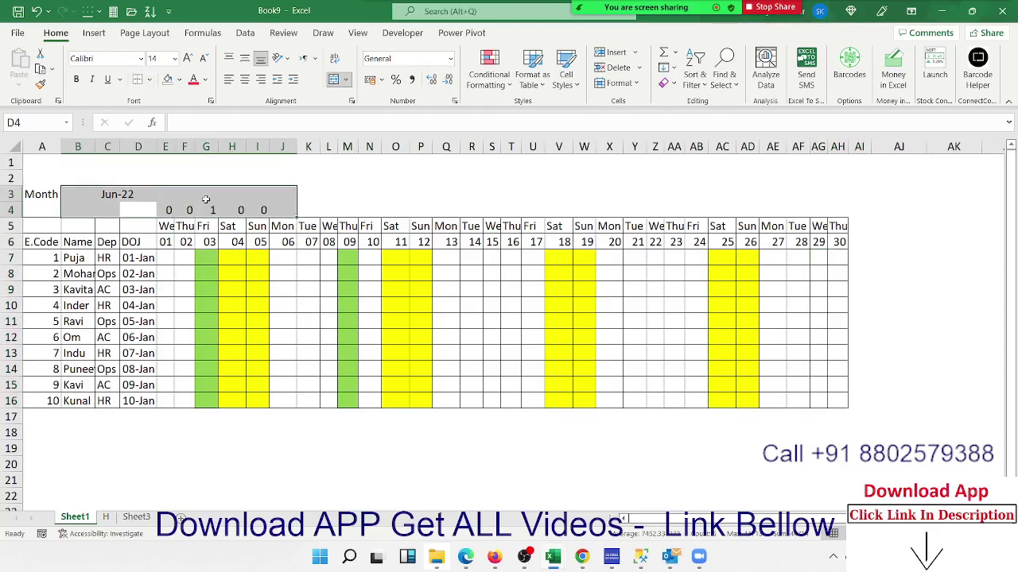
pyautogui.click(206, 195)
pyautogui.moveTo(165, 209); pyautogui.dragTo(262, 208)
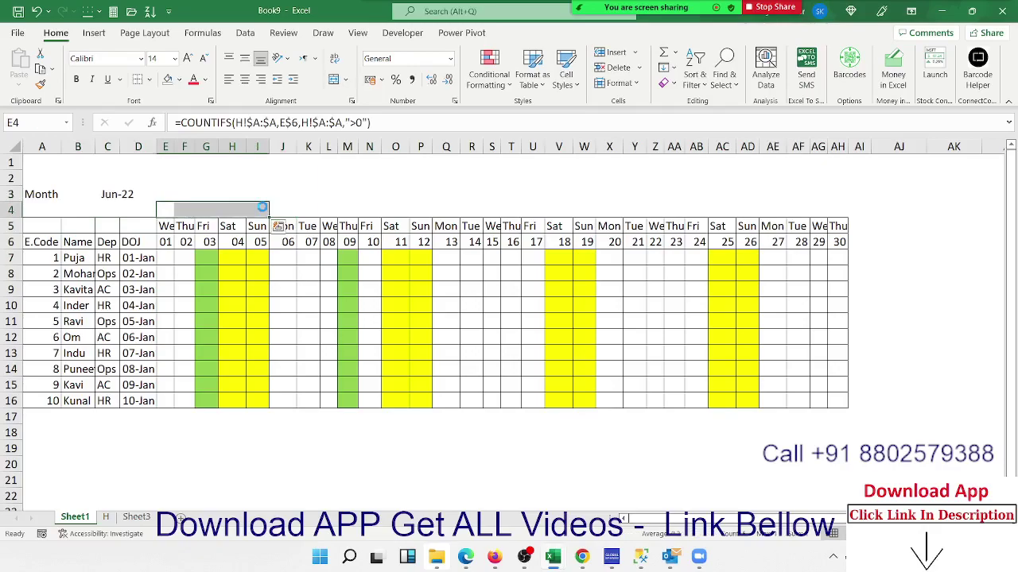
pyautogui.press('Left')
pyautogui.press('Left')
# Re-enter the June start date 1/6 in E6 so it shows day 01.
pyautogui.press('Up')
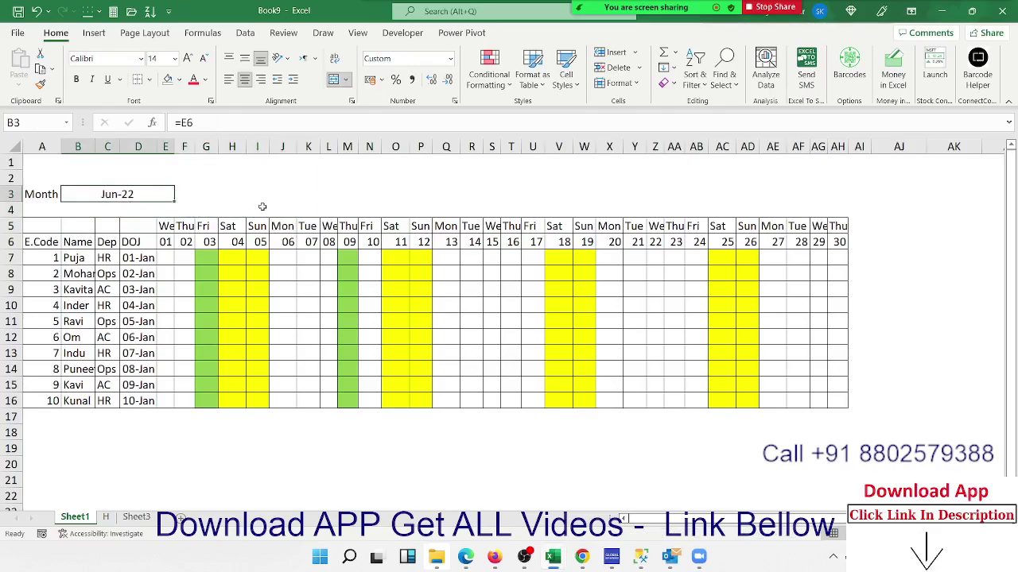
pyautogui.press('Down')
pyautogui.press('Down')
pyautogui.press('Down')
pyautogui.press('Right')
pyautogui.press('Right')
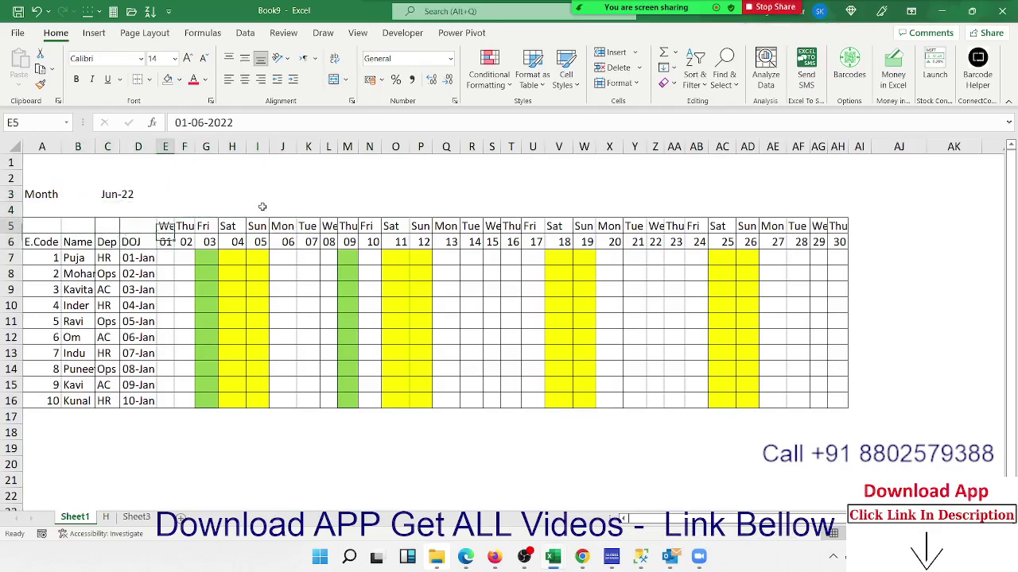
pyautogui.press('Up')
pyautogui.press('Up')
pyautogui.press('Up')
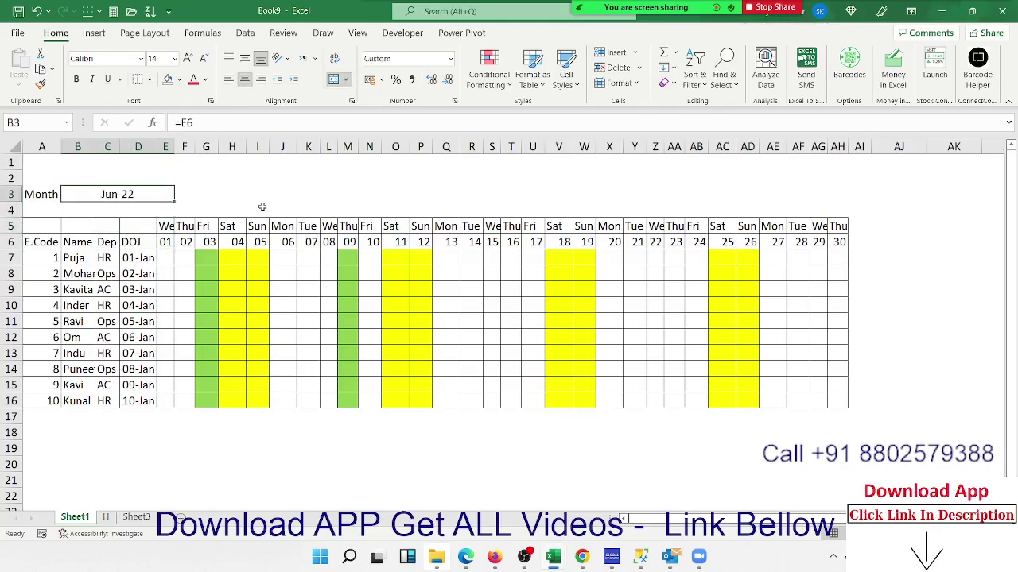
pyautogui.press('Down')
pyautogui.press('Down')
pyautogui.press('Down')
pyautogui.press('Right')
pyautogui.press('Right')
pyautogui.write('6')
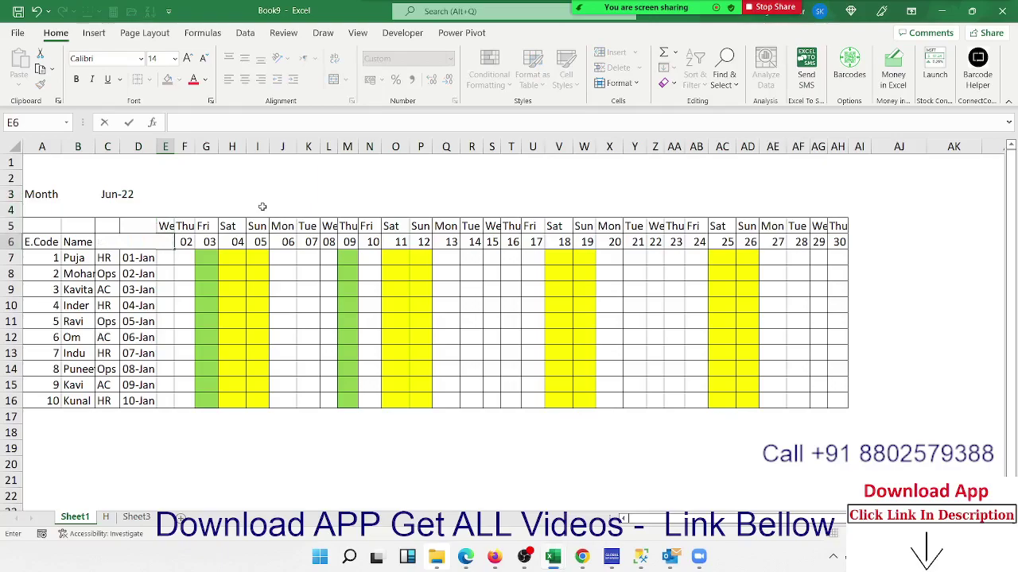
pyautogui.write('6')
pyautogui.press('Return')
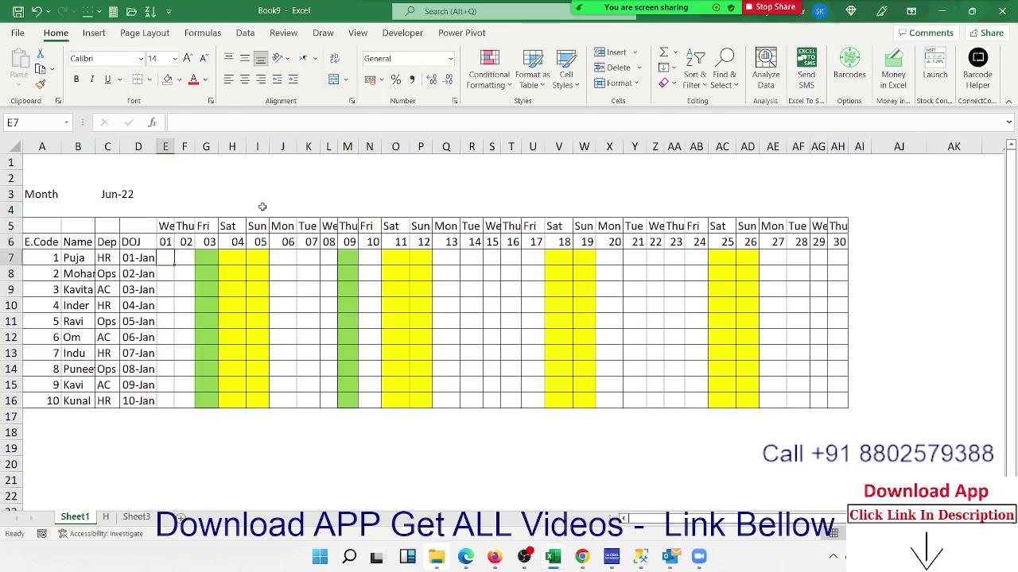
# Move to G7 to check a green leave column.
pyautogui.press('Down')
pyautogui.press('Down')
pyautogui.press('Up')
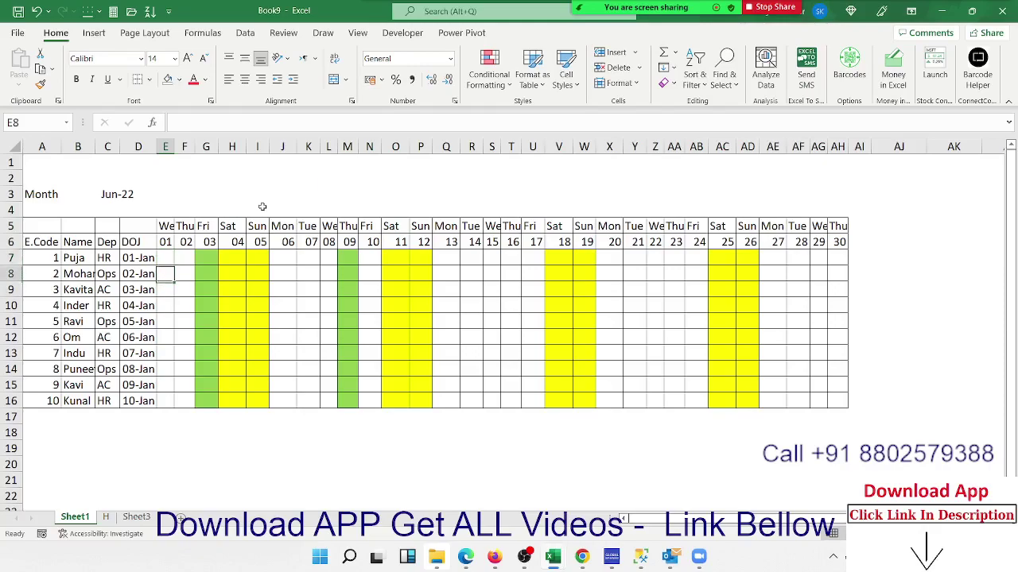
pyautogui.press('Up')
pyautogui.press('Right')
pyautogui.press('Right')
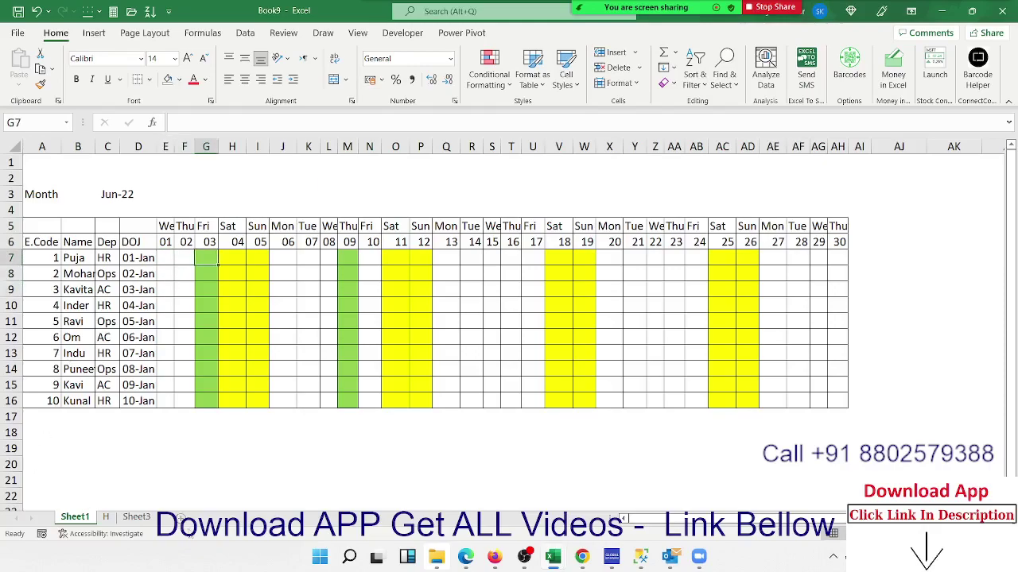
# Check the 09-Jun and 03-Jun leave dates listed on sheet H.
pyautogui.click(105, 516)
pyautogui.click(69, 307)
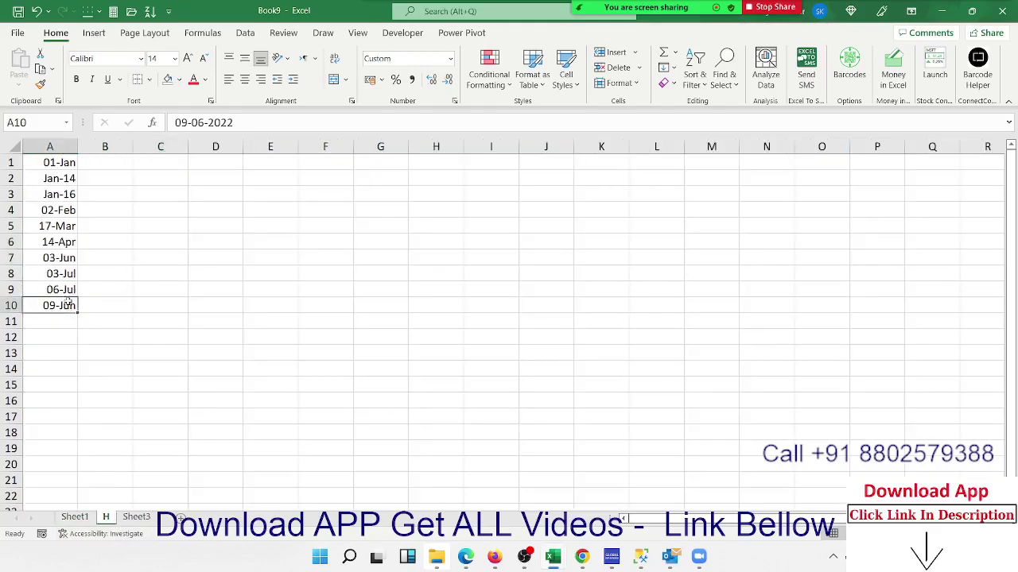
pyautogui.click(77, 517)
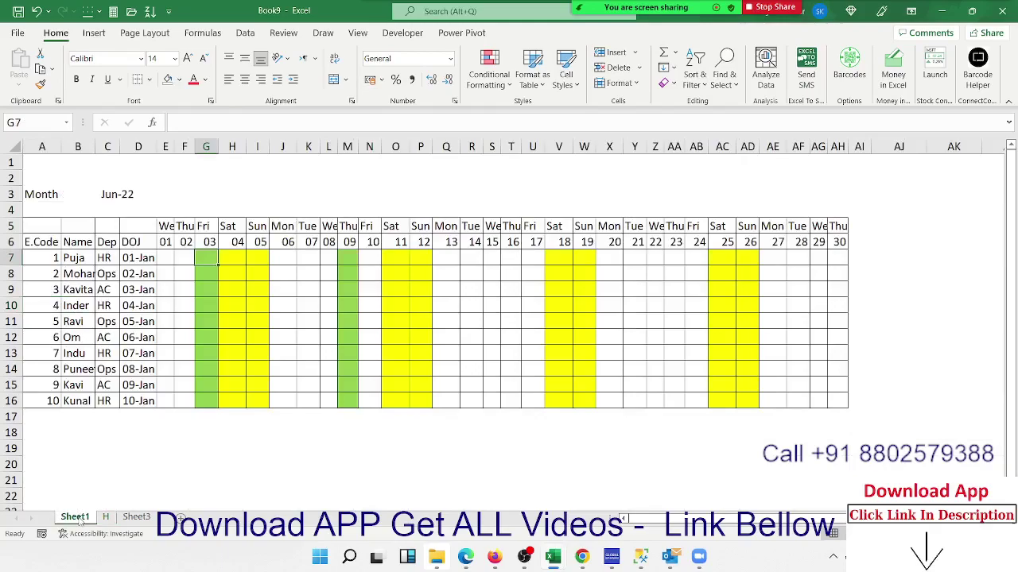
pyautogui.click(106, 517)
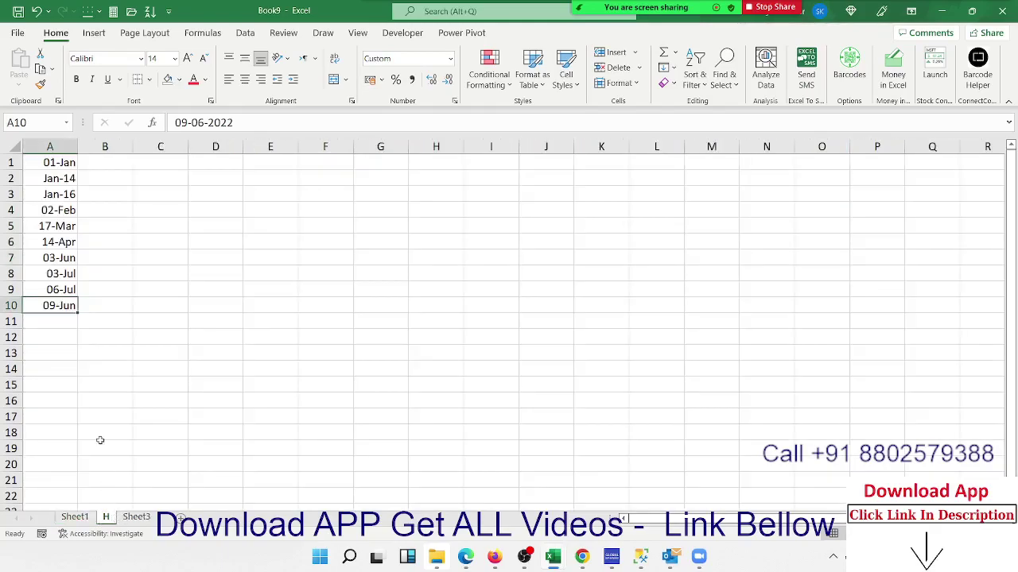
pyautogui.click(69, 260)
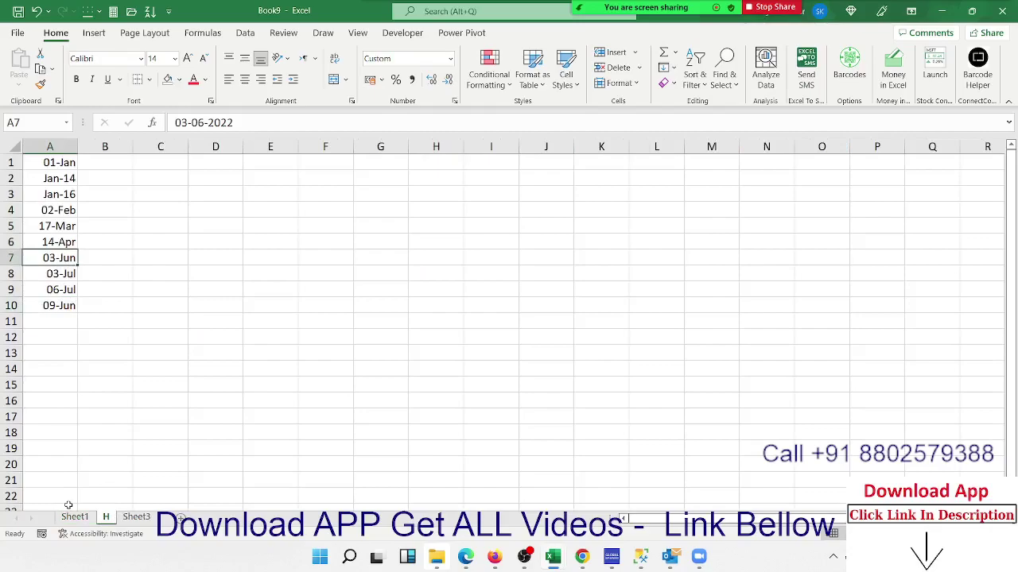
pyautogui.click(75, 517)
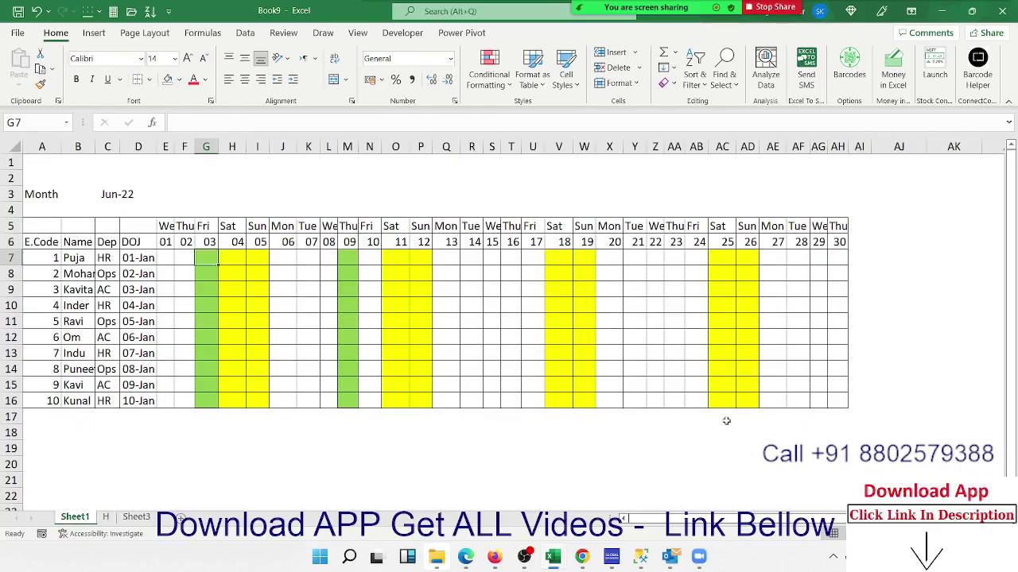
# Compare Sheet1's green day-09 column with 09-06-2022 on sheet H, then return to Sheet1.
pyautogui.click(242, 275)
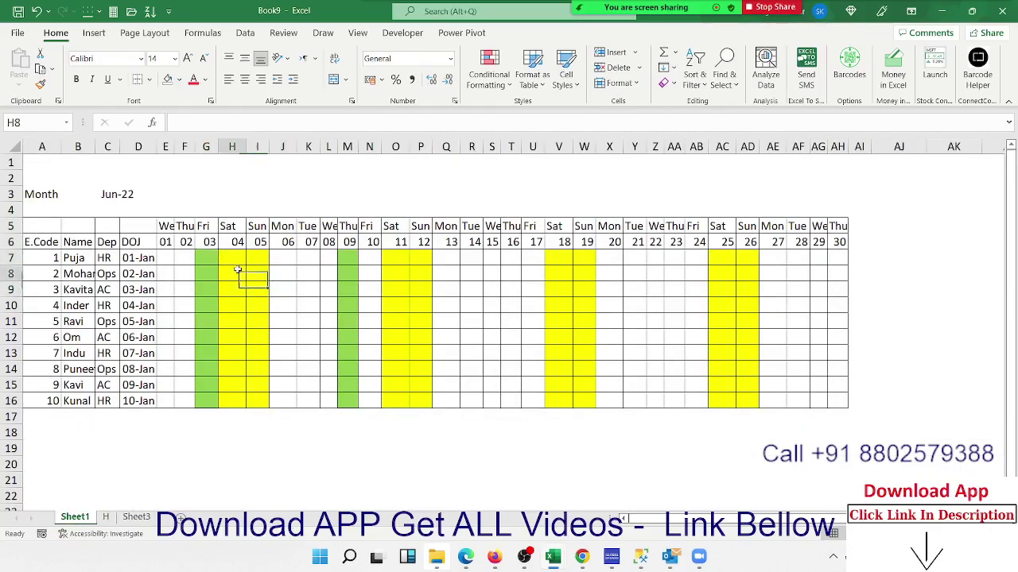
pyautogui.click(163, 242)
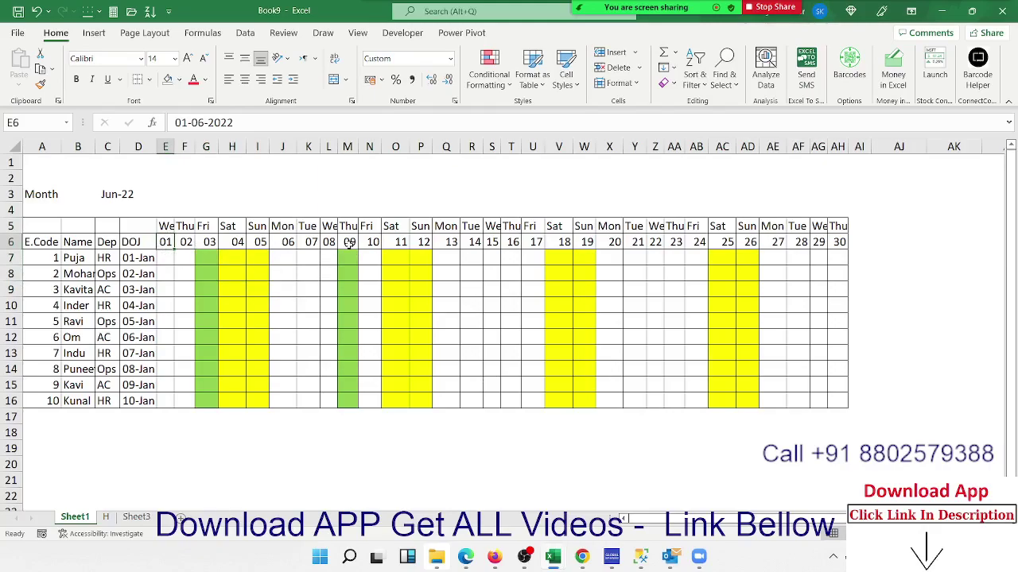
pyautogui.moveTo(348, 245); pyautogui.dragTo(348, 384)
pyautogui.click(105, 517)
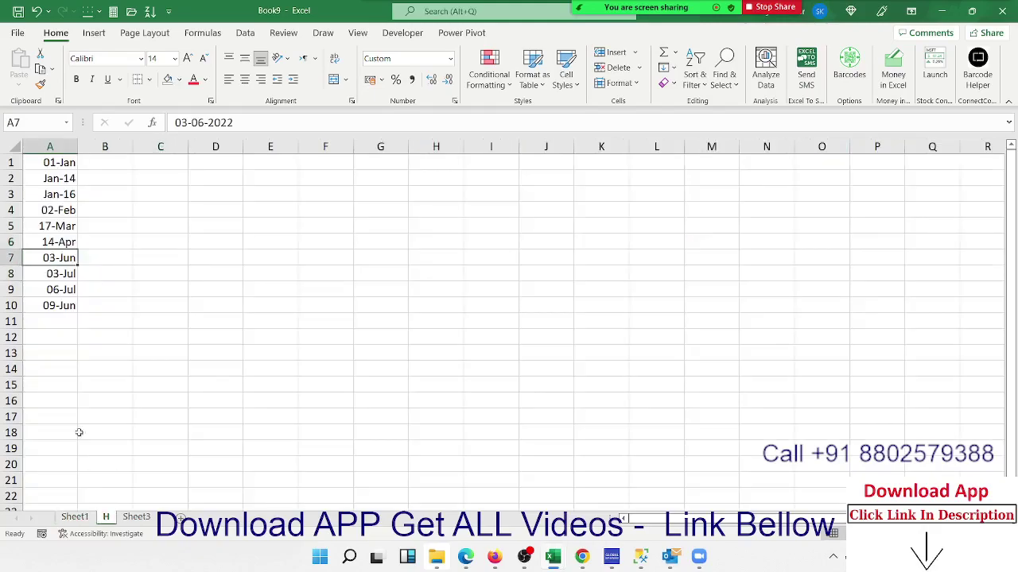
pyautogui.click(64, 309)
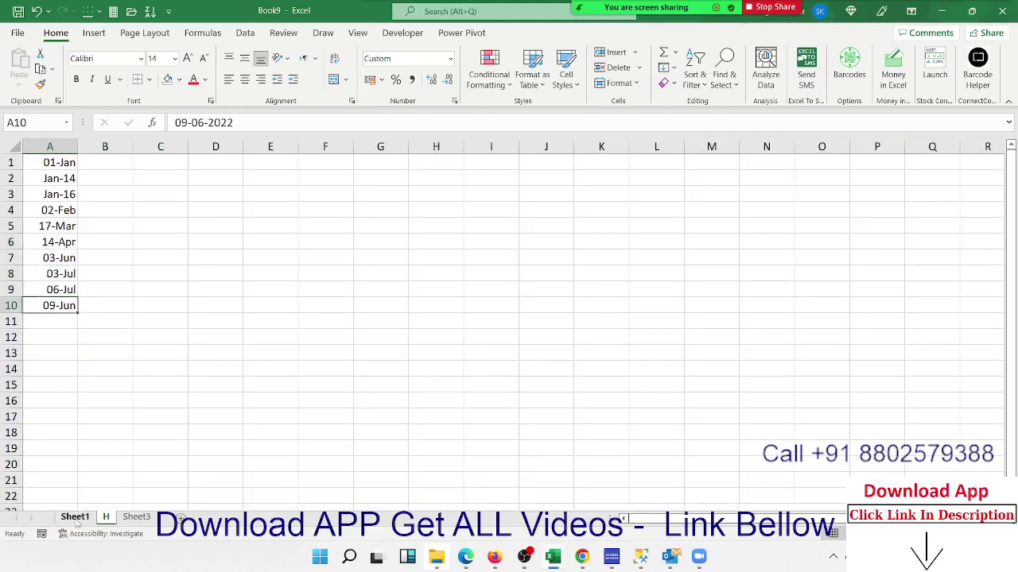
pyautogui.click(75, 517)
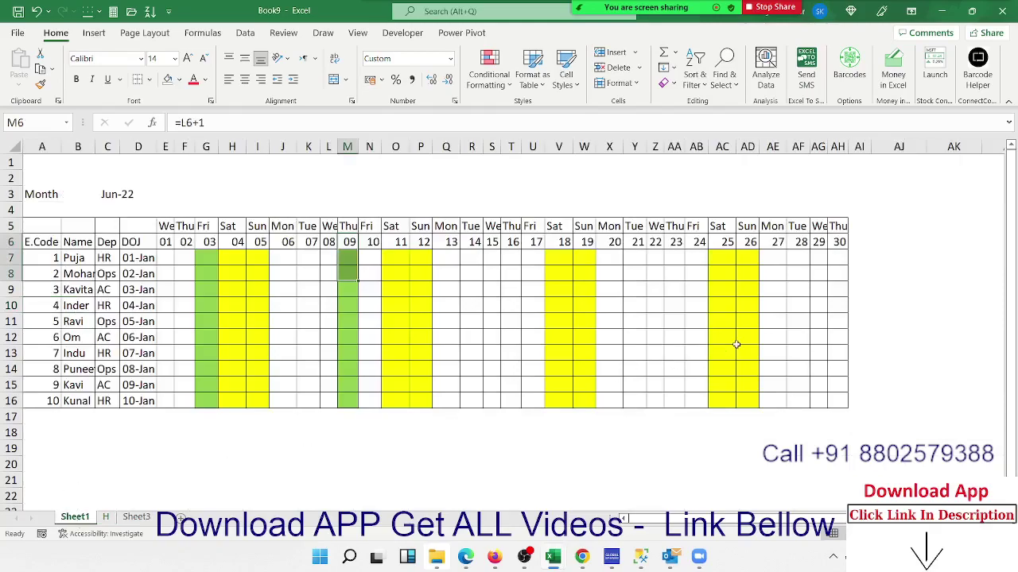
# Enter 1/7 in E6 so the grid covers Jul-22, then inspect G6's =F6+1 formula.
pyautogui.click(165, 242)
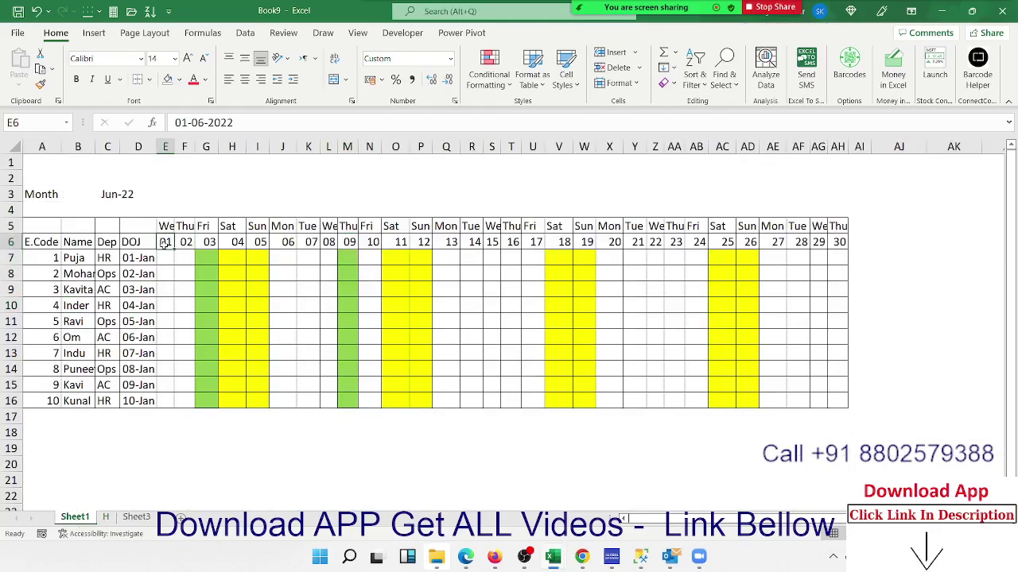
pyautogui.write('1/7')
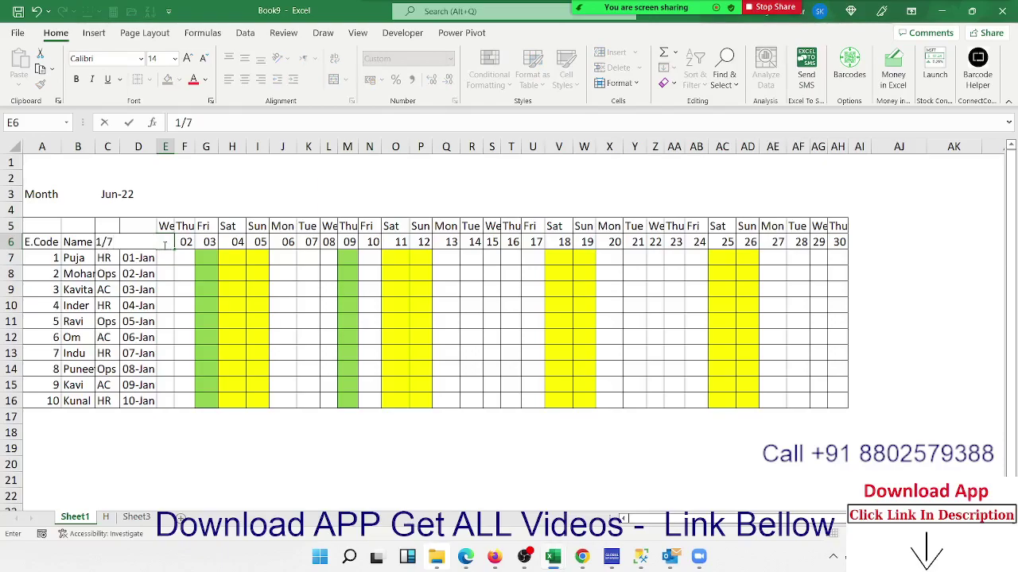
pyautogui.press('Return')
pyautogui.press('Return')
pyautogui.press('Up')
pyautogui.press('Right')
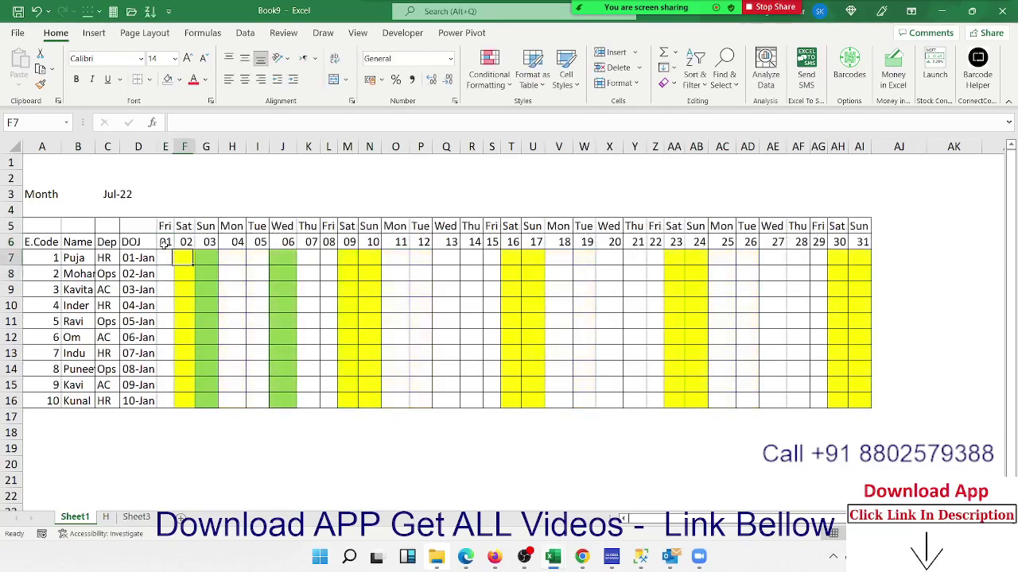
pyautogui.press('Right')
pyautogui.press('Up')
pyautogui.press('Up')
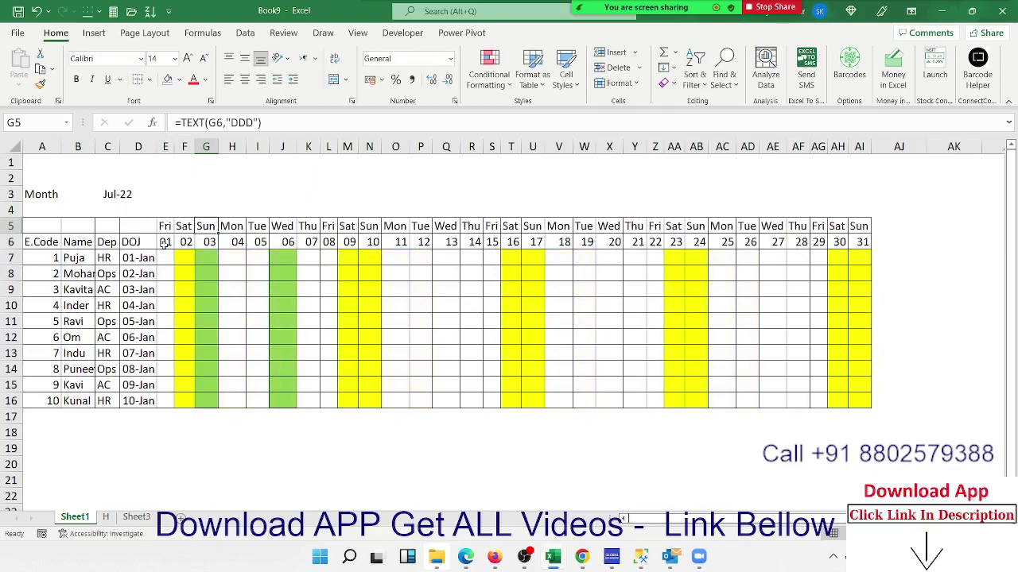
pyautogui.press('Down')
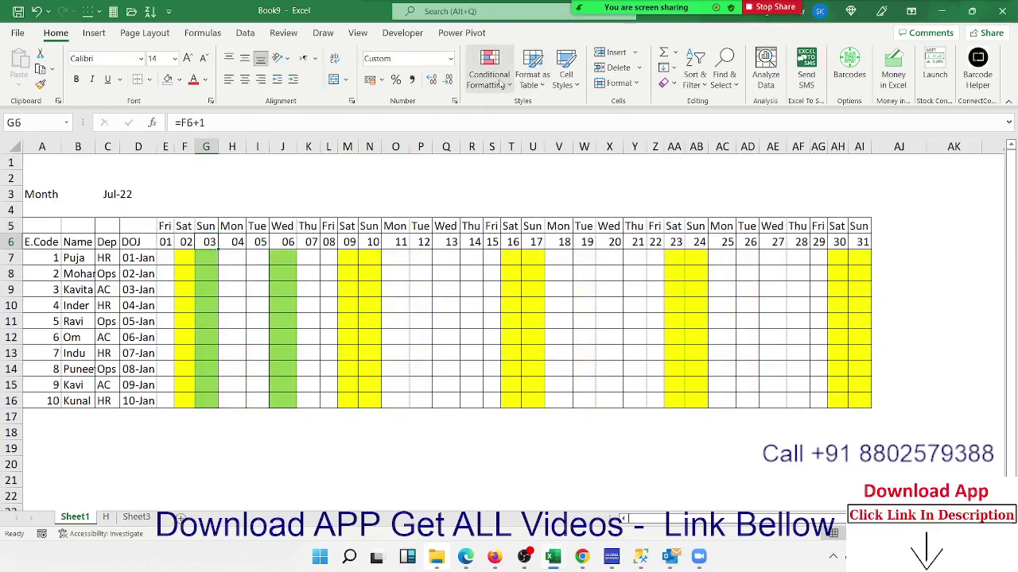
# Open the conditional formatting rules list from cell J9 inside the grid.
pyautogui.click(489, 72)
pyautogui.click(516, 302)
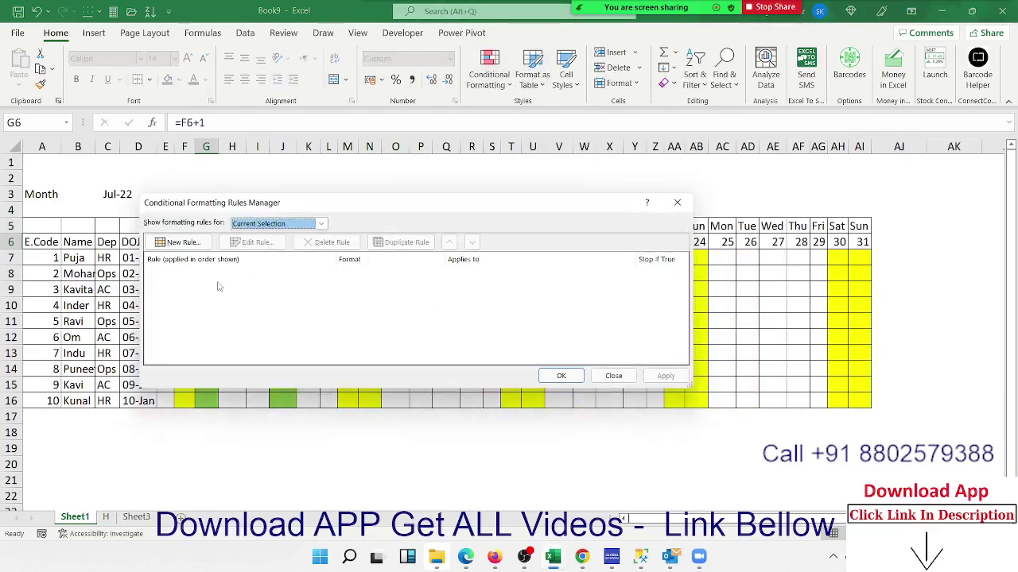
pyautogui.click(613, 376)
pyautogui.click(282, 290)
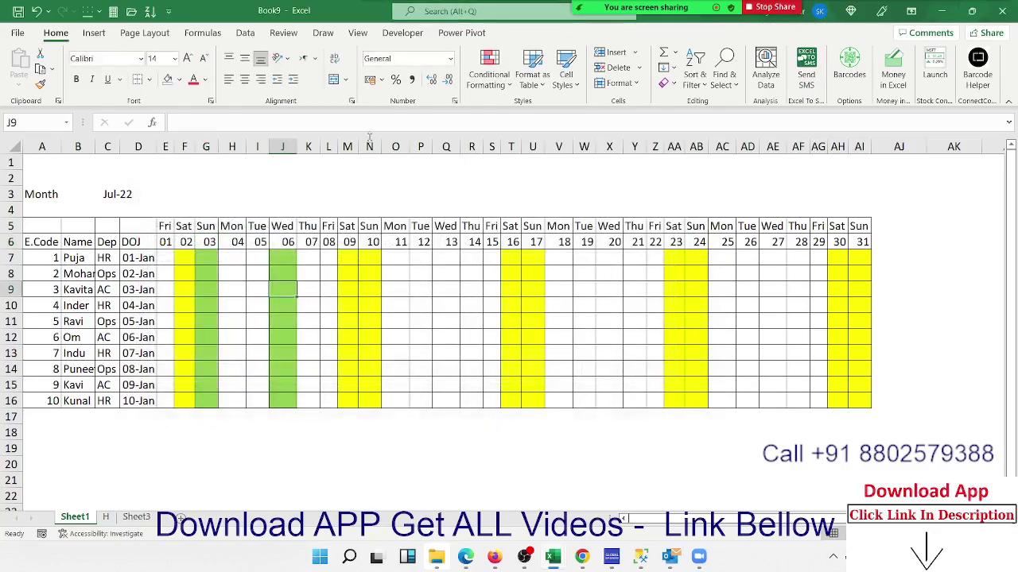
pyautogui.click(489, 72)
pyautogui.click(517, 302)
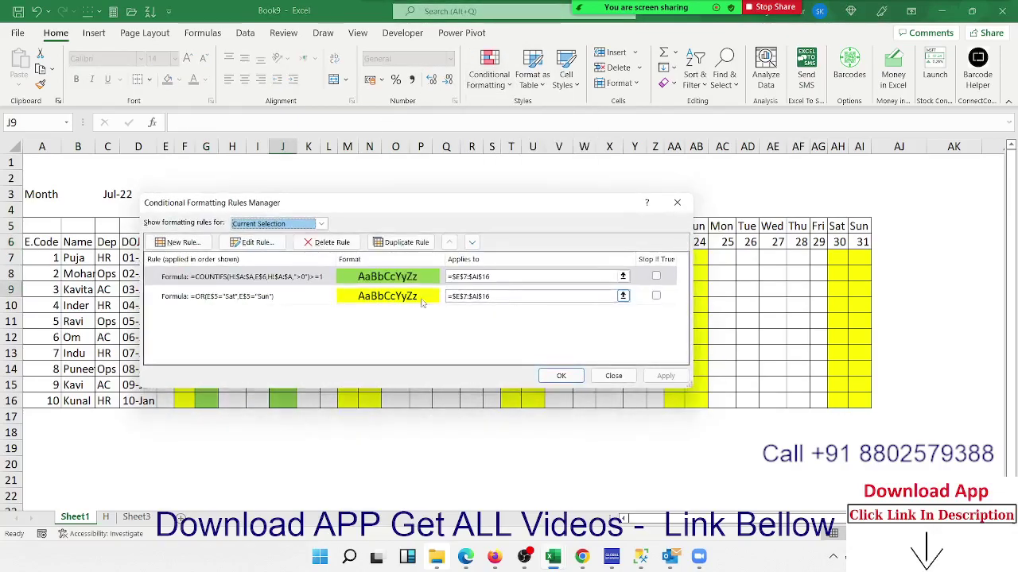
# Edit the green COUNTIFS rule to reference E$6 instead of F$6 and apply it.
pyautogui.click(288, 283)
pyautogui.doubleClick(288, 280)
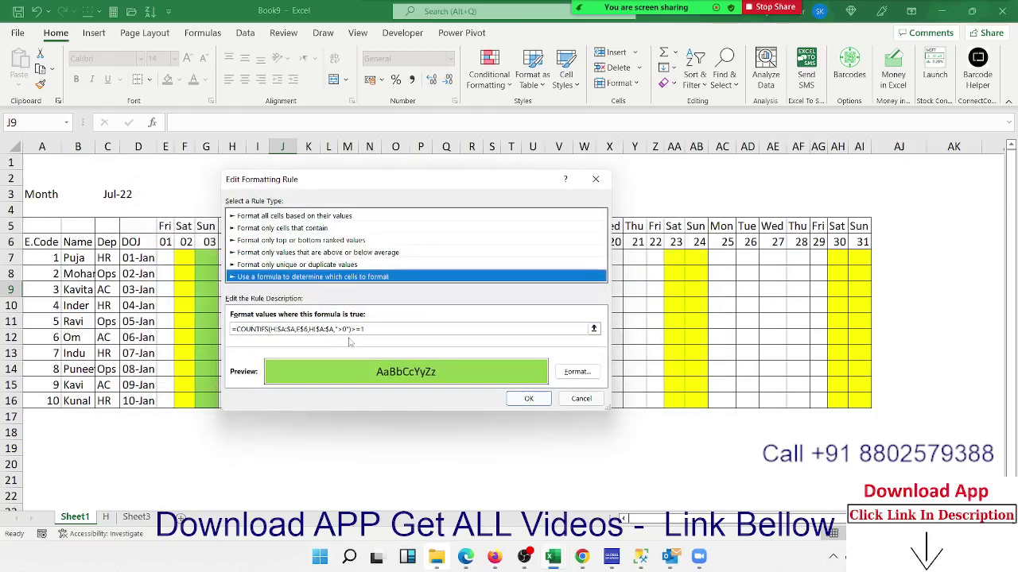
pyautogui.click(529, 400)
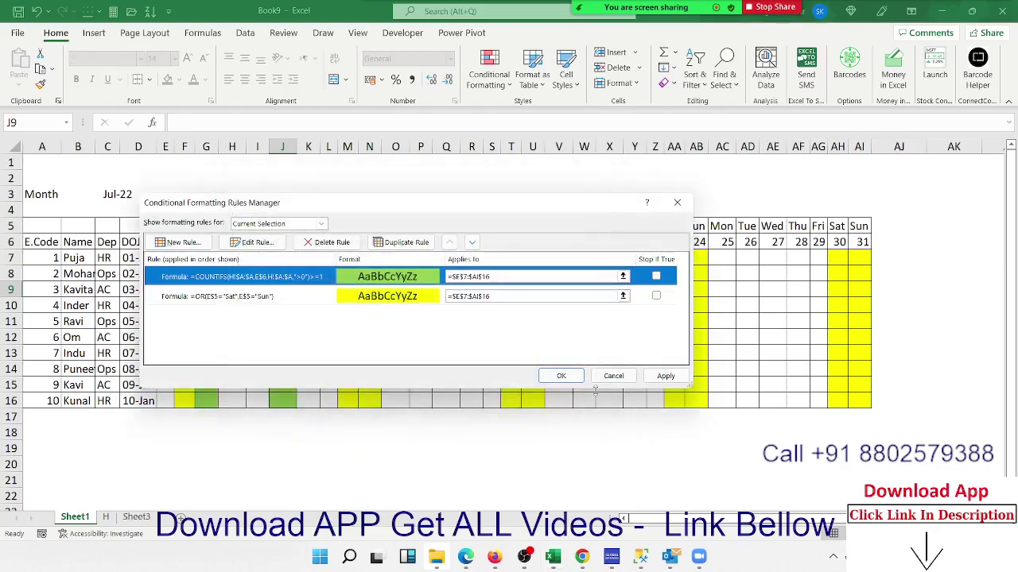
pyautogui.click(662, 388)
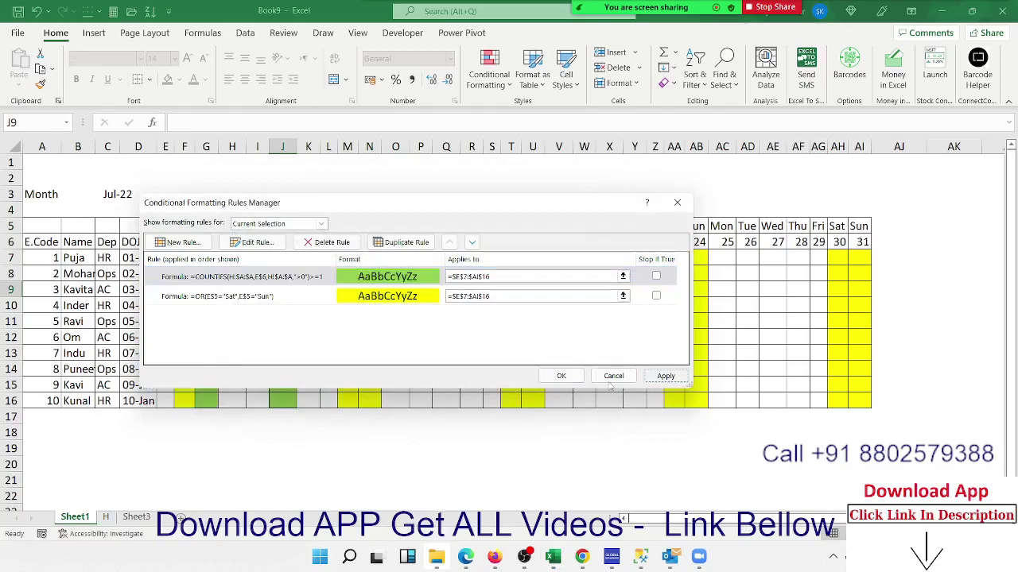
pyautogui.click(574, 376)
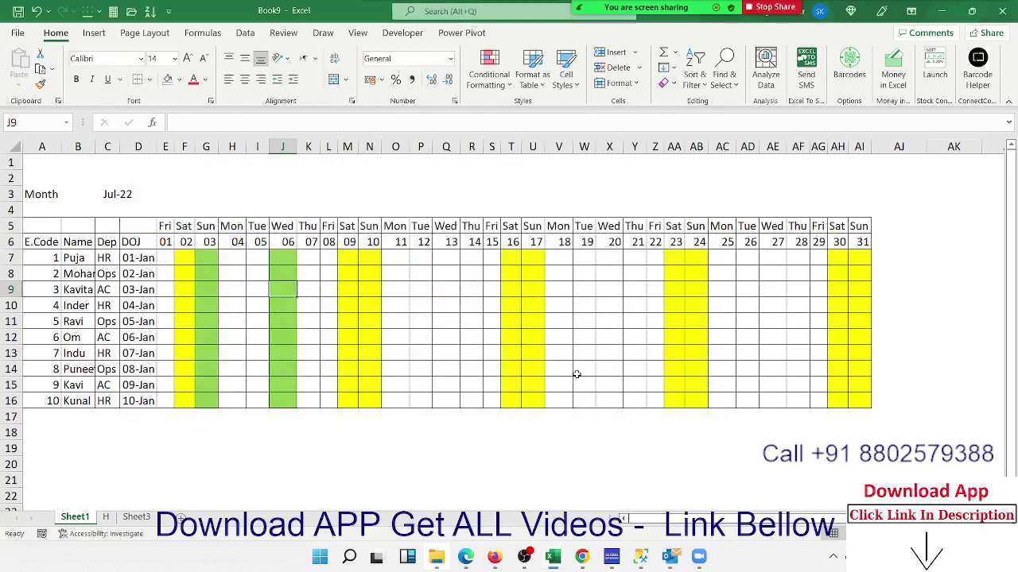
pyautogui.click(312, 300)
pyautogui.press('Right')
pyautogui.press('Right')
pyautogui.press('Right')
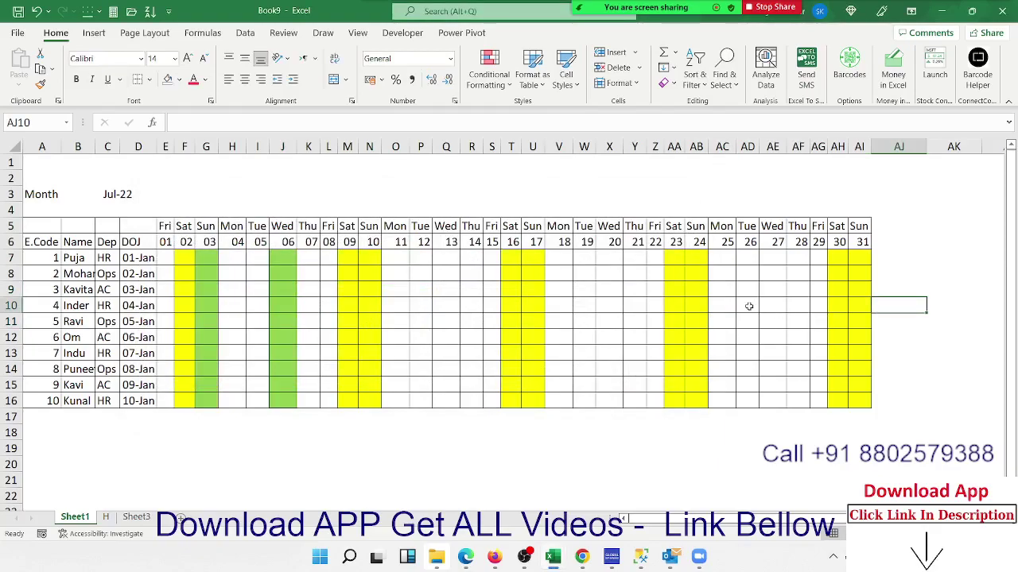
# Add an Equal To rule on E7:AI16 highlighting "l" with light red fill and dark red text.
pyautogui.moveTo(166, 253); pyautogui.dragTo(850, 405)
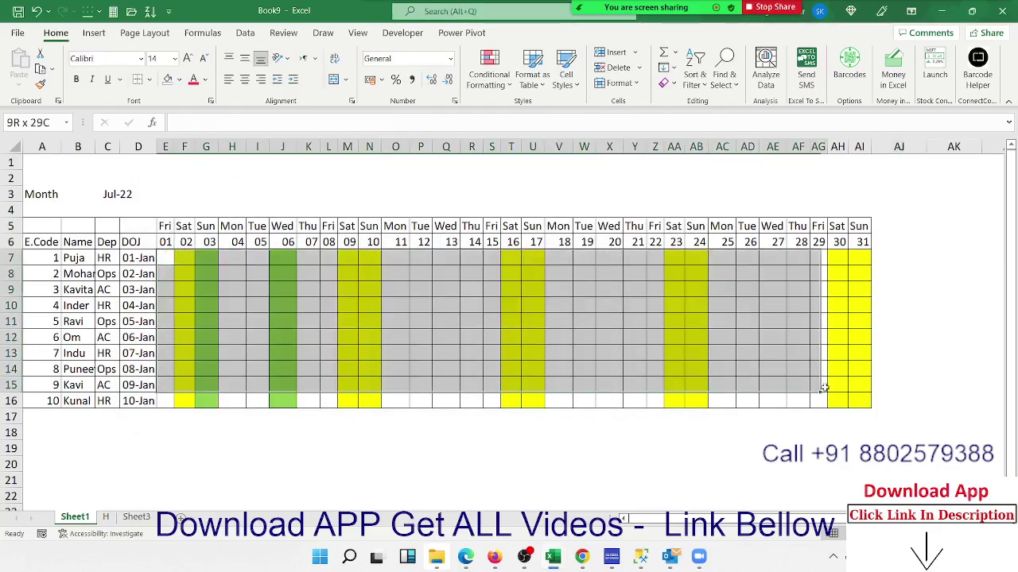
pyautogui.click(489, 73)
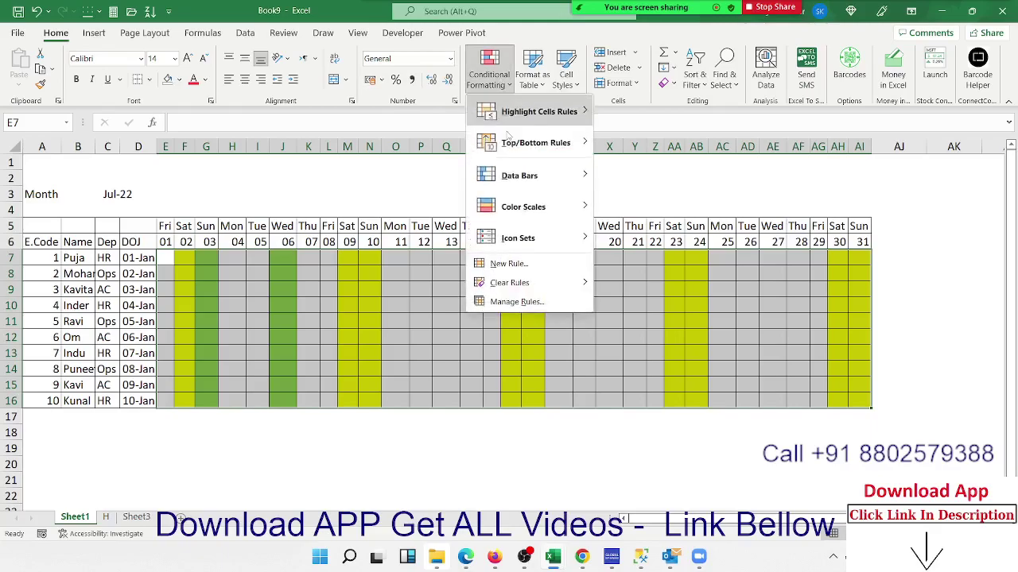
pyautogui.moveTo(557, 111)
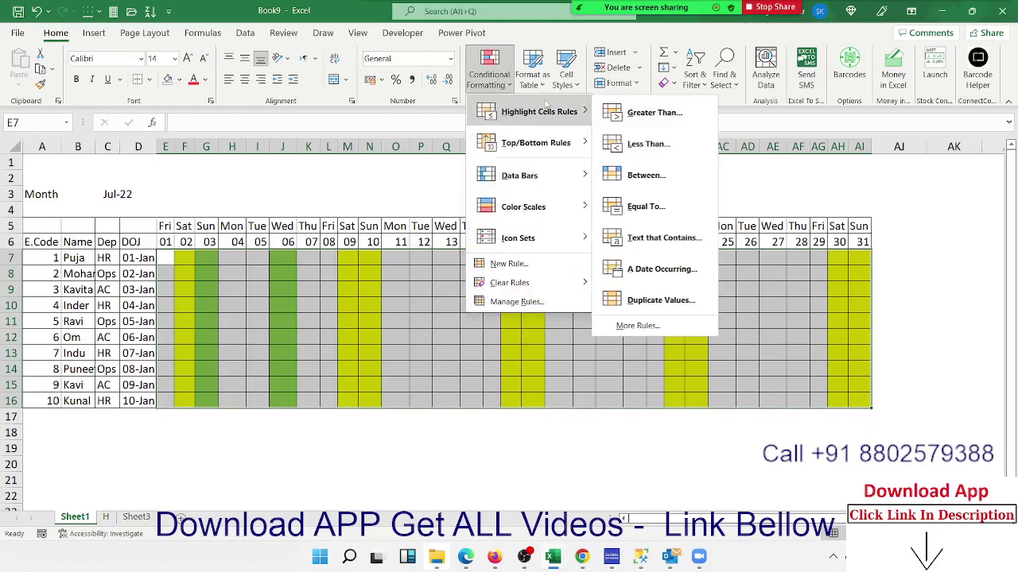
pyautogui.click(672, 207)
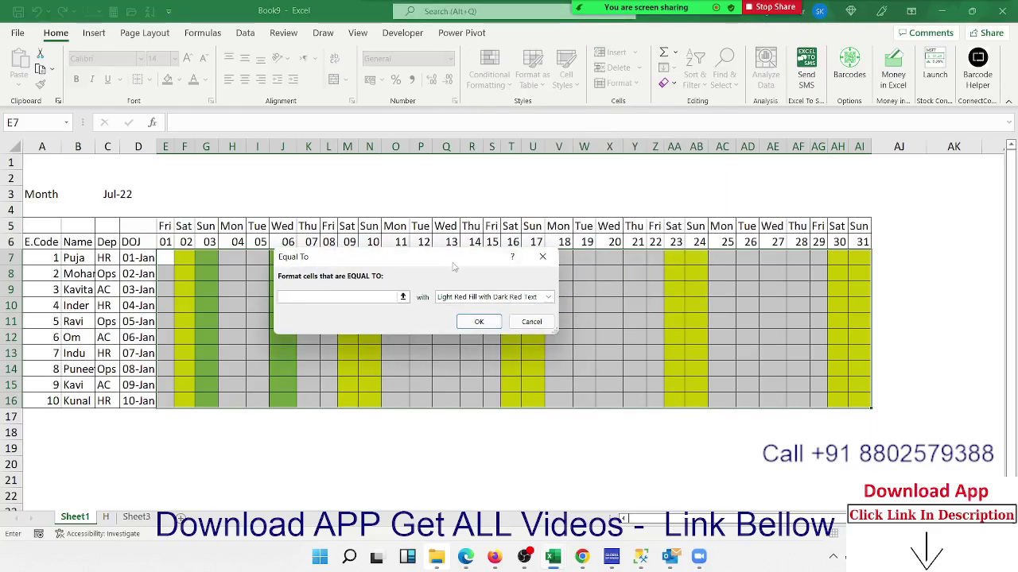
pyautogui.write('(')
pyautogui.click(480, 322)
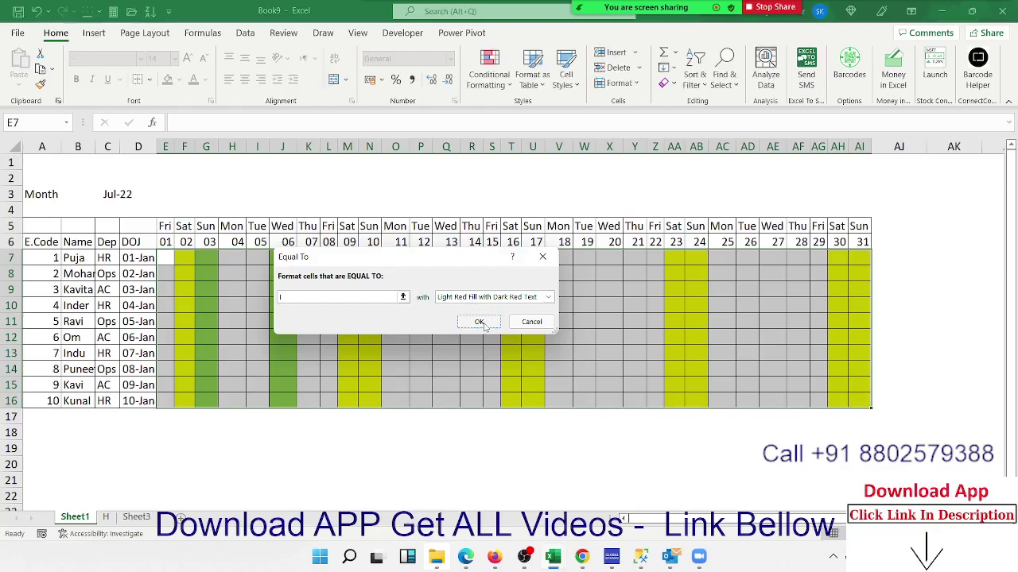
pyautogui.click(482, 322)
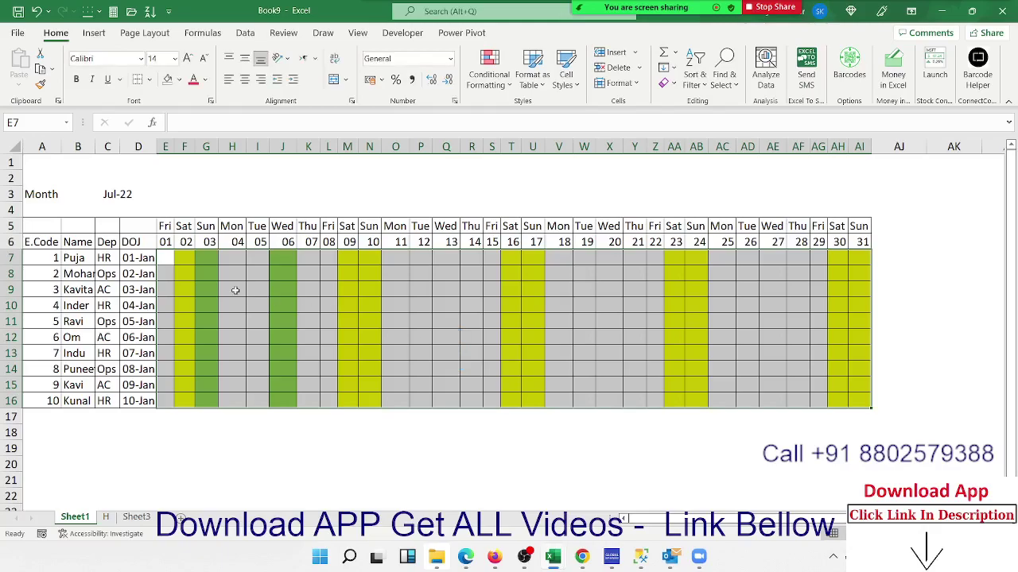
# Check the conditional formatting rules on weekday heading E5, which has none.
pyautogui.click(165, 242)
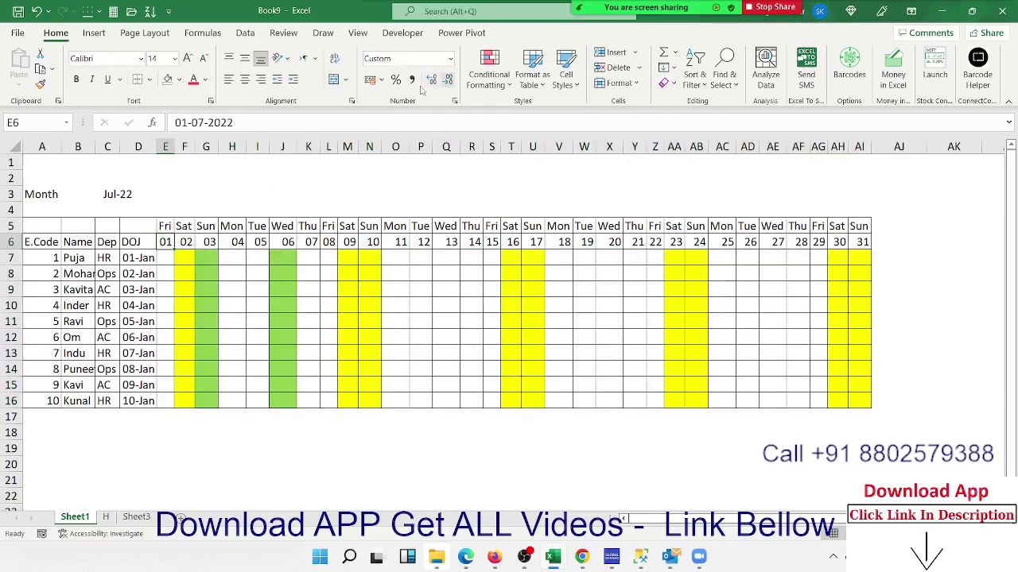
pyautogui.click(166, 226)
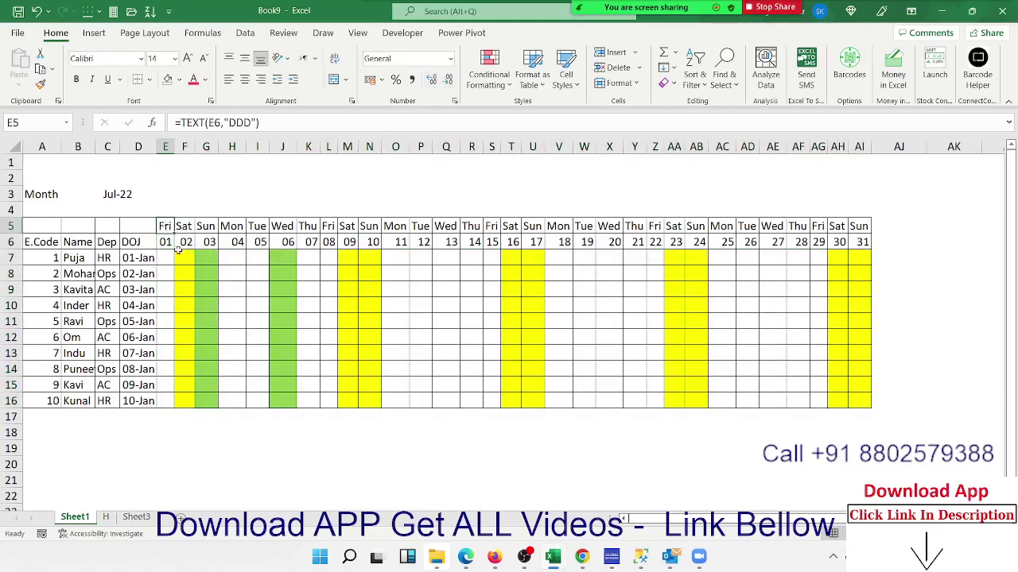
pyautogui.click(489, 72)
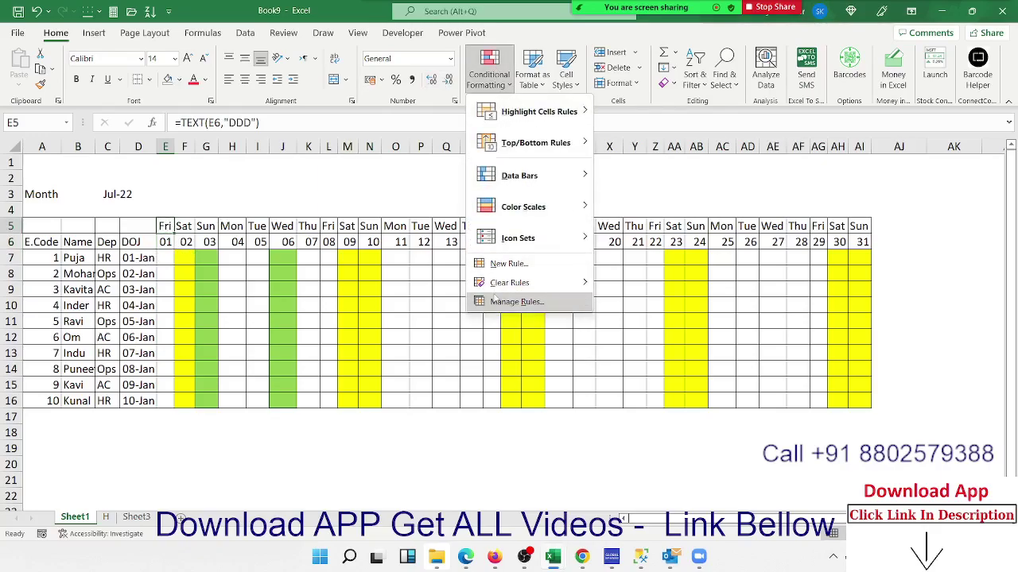
pyautogui.click(496, 302)
pyautogui.click(610, 375)
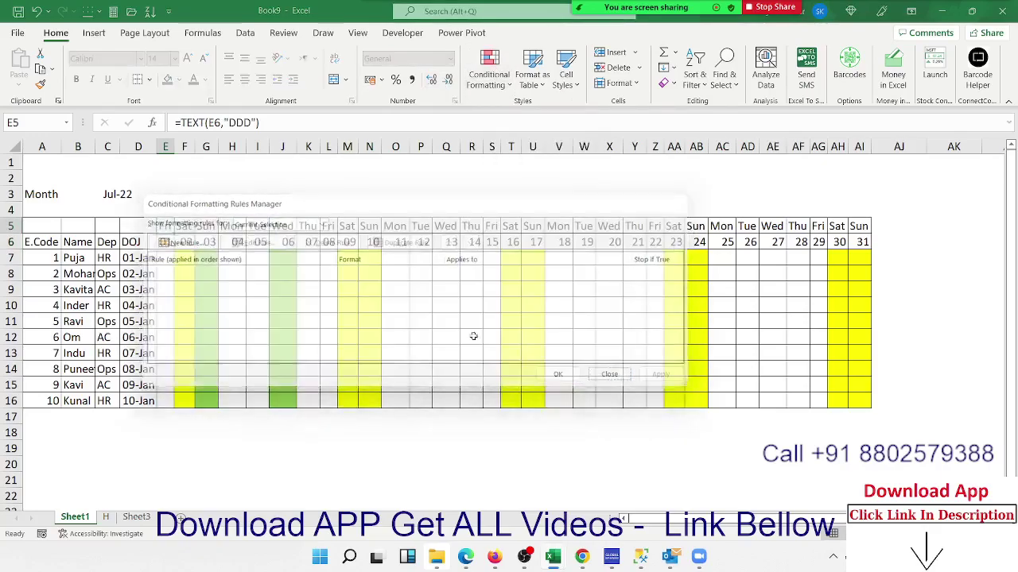
# Open the green COUNTIFS rule from E7 and review its formula.
pyautogui.click(170, 258)
pyautogui.click(489, 70)
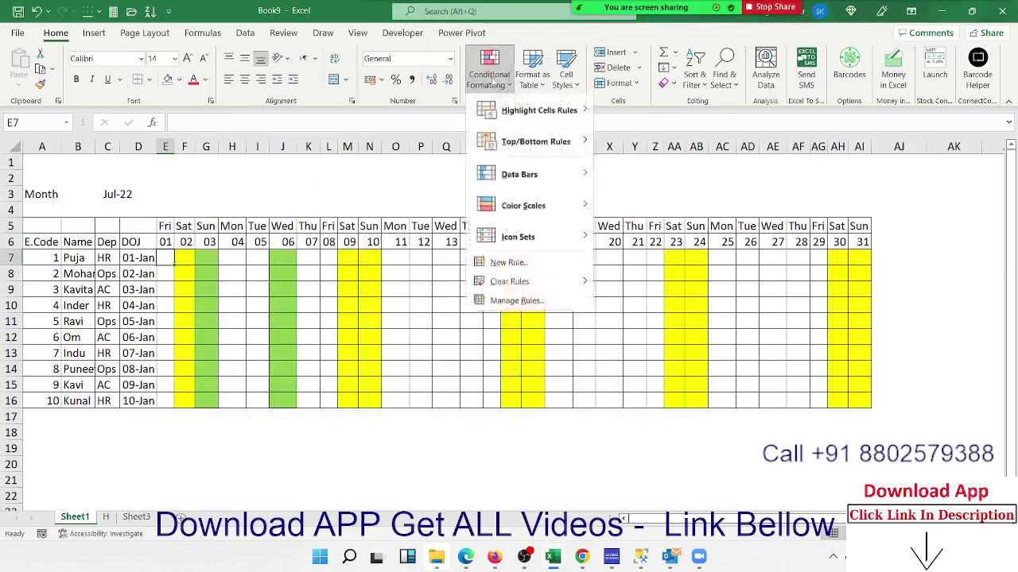
pyautogui.click(517, 302)
pyautogui.doubleClick(253, 302)
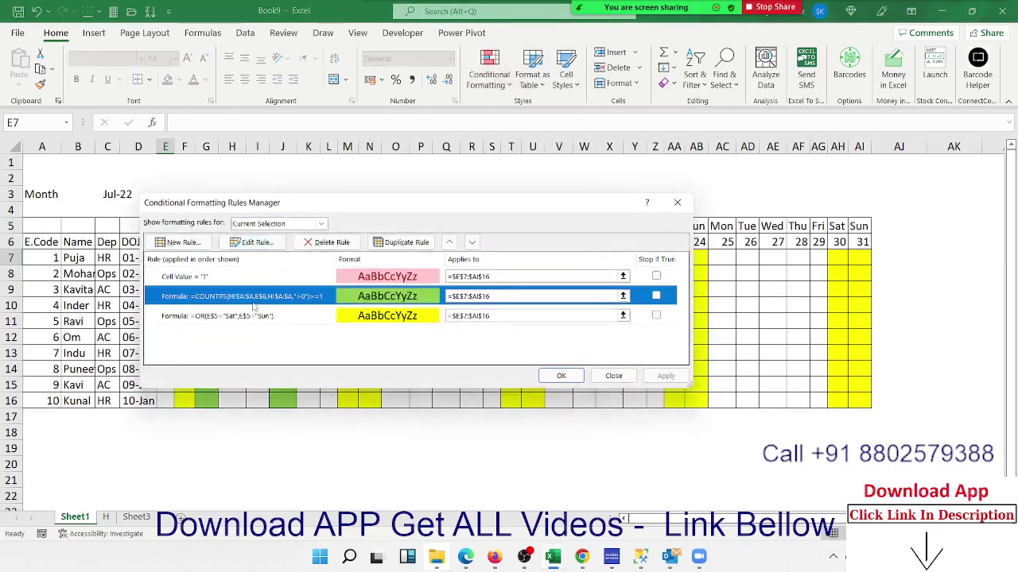
pyautogui.click(280, 327)
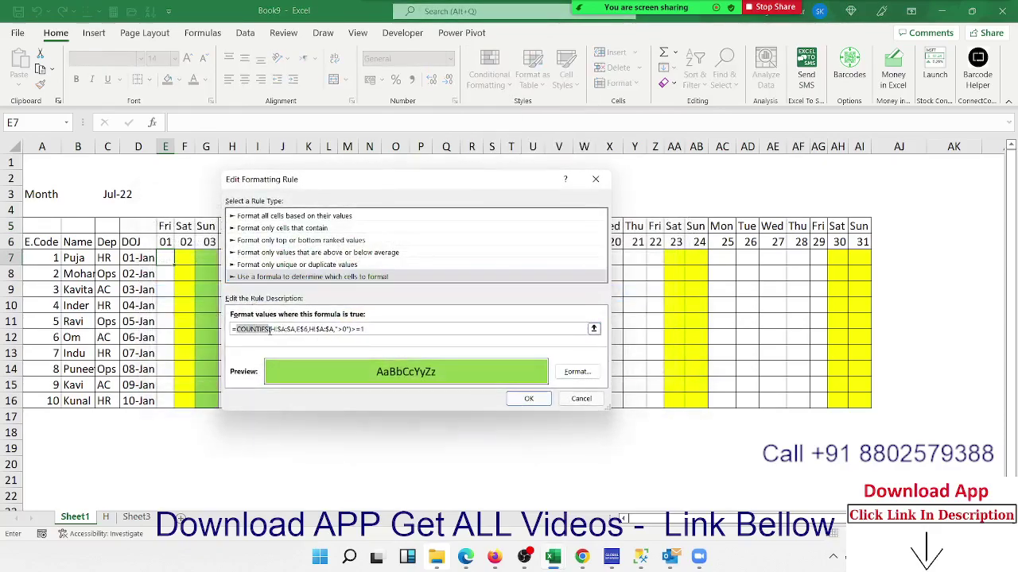
pyautogui.moveTo(364, 330); pyautogui.dragTo(242, 329)
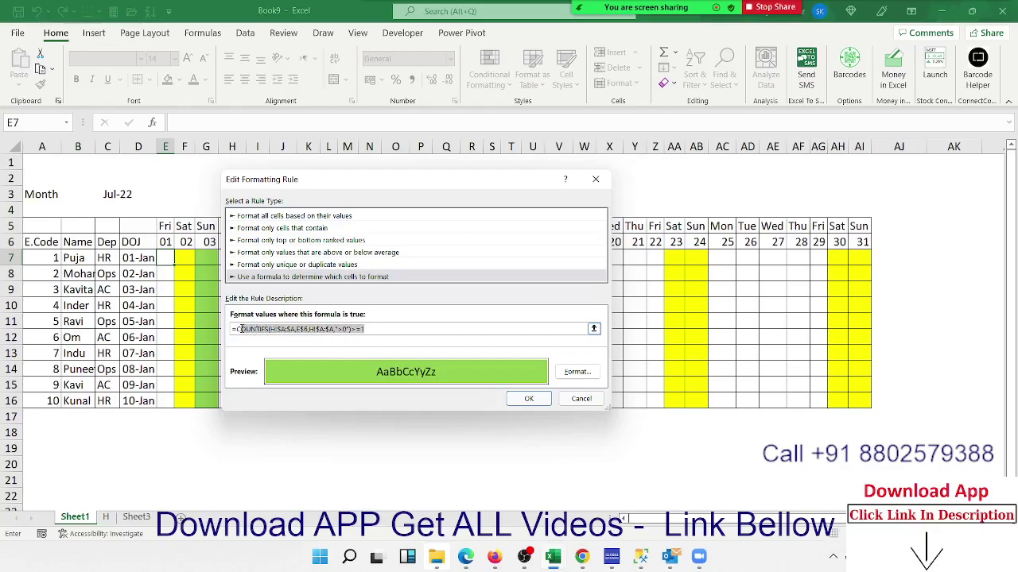
pyautogui.moveTo(241, 329); pyautogui.dragTo(236, 329)
pyautogui.click(529, 399)
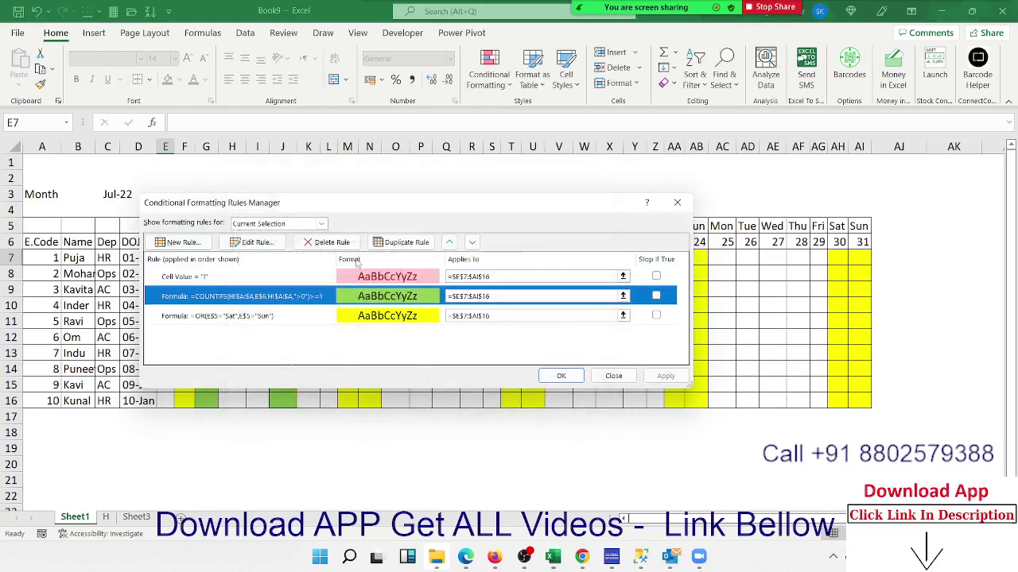
# Delete the green COUNTIFS rule and apply the change.
pyautogui.click(326, 243)
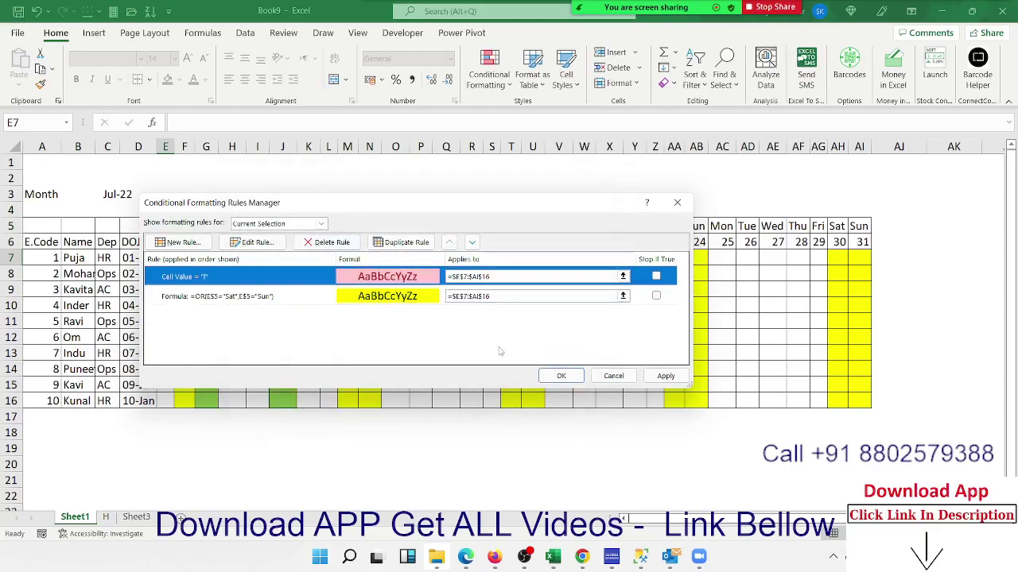
pyautogui.click(664, 376)
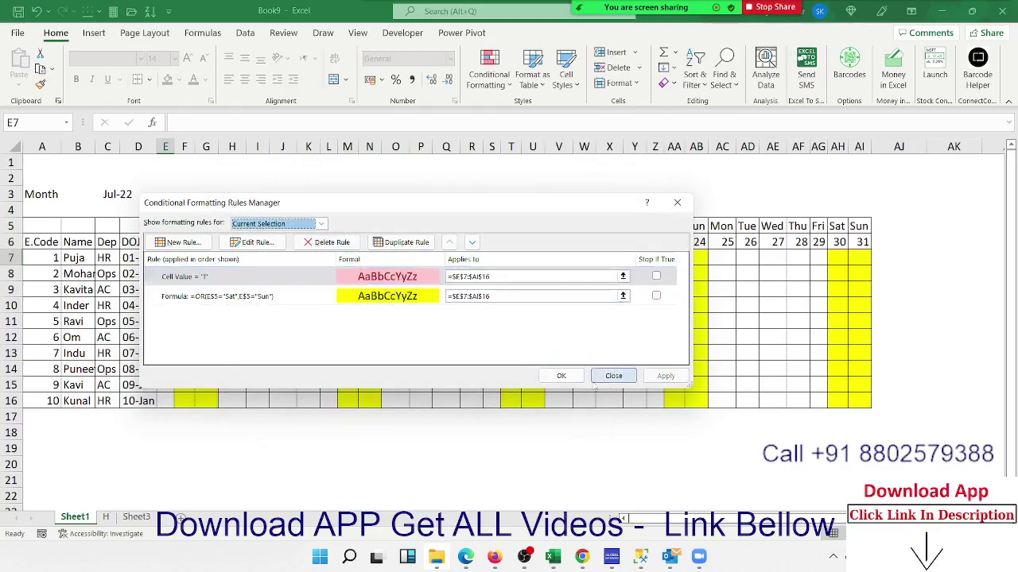
pyautogui.click(568, 379)
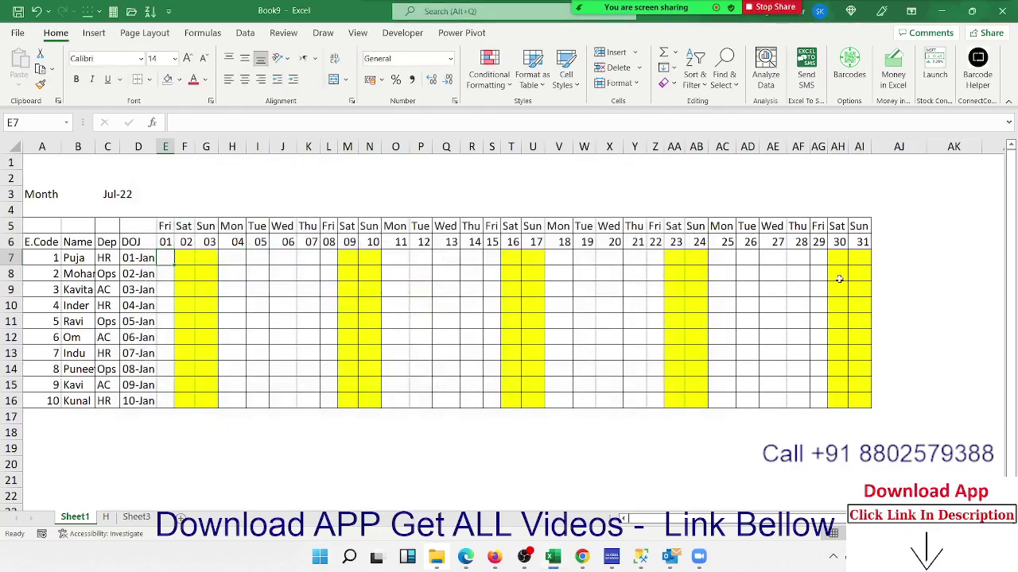
# Change AG6's IFERROR/EOMONTH formula to return " " instead of "" and fill it to AI6.
pyautogui.click(804, 256)
pyautogui.click(818, 244)
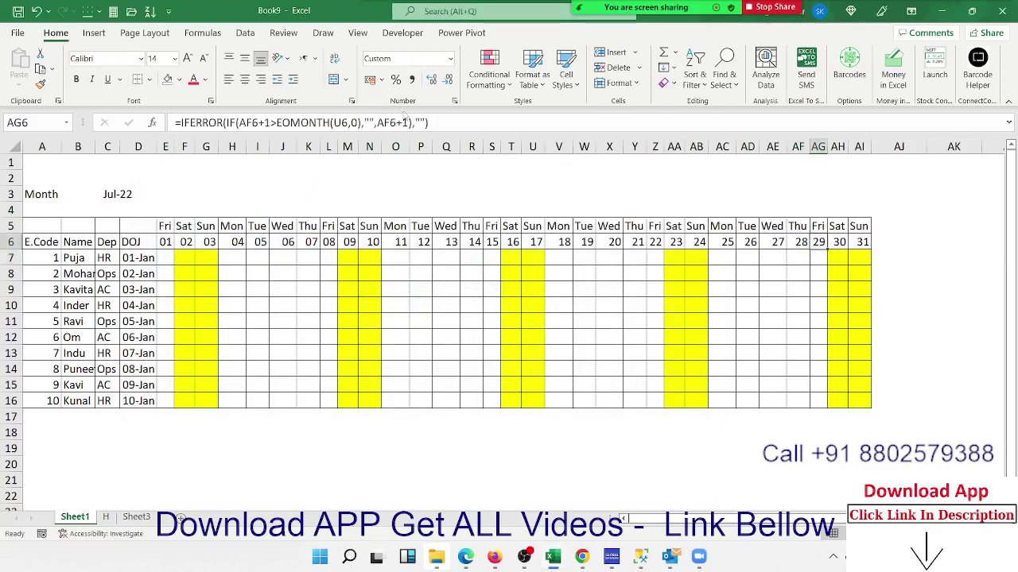
pyautogui.click(369, 122)
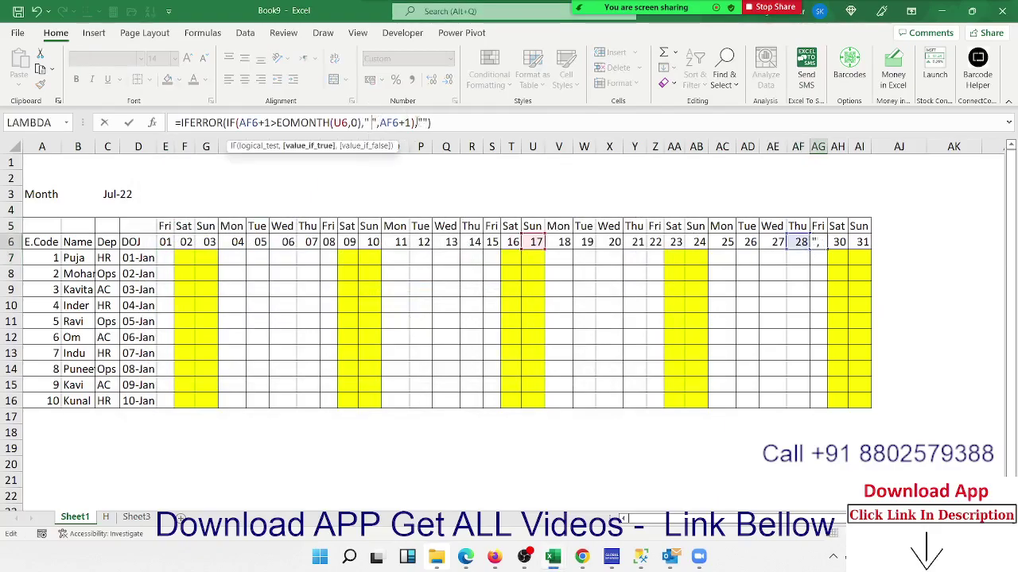
pyautogui.press('Return')
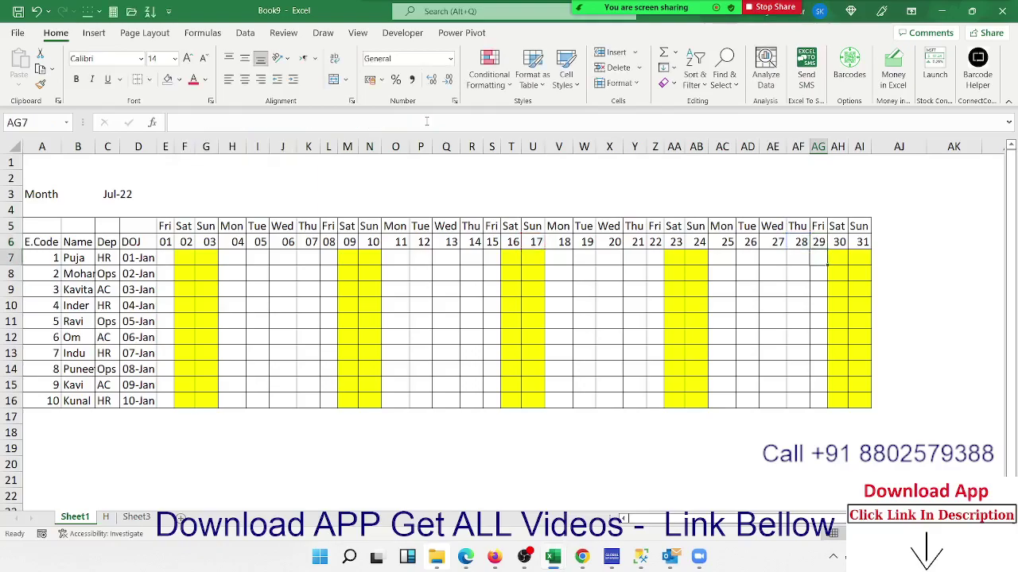
pyautogui.press('Up')
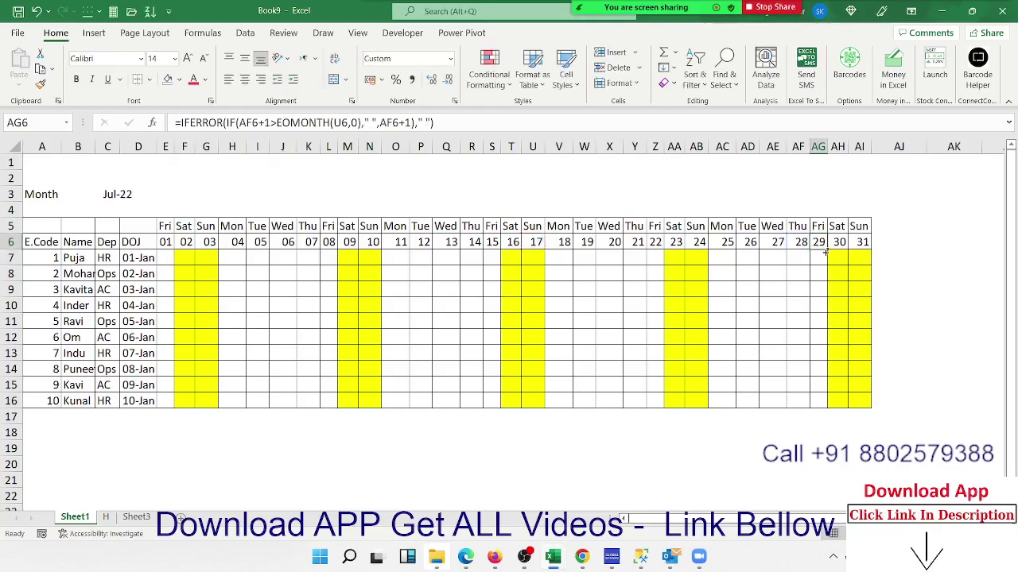
pyautogui.moveTo(825, 251); pyautogui.dragTo(863, 251)
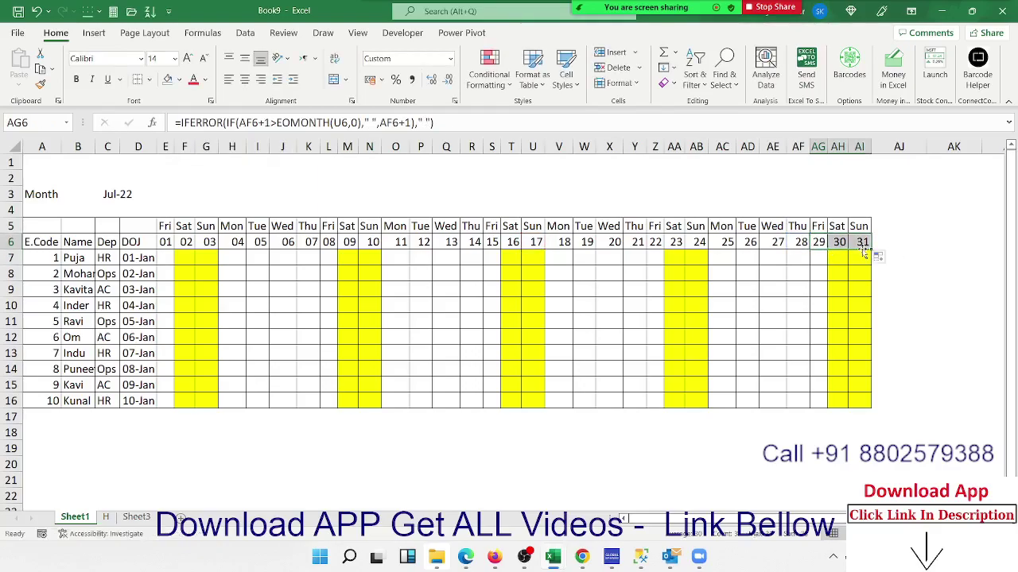
pyautogui.click(840, 245)
pyautogui.click(820, 259)
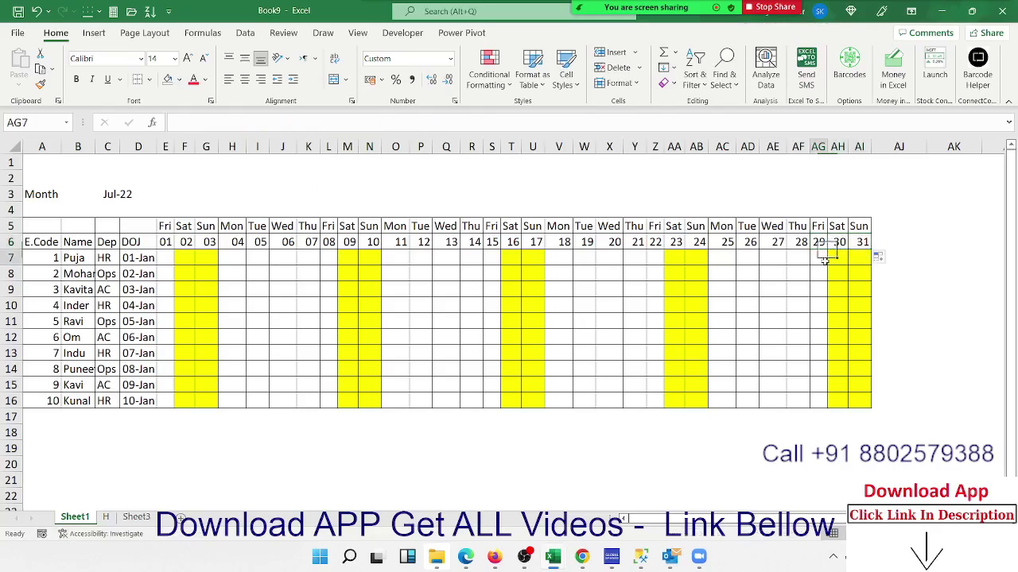
# Change the $AG$5:$AI$16 border rule to =AG$6<>" " so it tests for a single space, and reapply it.
pyautogui.click(489, 72)
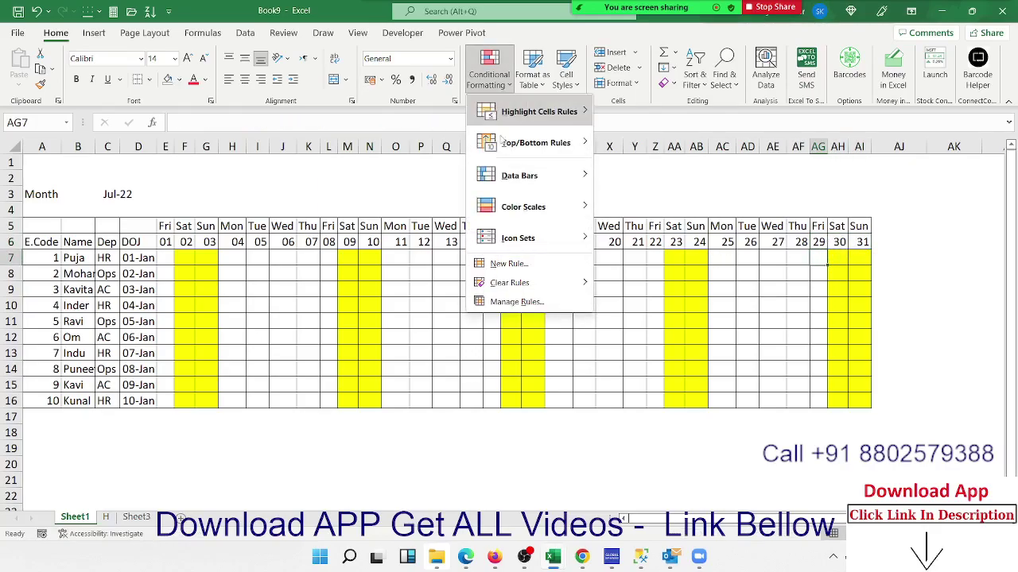
pyautogui.click(505, 300)
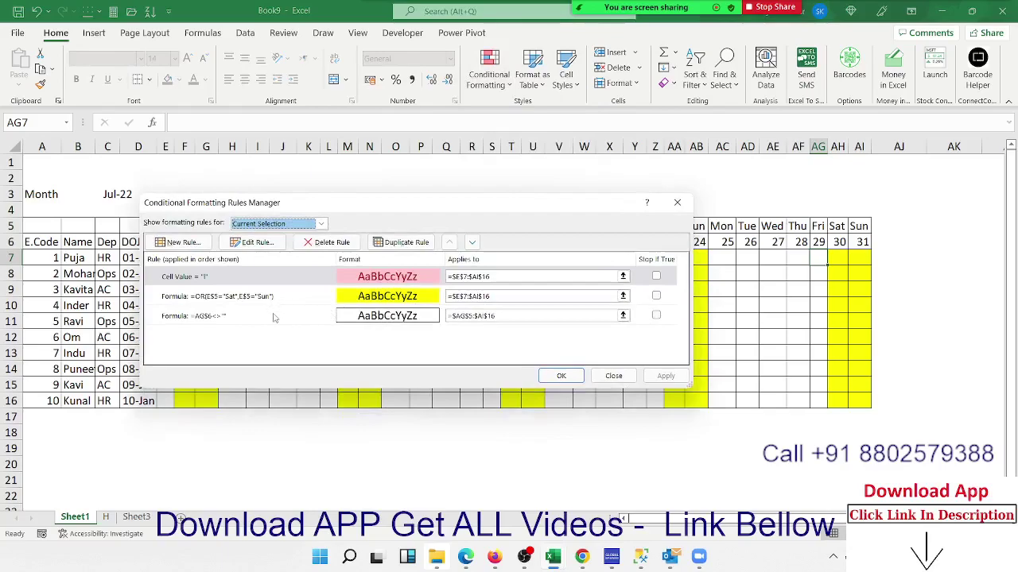
pyautogui.doubleClick(274, 317)
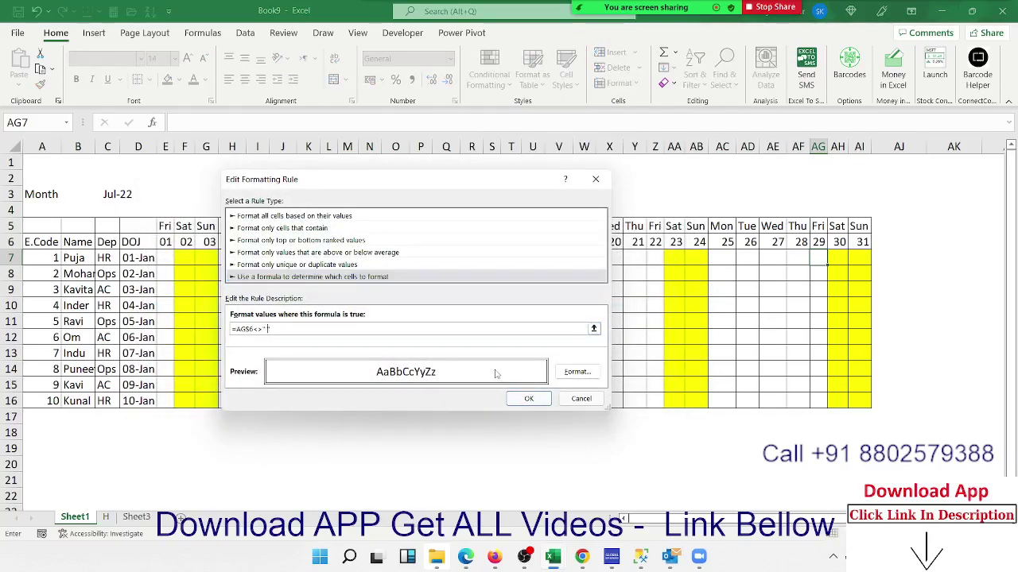
pyautogui.click(526, 399)
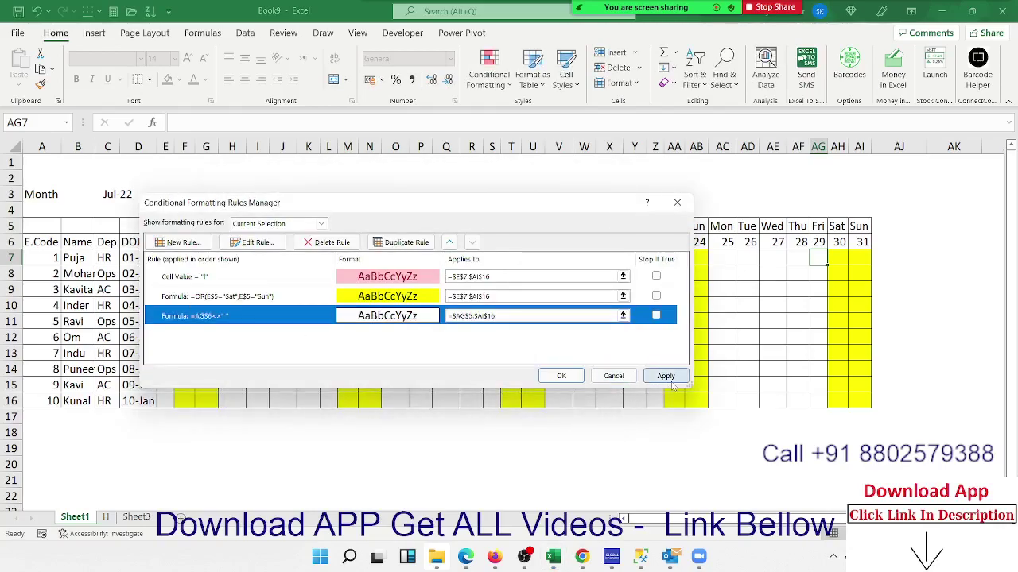
pyautogui.click(668, 380)
# In E4, enter a test COUNTIF counting E6's date against sheet H's first date cell.
pyautogui.click(562, 376)
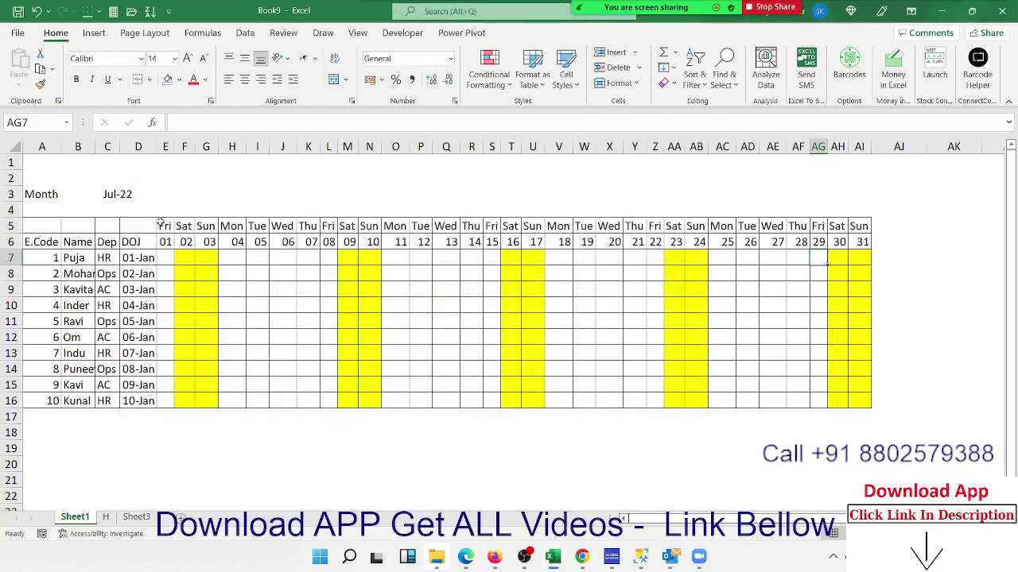
pyautogui.click(169, 240)
pyautogui.click(173, 208)
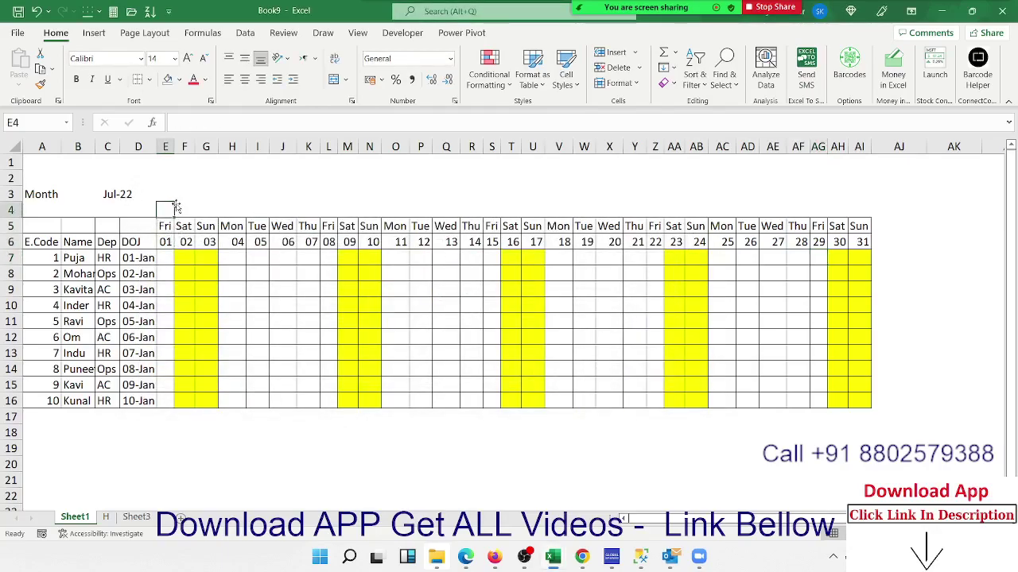
pyautogui.write('=coun')
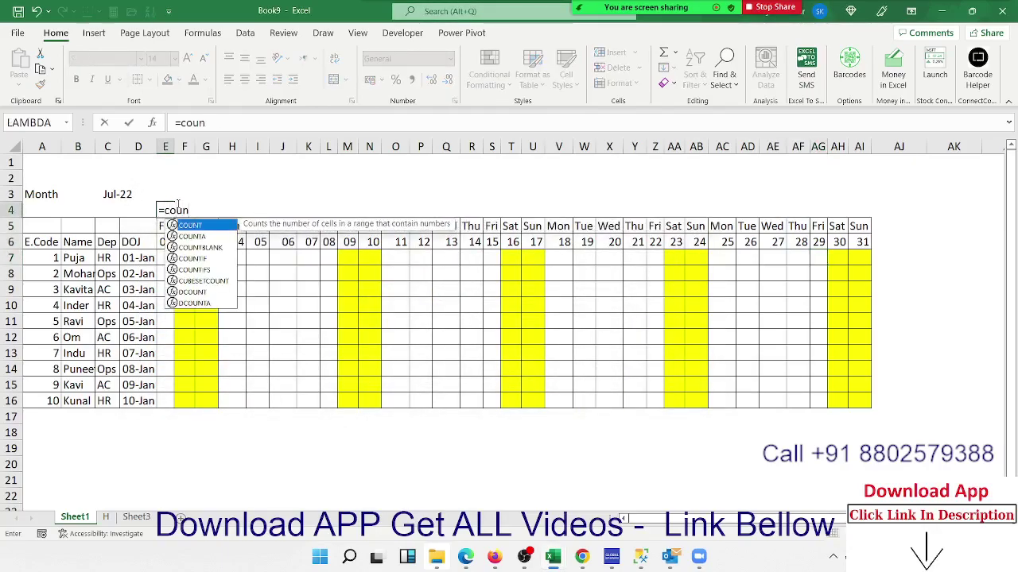
pyautogui.press('Down')
pyautogui.press('Down')
pyautogui.press('Down')
pyautogui.press('Tab')
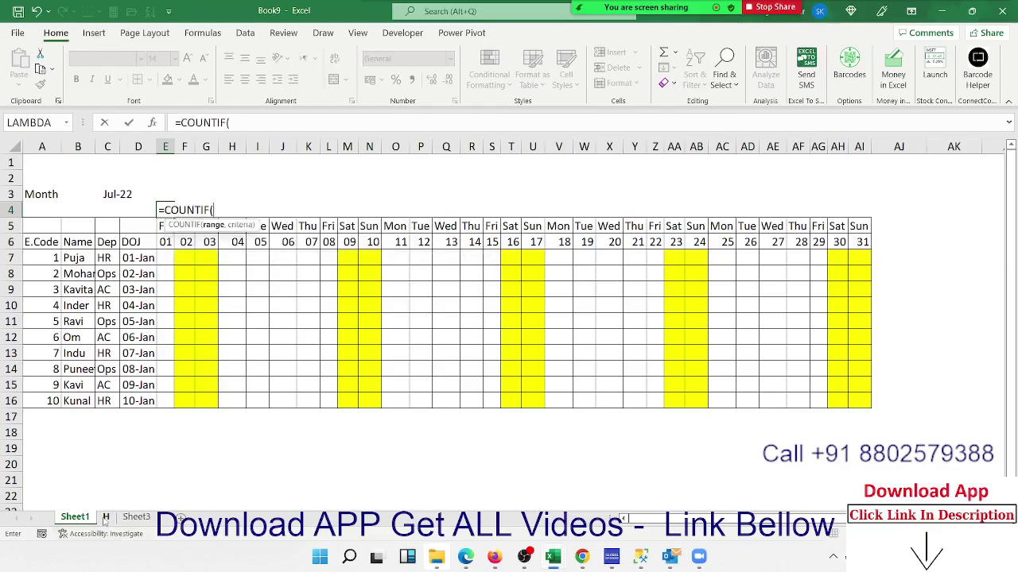
pyautogui.click(105, 517)
pyautogui.click(61, 162)
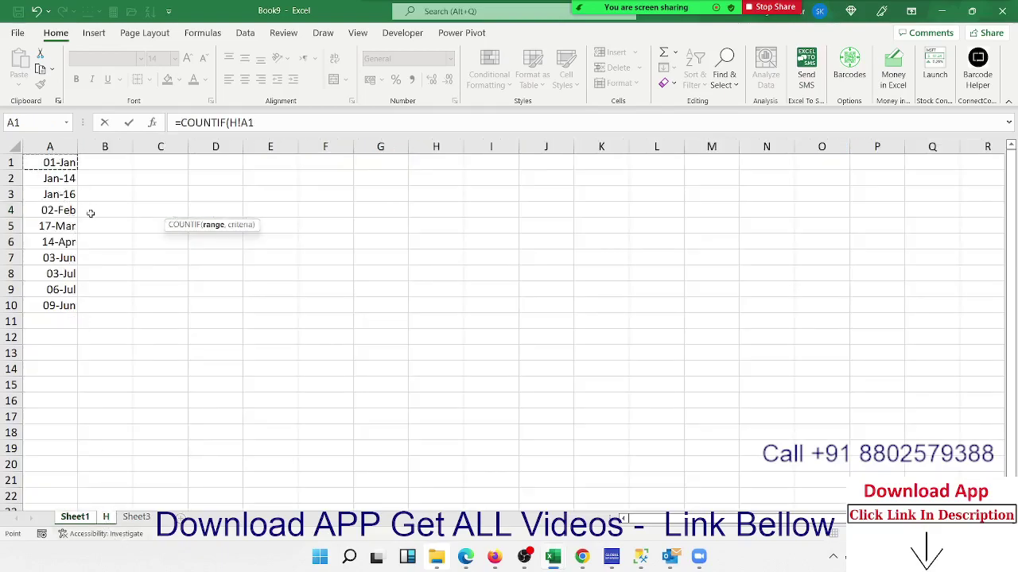
pyautogui.write(',')
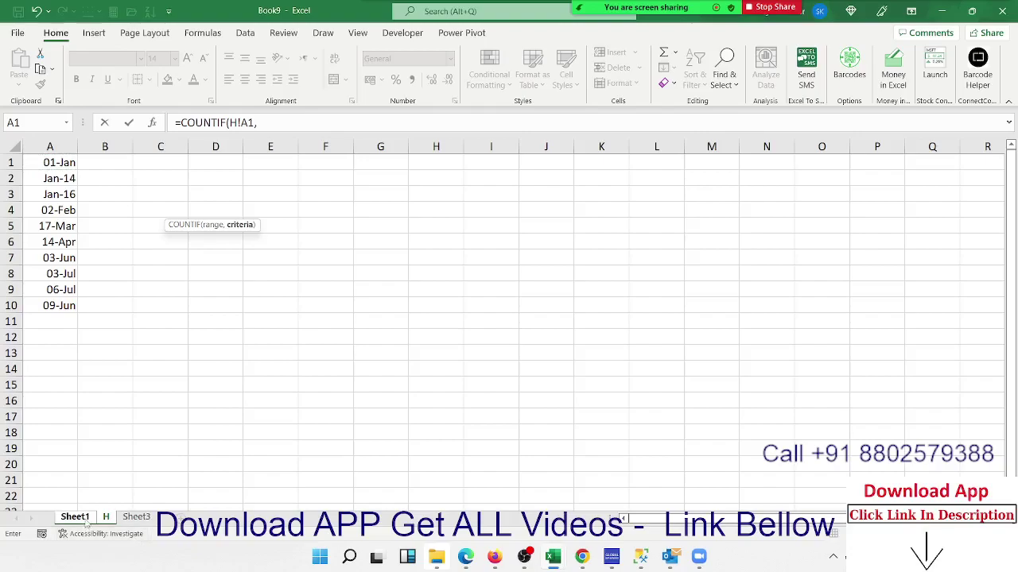
pyautogui.click(84, 519)
pyautogui.click(164, 241)
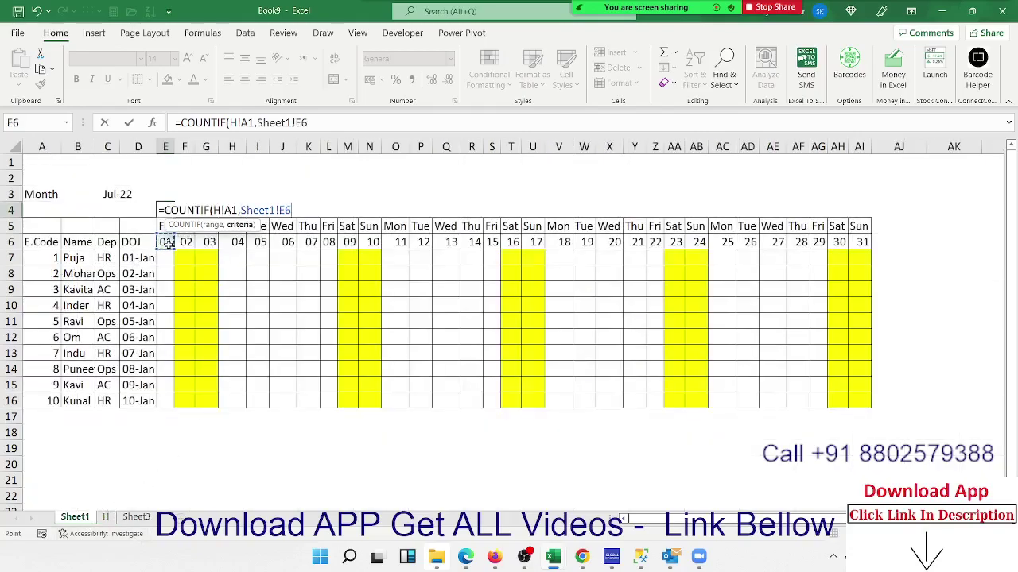
pyautogui.press('Return')
# Widen the E4 COUNTIF range to sheet H's whole column A.
pyautogui.press('Up')
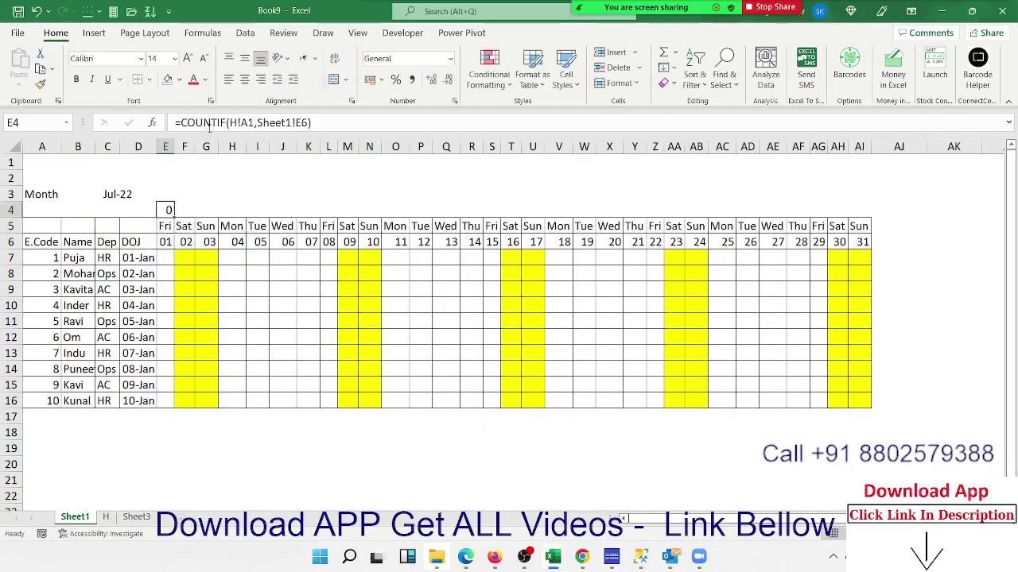
pyautogui.click(250, 122)
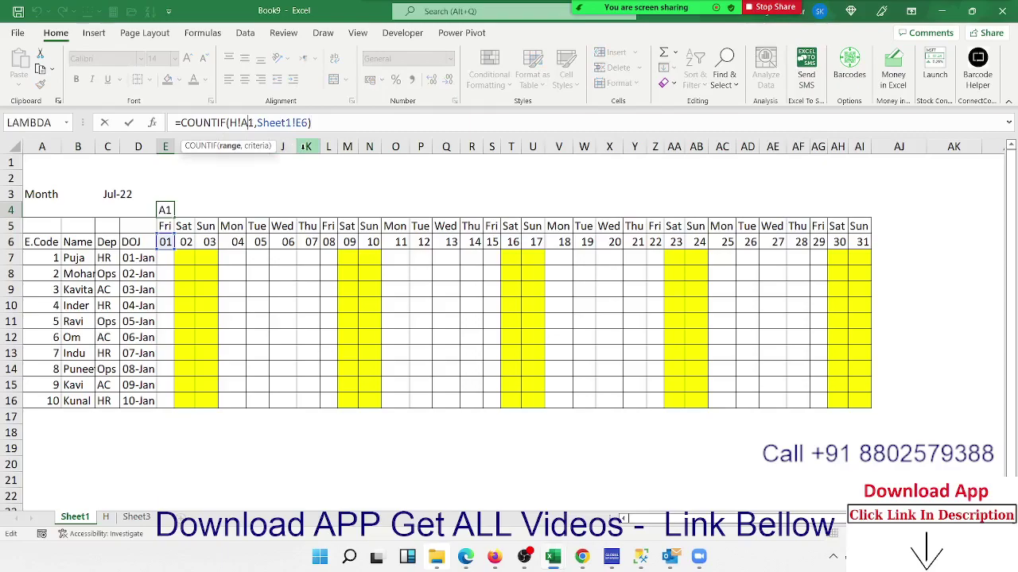
pyautogui.press('BackSpace')
pyautogui.write(':a')
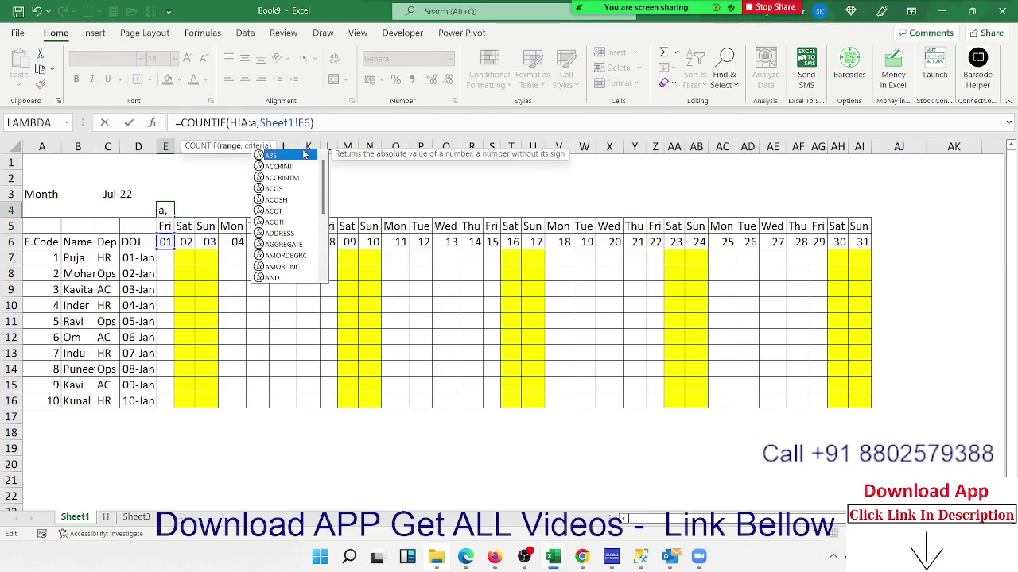
pyautogui.hotkey('ctrl', 'Return')
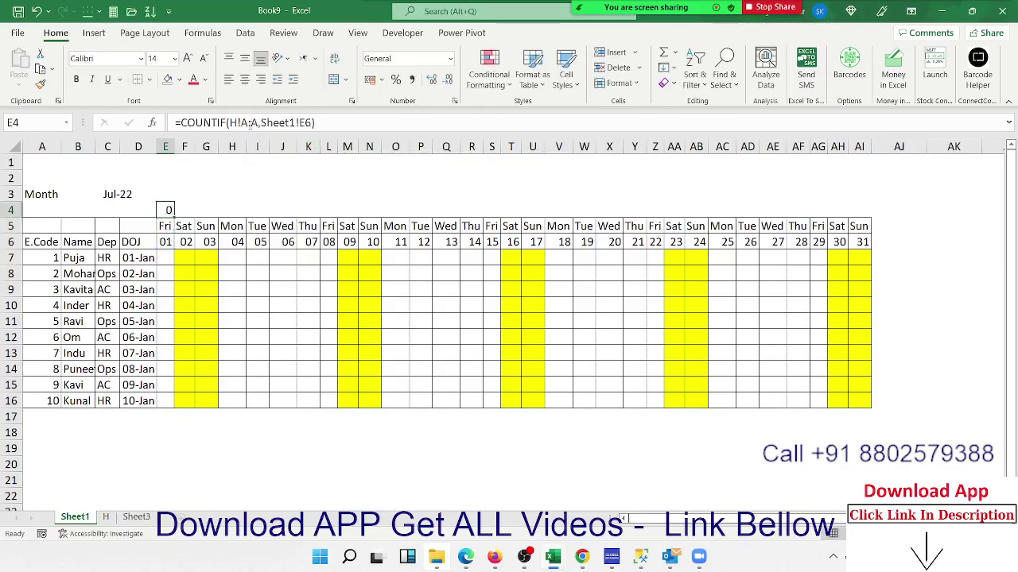
# Revise E4 to =COUNTIF(H!$A:$A,$E6) with absolute references and no Sheet1 prefix.
pyautogui.click(248, 123)
pyautogui.press('F4')
pyautogui.click(332, 124)
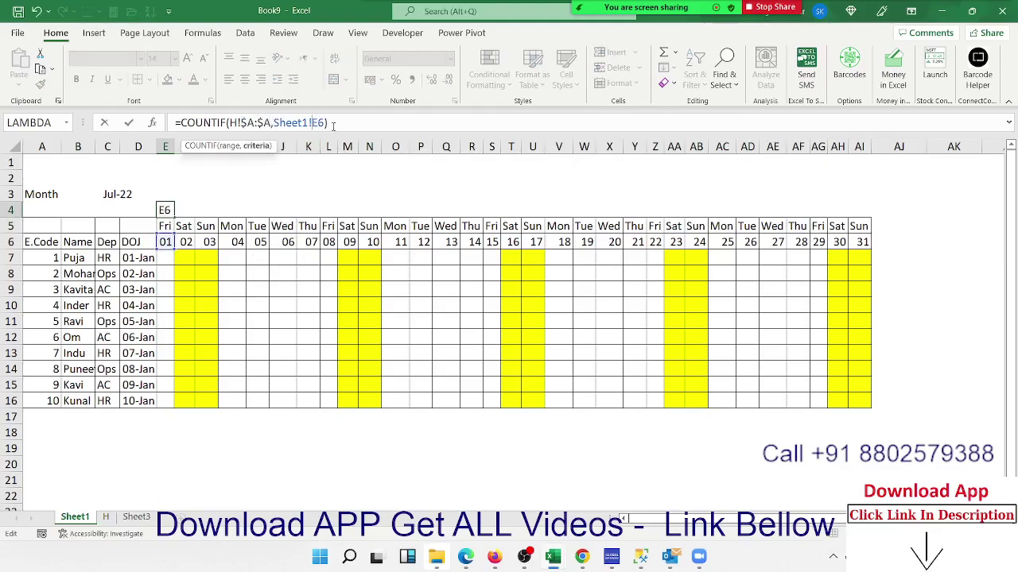
pyautogui.write('$')
pyautogui.press('Left')
pyautogui.press('BackSpace')
pyautogui.press('BackSpace')
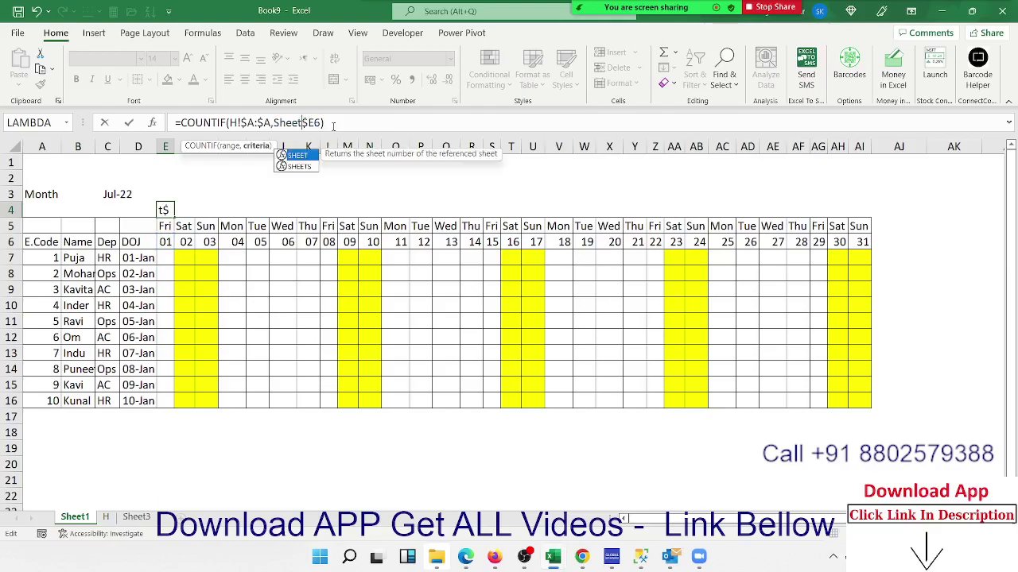
pyautogui.press('BackSpace')
pyautogui.press('BackSpace')
pyautogui.press('BackSpace')
pyautogui.press('BackSpace')
pyautogui.press('BackSpace')
pyautogui.press('Return')
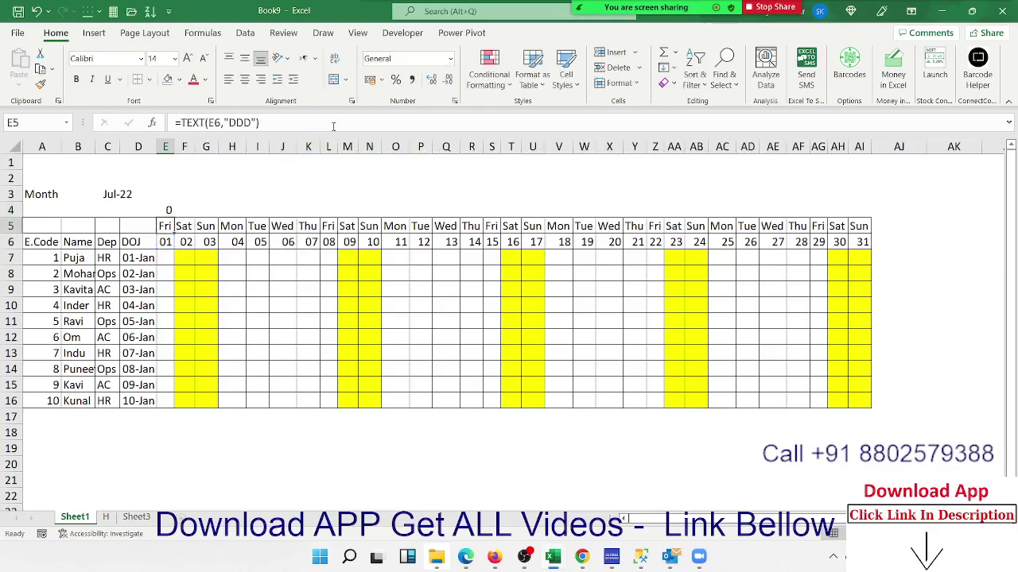
pyautogui.press('Up')
pyautogui.click(326, 123)
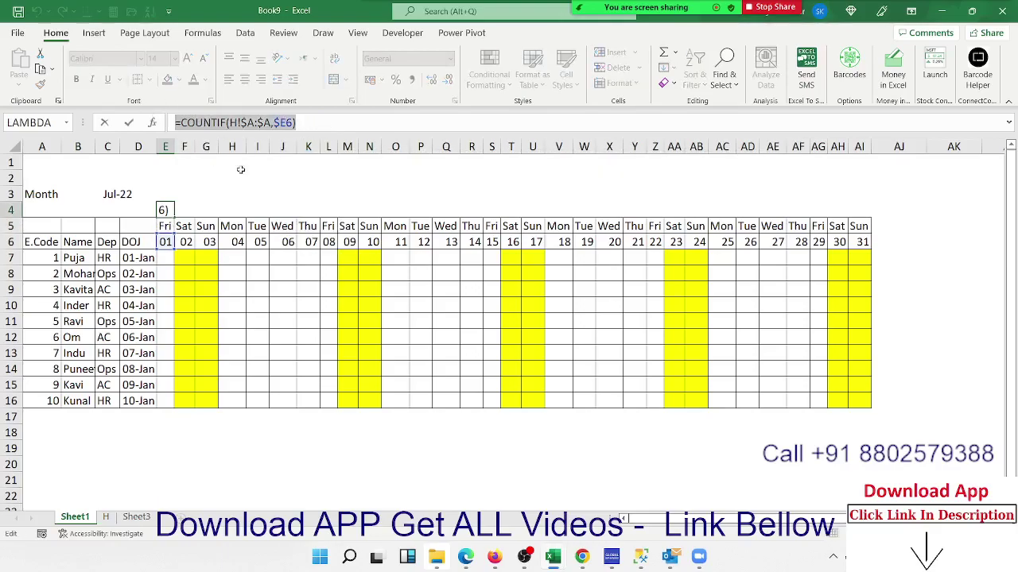
# Add a formula rule =COUNTIF(H!$A:$A,$E6)>=1 with light green fill to cell E7.
pyautogui.click(168, 260)
pyautogui.click(489, 70)
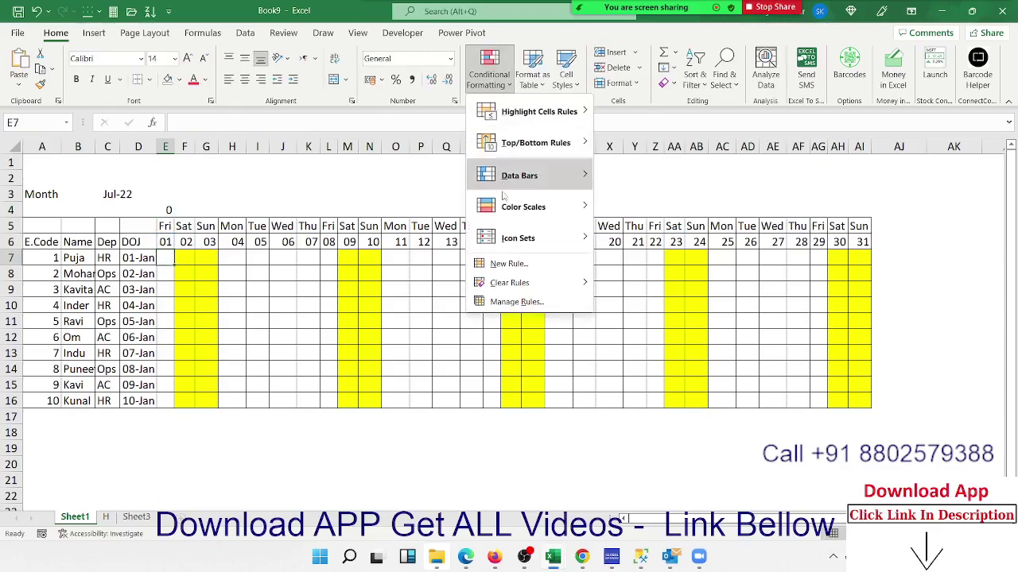
pyautogui.click(501, 261)
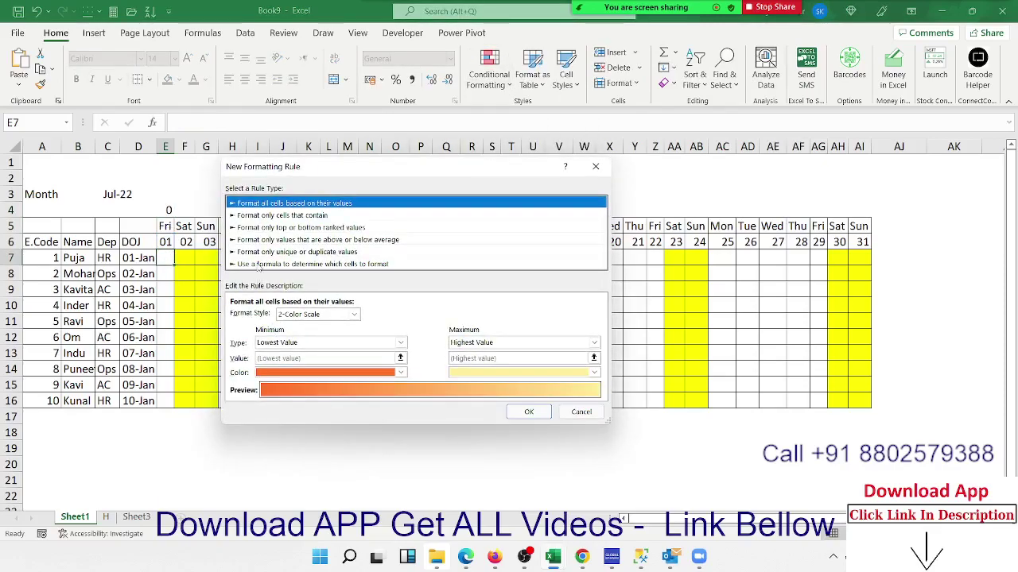
pyautogui.click(260, 264)
pyautogui.click(252, 316)
pyautogui.write('=COUNTIF(H!$A:$A,$E6)')
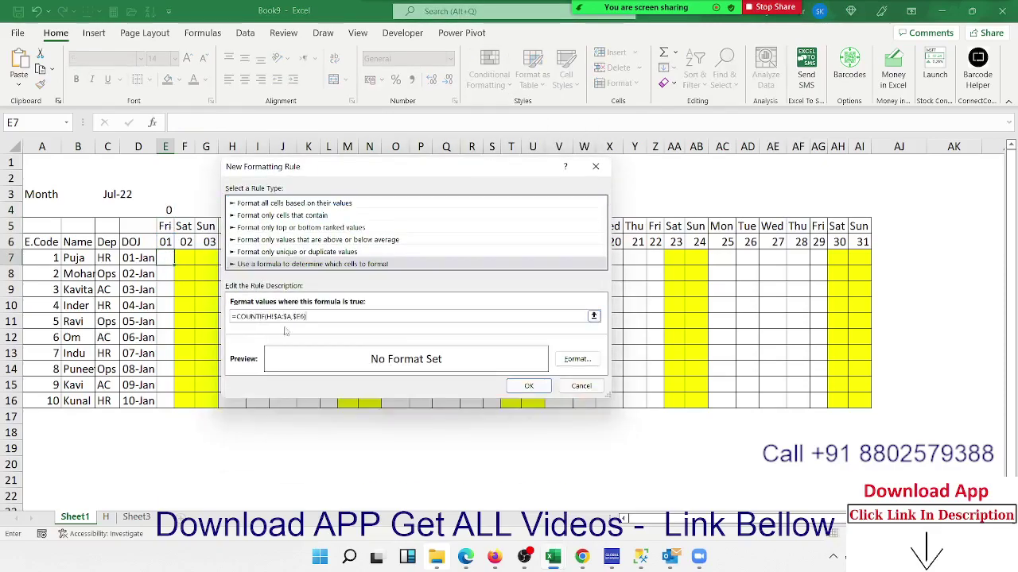
pyautogui.write('=1')
pyautogui.click(576, 360)
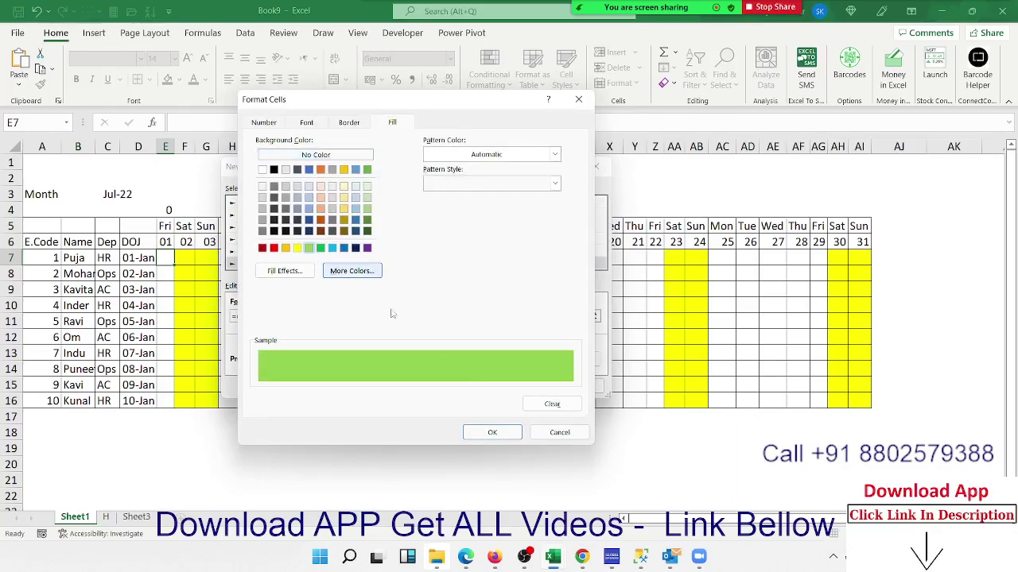
pyautogui.click(309, 248)
pyautogui.click(491, 432)
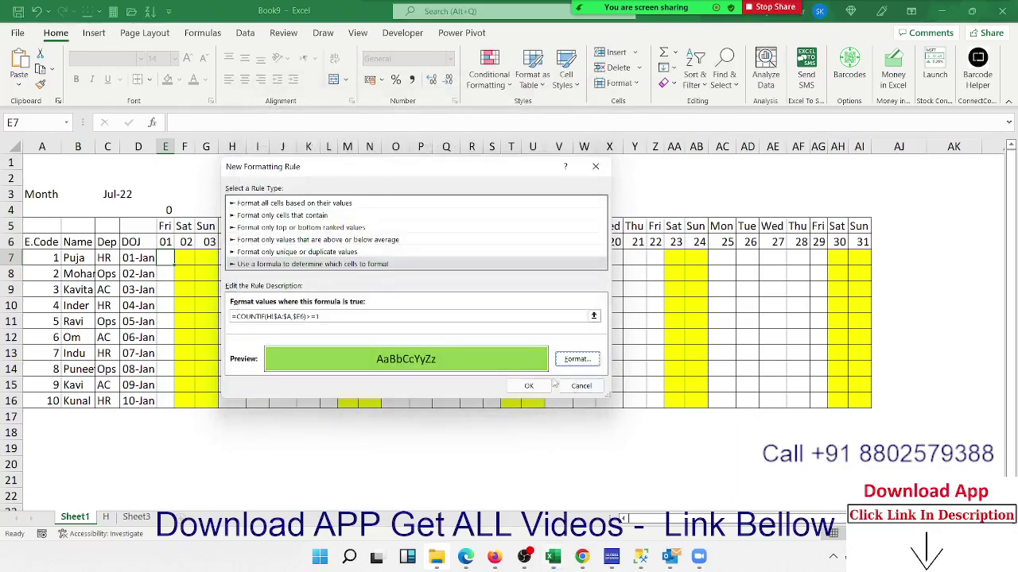
pyautogui.click(529, 385)
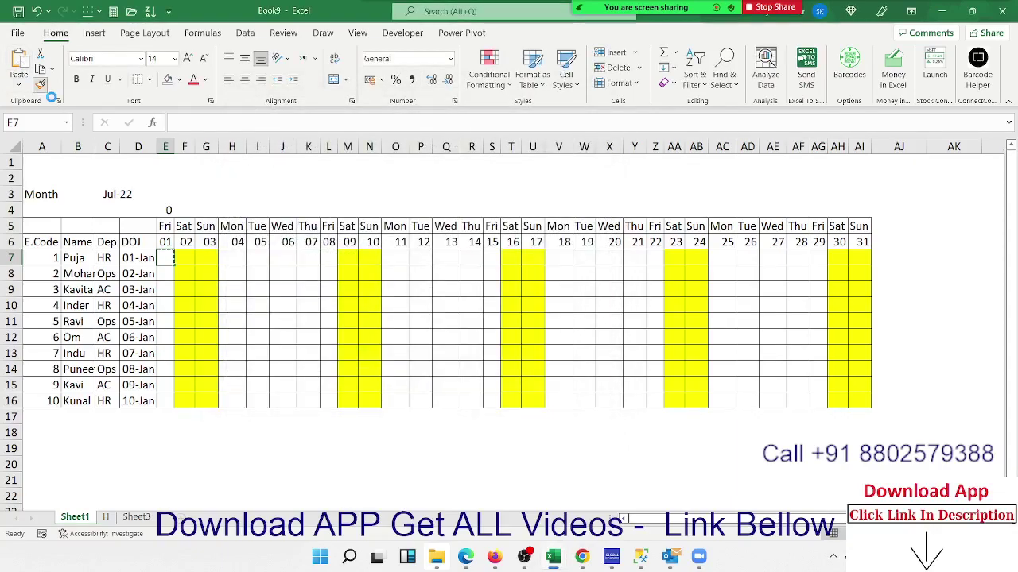
# Extend the green COUNTIF rule over E7:AI16 with Format Painter and reapply it in Manage Rules.
pyautogui.moveTo(167, 259)
pyautogui.mouseDown()
pyautogui.moveTo(861, 390)
pyautogui.moveTo(860, 400)
pyautogui.mouseUp()
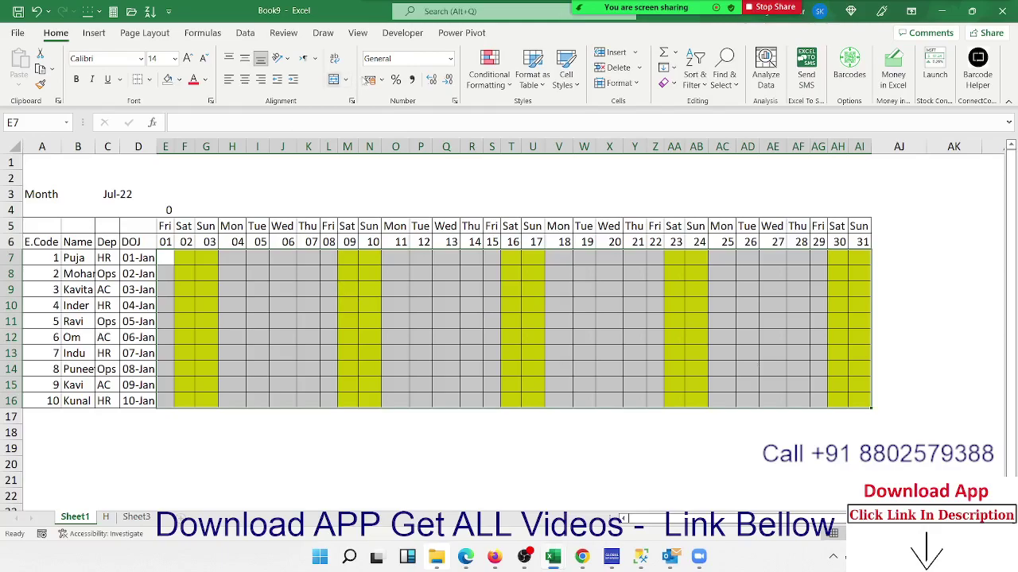
pyautogui.click(489, 76)
pyautogui.click(516, 301)
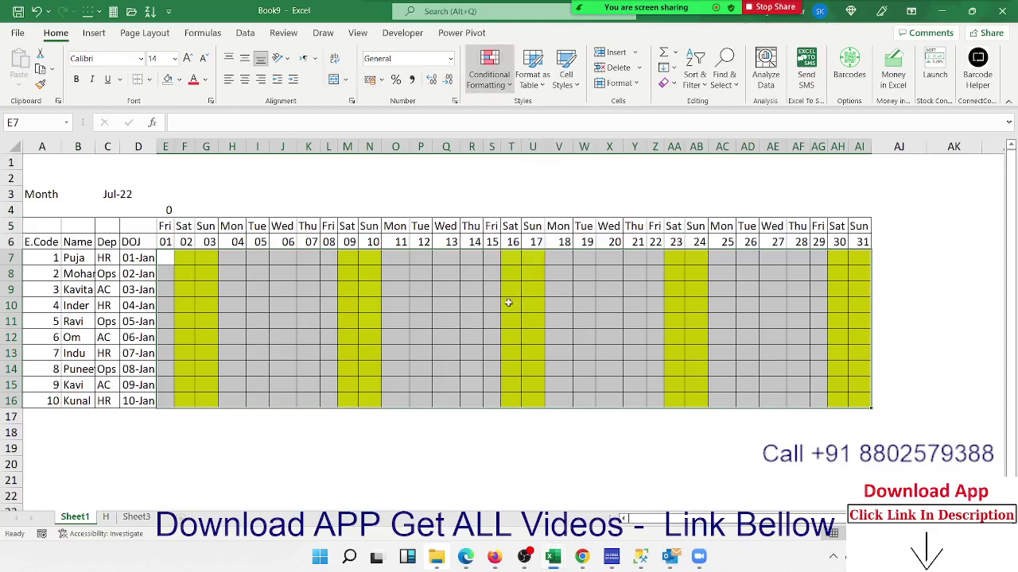
pyautogui.click(278, 272)
pyautogui.doubleClick(279, 266)
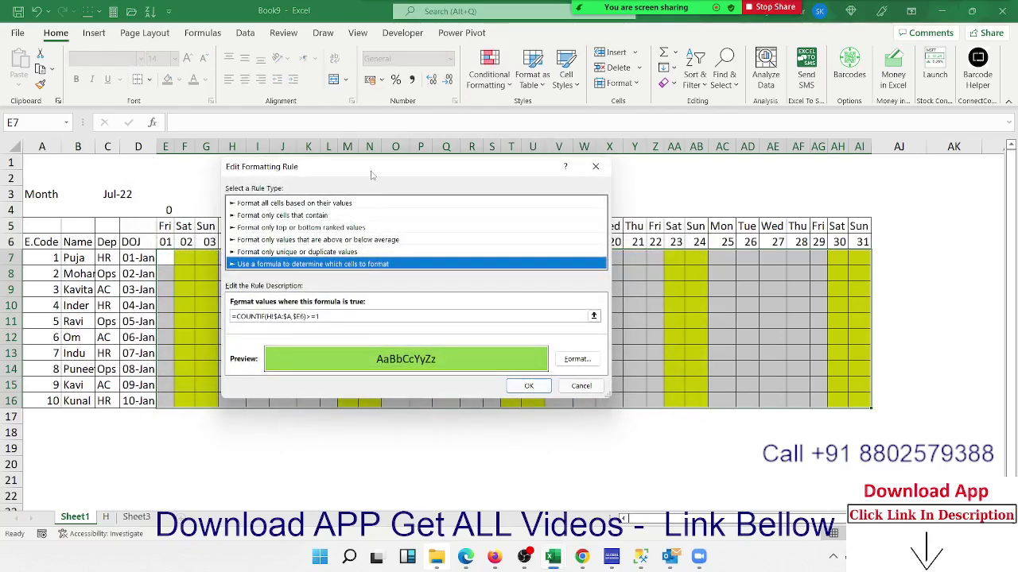
pyautogui.moveTo(372, 175); pyautogui.dragTo(564, 251)
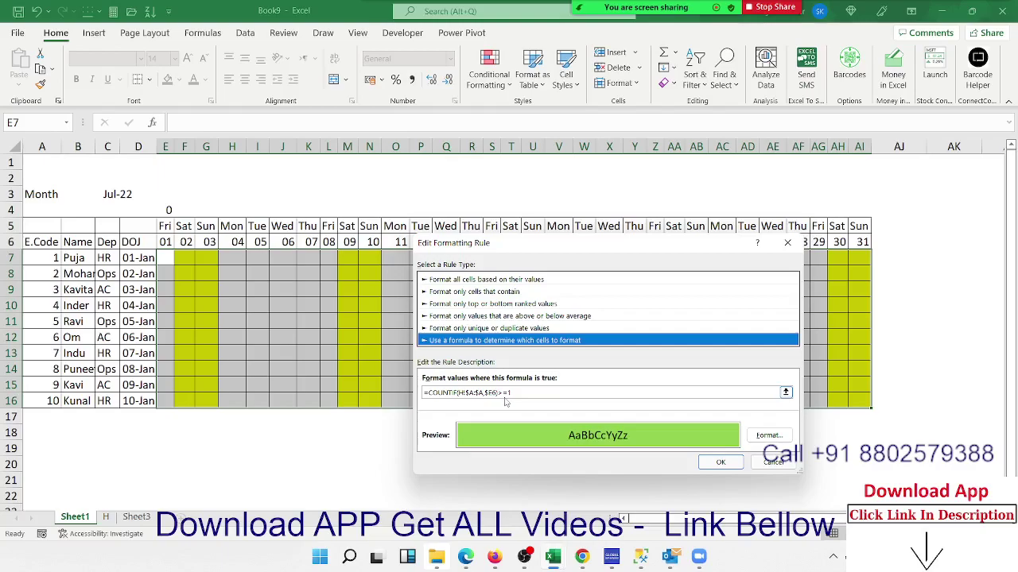
pyautogui.click(720, 462)
pyautogui.click(665, 363)
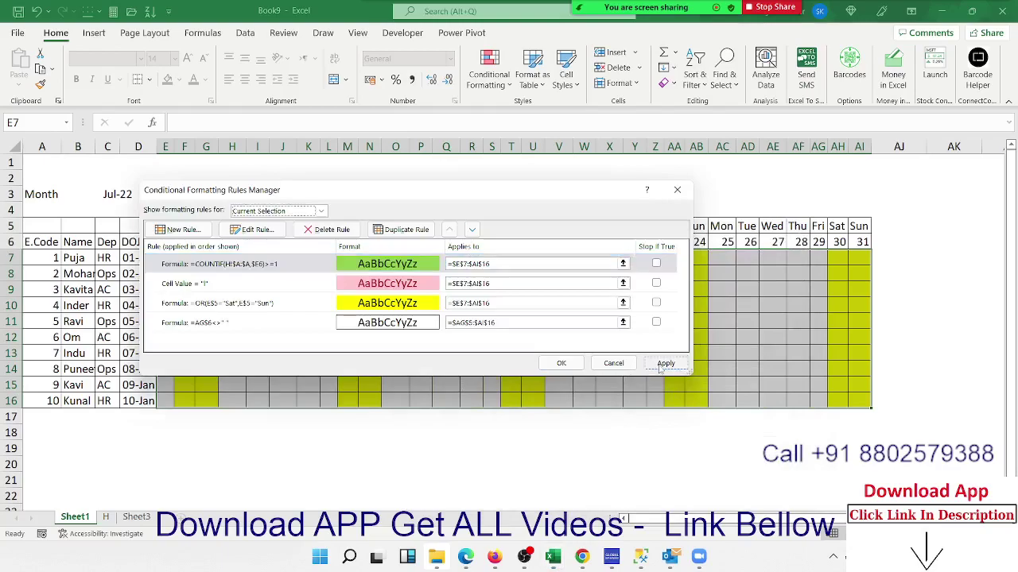
pyautogui.click(562, 364)
pyautogui.click(170, 210)
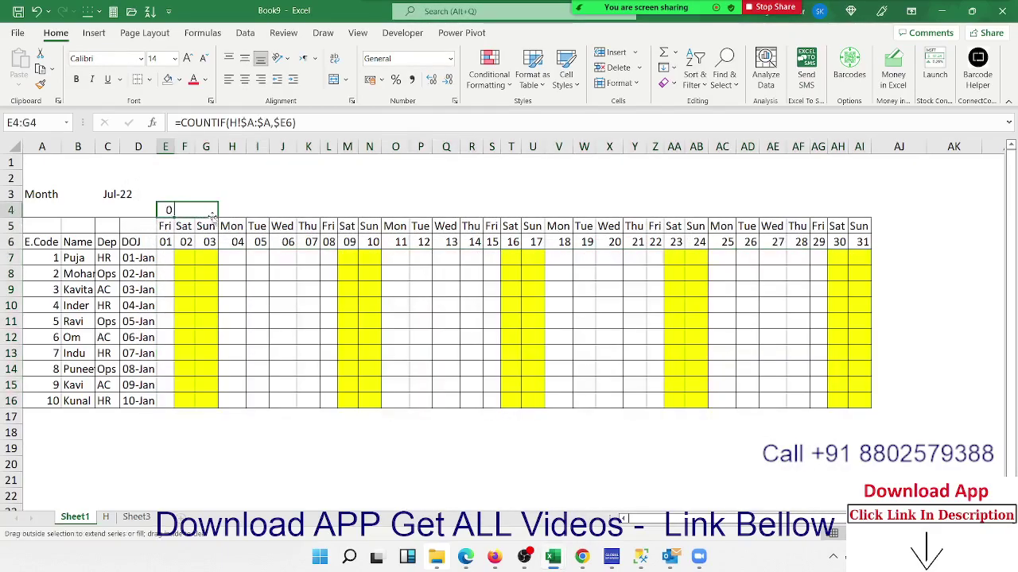
# Fill the E4 COUNTIF test across to G4 and compare row 6 dates with sheet H's date list.
pyautogui.moveTo(208, 216); pyautogui.dragTo(211, 212)
pyautogui.click(210, 211)
pyautogui.click(209, 240)
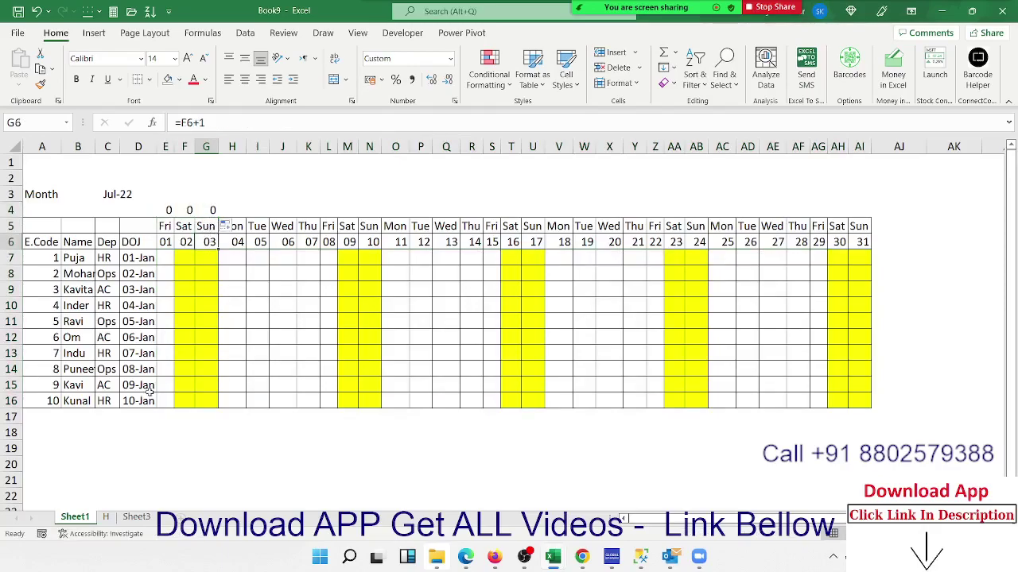
pyautogui.click(111, 517)
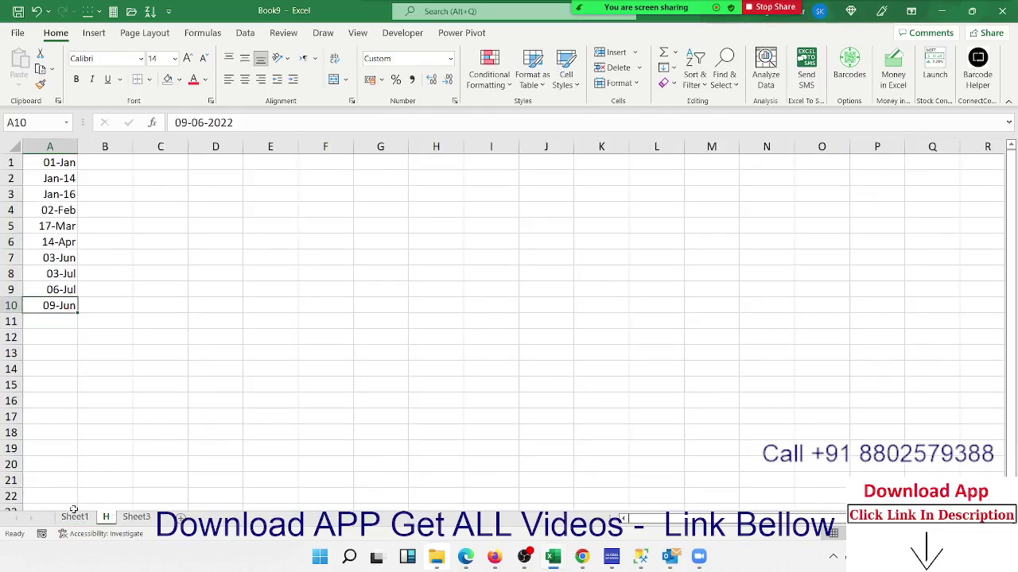
pyautogui.click(76, 519)
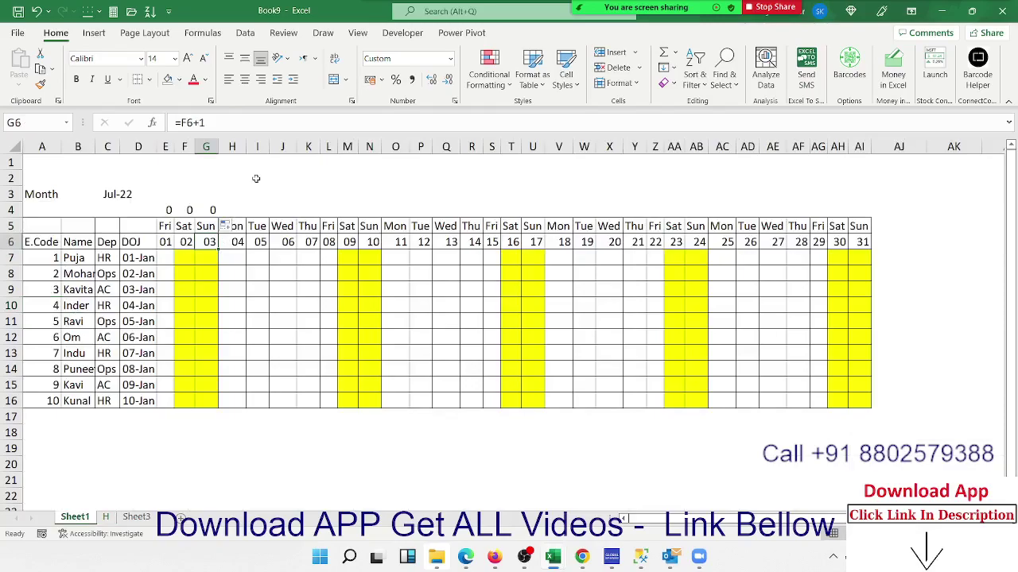
pyautogui.click(184, 242)
pyautogui.click(171, 241)
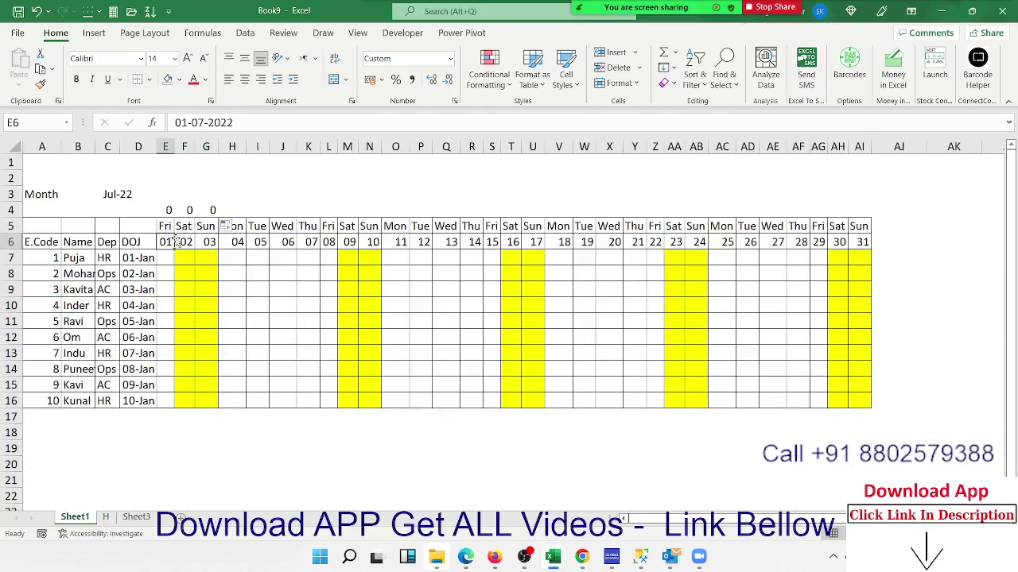
pyautogui.click(178, 241)
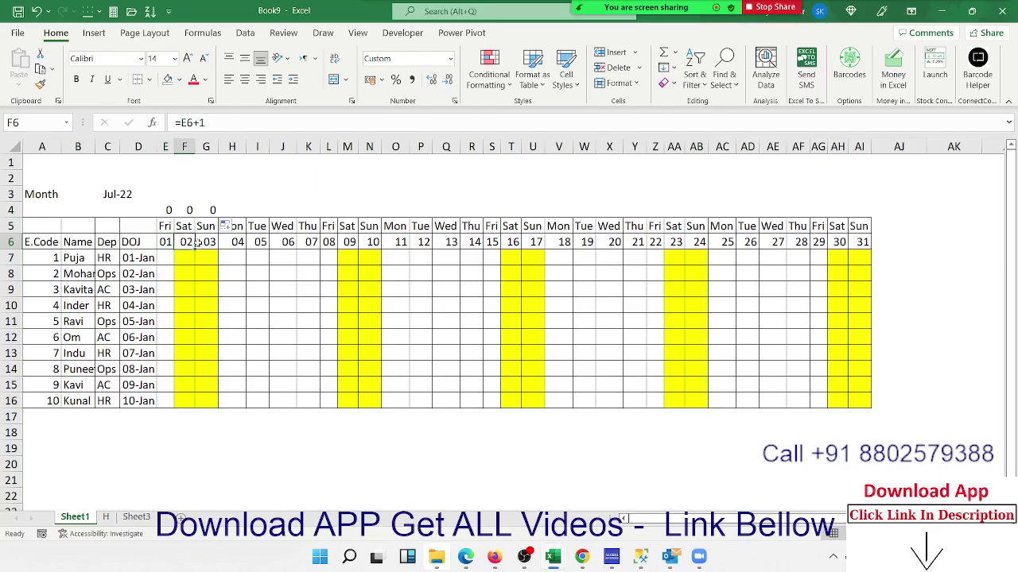
# Re-enter the E4 and F4 COUNTIF formulas to recalculate them; both still return 0.
pyautogui.click(168, 210)
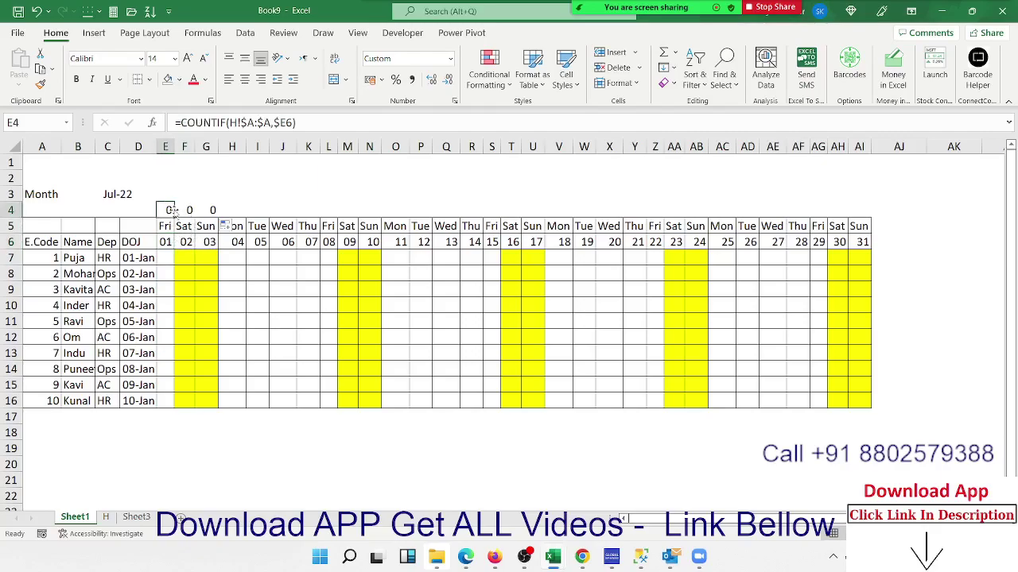
pyautogui.click(238, 121)
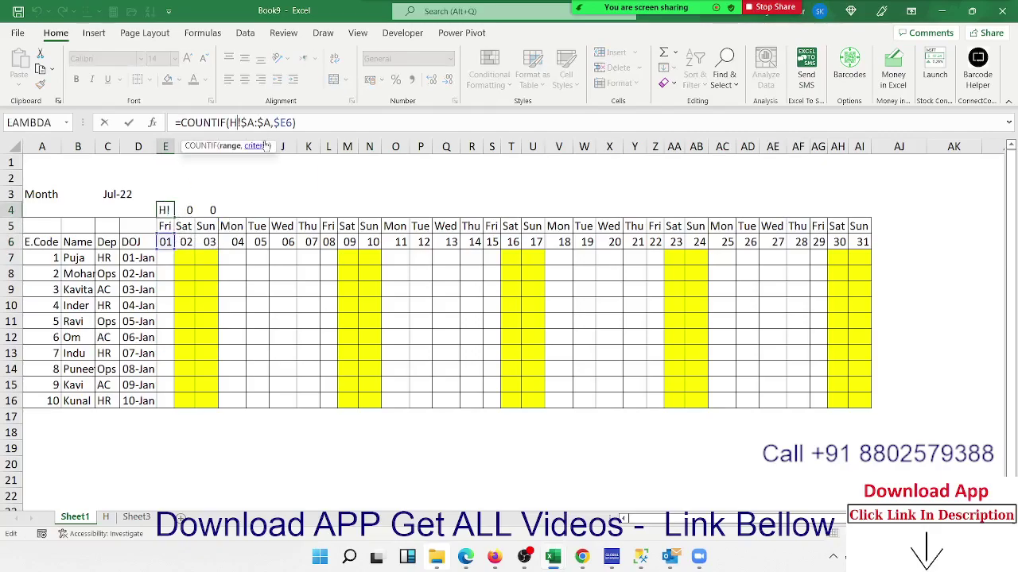
pyautogui.press('Return')
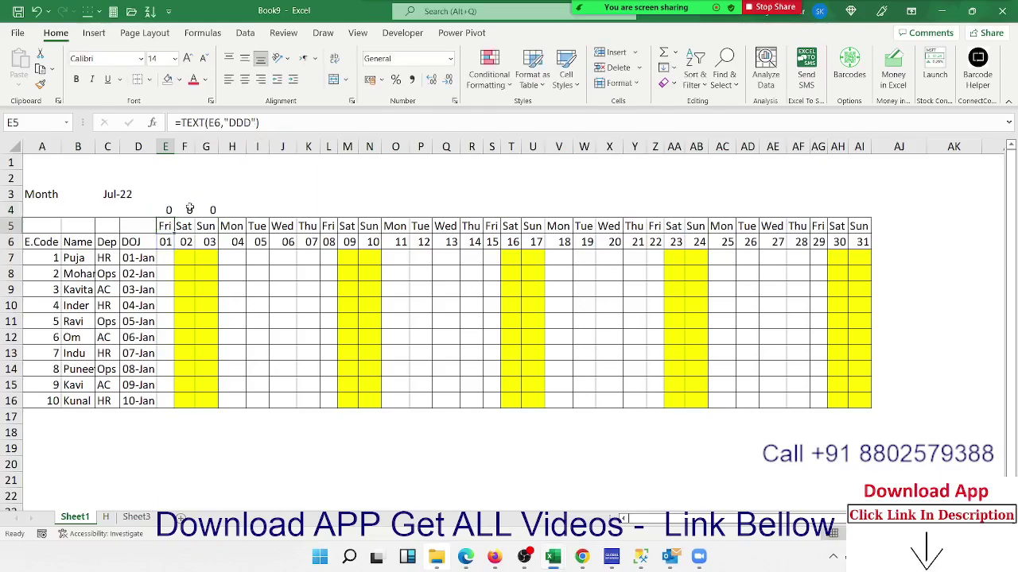
pyautogui.doubleClick(190, 210)
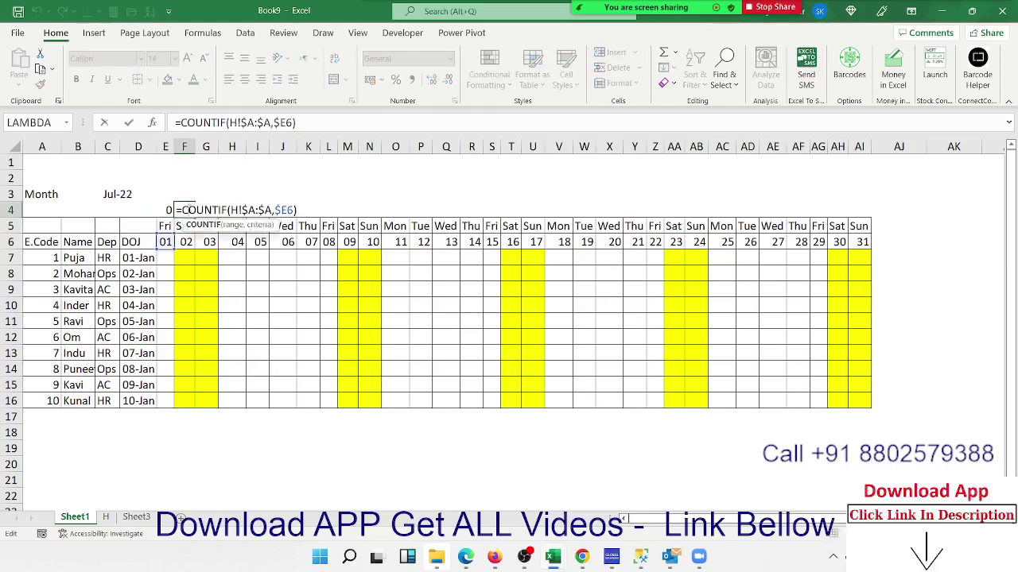
pyautogui.press('Return')
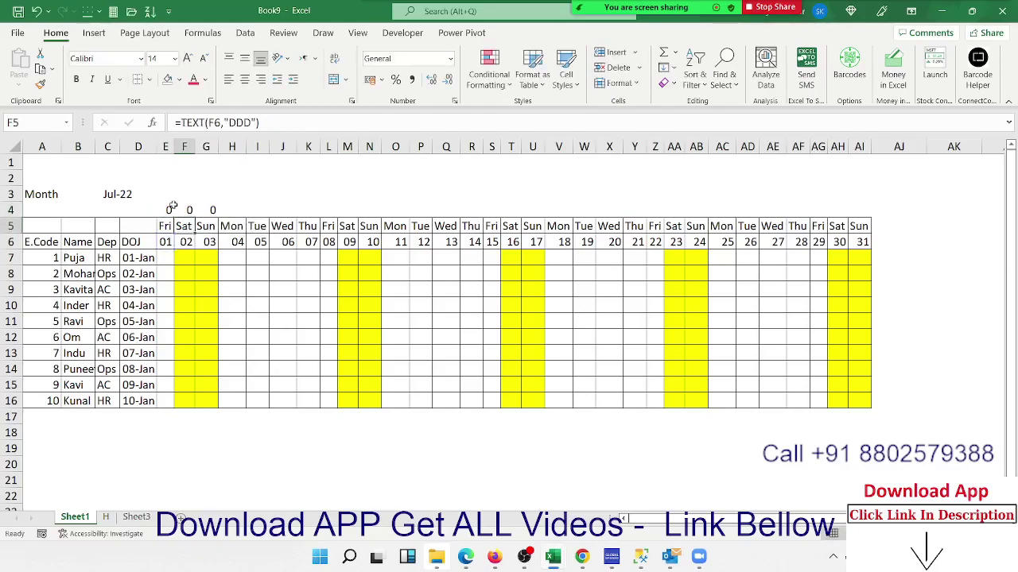
pyautogui.click(170, 210)
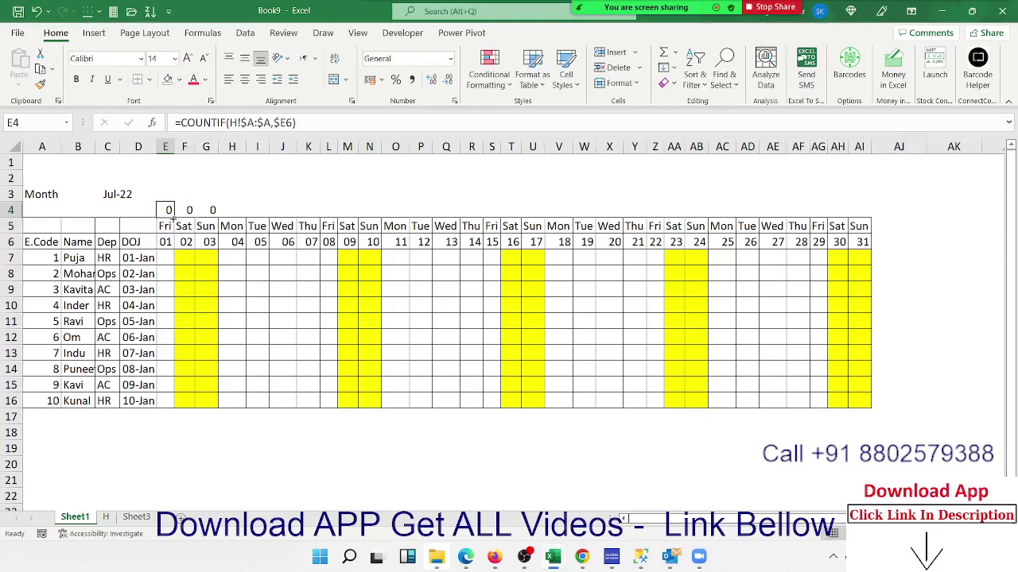
pyautogui.click(168, 248)
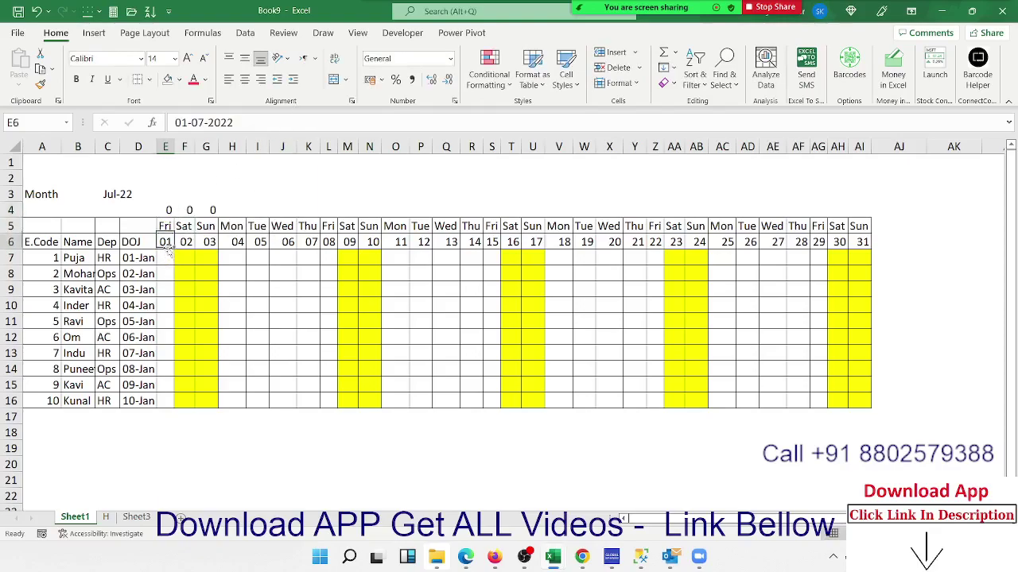
pyautogui.click(168, 264)
# Change the green rule's criteria from $E6 to E$6 and reapply it, shading days 03 and 06.
pyautogui.click(489, 75)
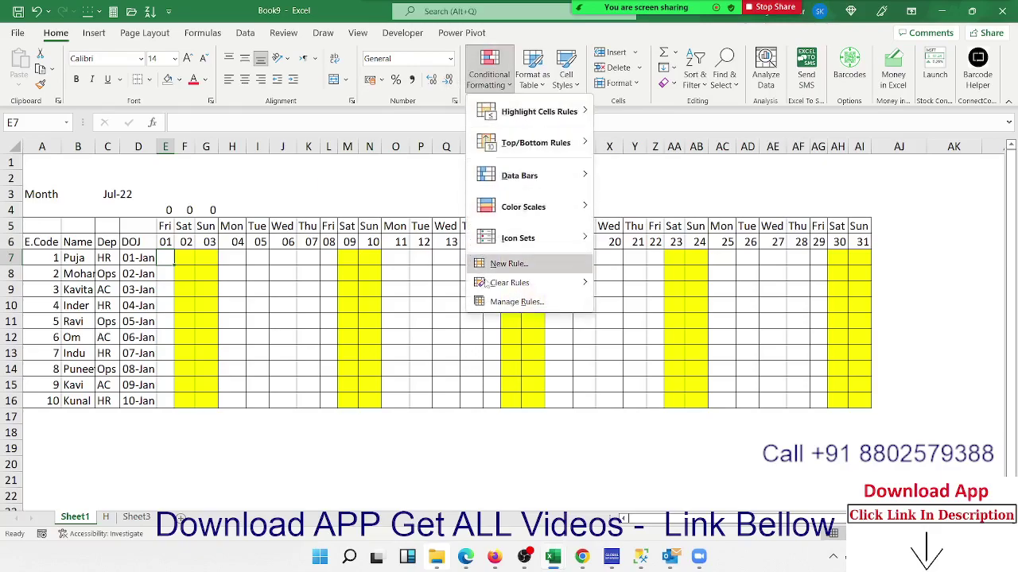
pyautogui.click(493, 303)
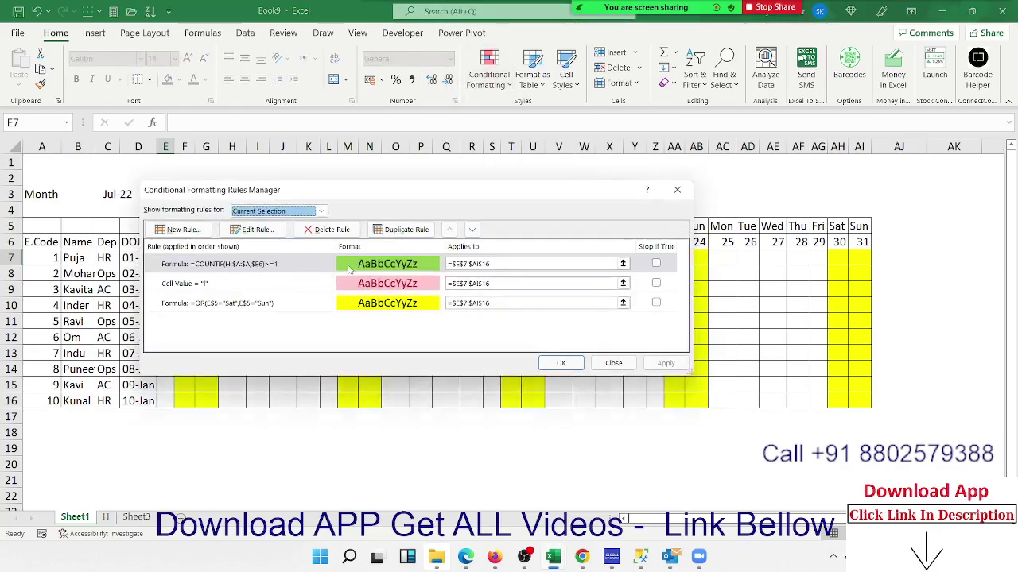
pyautogui.doubleClick(348, 268)
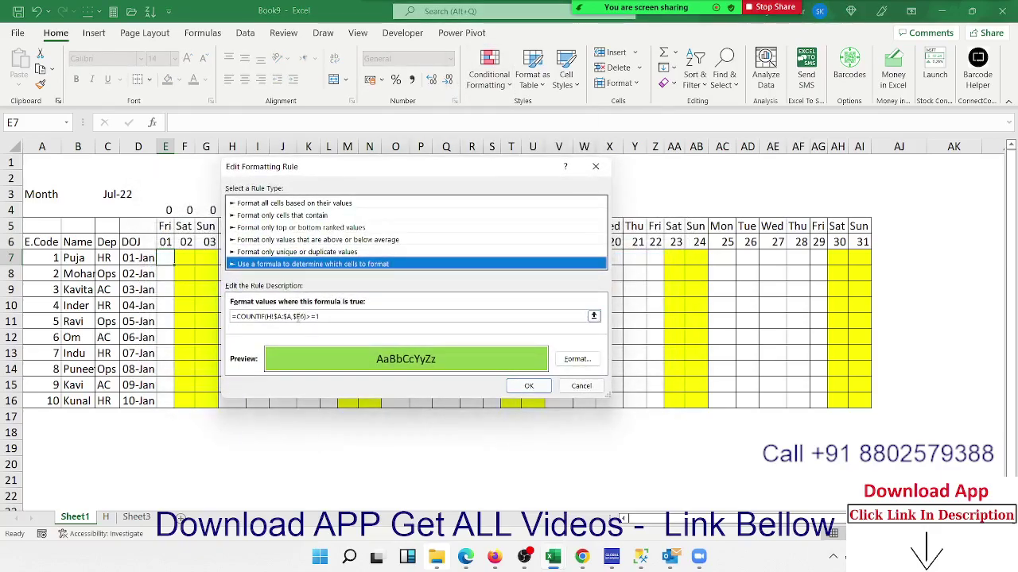
pyautogui.click(293, 316)
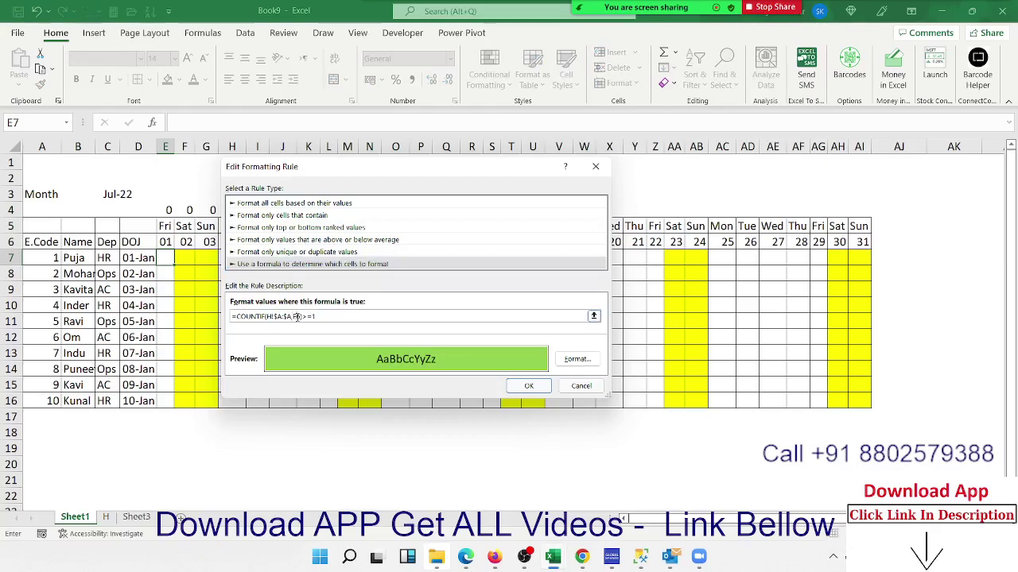
pyautogui.write('$6')
pyautogui.click(529, 387)
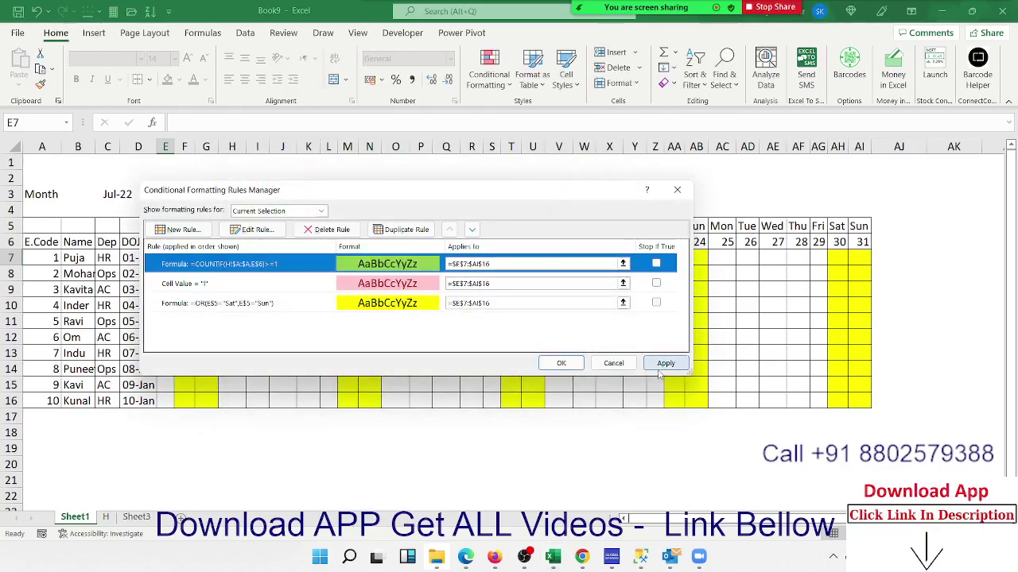
pyautogui.click(663, 366)
pyautogui.click(561, 363)
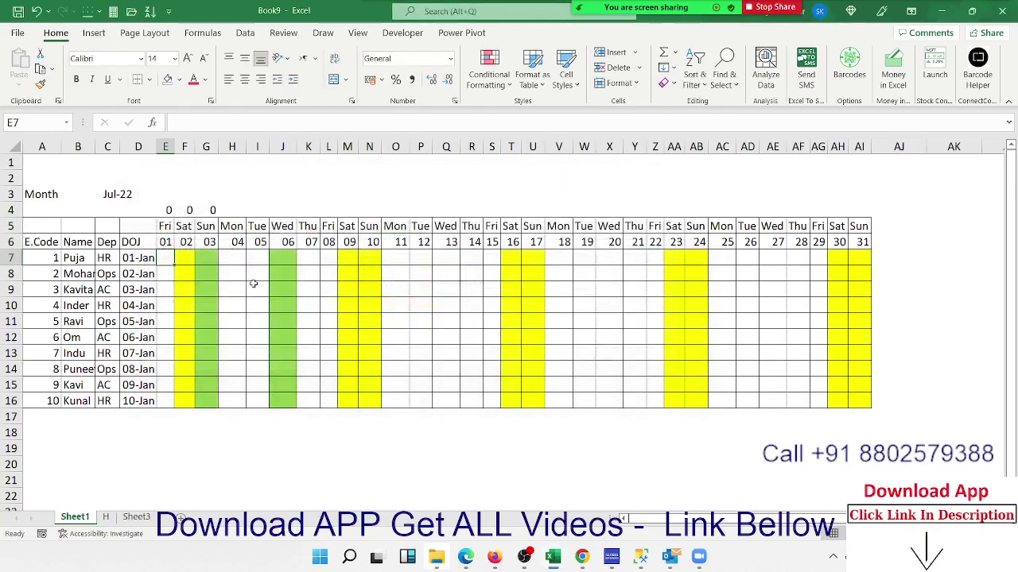
pyautogui.click(232, 273)
pyautogui.click(200, 259)
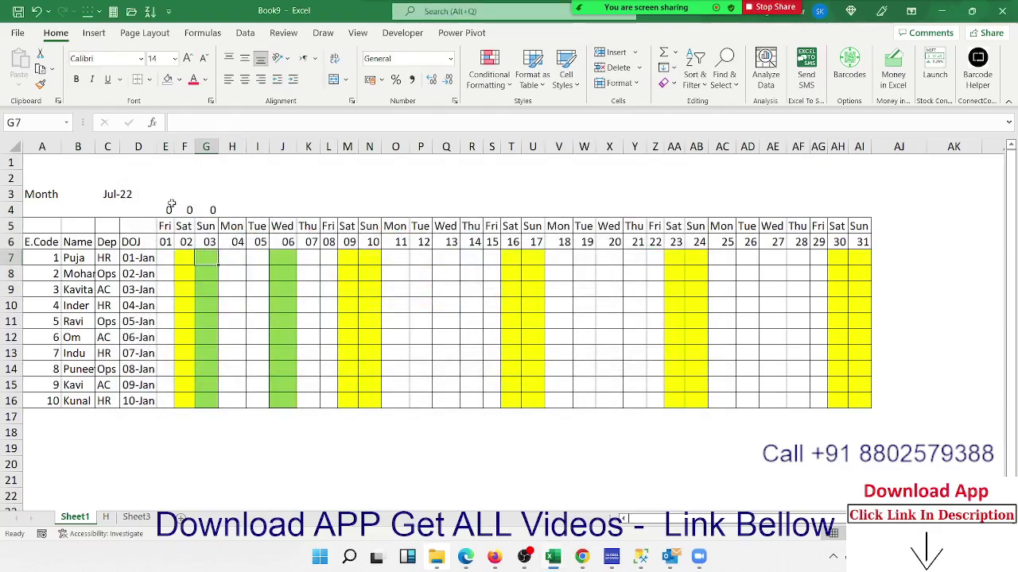
# Clear the E4:G4 test formulas and select the attendance grid E7:AI16.
pyautogui.moveTo(169, 207); pyautogui.dragTo(216, 209)
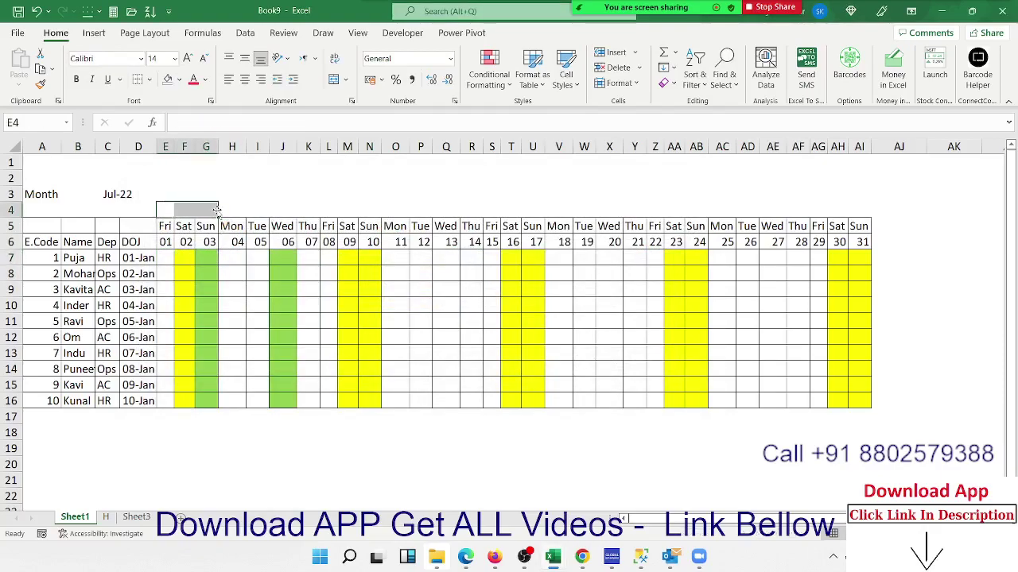
pyautogui.press('Delete')
pyautogui.press('Down')
pyautogui.press('Down')
pyautogui.press('Down')
pyautogui.press('Right')
pyautogui.press('Right')
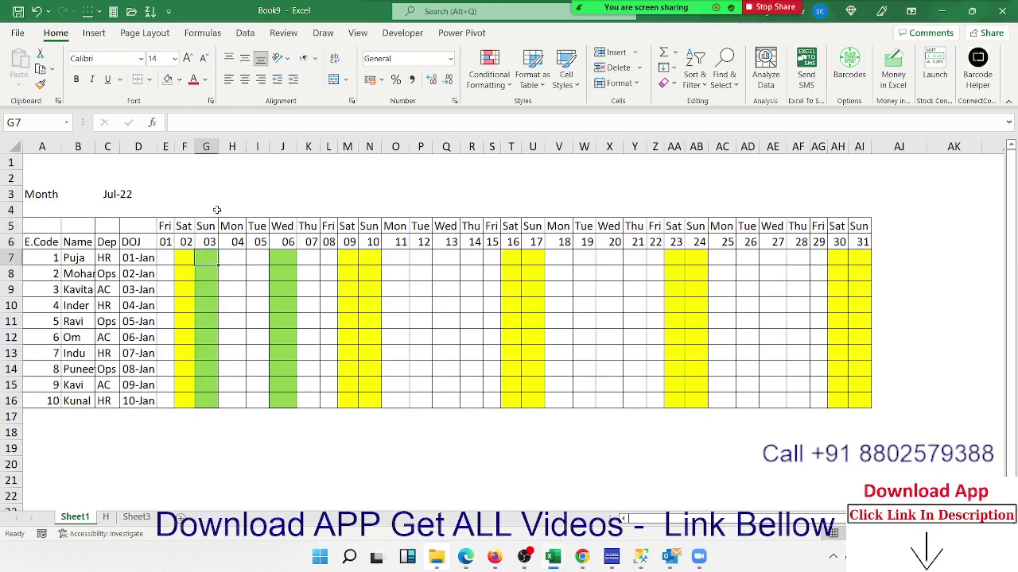
pyautogui.press('Right')
pyautogui.press('Right')
pyautogui.press('Right')
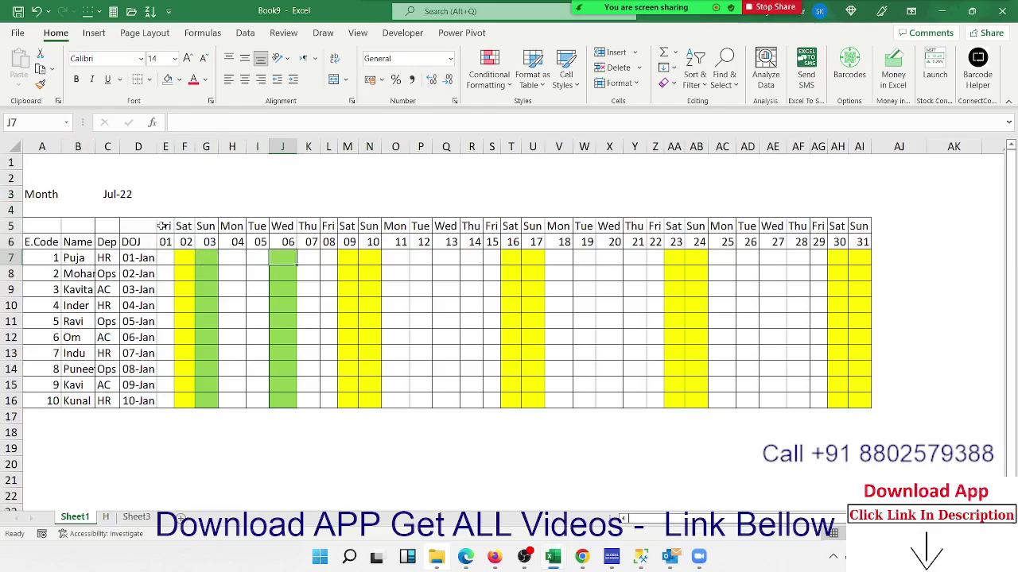
pyautogui.moveTo(161, 258); pyautogui.dragTo(858, 392)
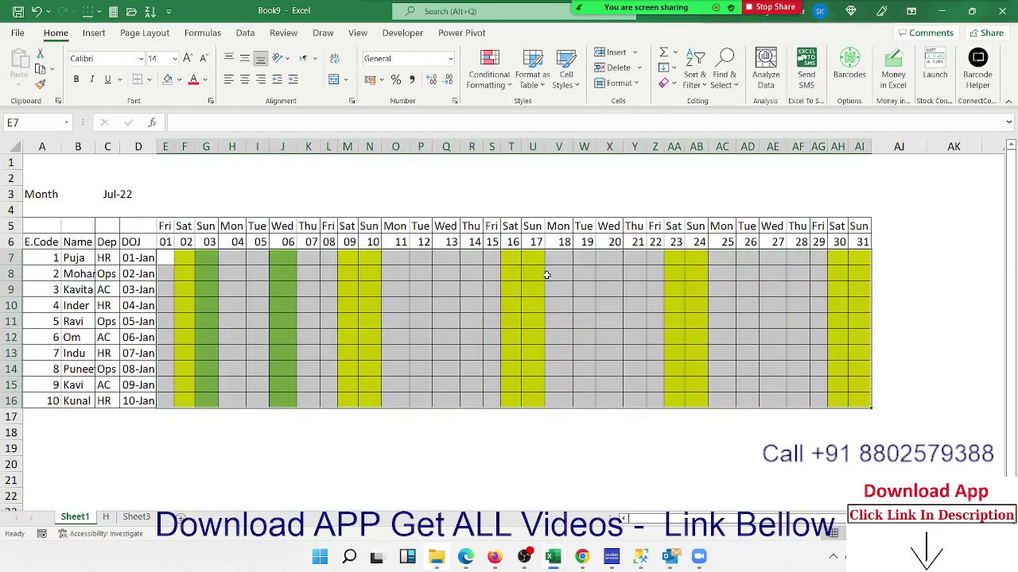
# Rename Sheet3 to L.
pyautogui.click(141, 518)
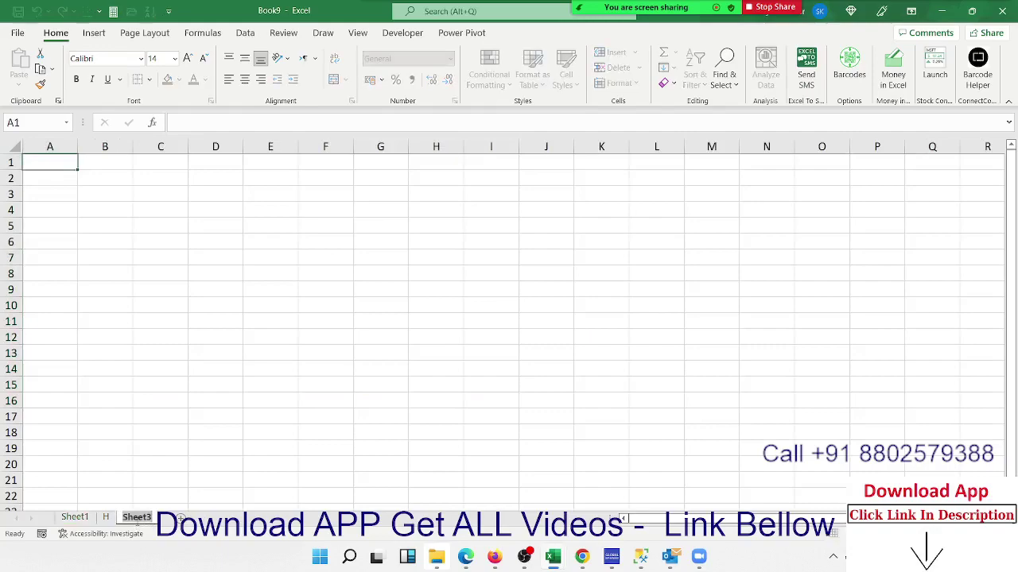
pyautogui.write('A')
pyautogui.press('BackSpace')
pyautogui.press('Return')
# Enter the headers UID, Ecode, Name, Date and Att. across A1:E1 of sheet L.
pyautogui.click(89, 213)
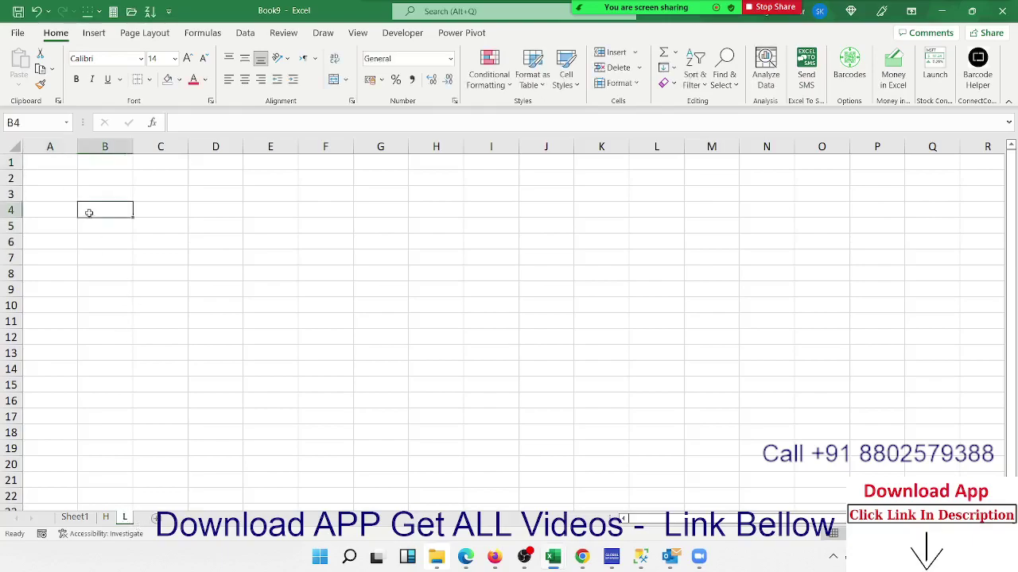
pyautogui.click(59, 166)
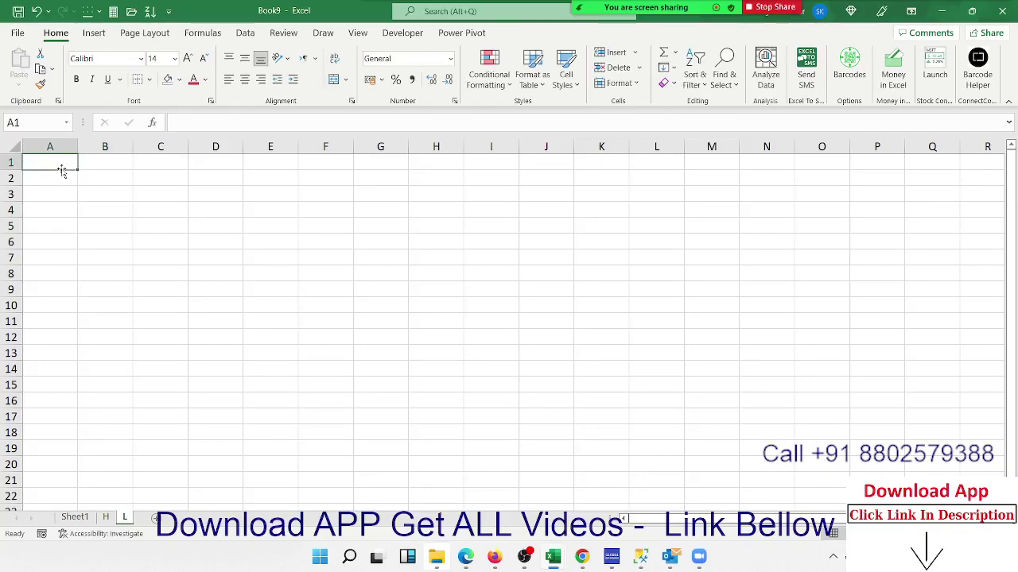
pyautogui.write('UID')
pyautogui.press('Tab')
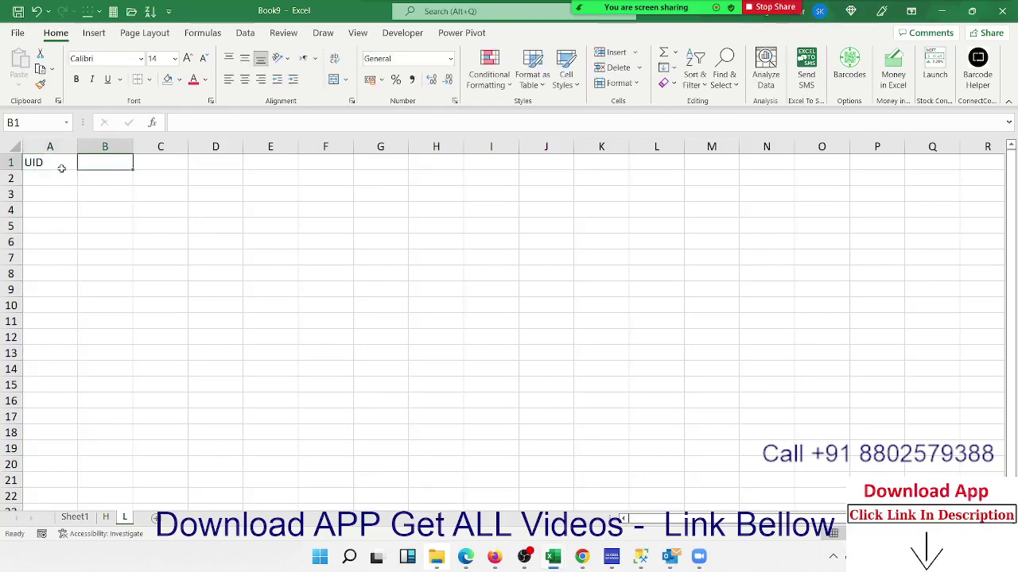
pyautogui.write('I')
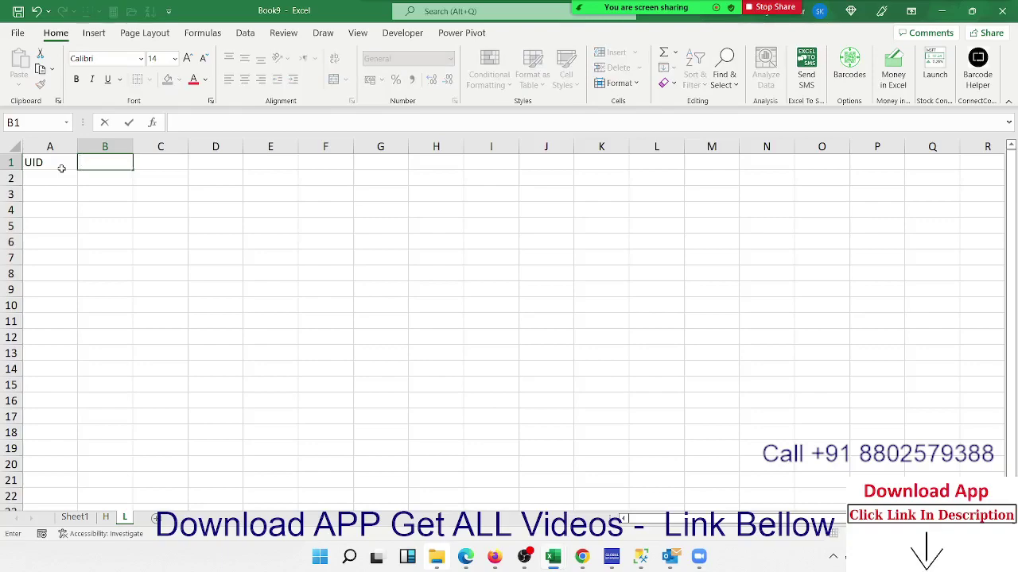
pyautogui.write('E')
pyautogui.write('Code')
pyautogui.press('Tab')
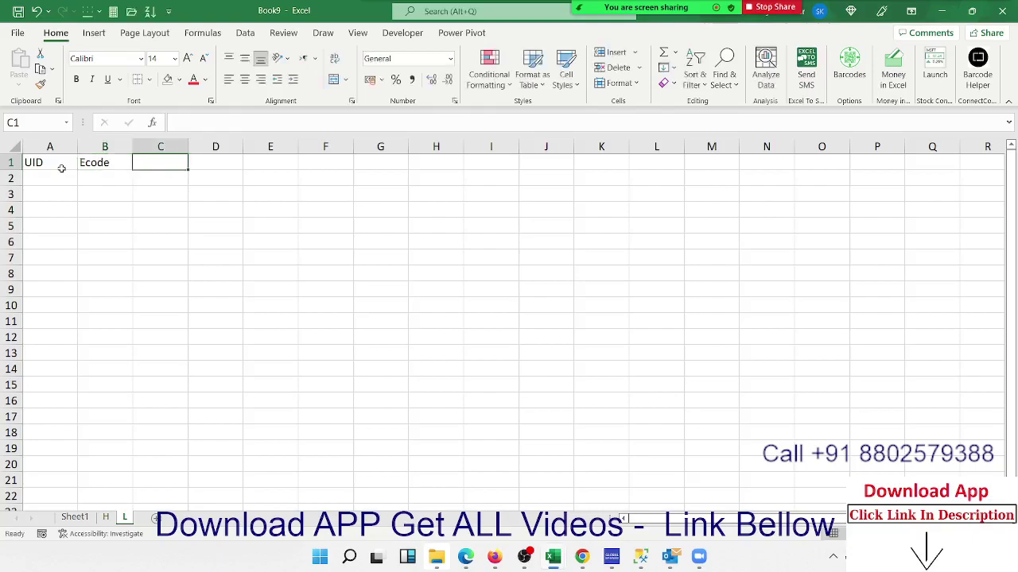
pyautogui.write('N')
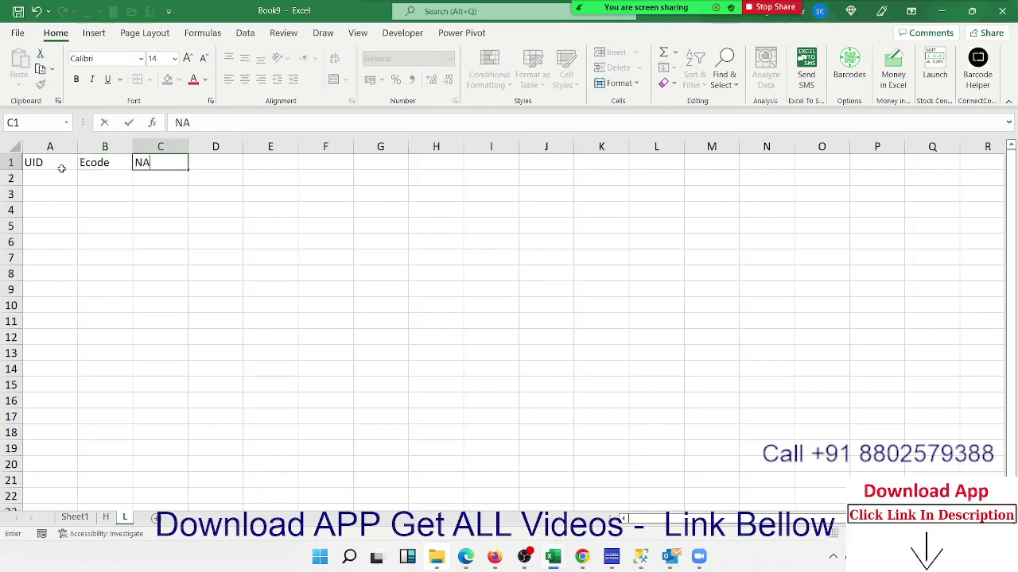
pyautogui.write('ame')
pyautogui.press('Tab')
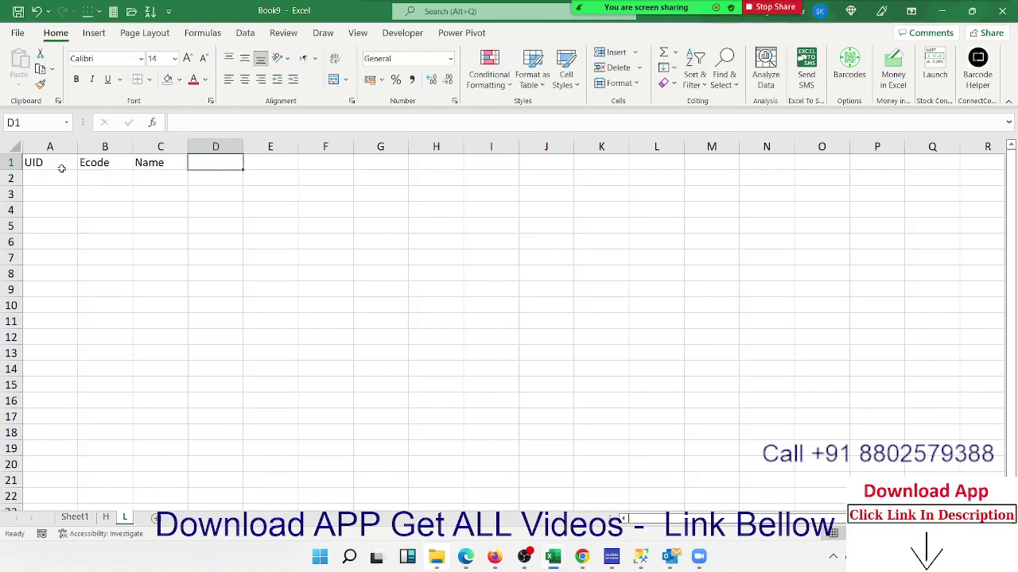
pyautogui.write('Date')
pyautogui.press('Tab')
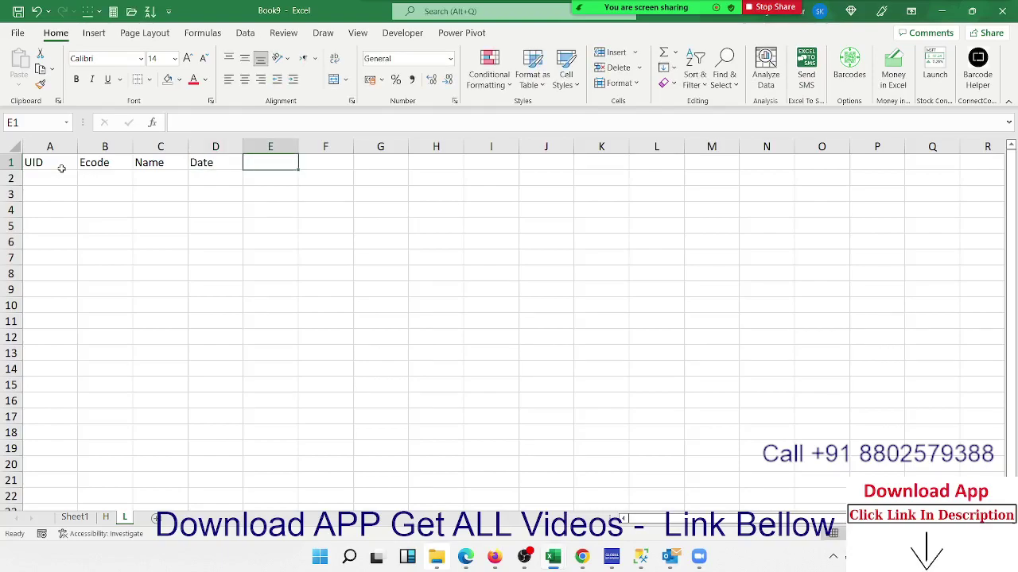
pyautogui.write('Att.')
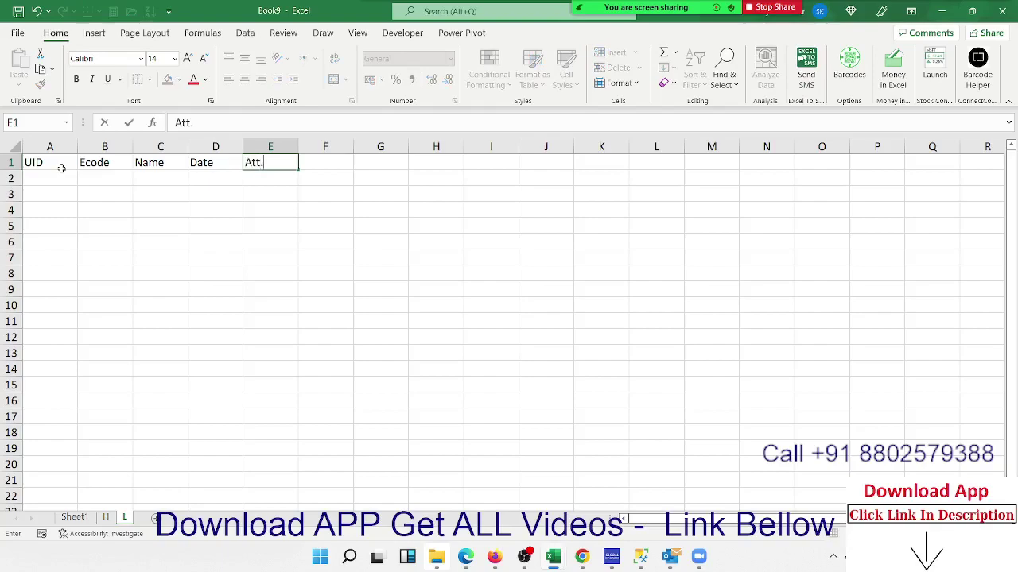
pyautogui.press('Return')
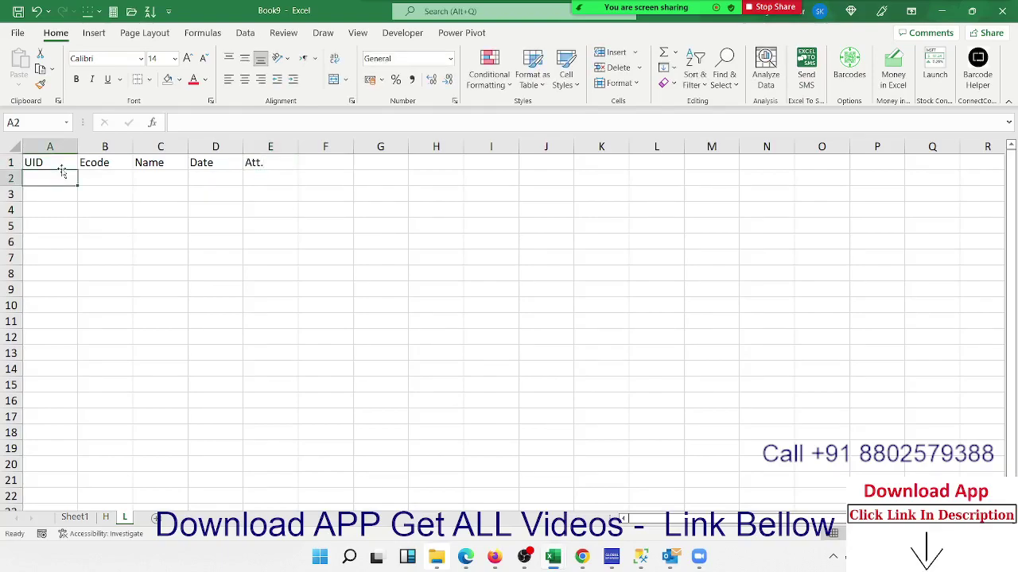
pyautogui.press('Tab')
# Enter employee code 1 in B2 and =VLOOKUP(B2,Sheet1!A:E,2,0) in C2.
pyautogui.write('1')
pyautogui.press('Tab')
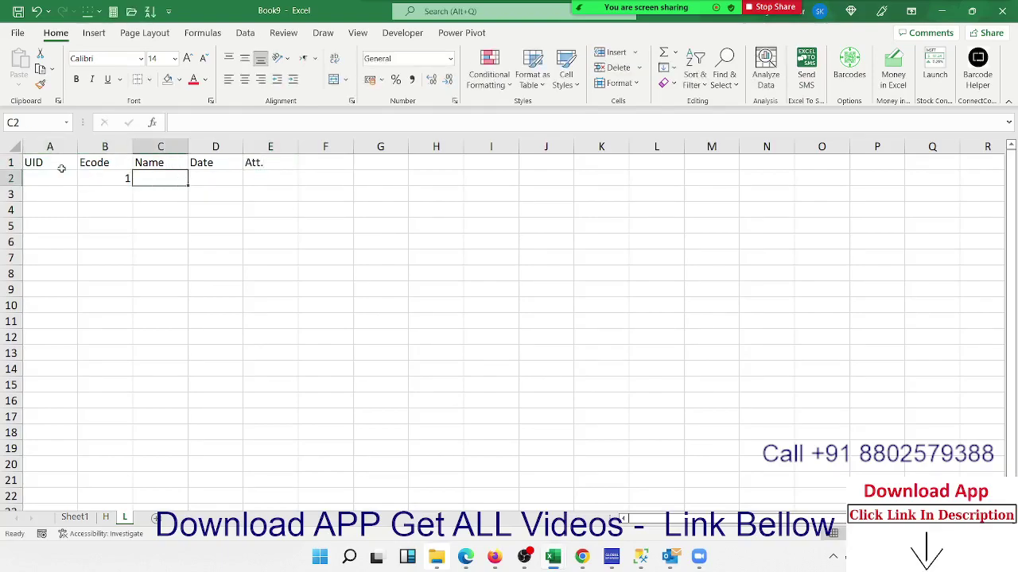
pyautogui.write('=vl')
pyautogui.press('Tab')
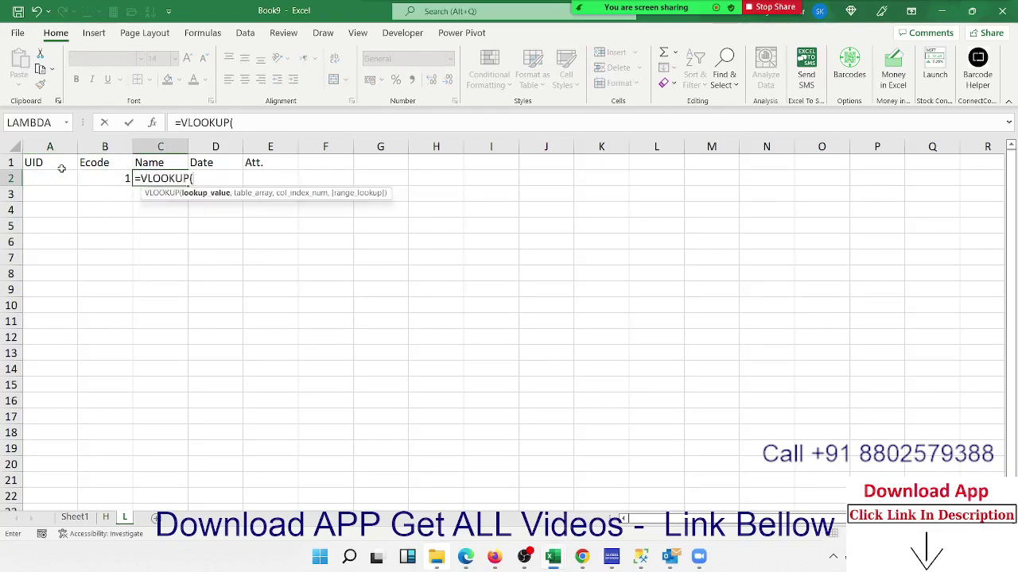
pyautogui.press('Left')
pyautogui.write(',')
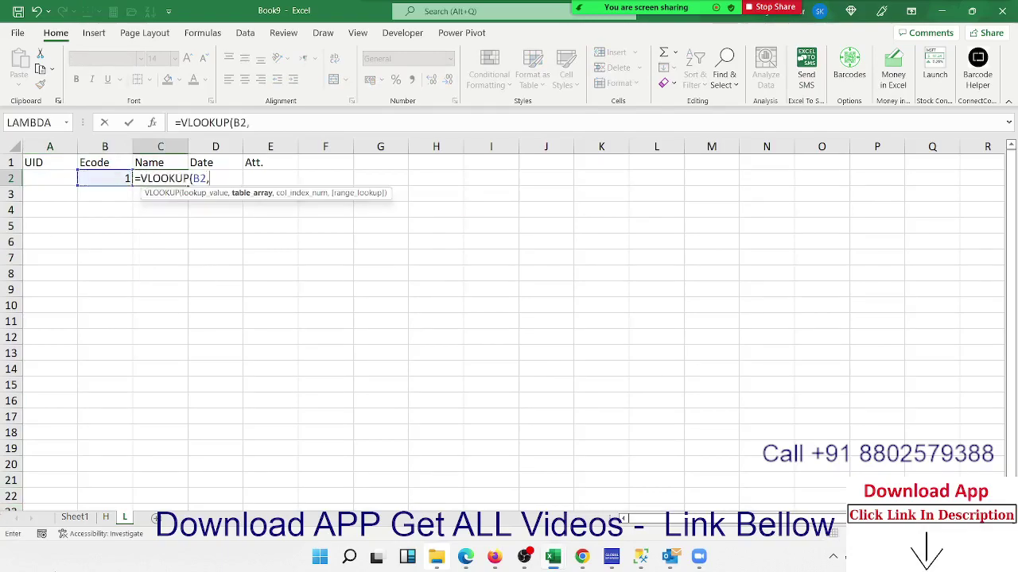
pyautogui.click(75, 517)
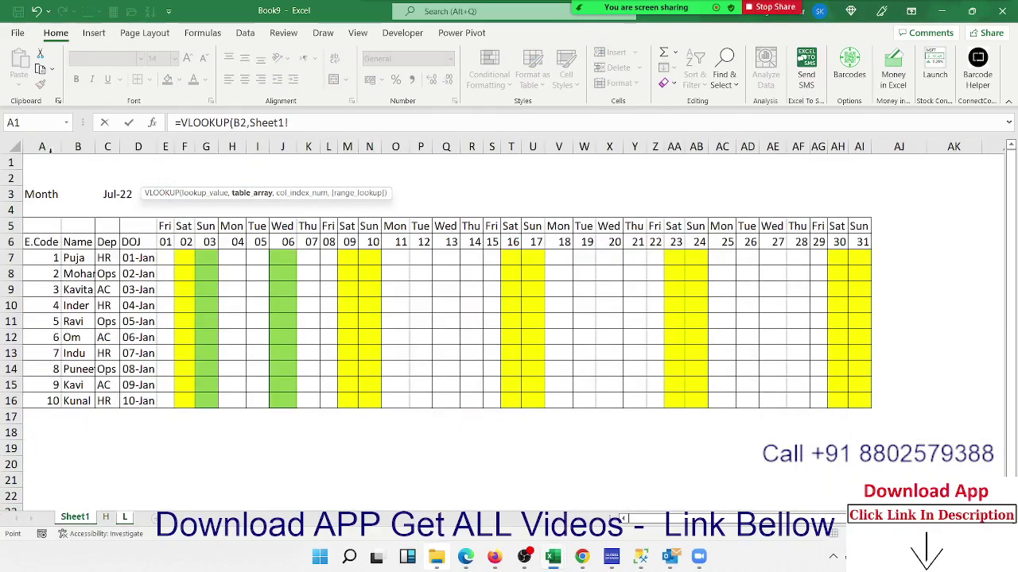
pyautogui.moveTo(42, 146); pyautogui.dragTo(165, 147)
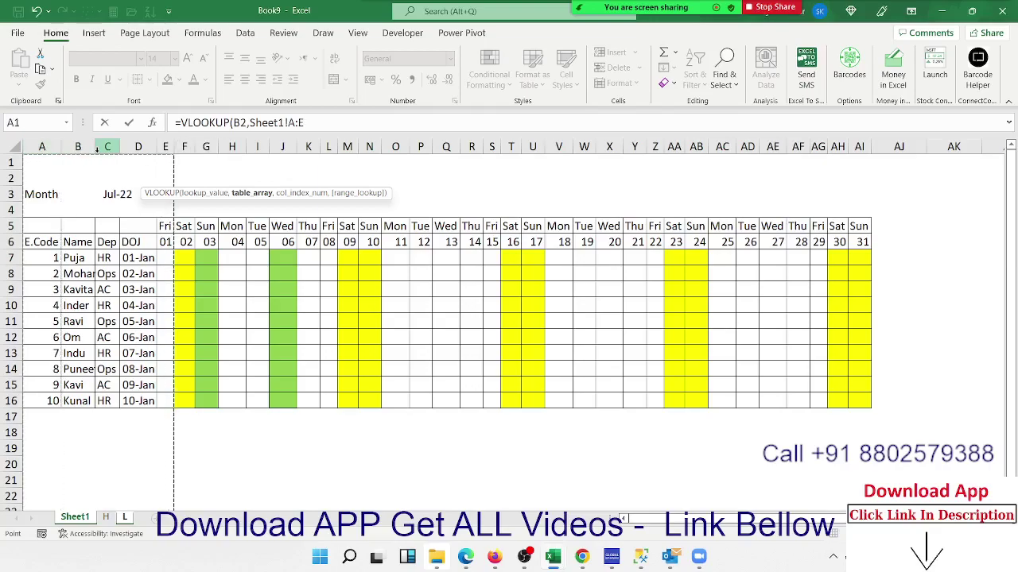
pyautogui.write(',2,0')
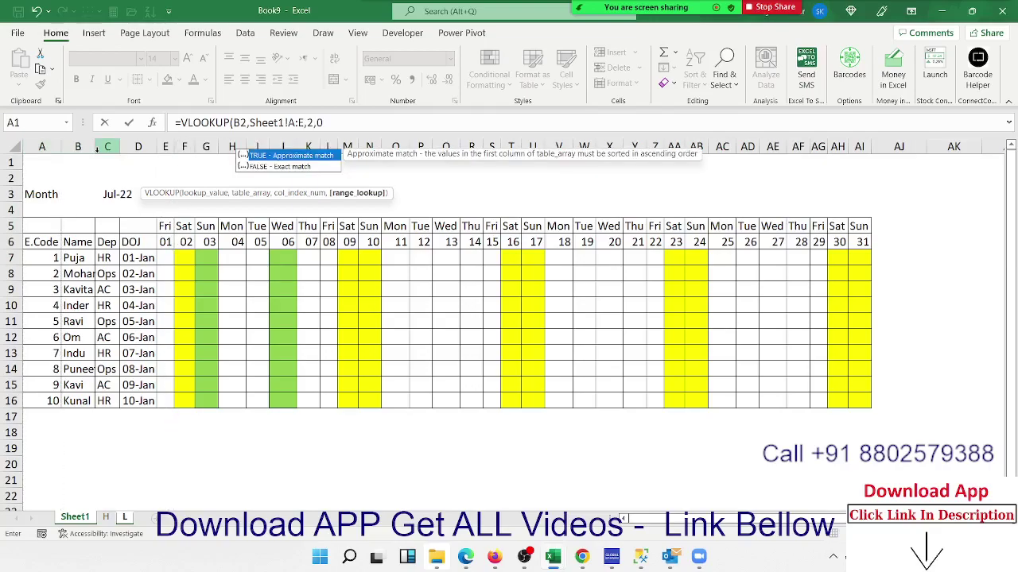
pyautogui.hotkey('ctrl', 'Return')
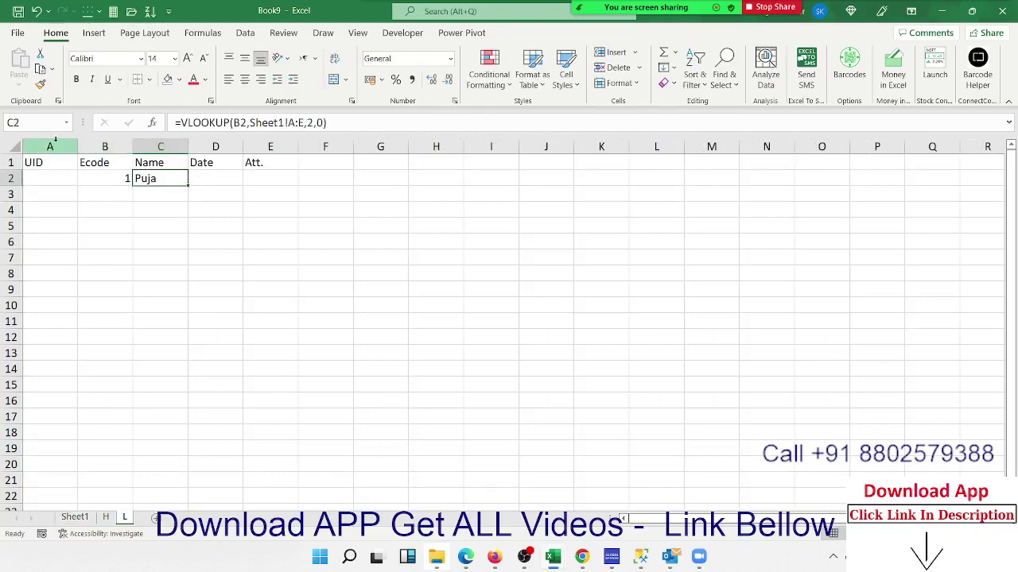
# Wrap the C2 lookup as =IFERROR(VLOOKUP(B2,Sheet1!A:E,2,0),"").
pyautogui.click(179, 120)
pyautogui.write('i')
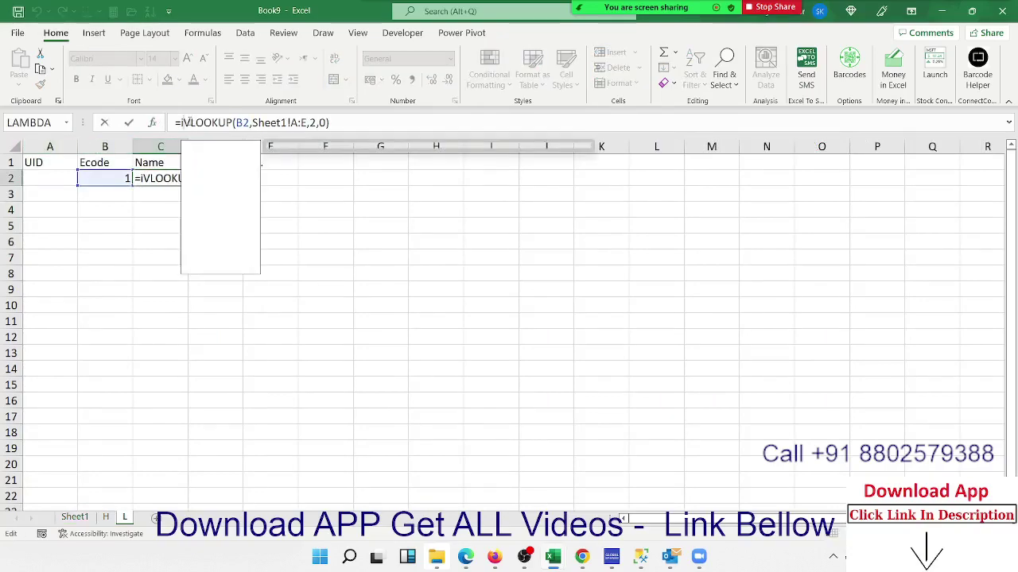
pyautogui.write('f')
pyautogui.press('Down')
pyautogui.press('Down')
pyautogui.press('Up')
pyautogui.press('Tab')
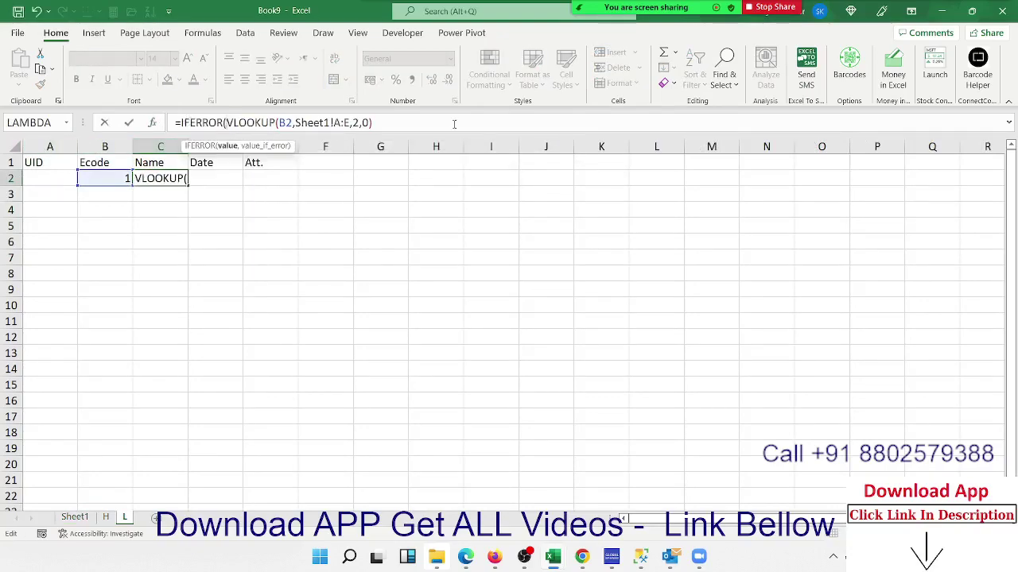
pyautogui.click(454, 124)
pyautogui.write(',""')
pyautogui.press('Return')
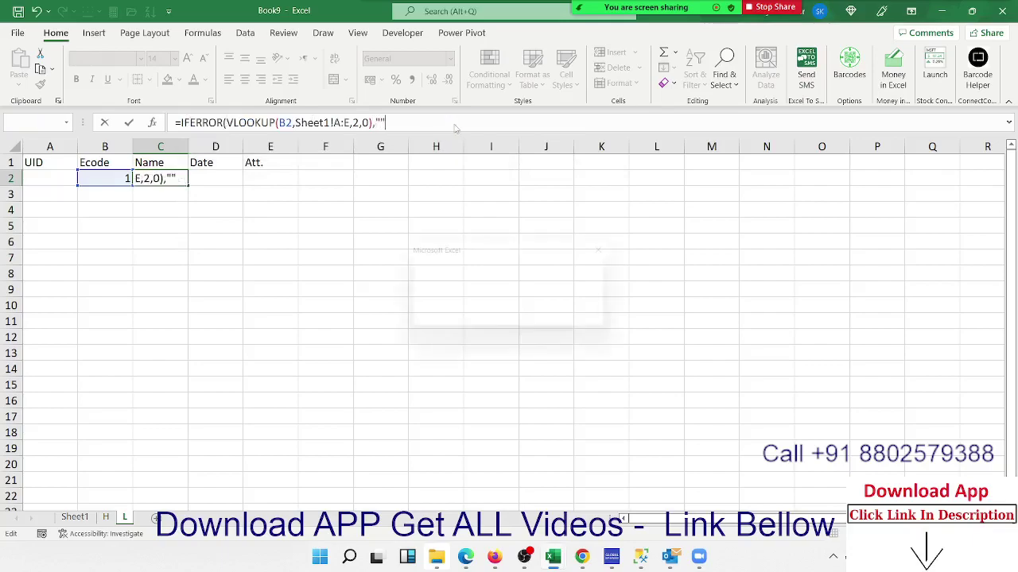
pyautogui.press('Return')
# Copy the C2 name formula down through C16.
pyautogui.press('Up')
pyautogui.hotkey('shift', 'Down')
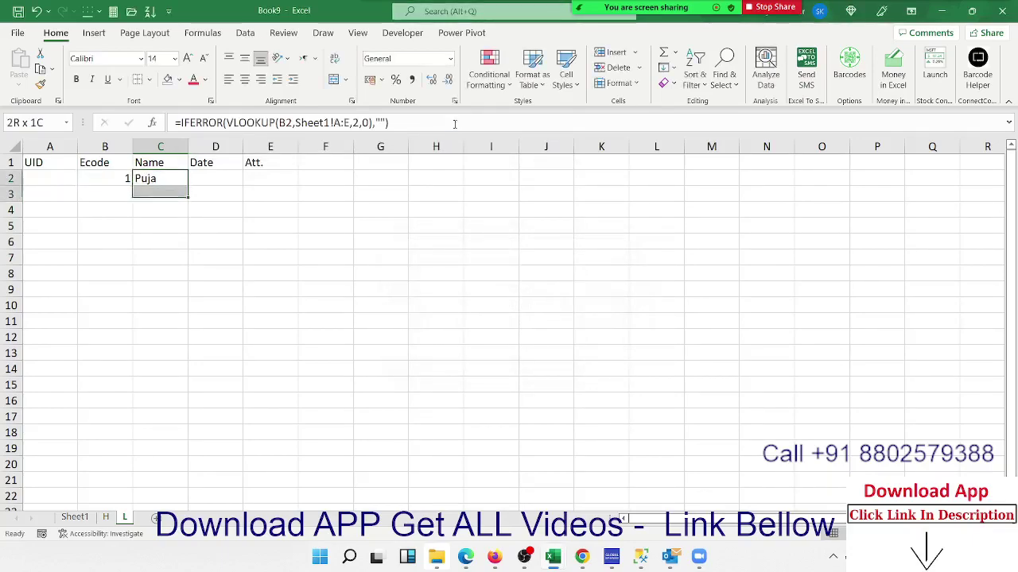
pyautogui.hotkey('shift', 'Down')
pyautogui.hotkey('shift', 'Down')
pyautogui.hotkey('shift', 'Down')
pyautogui.hotkey('shift', 'Down')
pyautogui.hotkey('shift', 'Down')
pyautogui.hotkey('shift', 'Down')
pyautogui.hotkey('shift', 'Down')
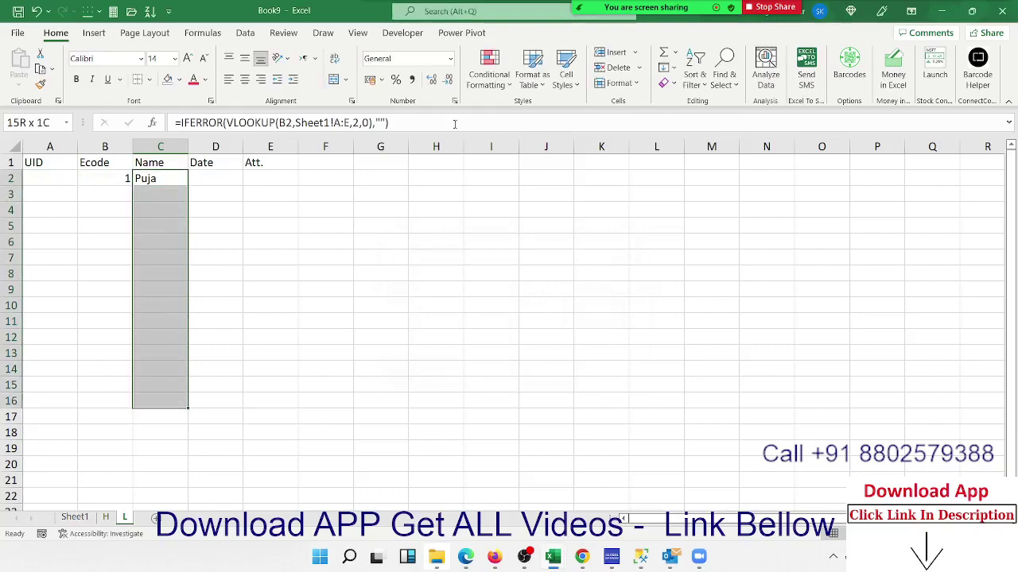
pyautogui.hotkey('ctrl', 'd')
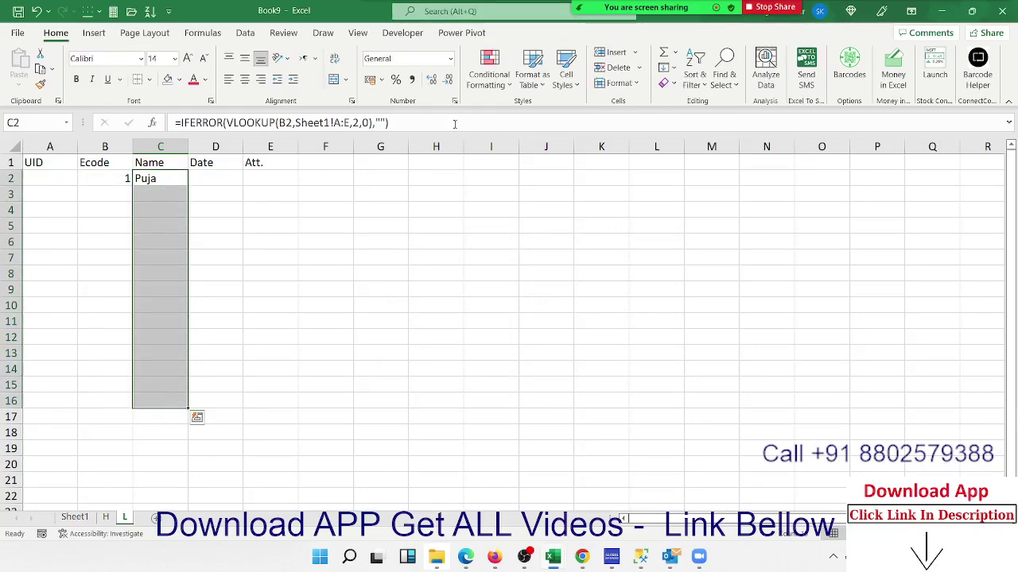
# Record a leave on sheet L with 01-Jul in D2 and L in E2.
pyautogui.click(201, 181)
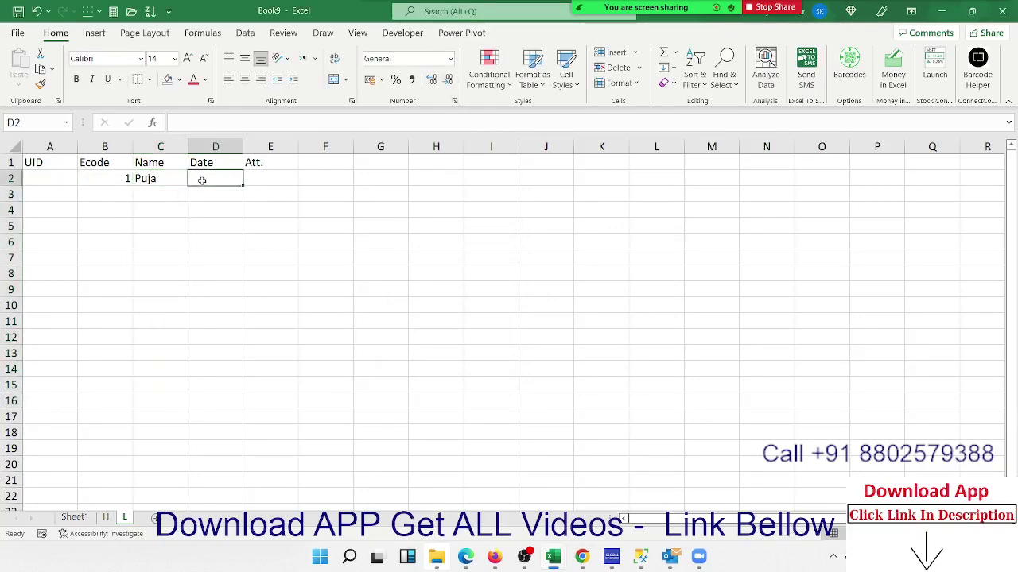
pyautogui.write('17')
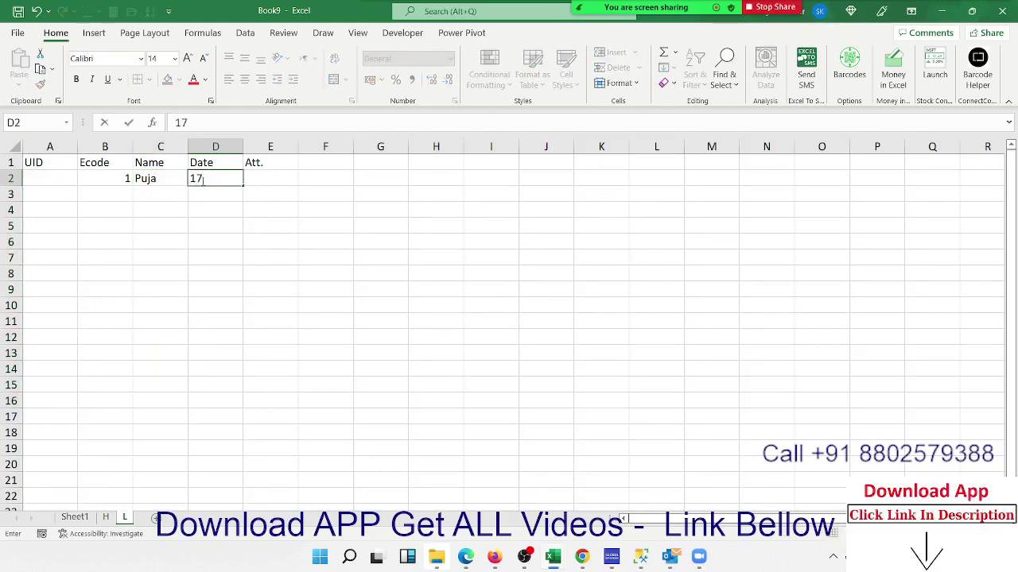
pyautogui.press('BackSpace')
pyautogui.write('1')
pyautogui.press('BackSpace')
pyautogui.write('7')
pyautogui.press('Return')
pyautogui.press('Up')
pyautogui.press('Right')
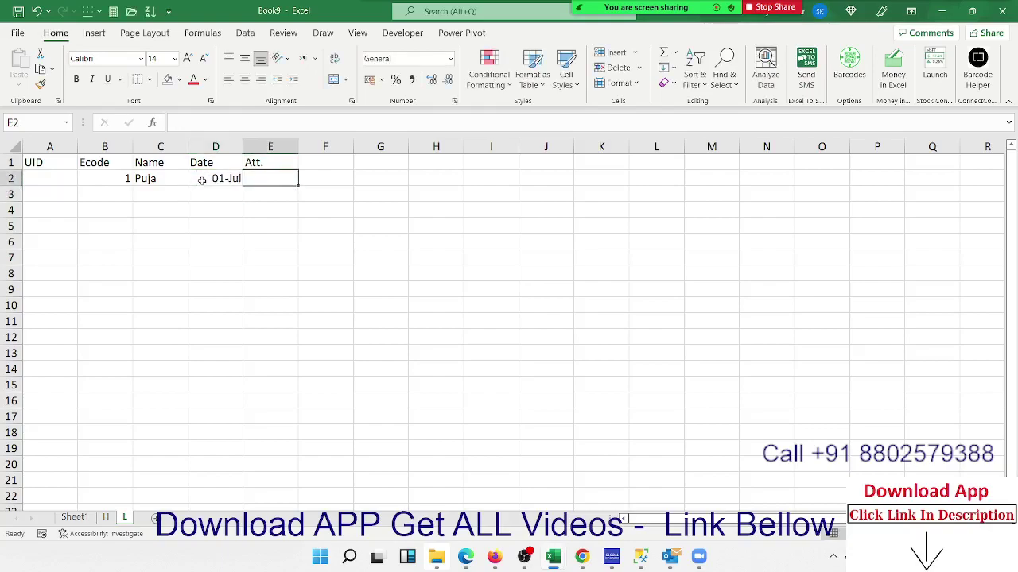
pyautogui.write('L')
pyautogui.press('Return')
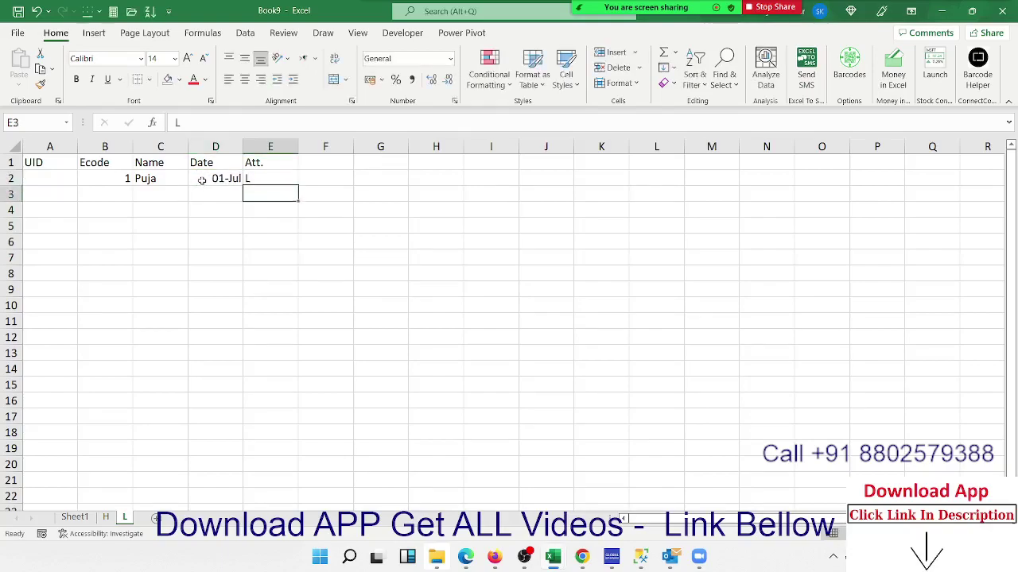
# Type L by hand in Puja's day-01 cell E7 on Sheet1.
pyautogui.click(75, 517)
pyautogui.click(170, 259)
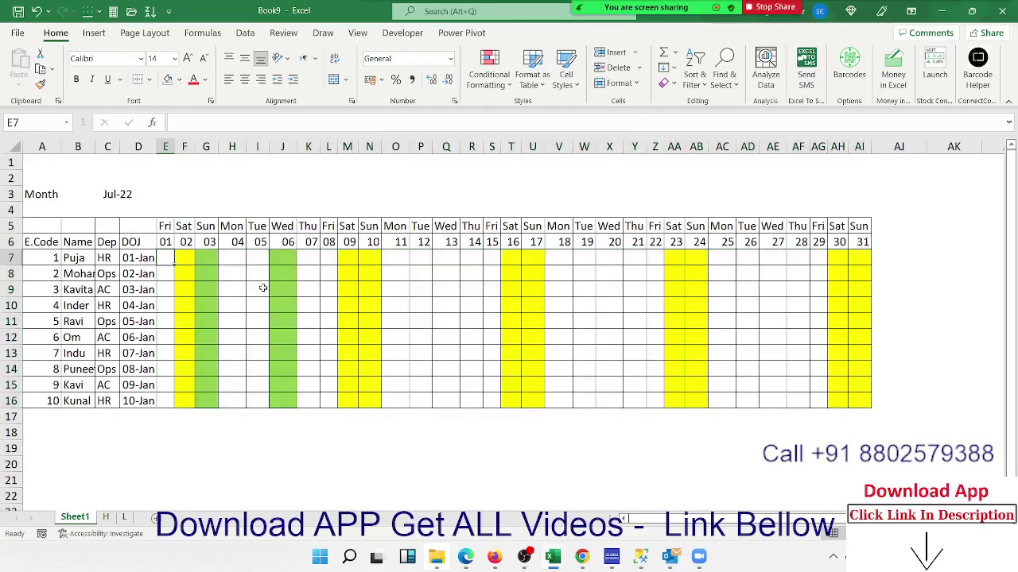
pyautogui.write('L\\')
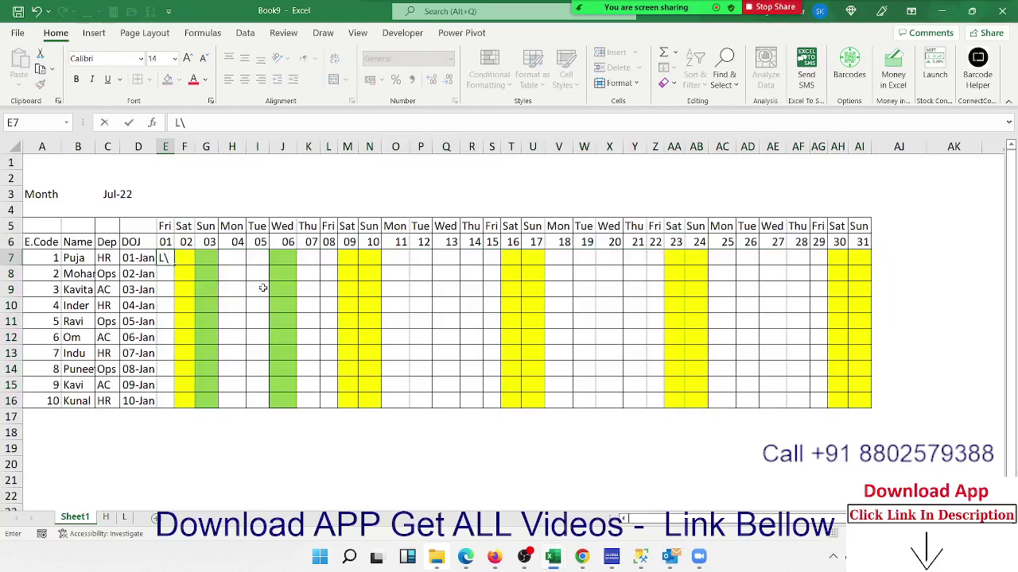
pyautogui.press('Right')
pyautogui.hotkey('shift', 'Right')
pyautogui.hotkey('shift', 'Right')
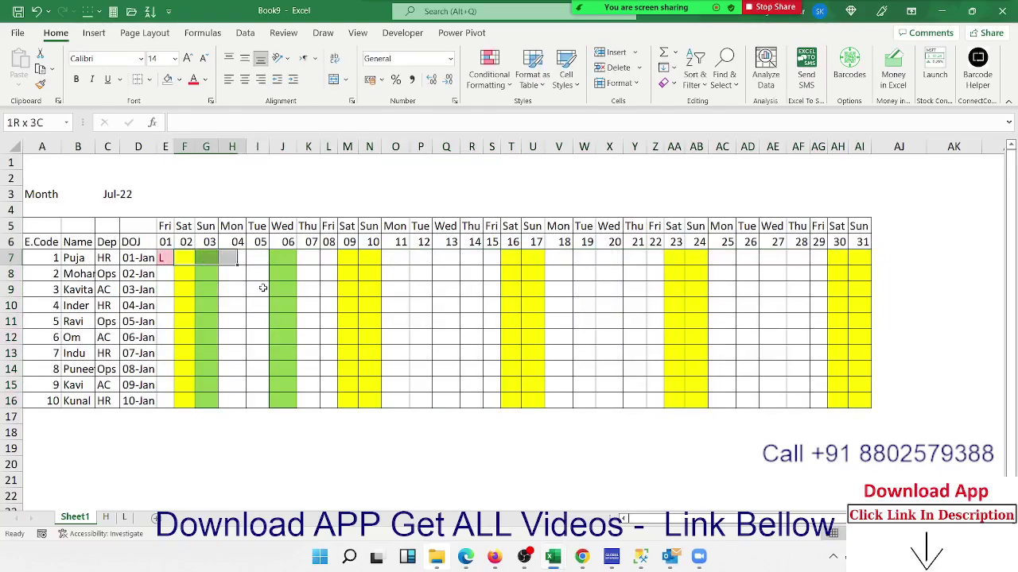
pyautogui.hotkey('shift', 'Right')
pyautogui.hotkey('shift', 'Right')
pyautogui.hotkey('shift', 'Right')
pyautogui.hotkey('shift', 'Left')
pyautogui.hotkey('shift', 'Left')
pyautogui.hotkey('shift', 'Left')
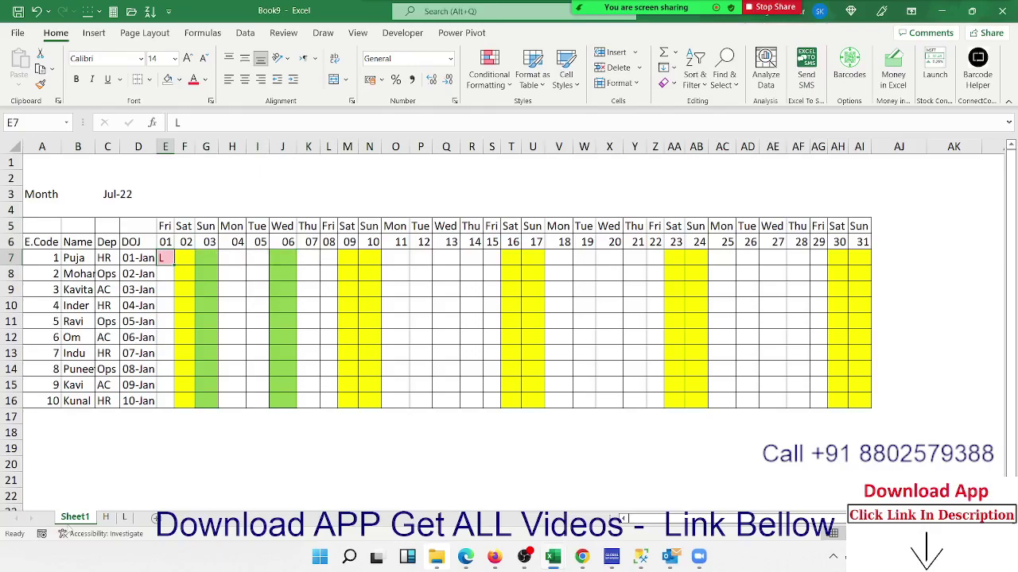
# Review the leave records on sheet L, then Puja's code, name and date header on Sheet1.
pyautogui.click(125, 518)
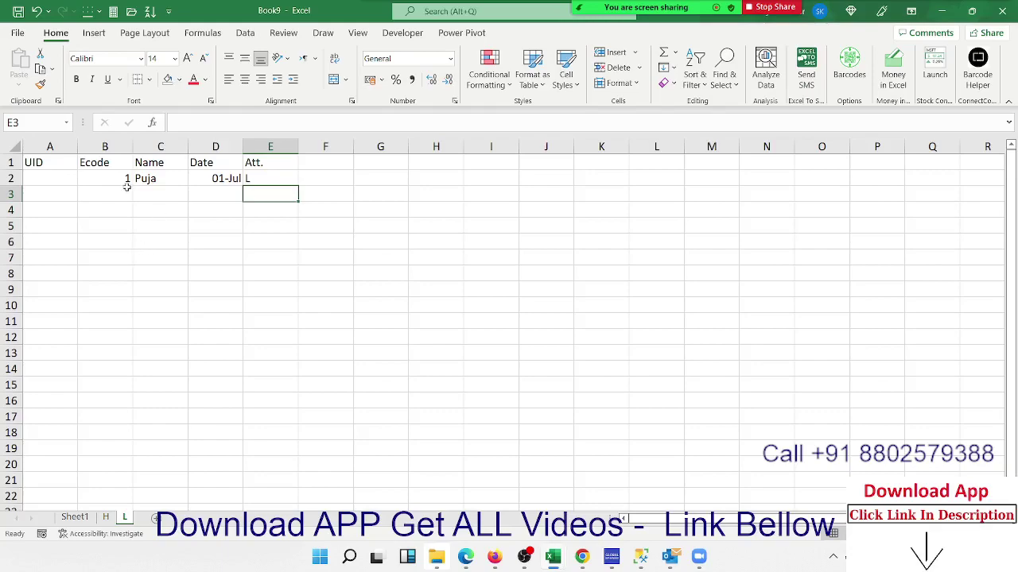
pyautogui.moveTo(127, 181); pyautogui.dragTo(231, 227)
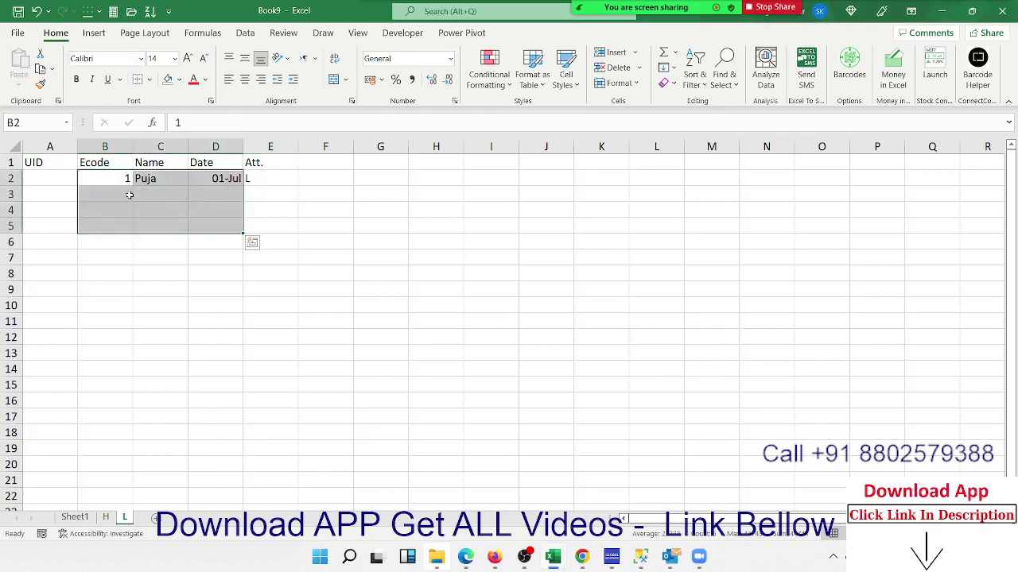
pyautogui.click(163, 195)
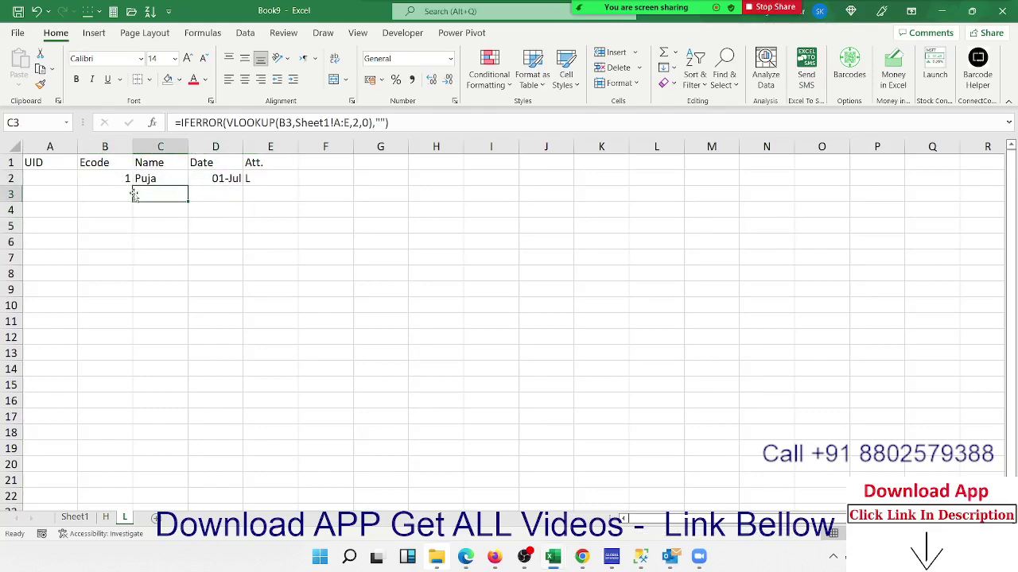
pyautogui.click(68, 179)
pyautogui.click(75, 517)
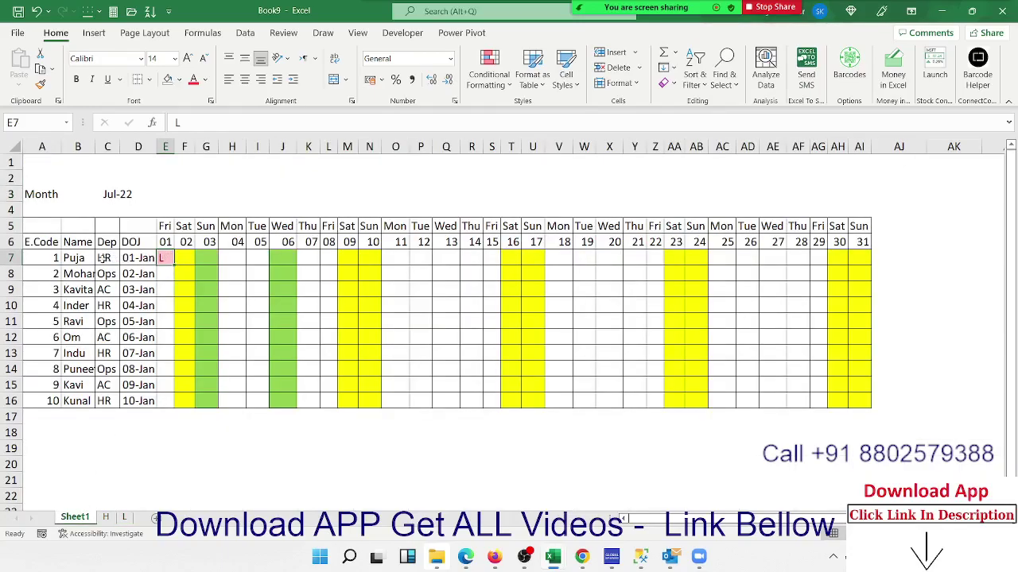
pyautogui.click(81, 260)
pyautogui.click(46, 260)
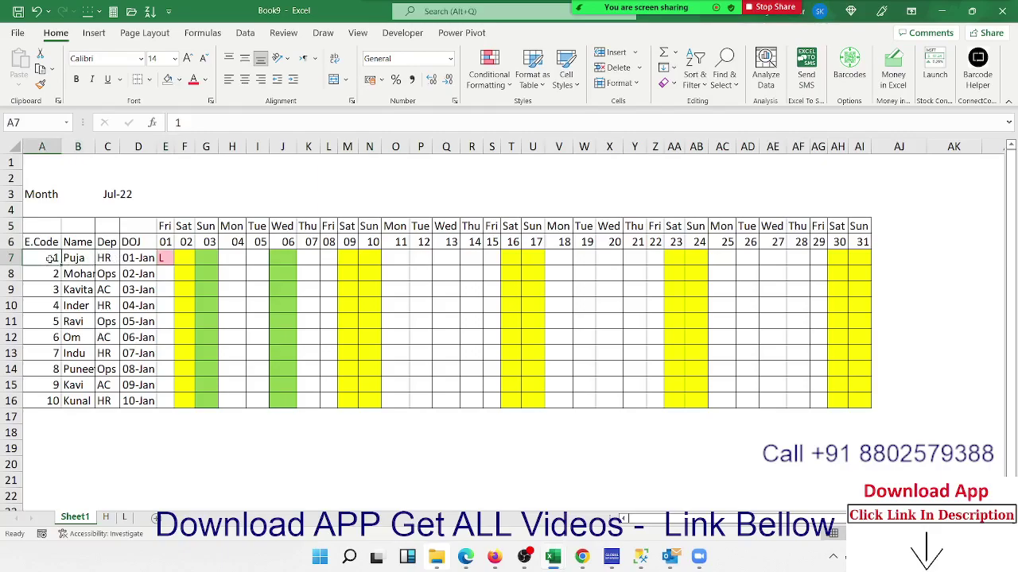
pyautogui.click(166, 246)
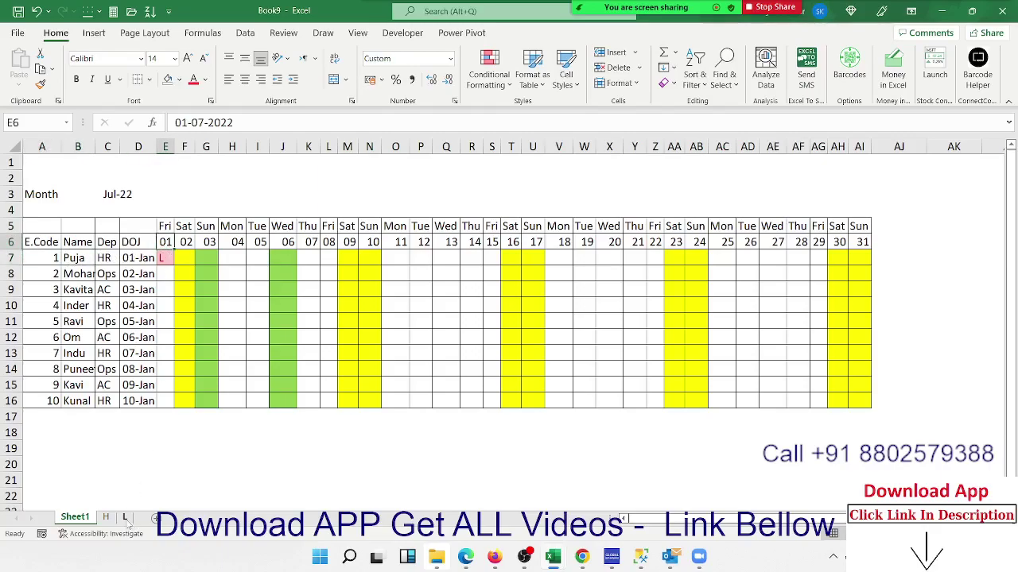
# Clear the hand-typed L from E7 and return to the L leave sheet.
pyautogui.click(167, 263)
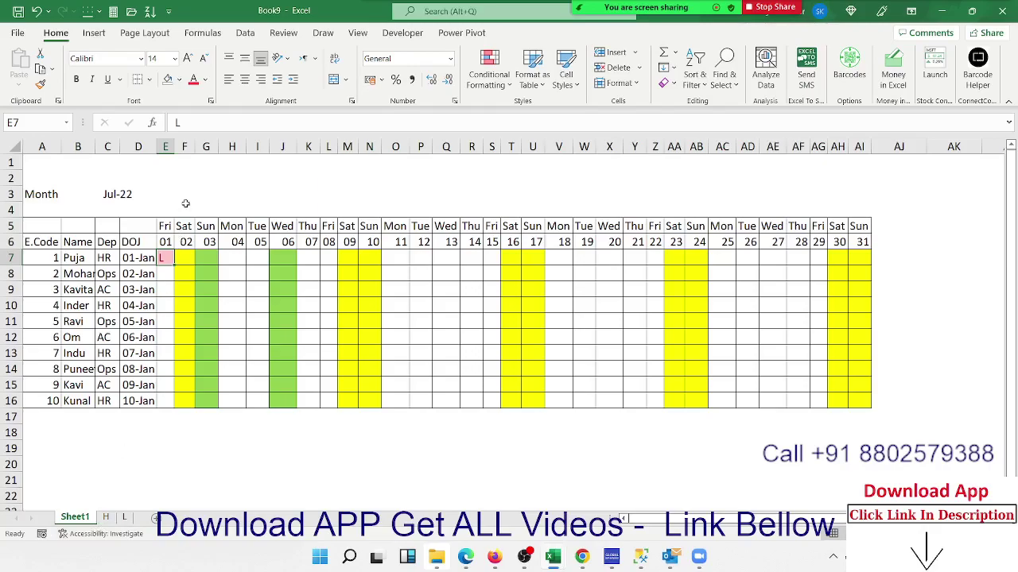
pyautogui.press('Delete')
pyautogui.click(129, 518)
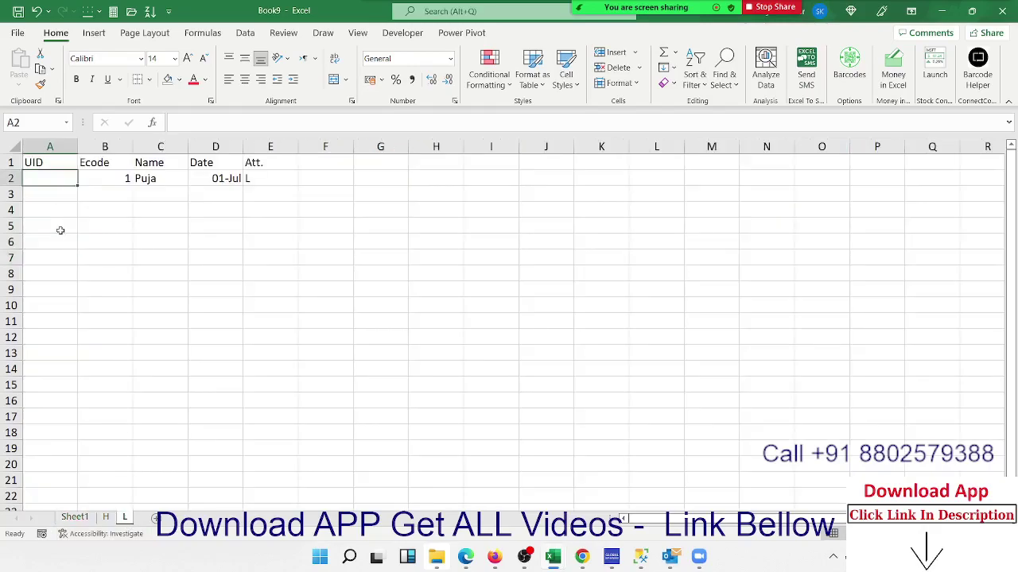
# Enter =B2&"-"&D2 in A2 of sheet L and fill it down through A17.
pyautogui.write('=')
pyautogui.press('Right')
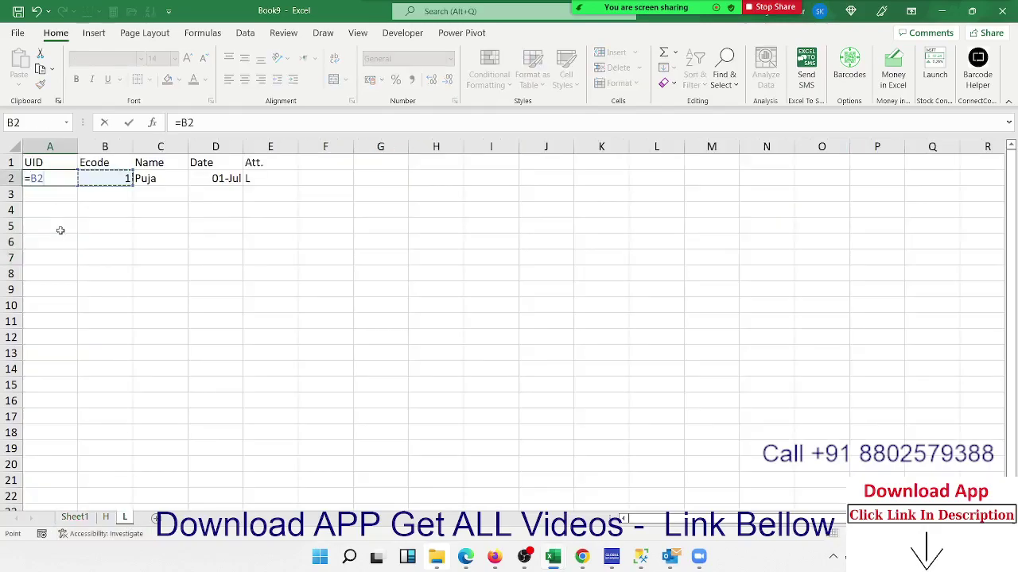
pyautogui.write('&"-"')
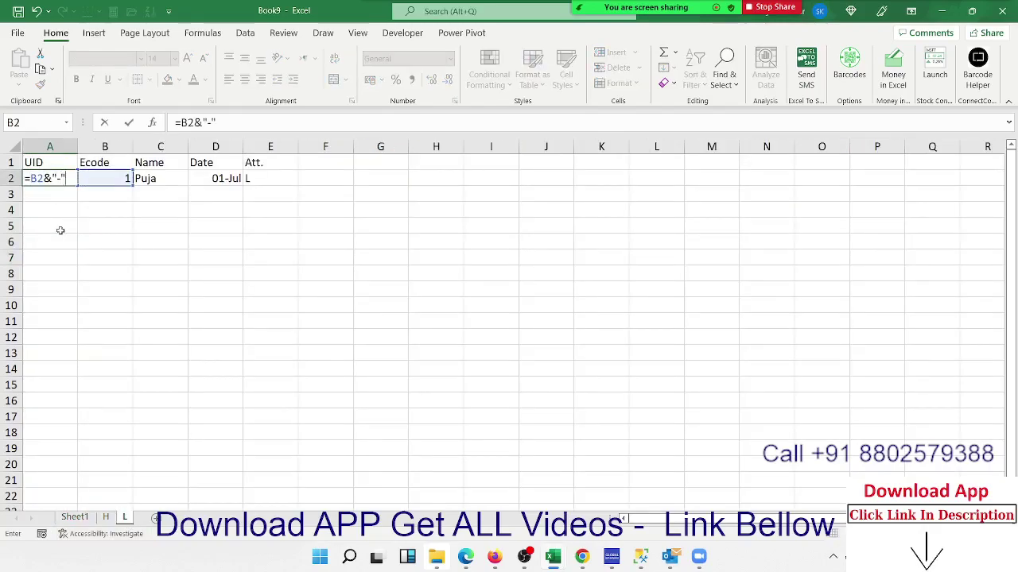
pyautogui.write('&')
pyautogui.press('Right')
pyautogui.press('Right')
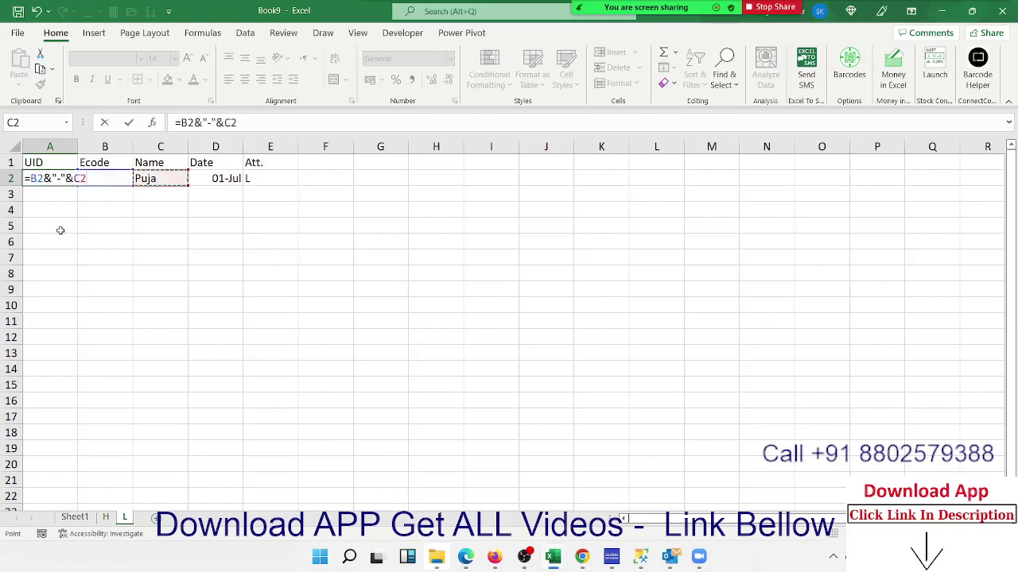
pyautogui.press('Right')
pyautogui.press('Return')
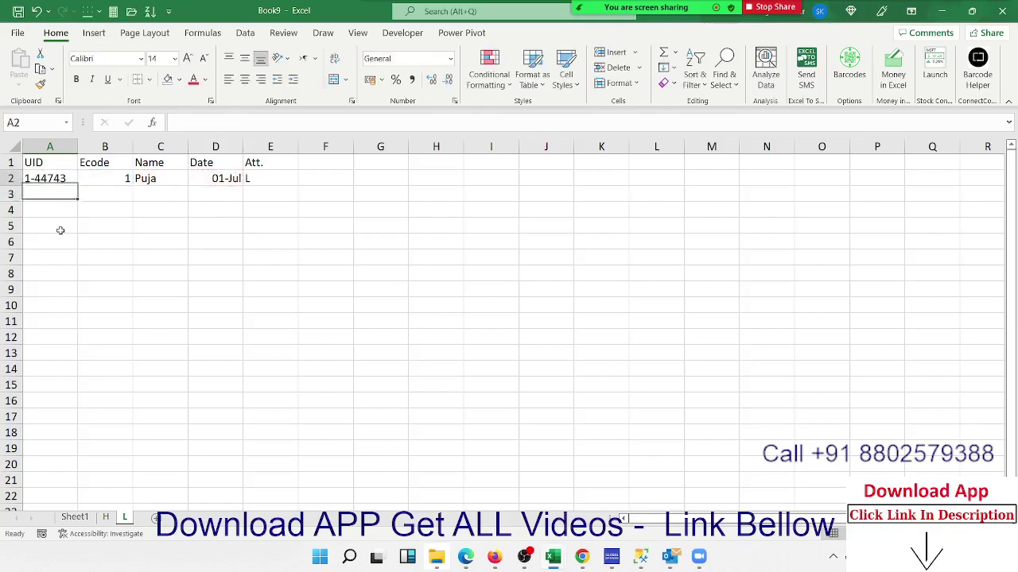
pyautogui.press('Up')
pyautogui.hotkey('shift', 'Down')
pyautogui.hotkey('shift', 'Down')
pyautogui.hotkey('shift', 'Down')
pyautogui.hotkey('shift', 'Down')
pyautogui.hotkey('shift', 'Down')
pyautogui.hotkey('shift', 'Down')
pyautogui.hotkey('shift', 'Down')
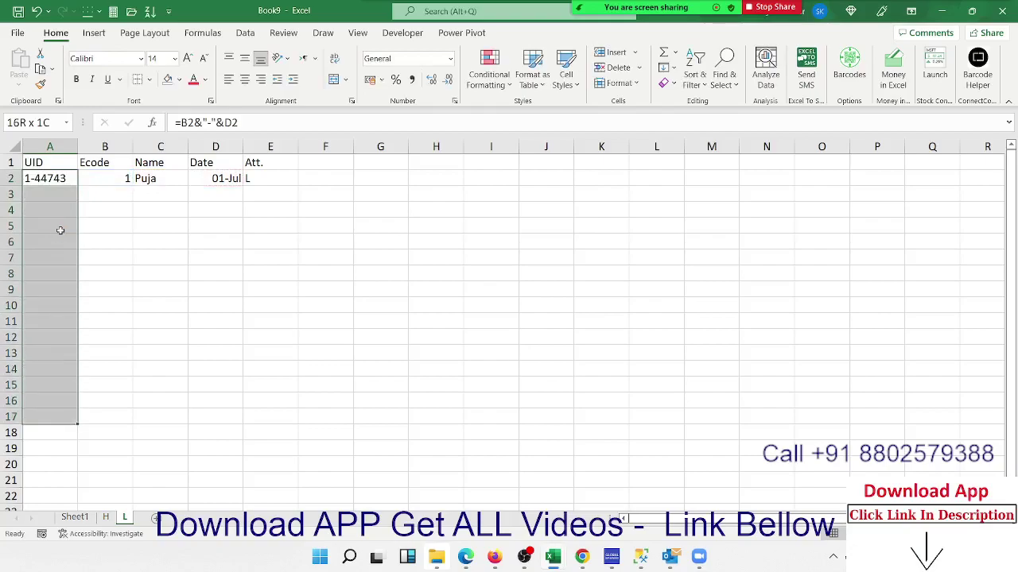
pyautogui.hotkey('ctrl', 'd')
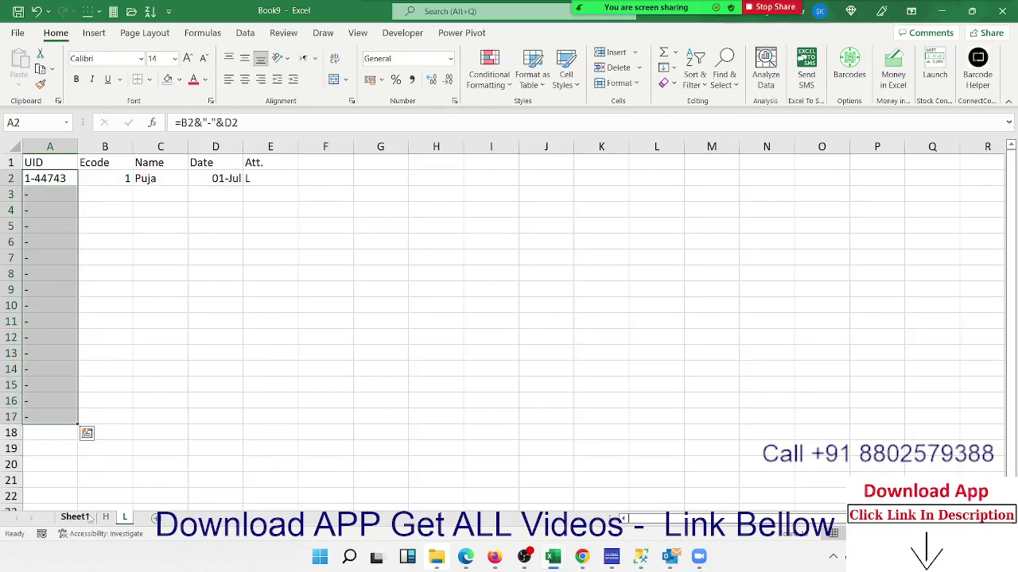
pyautogui.click(90, 518)
# Enter =VLOOKUP(A7&"-"&E6,L!A:E,5,0) in E7 to pull the leave code from sheet L.
pyautogui.write('=v')
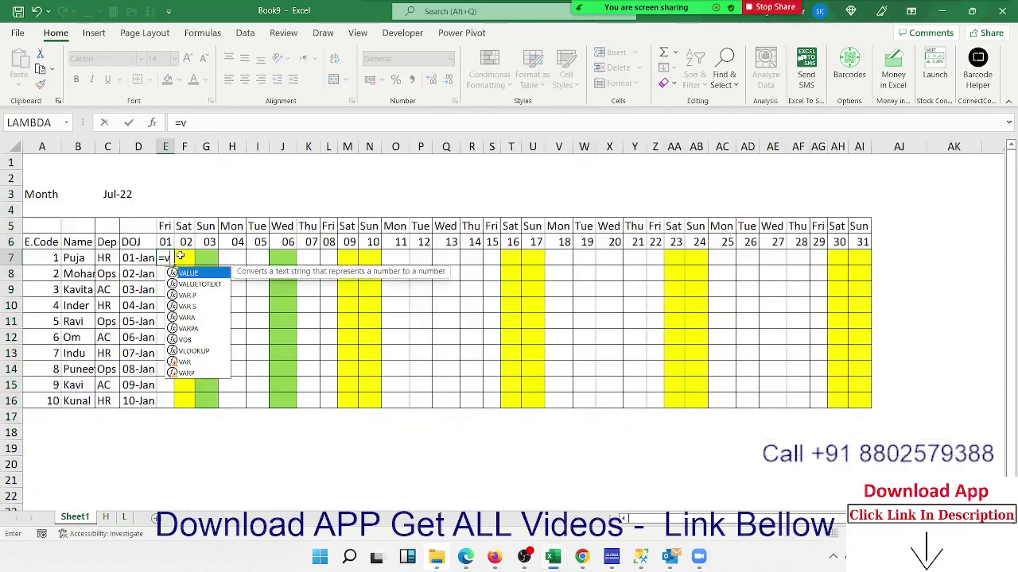
pyautogui.write('l')
pyautogui.press('Tab')
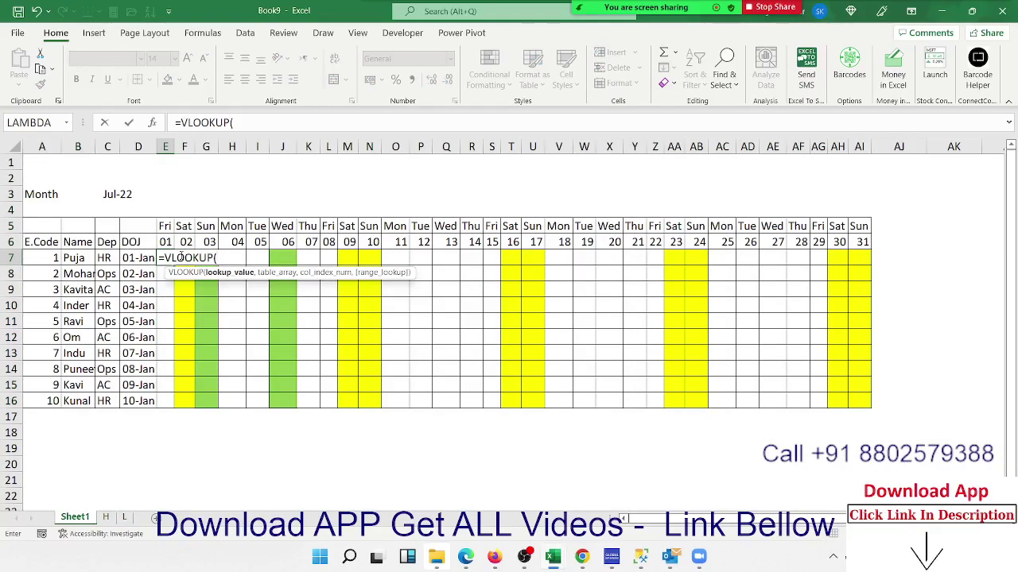
pyautogui.press('Left')
pyautogui.press('Left')
pyautogui.press('Left')
pyautogui.press('Left')
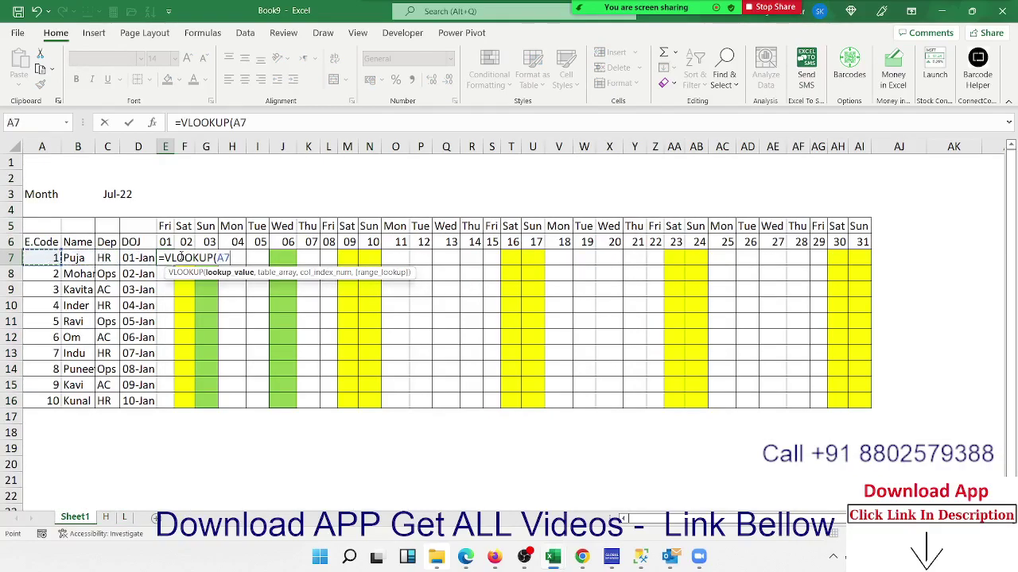
pyautogui.write('&"-"')
pyautogui.write('&')
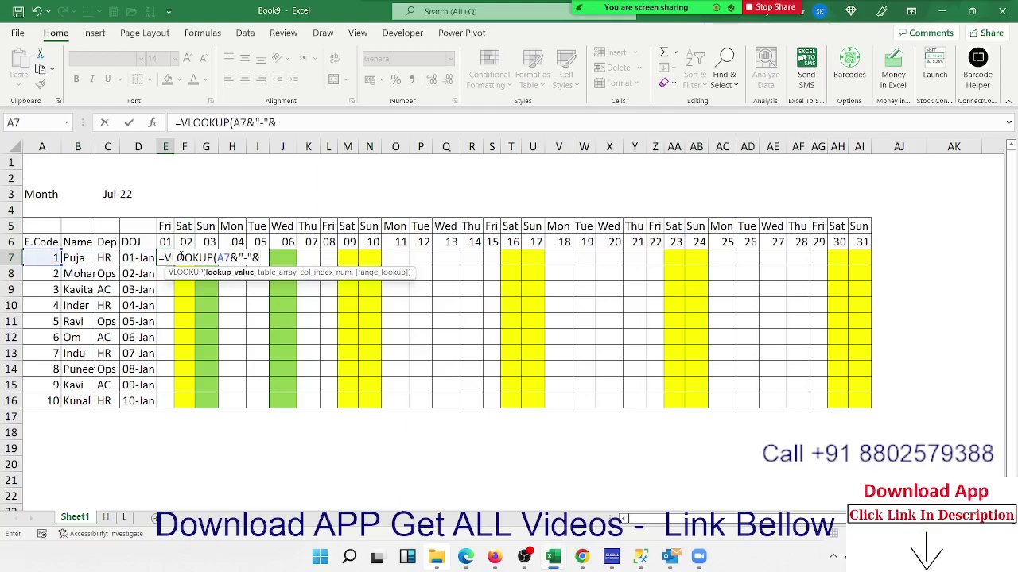
pyautogui.press('Up')
pyautogui.write(',')
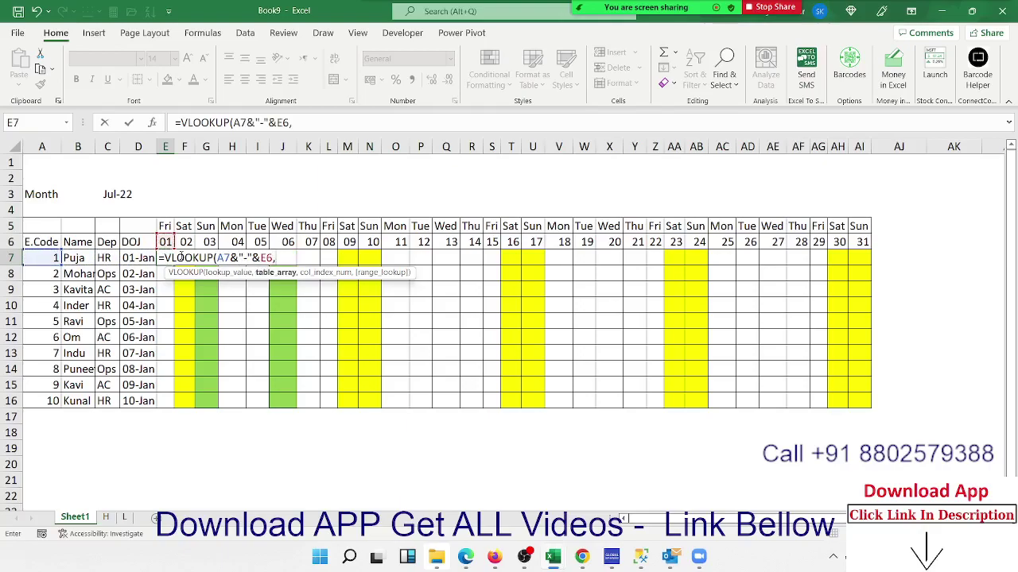
pyautogui.click(124, 516)
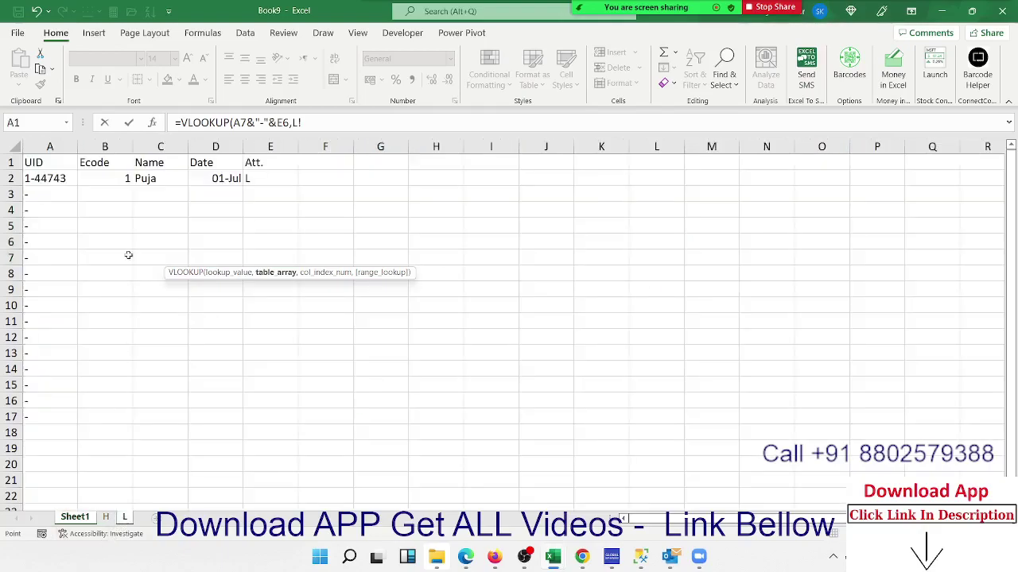
pyautogui.moveTo(50, 149); pyautogui.dragTo(165, 147)
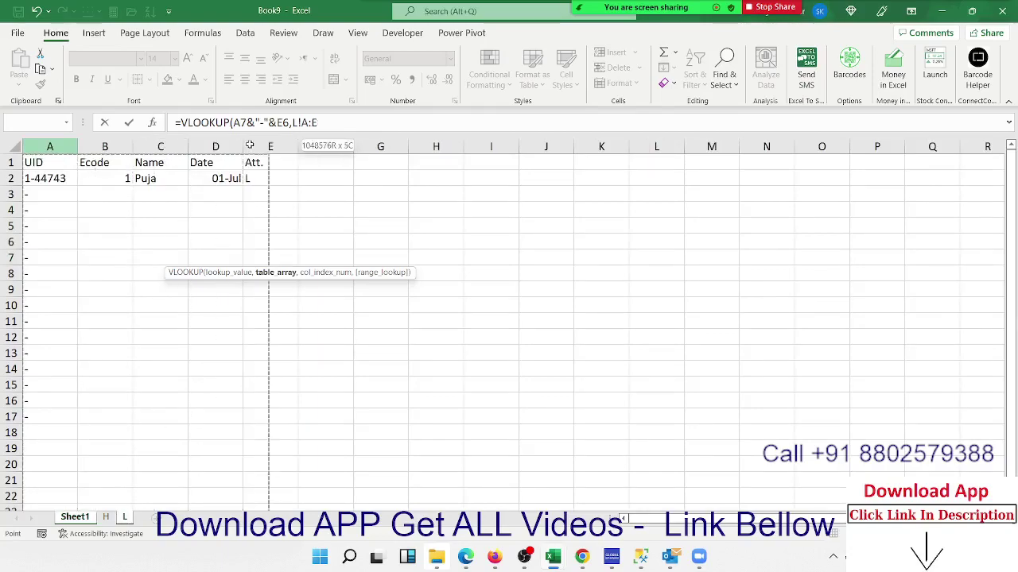
pyautogui.moveTo(165, 147); pyautogui.dragTo(252, 142)
pyautogui.write(',')
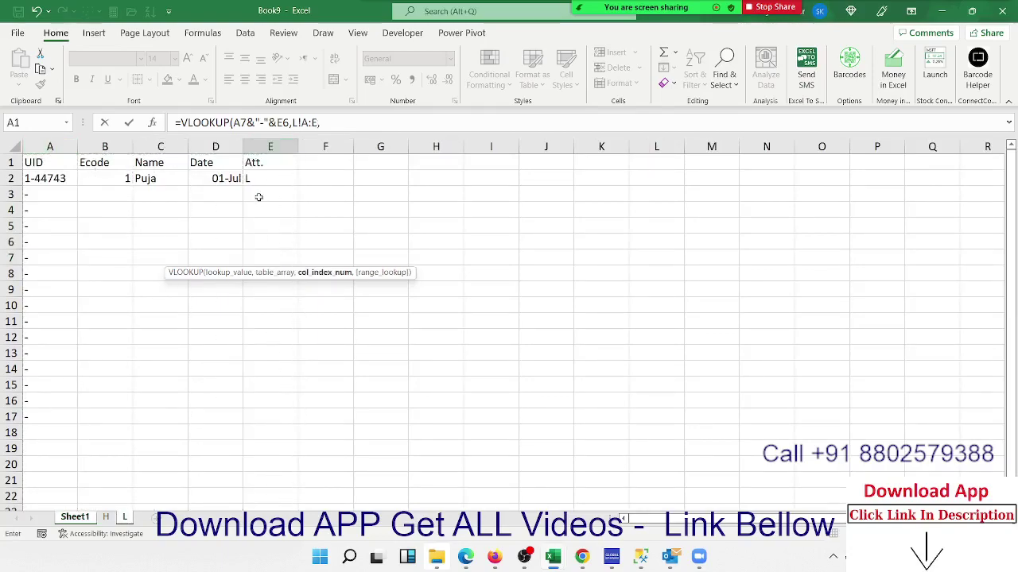
pyautogui.write('5,0')
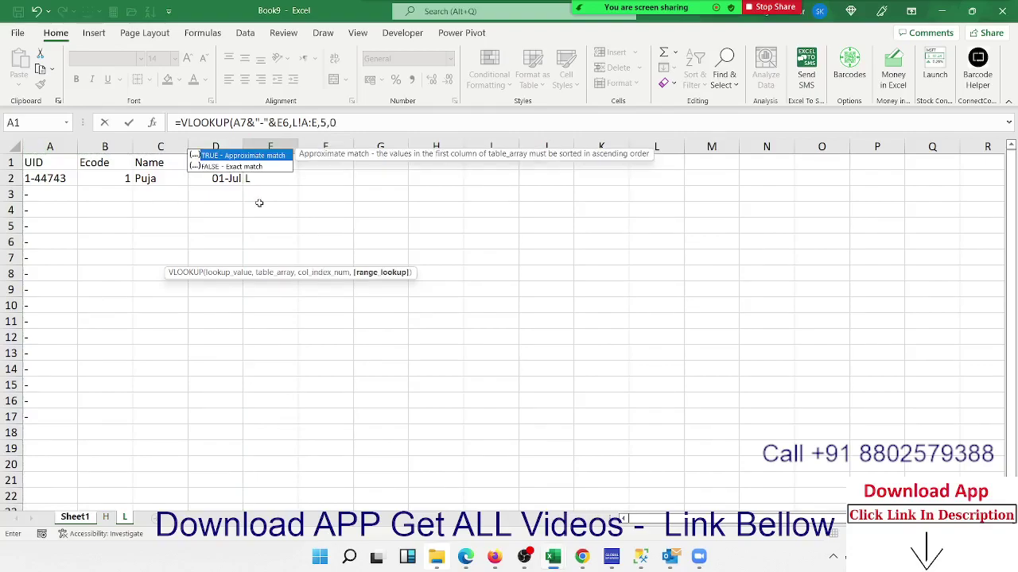
pyautogui.press('Return')
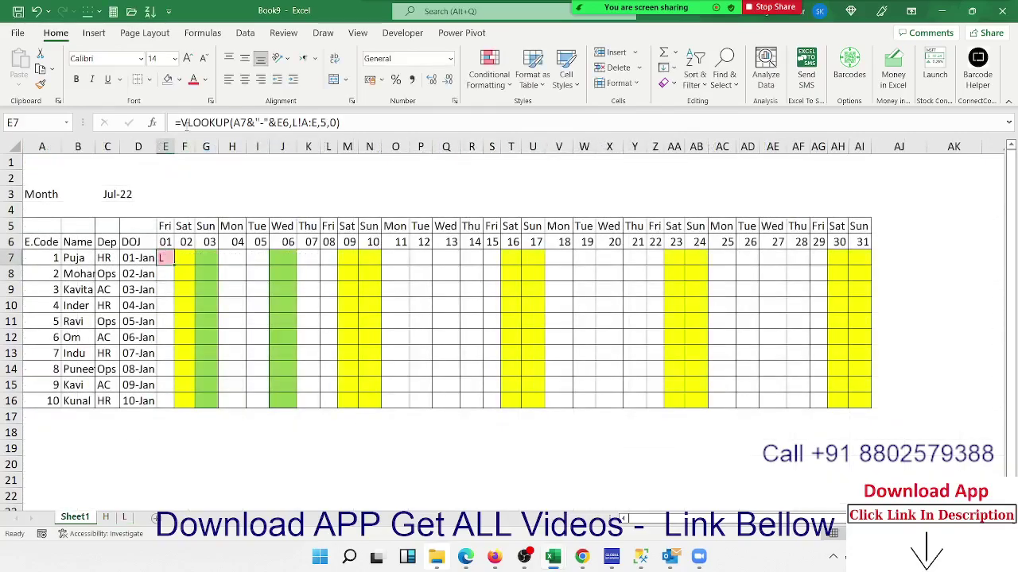
# Wrap E7's VLOOKUP in IFERROR so unmatched days return "P".
pyautogui.click(178, 123)
pyautogui.write('IF')
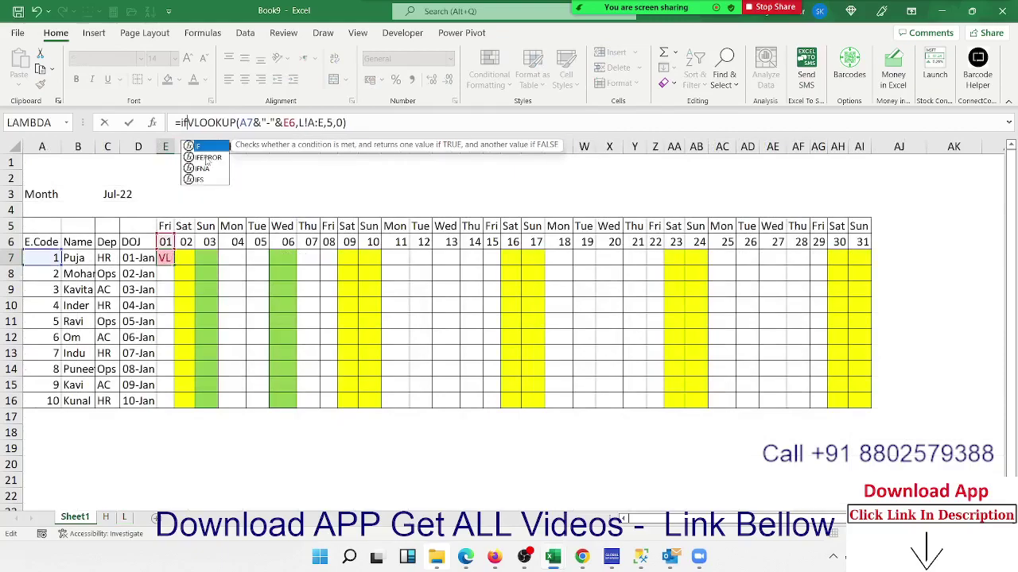
pyautogui.write('ERROR(')
pyautogui.click(445, 123)
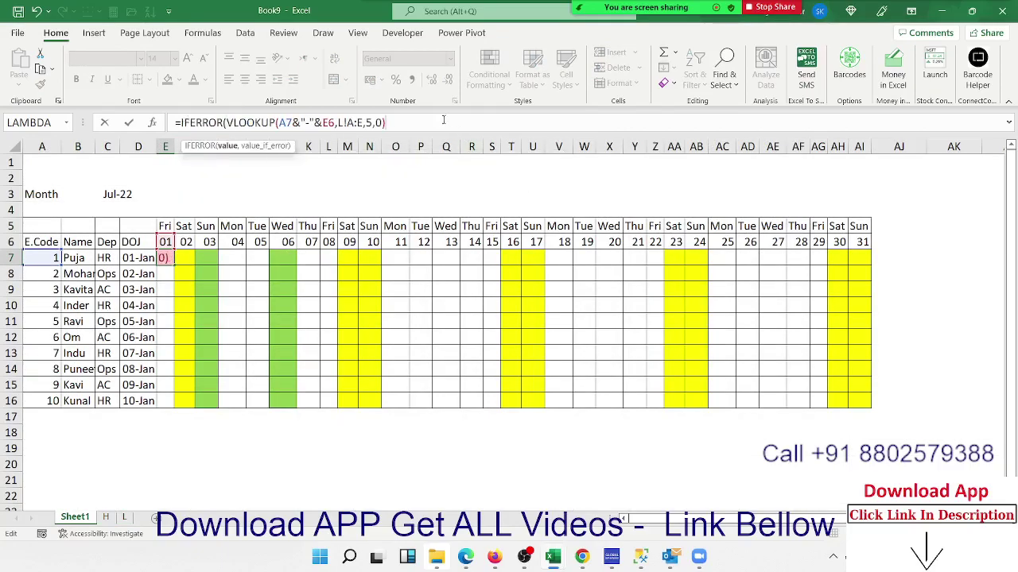
pyautogui.write(',"')
pyautogui.write('P"')
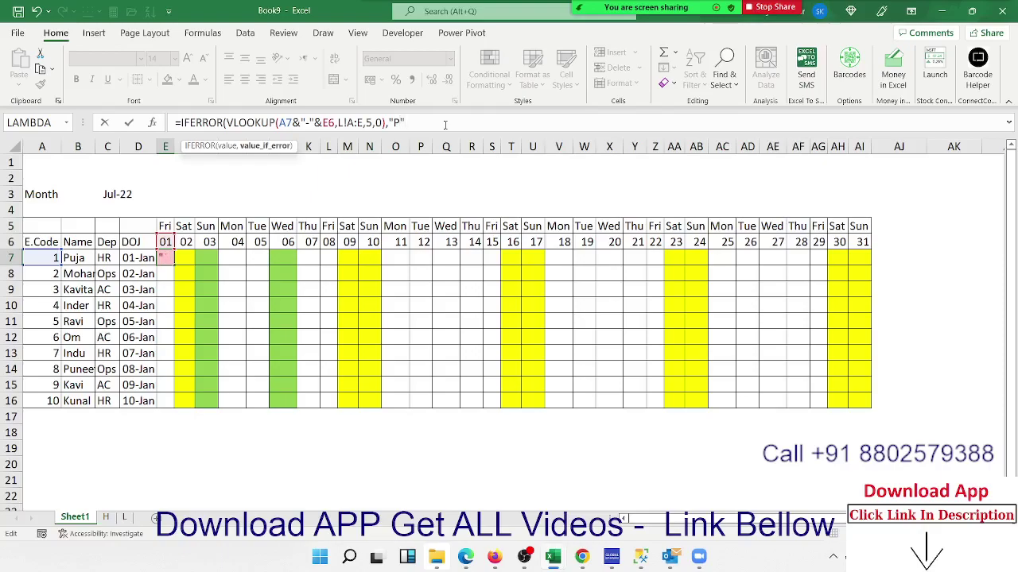
pyautogui.write(')')
pyautogui.press('Return')
pyautogui.press('Up')
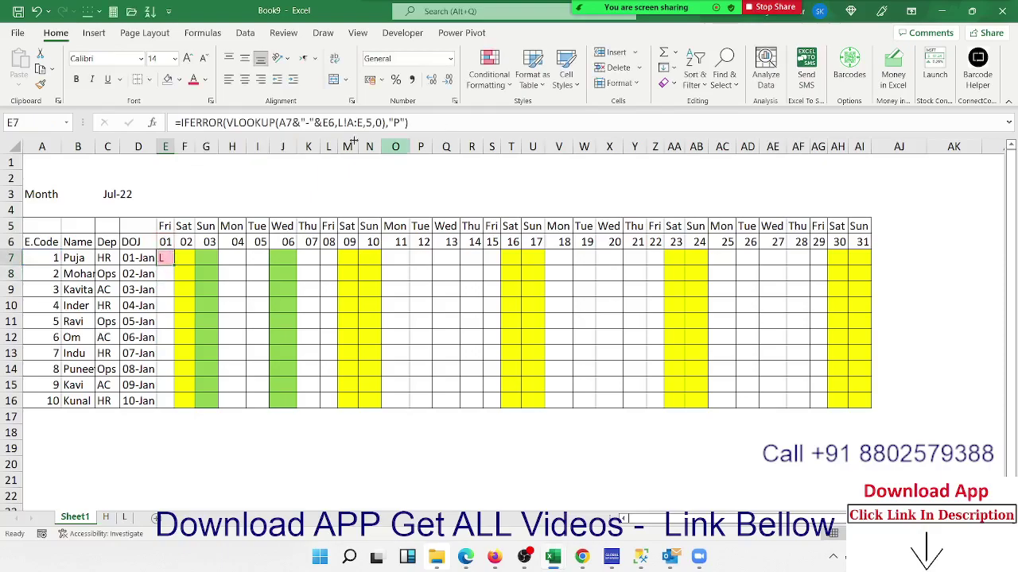
# Make the lookup references absolute as $A7, E$6 and L!$A:$E.
pyautogui.click(306, 125)
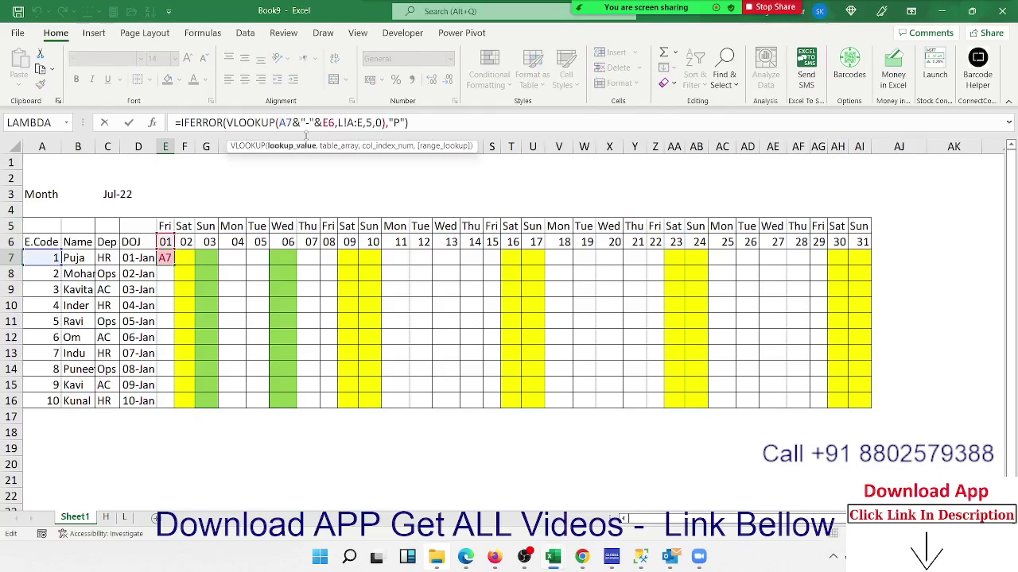
pyautogui.press('F4')
pyautogui.press('F4')
pyautogui.press('F4')
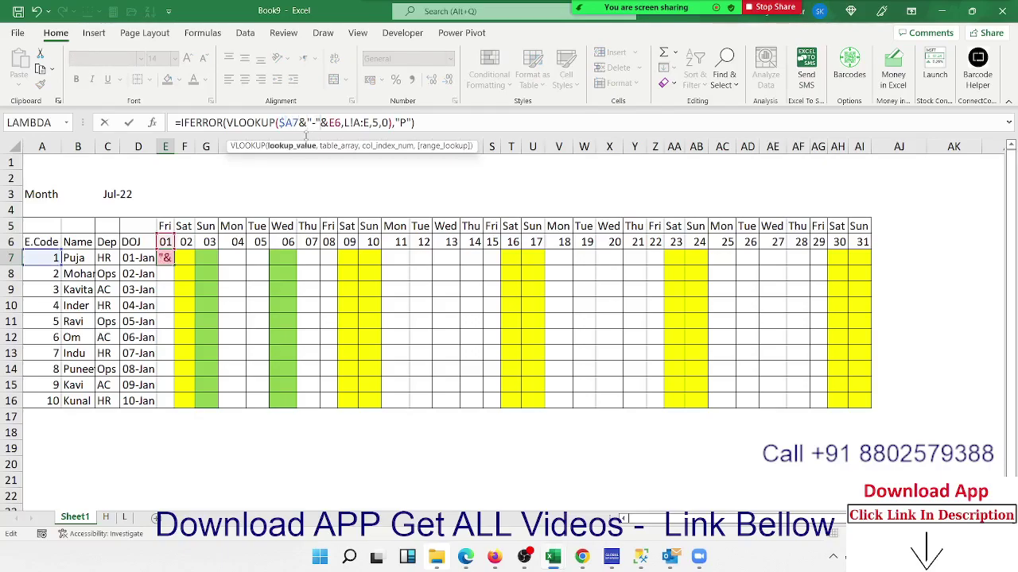
pyautogui.press('Right')
pyautogui.press('Right')
pyautogui.press('F4')
pyautogui.press('F4')
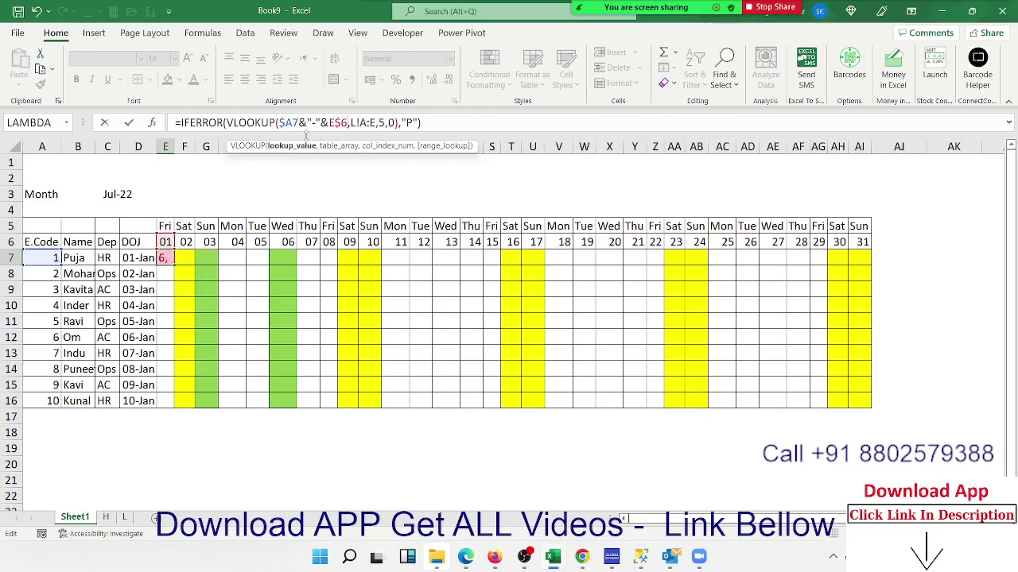
pyautogui.press('Right')
pyautogui.press('Right')
pyautogui.press('Right')
pyautogui.press('Right')
pyautogui.press('Right')
pyautogui.press('F4')
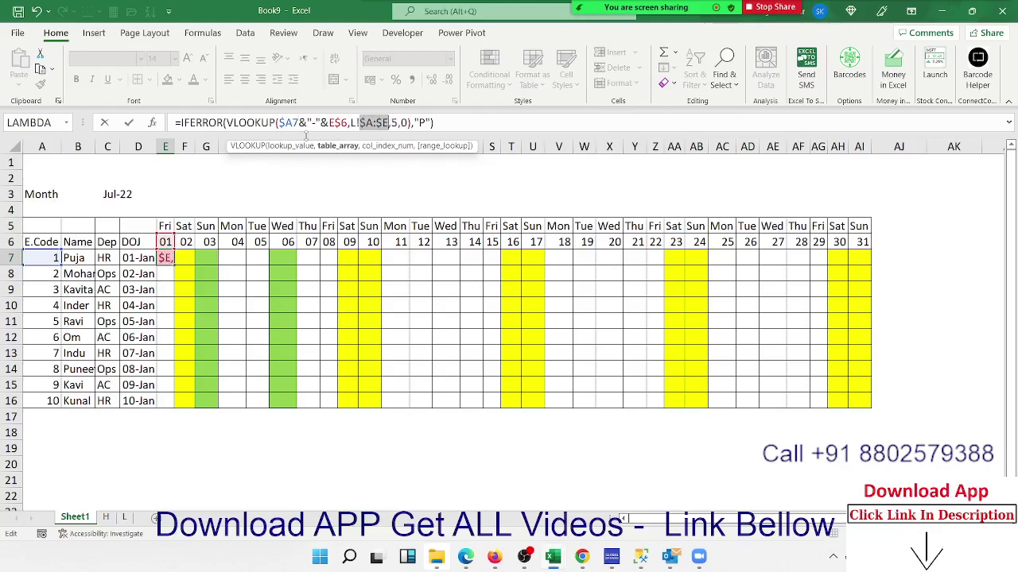
pyautogui.press('Return')
pyautogui.press('Up')
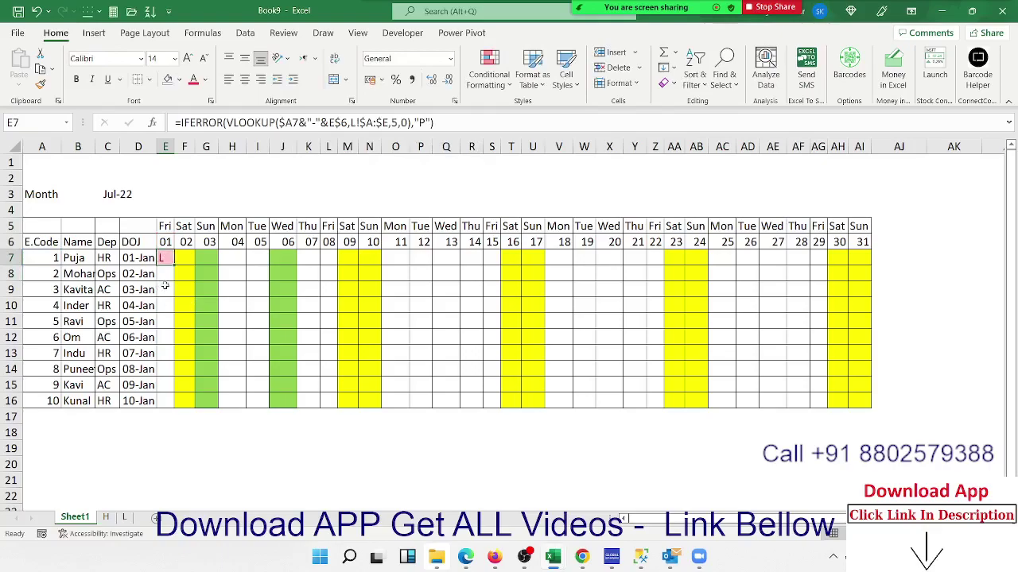
# Fill the E7 lookup formula across to AI and down to row 16, then check G8.
pyautogui.moveTo(174, 267)
pyautogui.mouseDown()
pyautogui.moveTo(869, 316)
pyautogui.moveTo(871, 271)
pyautogui.moveTo(874, 405)
pyautogui.mouseUp()
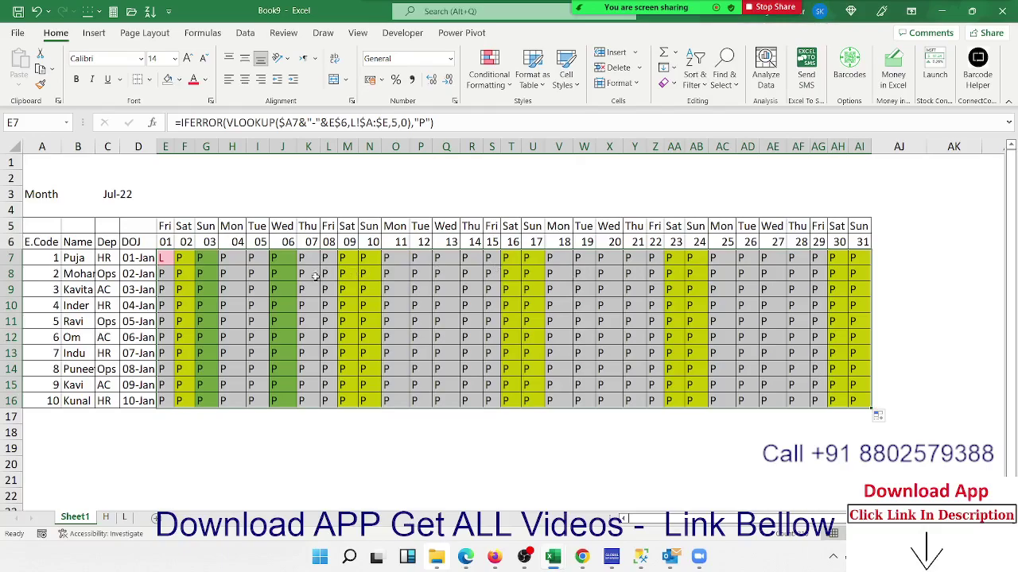
pyautogui.click(212, 274)
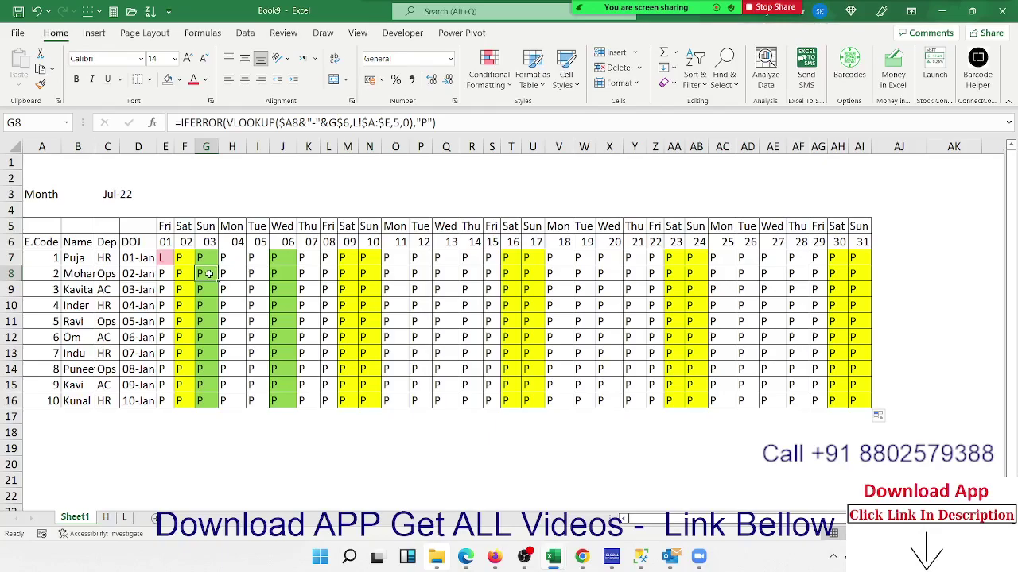
# Start wrapping E7's formula in an IF(OR(...)) weekend test.
pyautogui.click(167, 259)
pyautogui.press('F2')
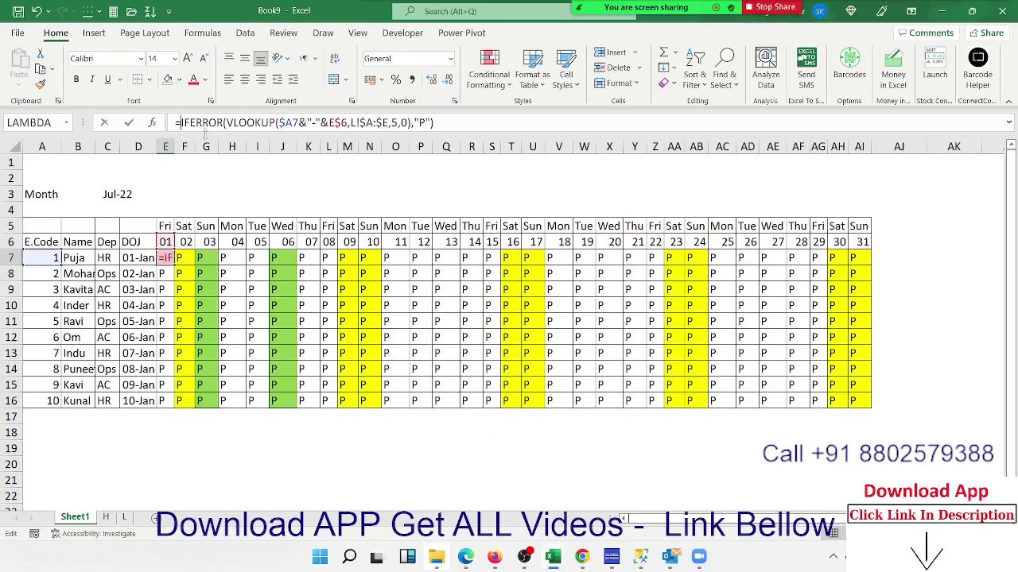
pyautogui.write('i')
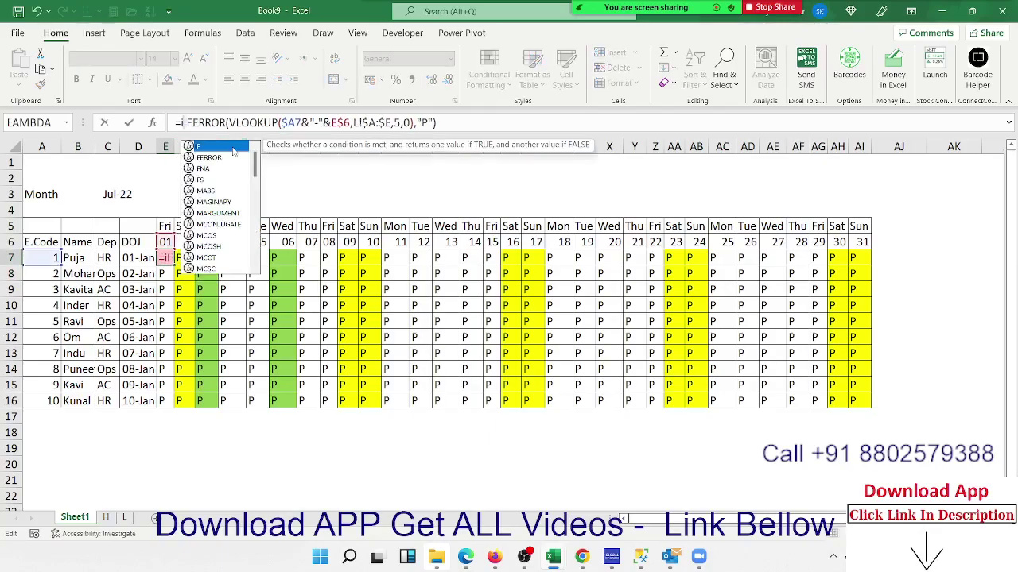
pyautogui.write('f')
pyautogui.doubleClick(228, 147)
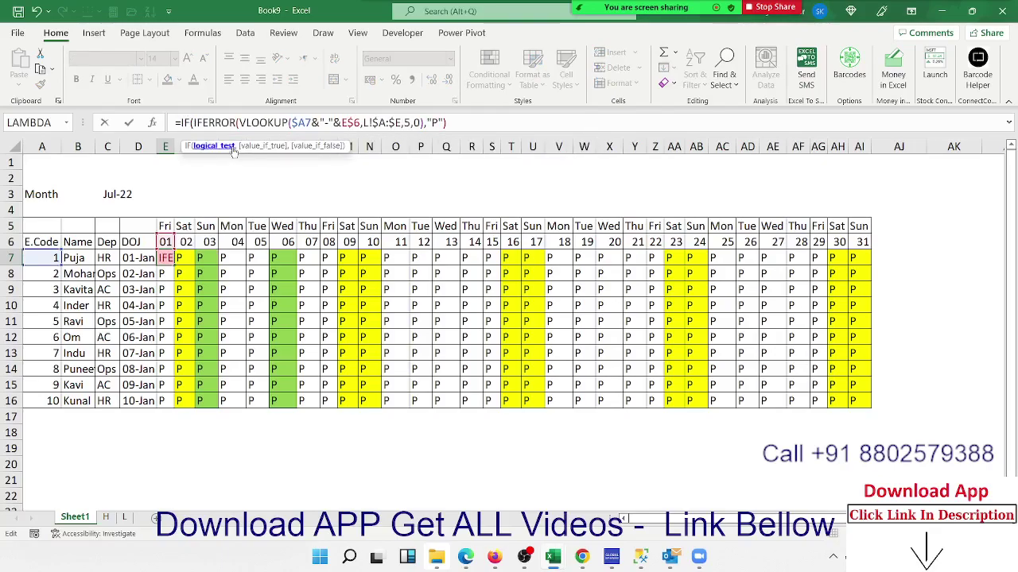
pyautogui.write('or')
pyautogui.doubleClick(233, 152)
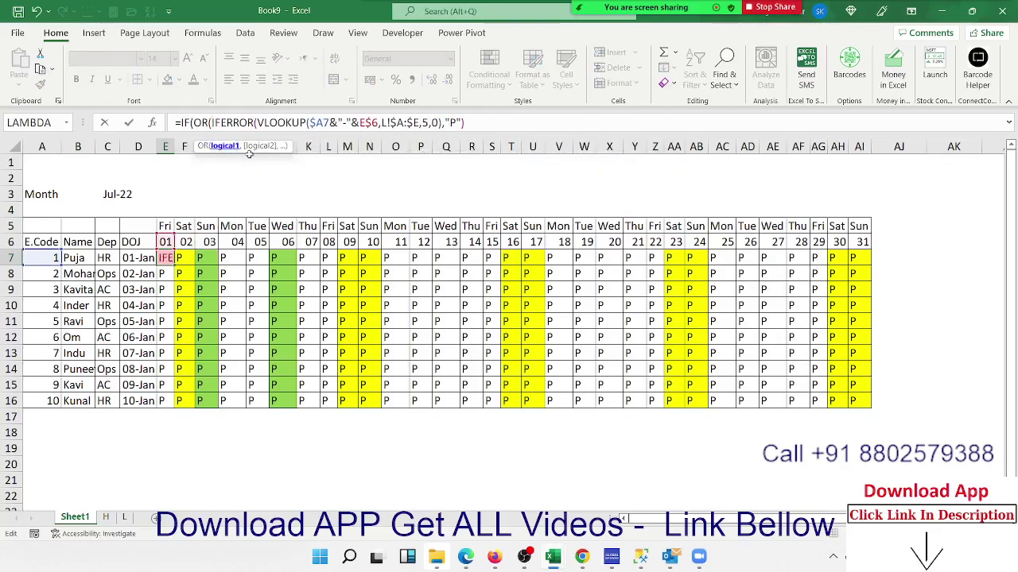
# Test whether E5 is "Sat" or "Sun" to return "W/O", accepting Excel's parenthesis correction.
pyautogui.click(164, 227)
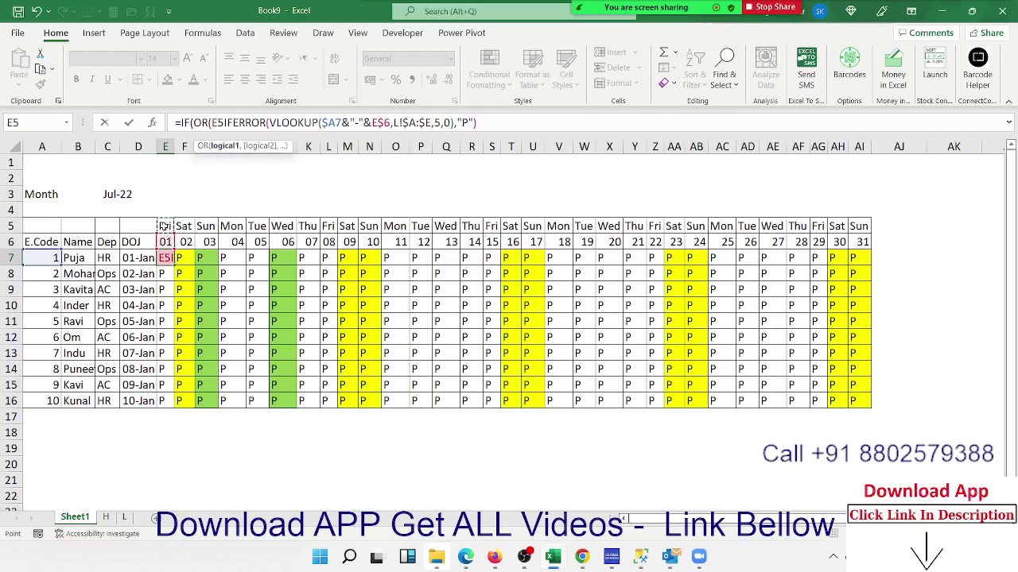
pyautogui.write('="Sat')
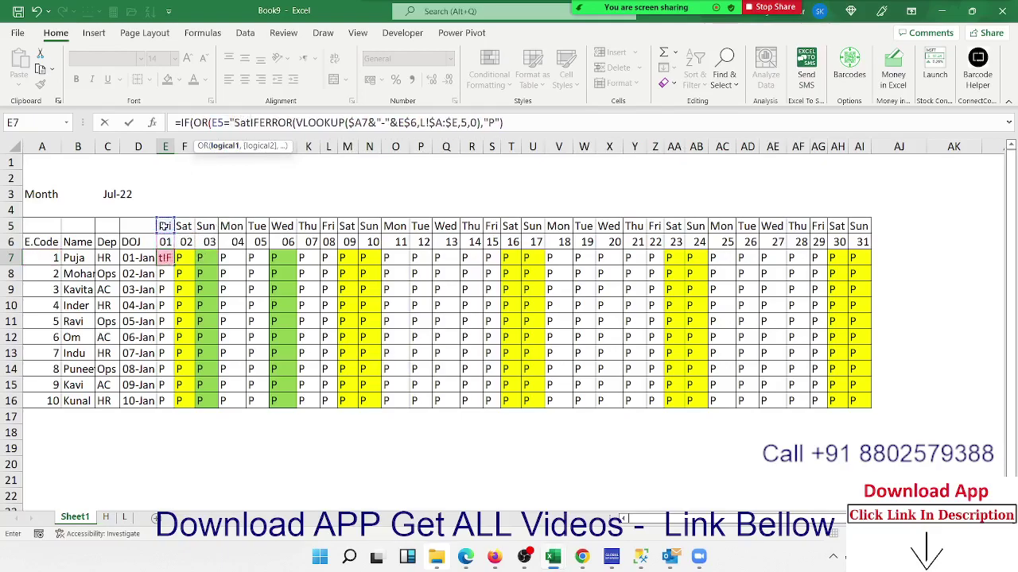
pyautogui.write('","')
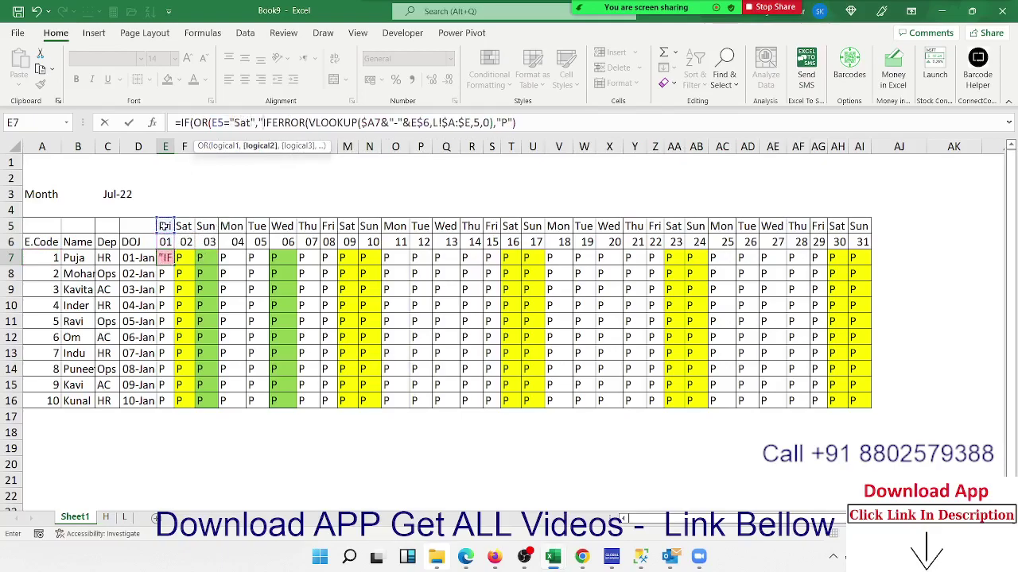
pyautogui.press('BackSpace')
pyautogui.click(163, 225)
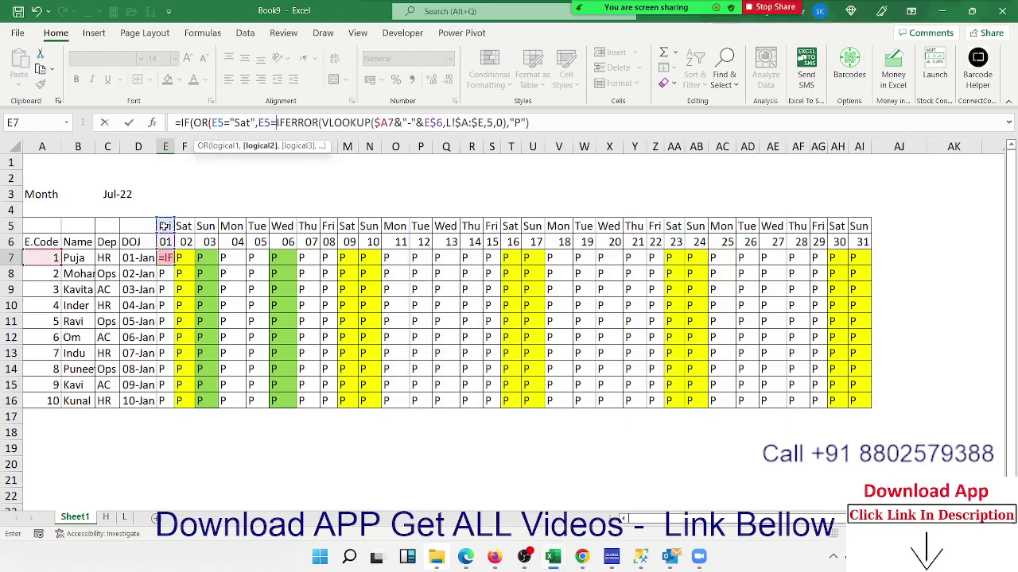
pyautogui.write('="Sun"')
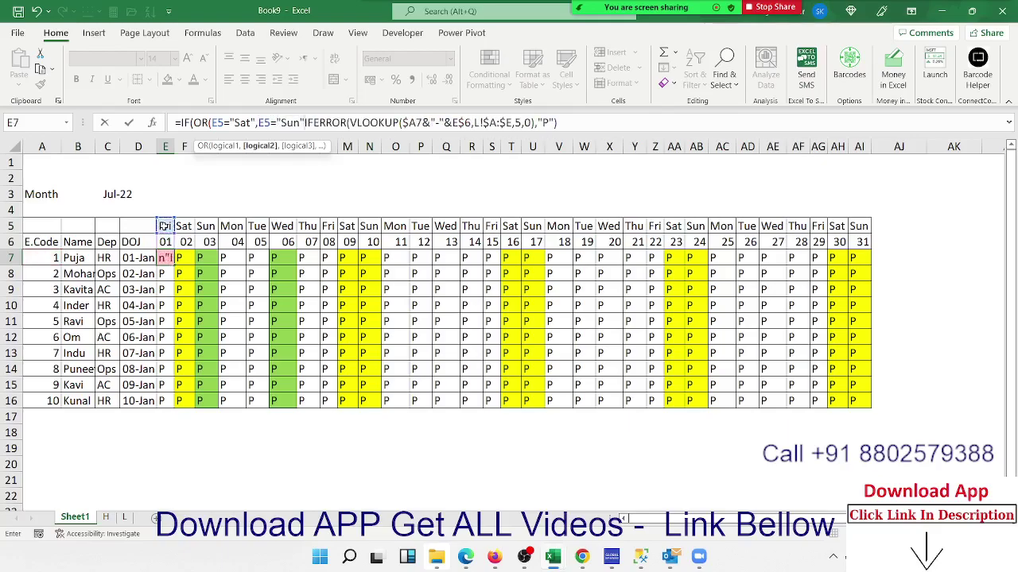
pyautogui.write('),"W/')
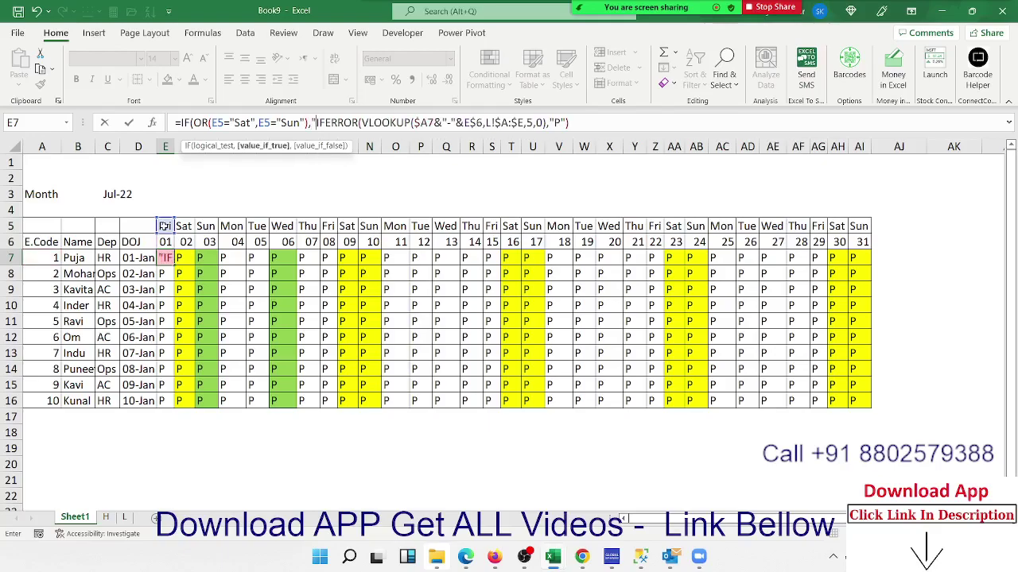
pyautogui.write('O')
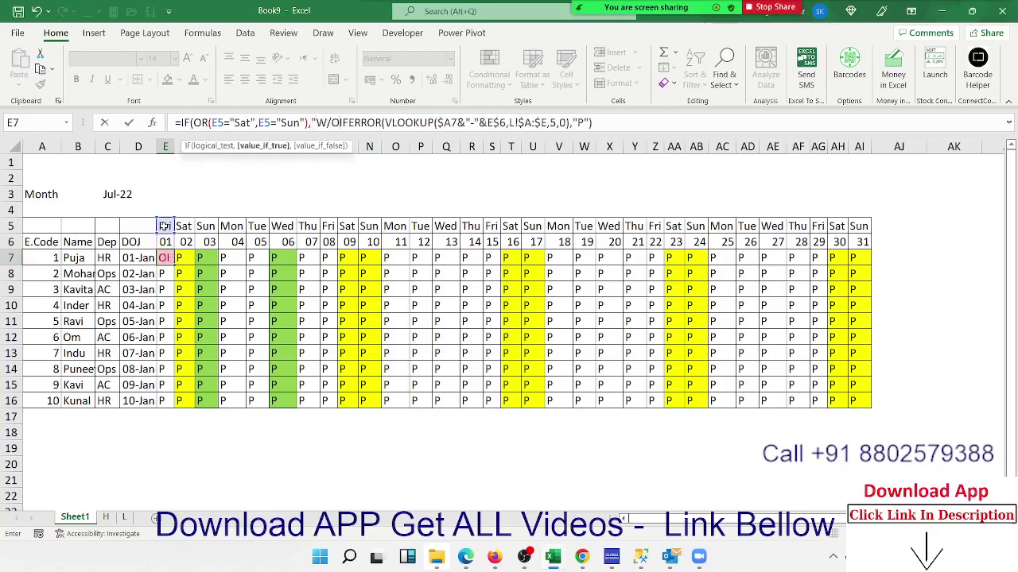
pyautogui.write('",')
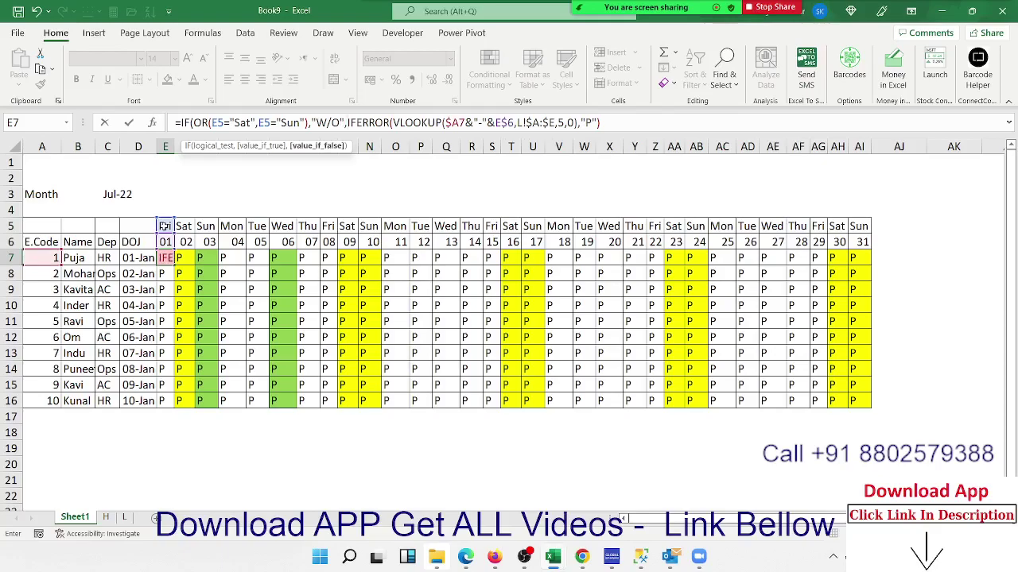
pyautogui.press('Return')
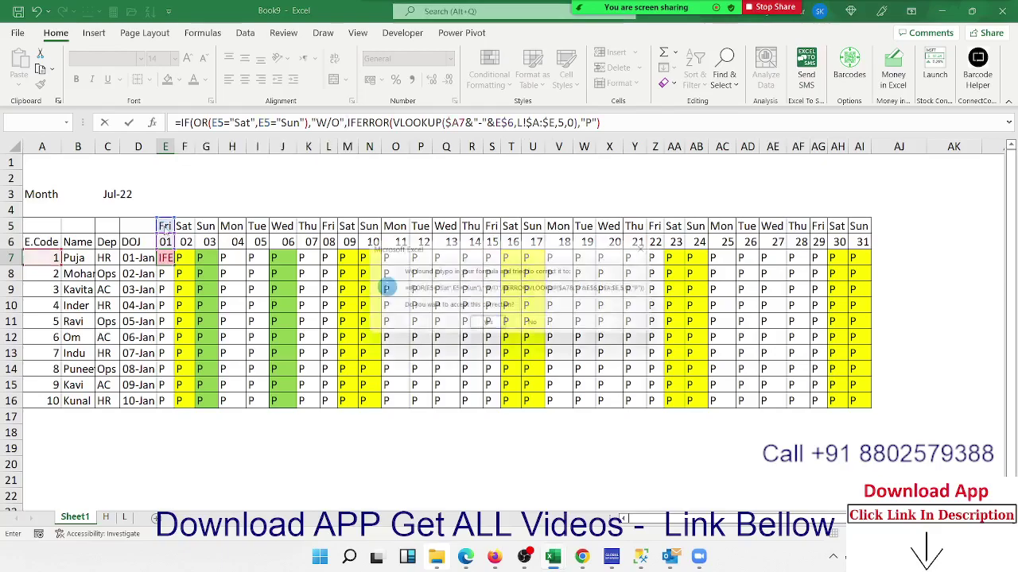
pyautogui.press('Return')
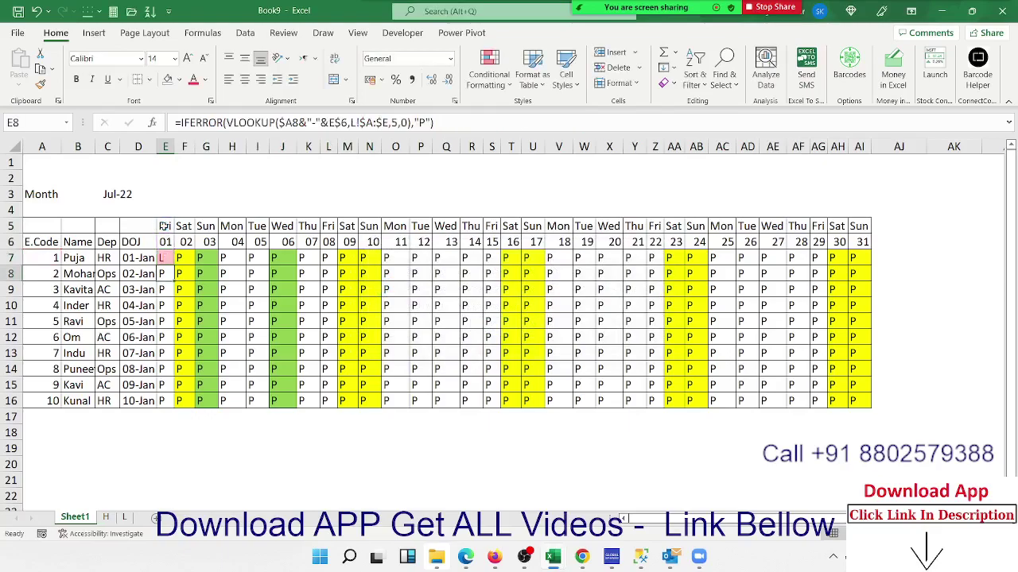
pyautogui.press('Up')
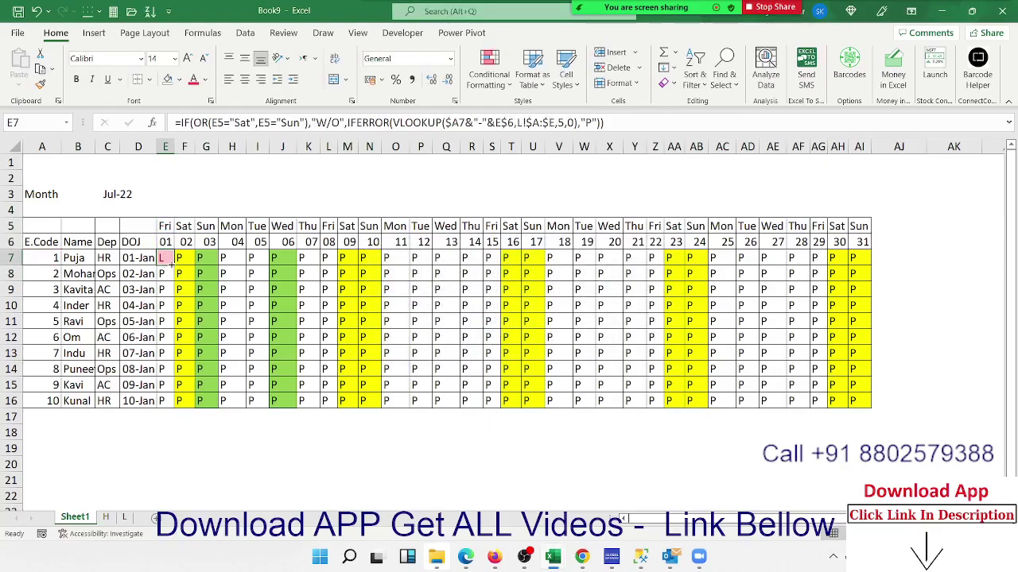
# Copy the weekend formula across row 7 and down to row 16.
pyautogui.moveTo(167, 268); pyautogui.dragTo(867, 252)
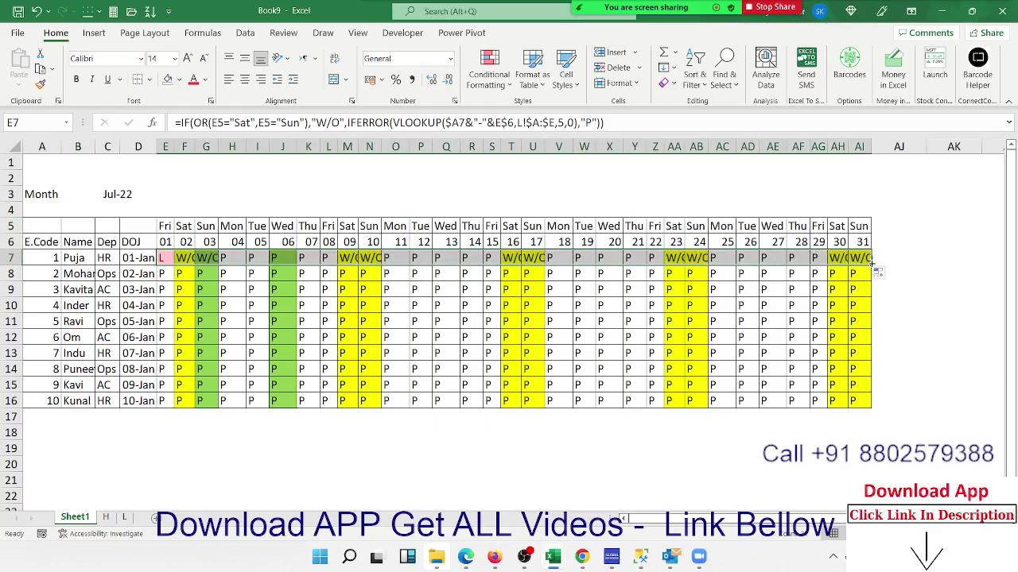
pyautogui.doubleClick(872, 267)
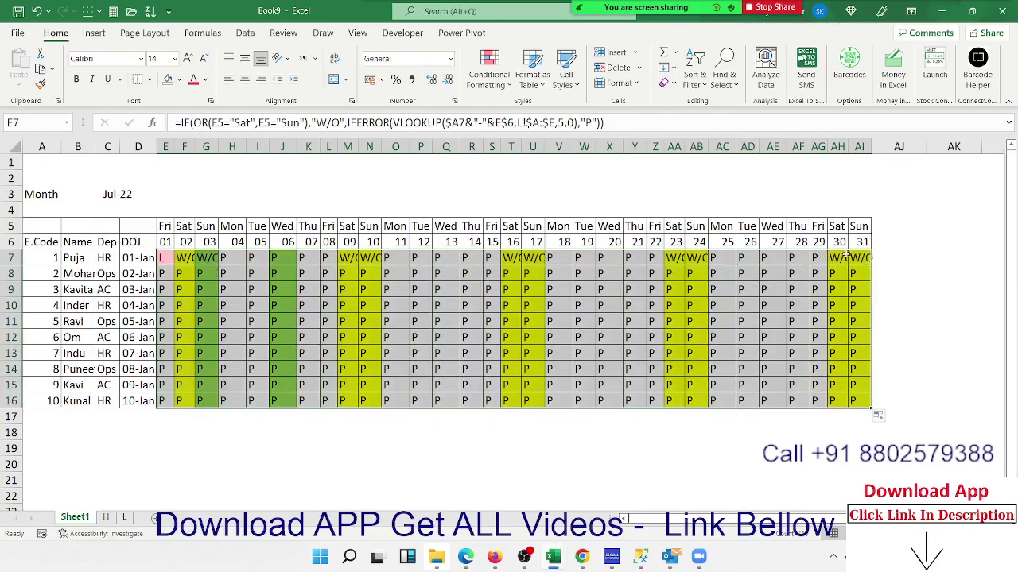
pyautogui.click(167, 260)
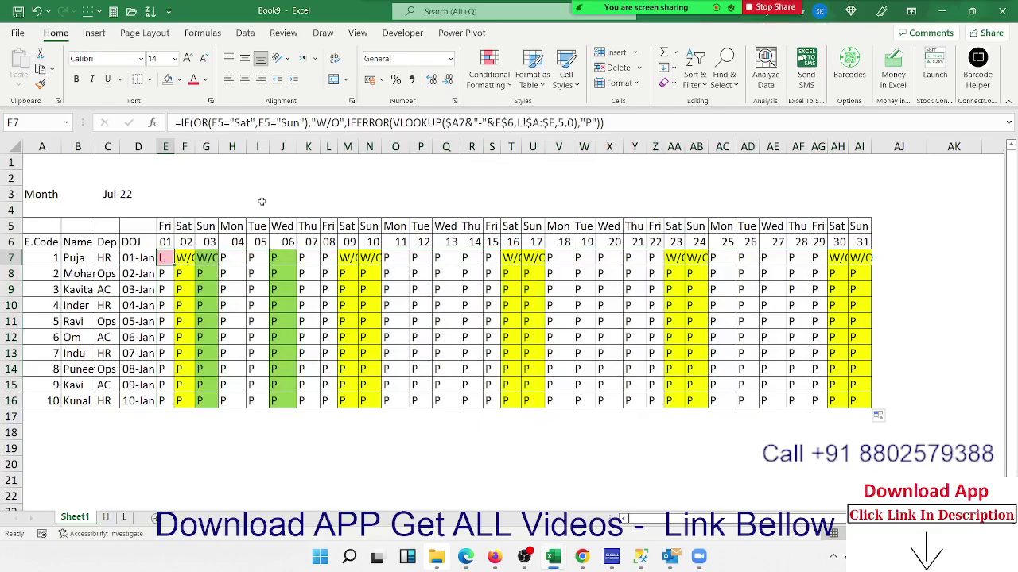
# Lock row 5 as E$5 in both weekend tests and refill E7:AI16.
pyautogui.click(216, 122)
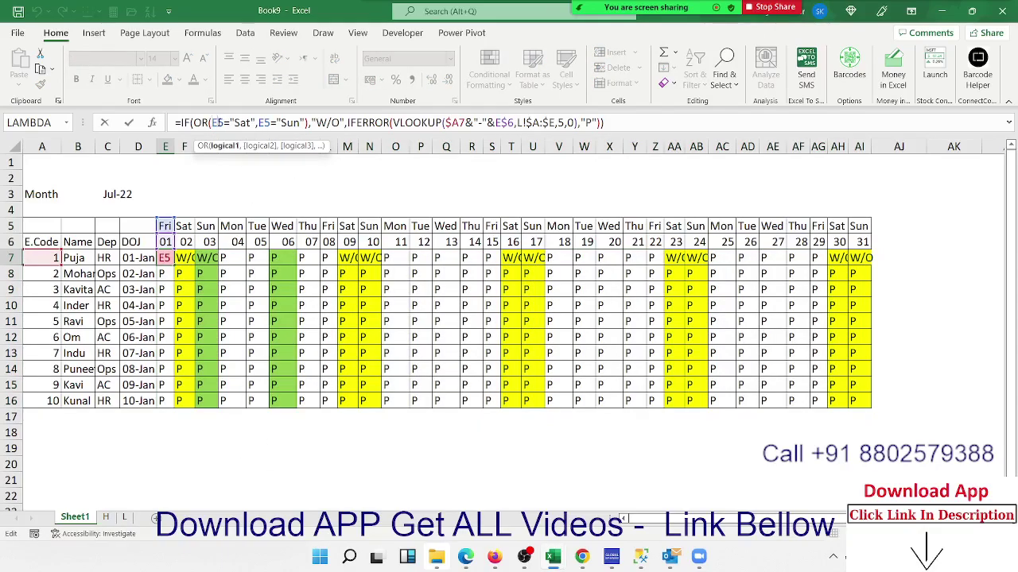
pyautogui.write('$')
pyautogui.press('Right')
pyautogui.press('Right')
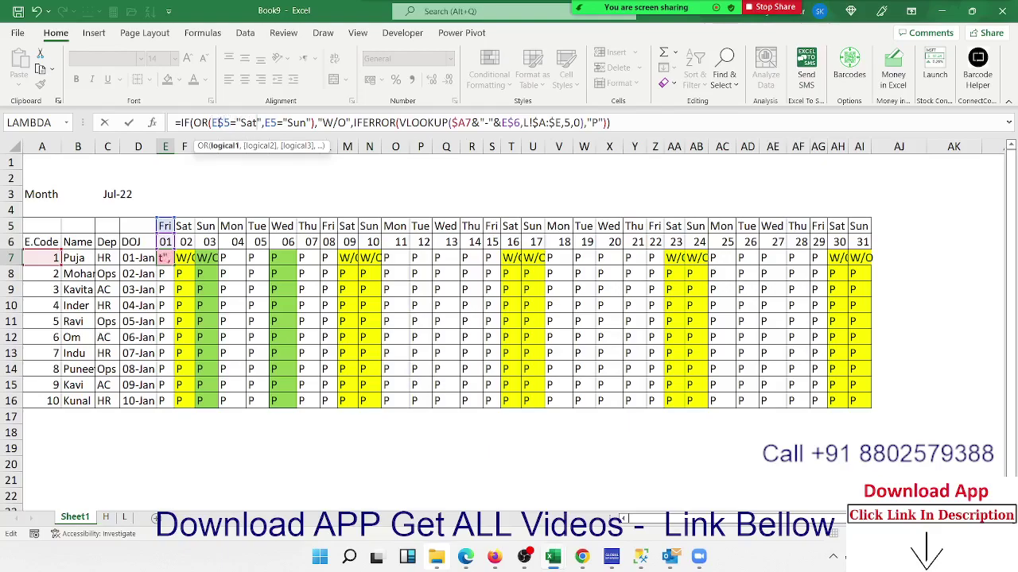
pyautogui.press('Right')
pyautogui.press('Right')
pyautogui.press('Right')
pyautogui.press('Right')
pyautogui.press('Right')
pyautogui.write('$')
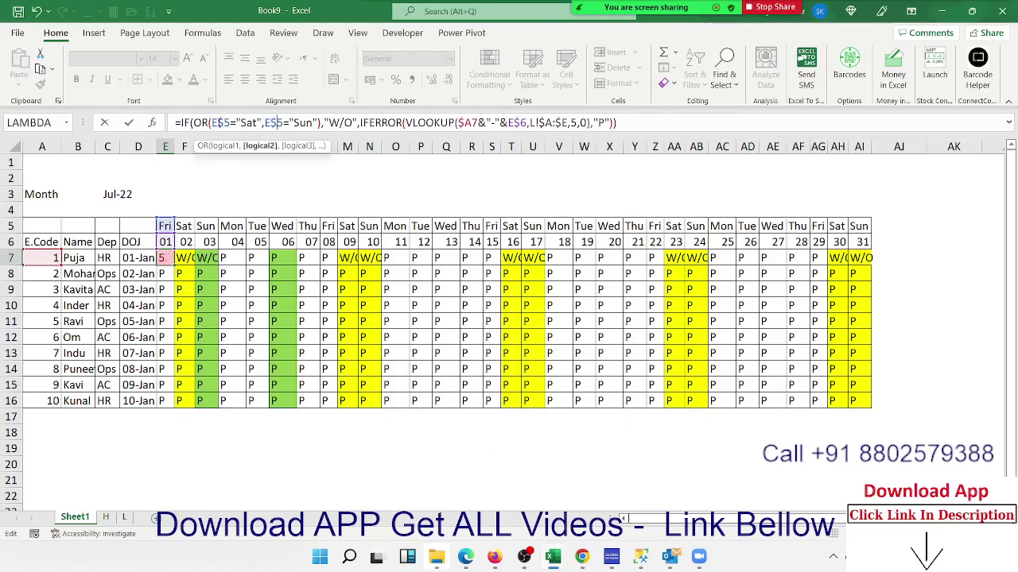
pyautogui.hotkey('ctrl', 'Return')
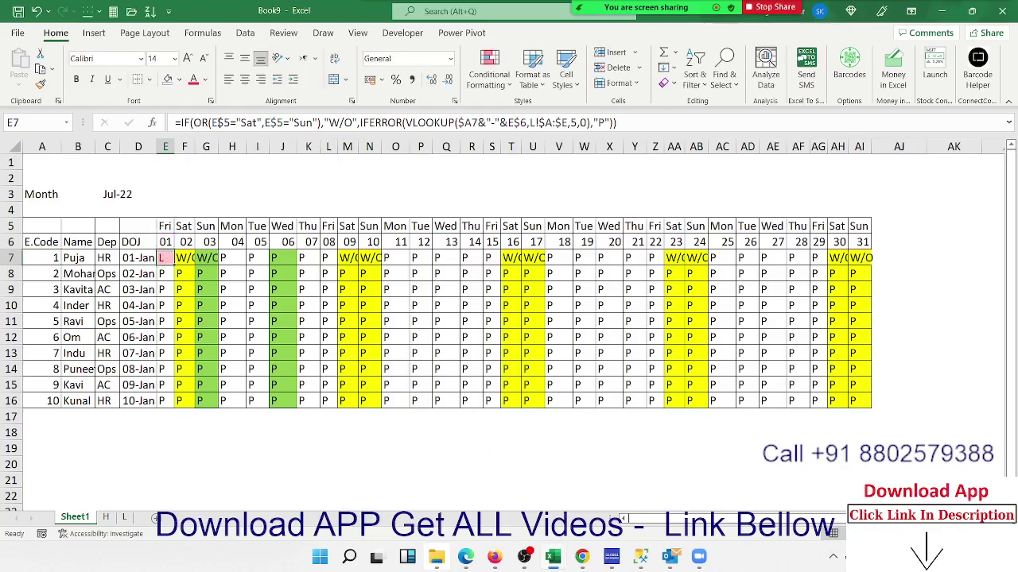
pyautogui.press('Up')
pyautogui.press('Down')
pyautogui.moveTo(174, 265)
pyautogui.mouseDown()
pyautogui.moveTo(960, 271)
pyautogui.moveTo(872, 266)
pyautogui.mouseUp()
pyautogui.doubleClick(872, 266)
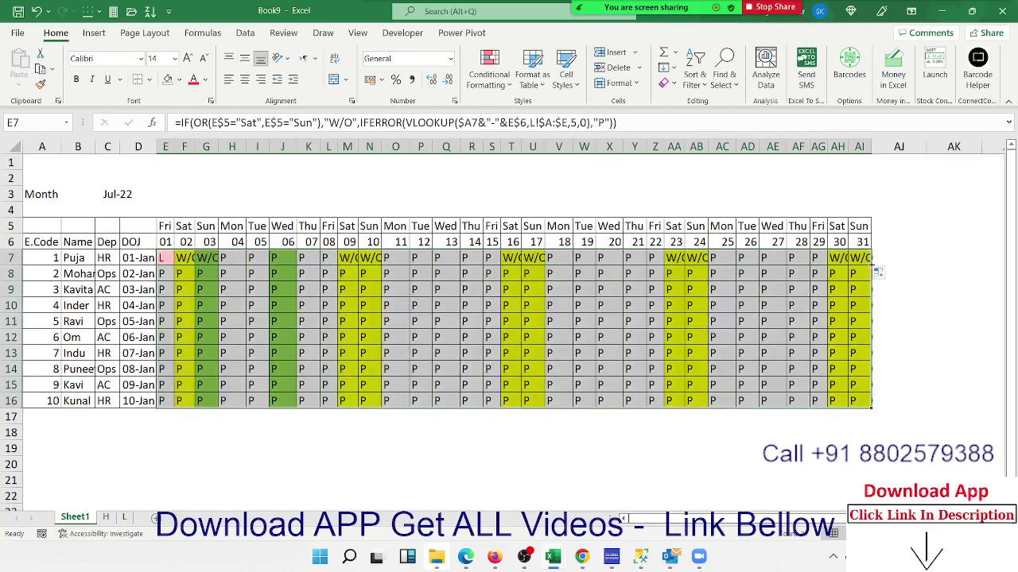
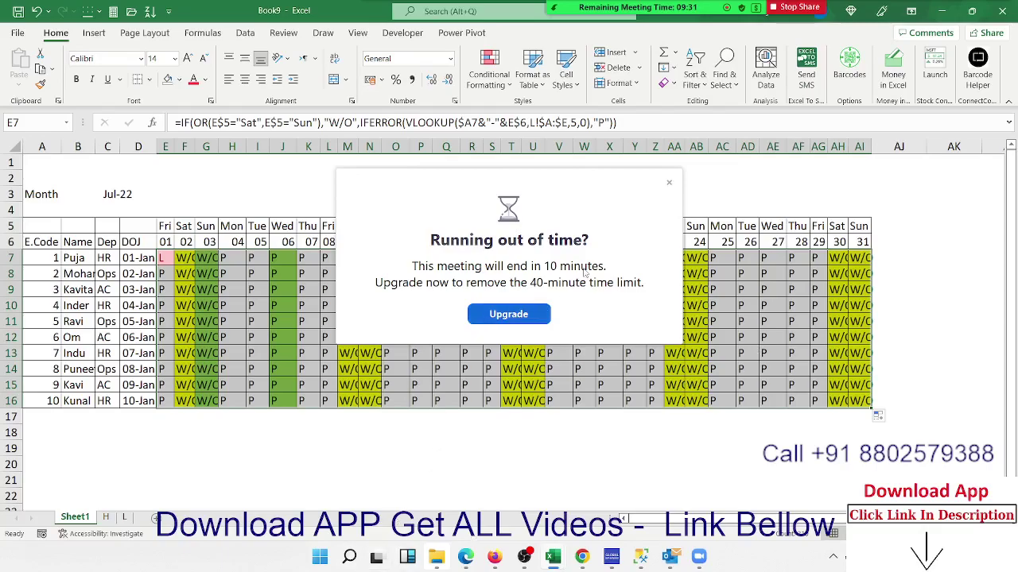
# Dismiss the meeting time-limit popup and select cell E7.
pyautogui.click(670, 184)
pyautogui.click(670, 184)
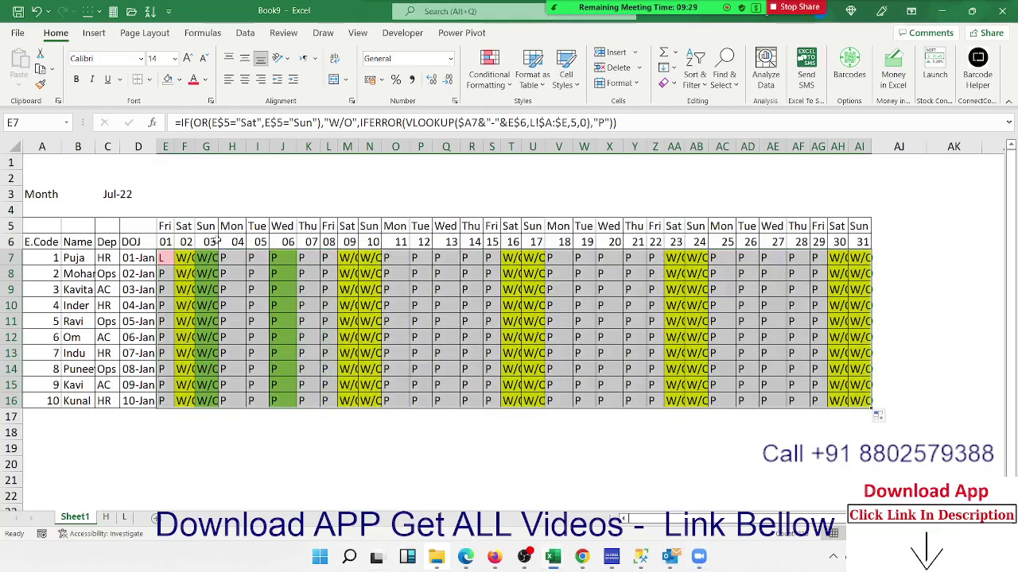
pyautogui.click(169, 212)
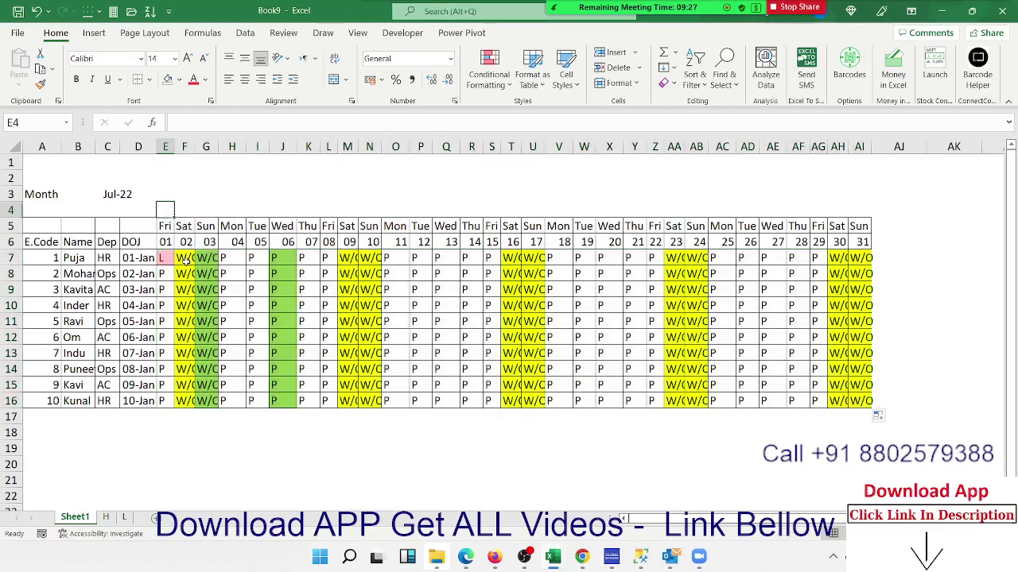
pyautogui.click(167, 257)
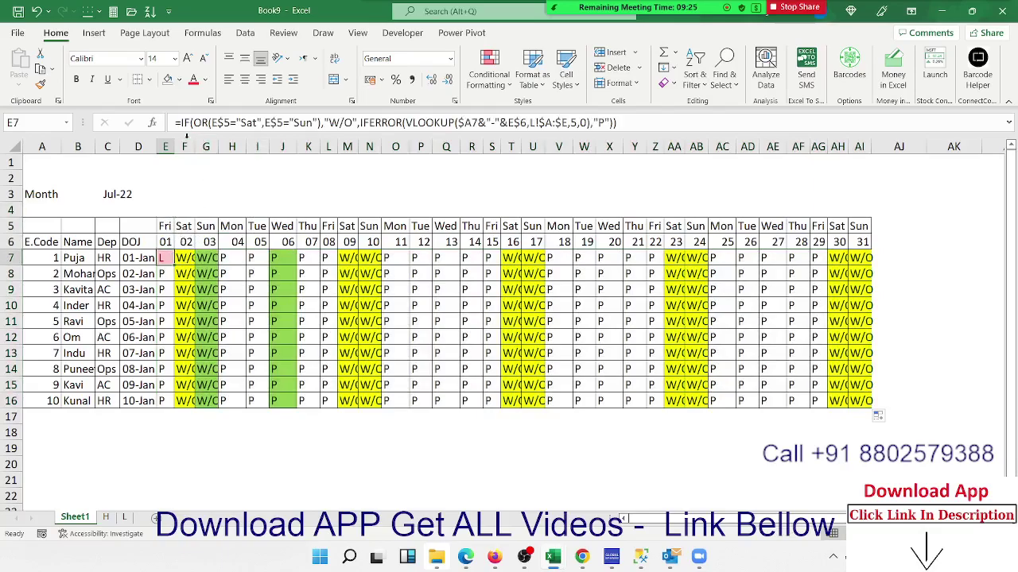
# Copy the holiday COUNTIF formula from the first conditional formatting rule, then close the dialogs.
pyautogui.click(489, 76)
pyautogui.click(520, 305)
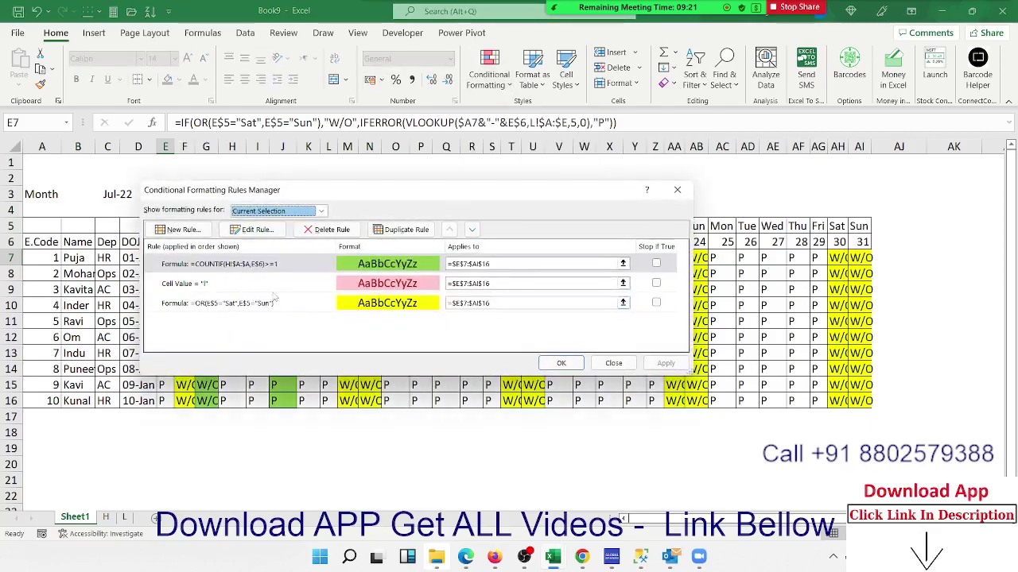
pyautogui.doubleClick(234, 267)
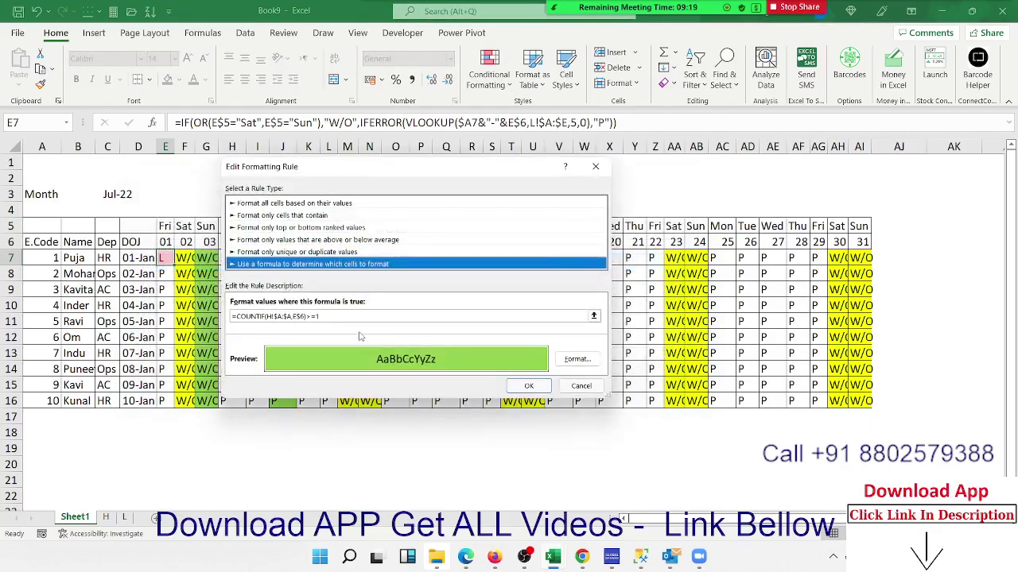
pyautogui.click(313, 317)
pyautogui.moveTo(330, 318); pyautogui.dragTo(186, 313)
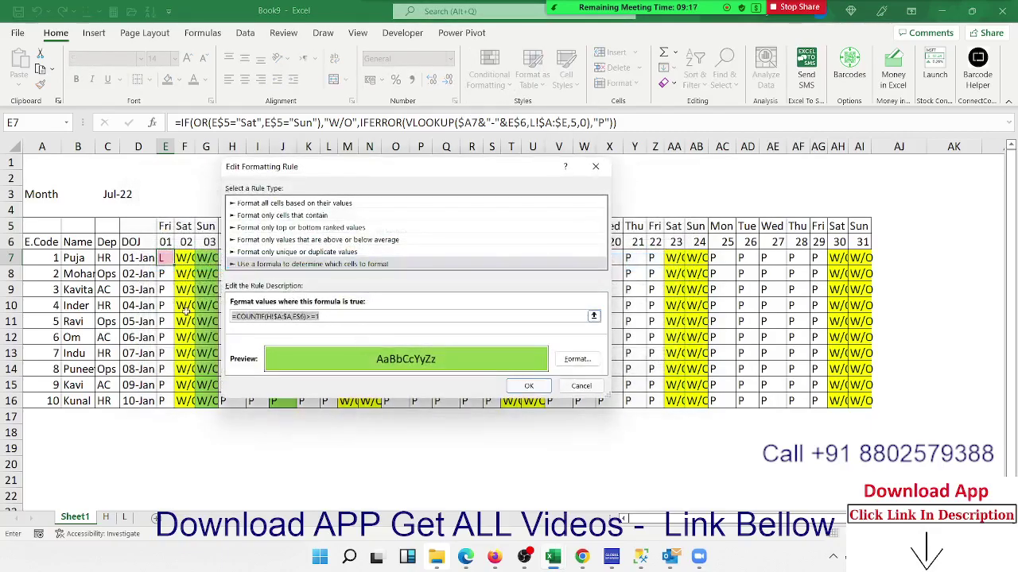
pyautogui.hotkey('ctrl', 'c')
pyautogui.press('Return')
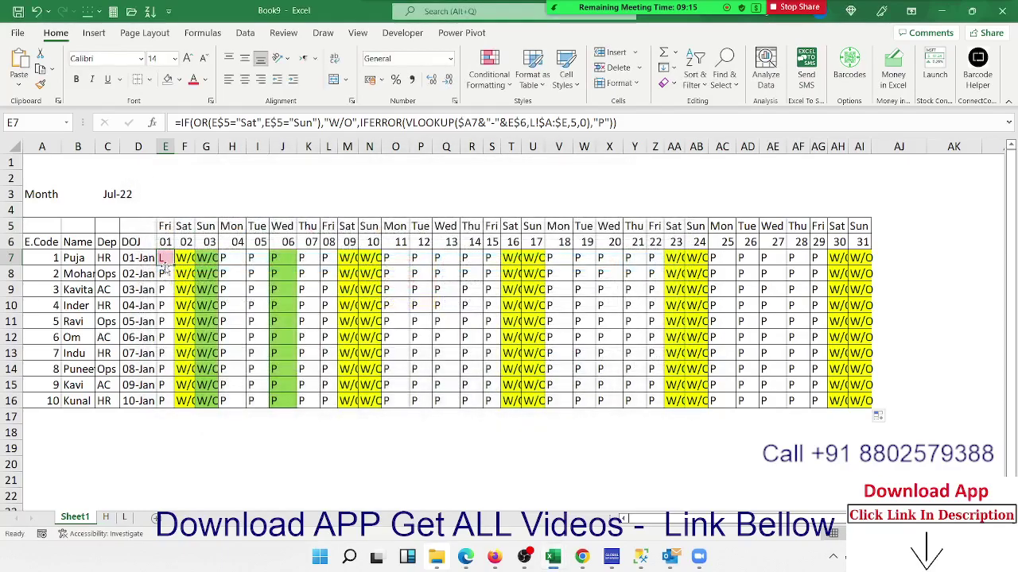
# Wrap E7's formula as =IF(COUNTIF(H!$A:$A,E$6)>=1,"H",…) so holidays return H first.
pyautogui.click(183, 123)
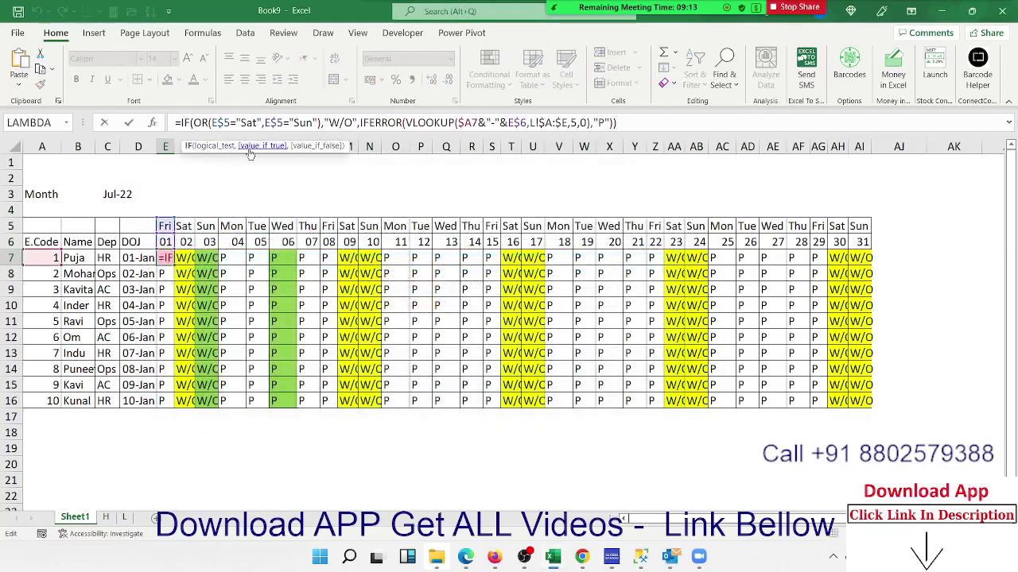
pyautogui.write('IF(')
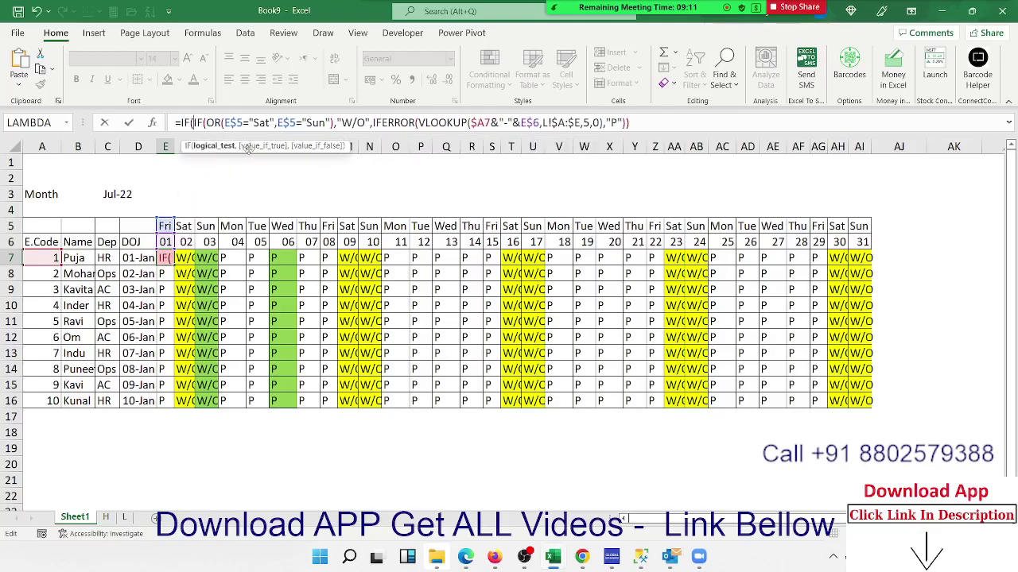
pyautogui.hotkey('ctrl', 'v')
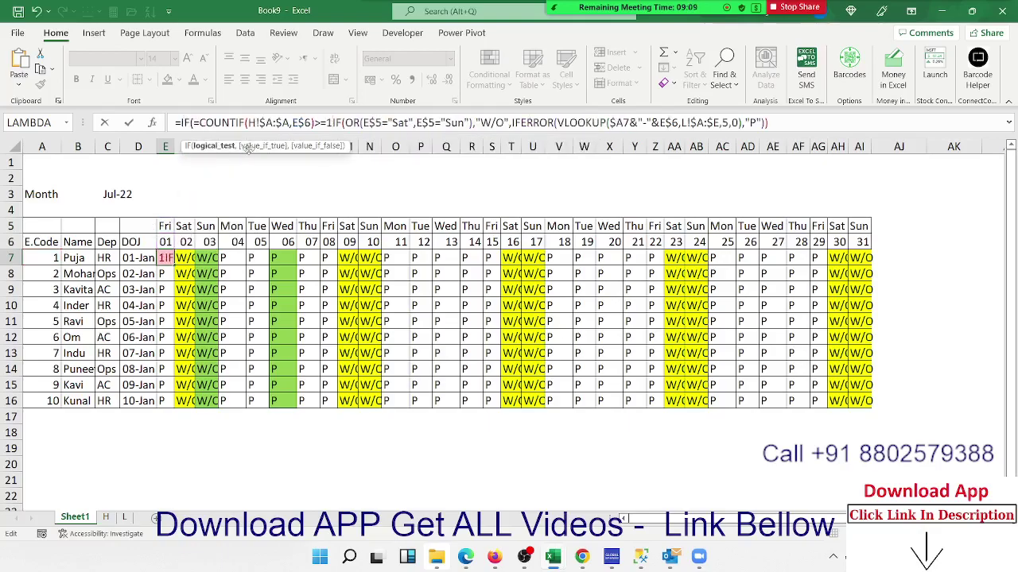
pyautogui.write(',')
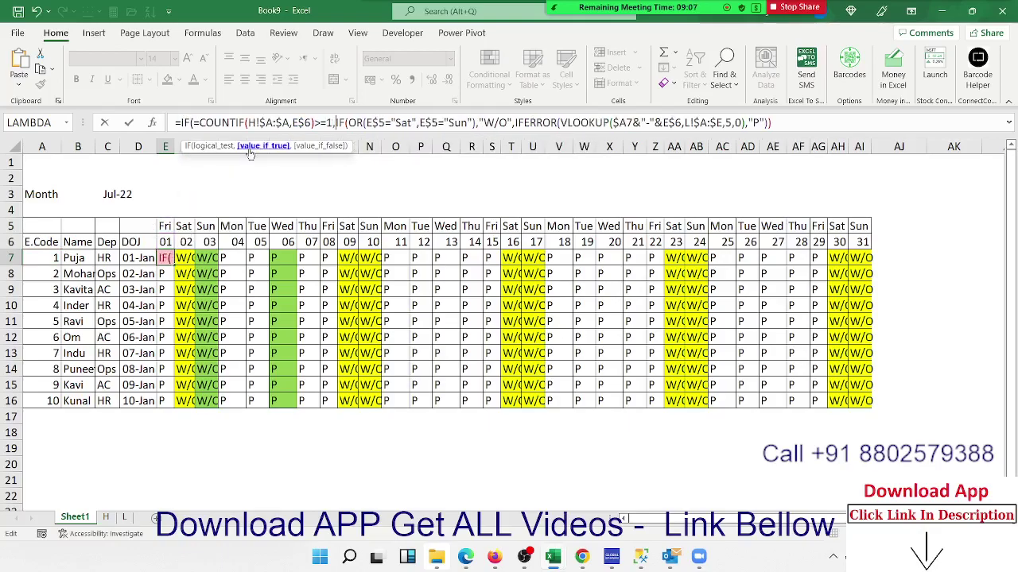
pyautogui.write('"')
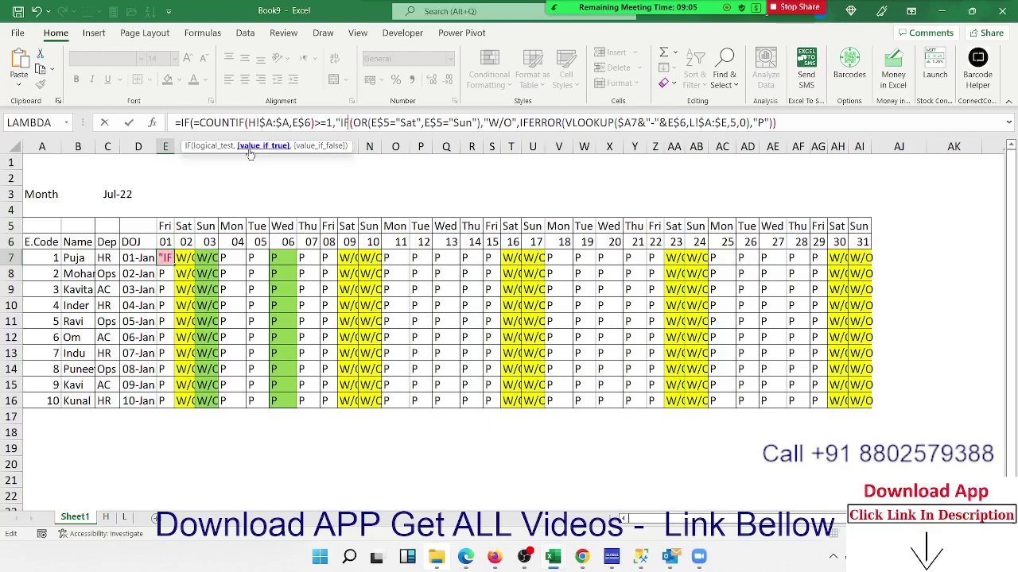
pyautogui.write('H",')
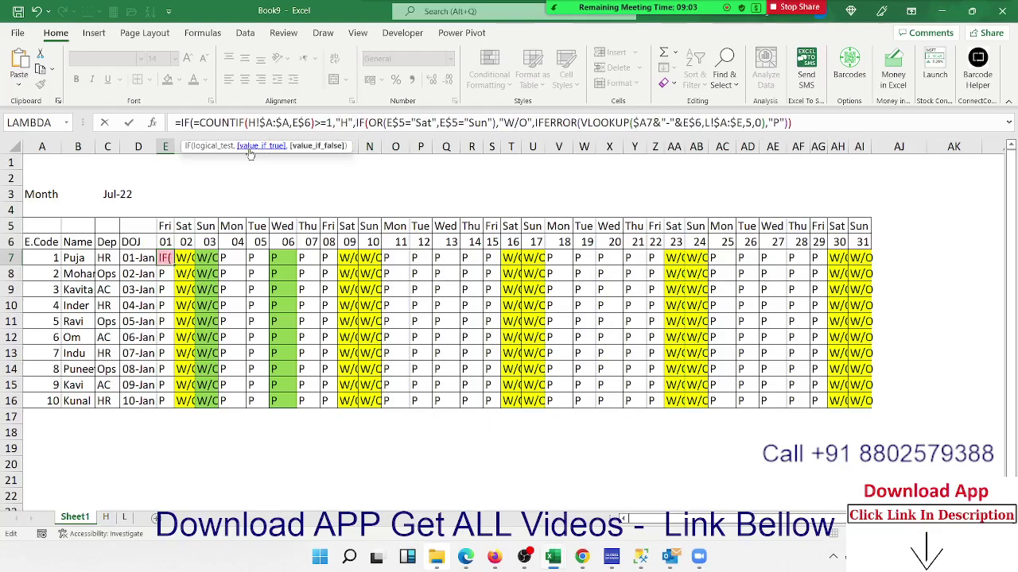
pyautogui.press('Return')
pyautogui.press('Return')
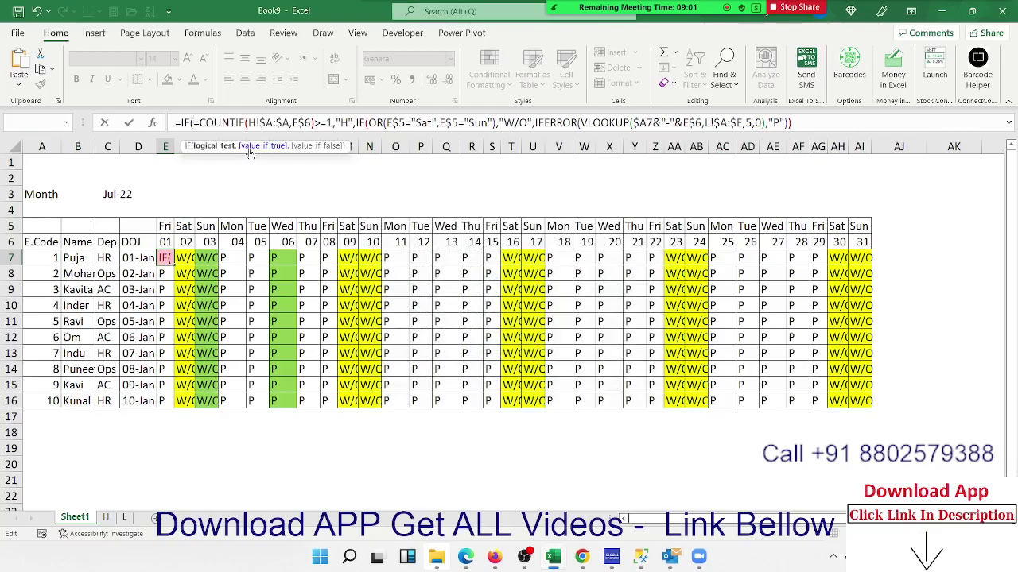
pyautogui.write(')')
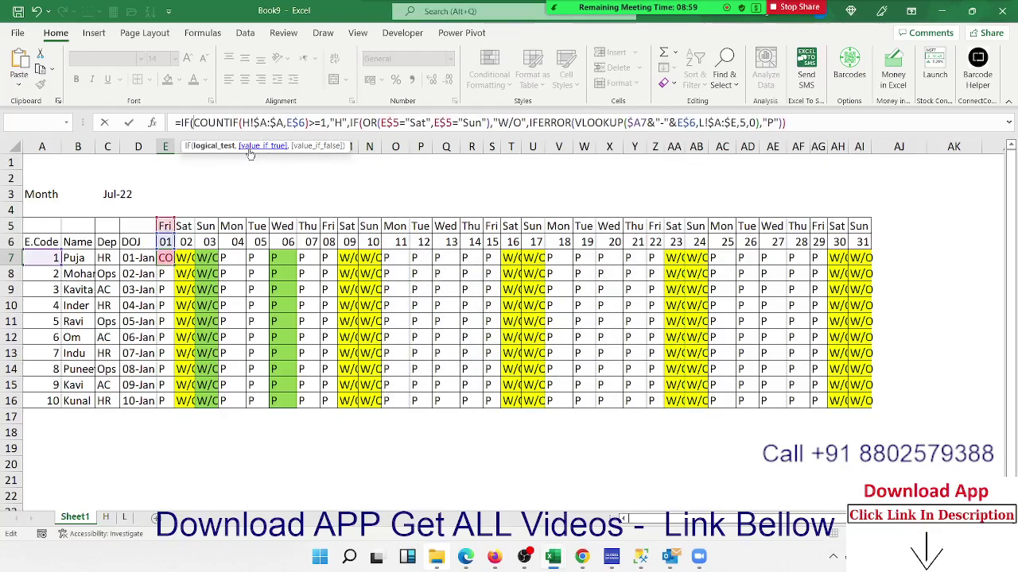
pyautogui.press('Return')
pyautogui.press('Return')
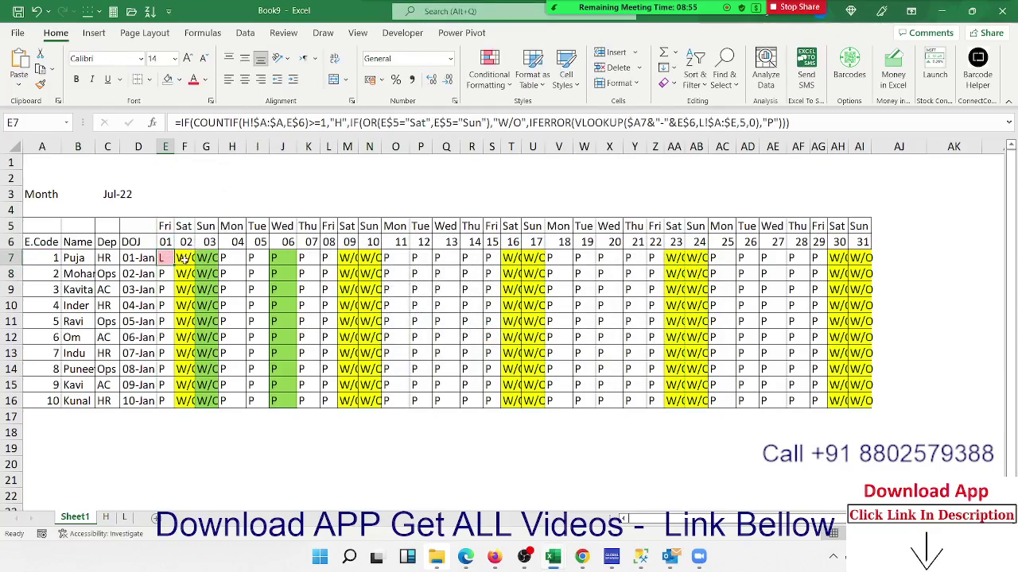
# Fill E7's formula across to AI7 and down to row 16, then widen all columns.
pyautogui.moveTo(175, 265); pyautogui.dragTo(872, 264)
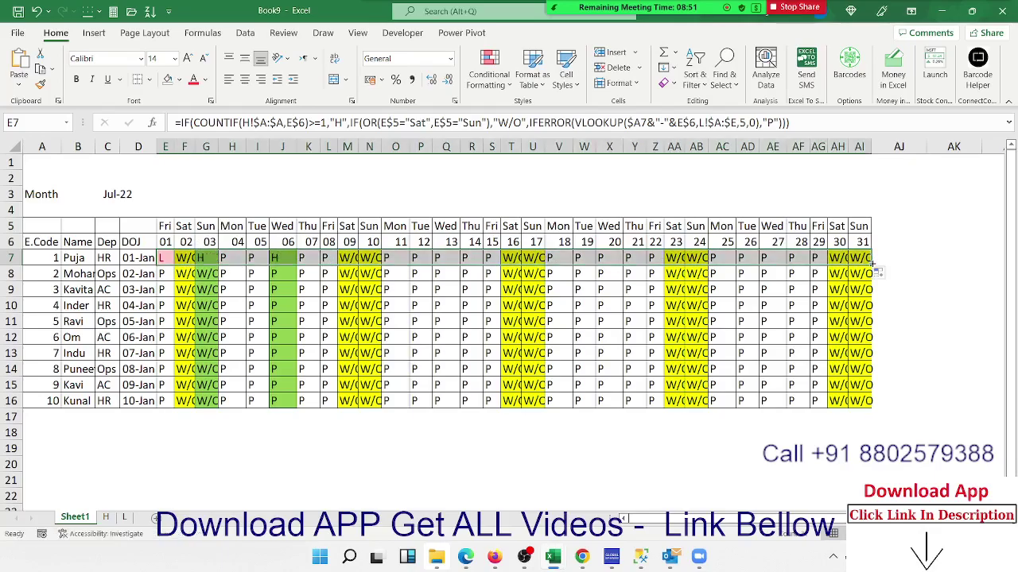
pyautogui.doubleClick(872, 264)
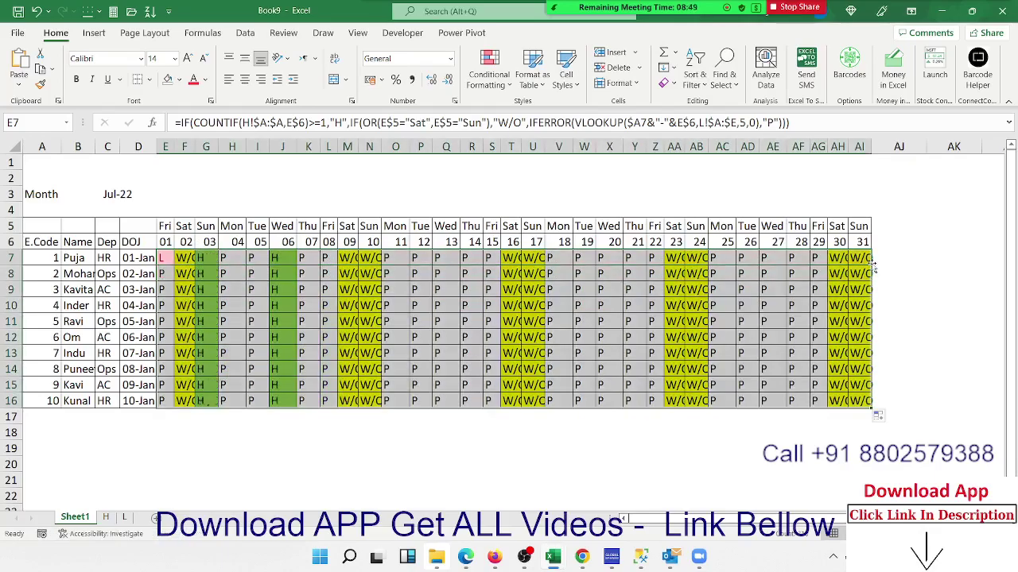
pyautogui.click(179, 271)
pyautogui.click(15, 147)
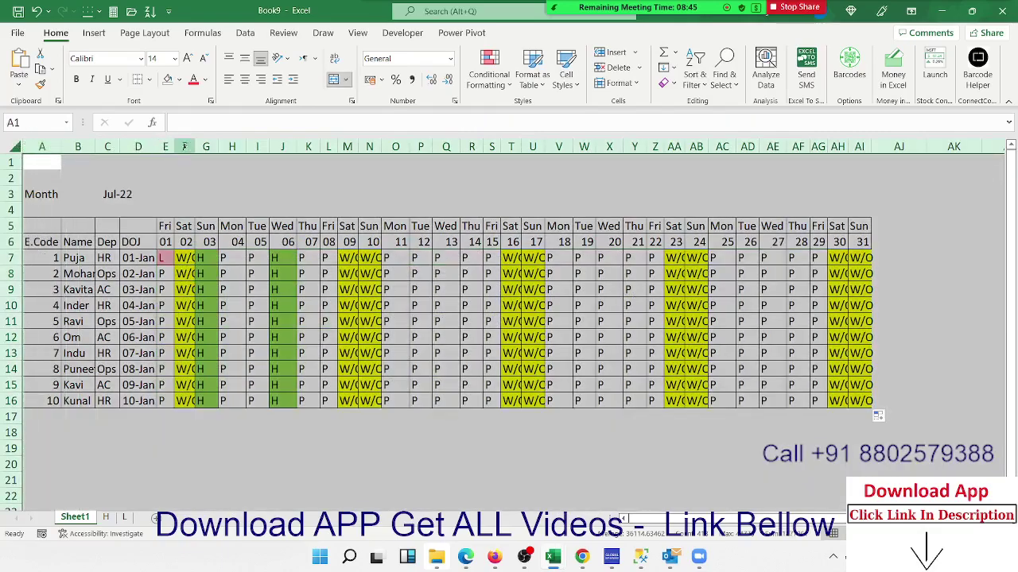
pyautogui.moveTo(194, 147); pyautogui.dragTo(196, 146)
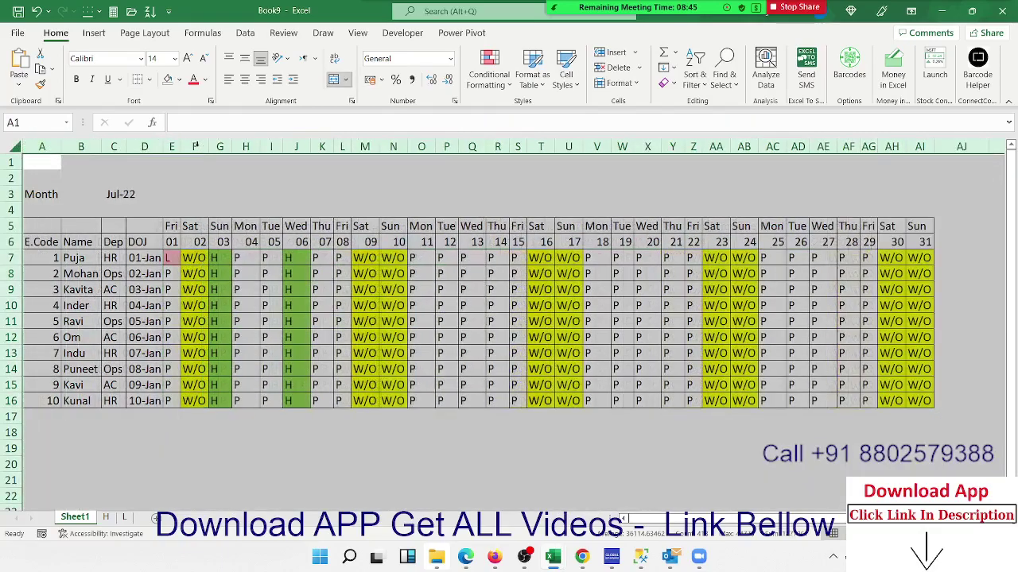
# Check formulas in H10, Q13, V11, AA11, AI13, AI16 and D7, then switch to sheet L.
pyautogui.click(256, 306)
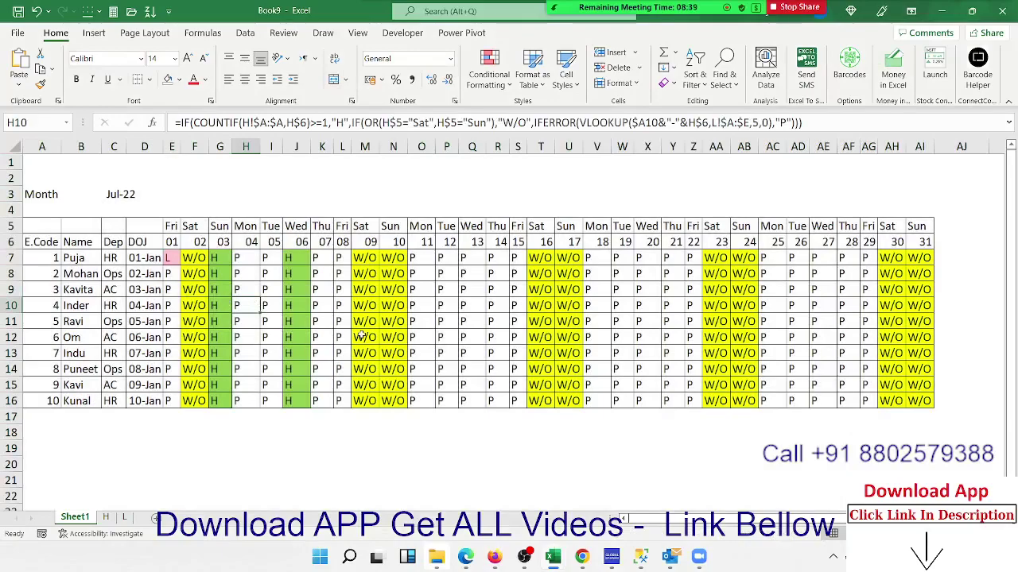
pyautogui.click(472, 353)
pyautogui.click(603, 322)
pyautogui.click(721, 321)
pyautogui.click(916, 356)
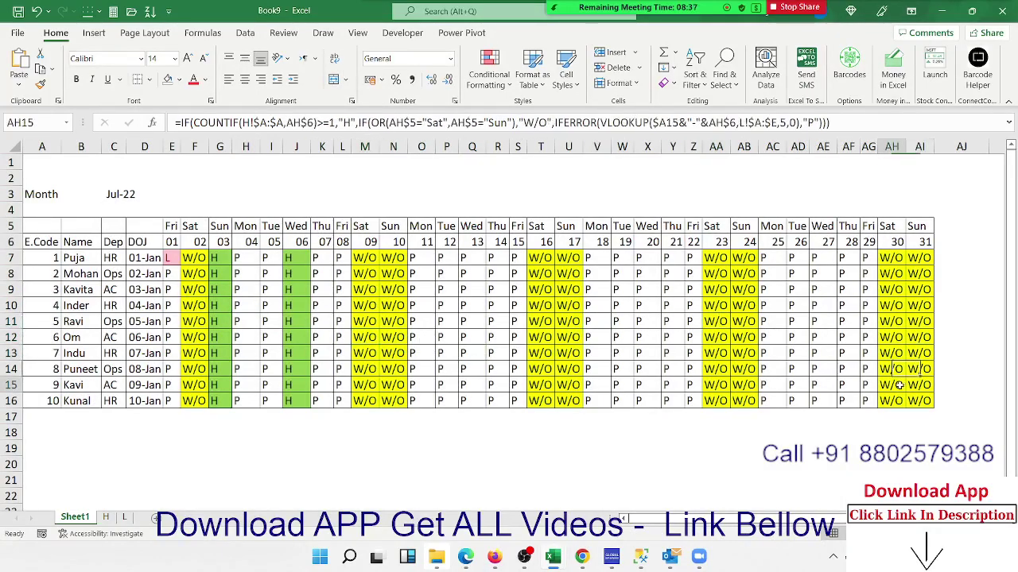
pyautogui.click(916, 401)
pyautogui.click(156, 257)
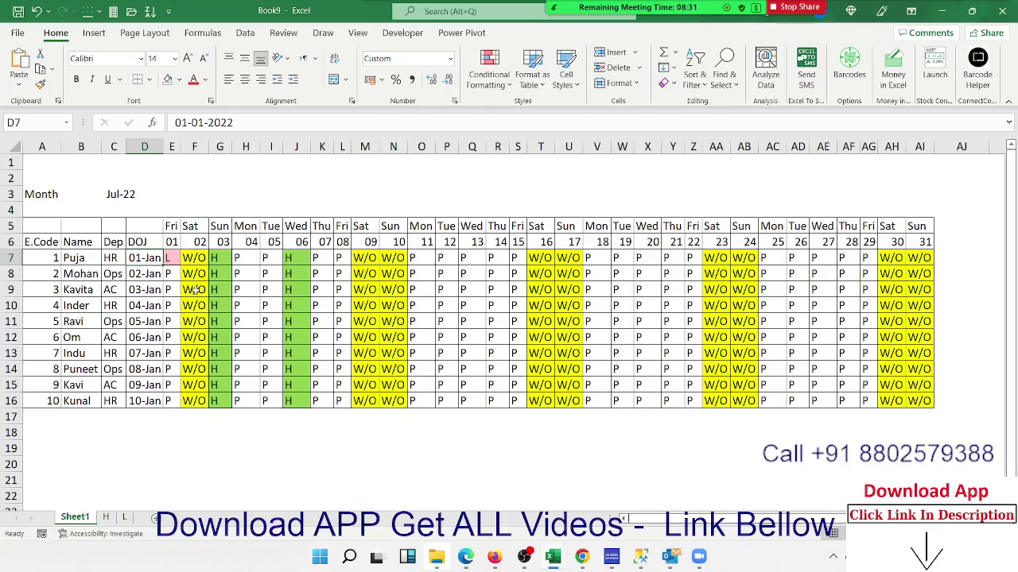
pyautogui.click(123, 518)
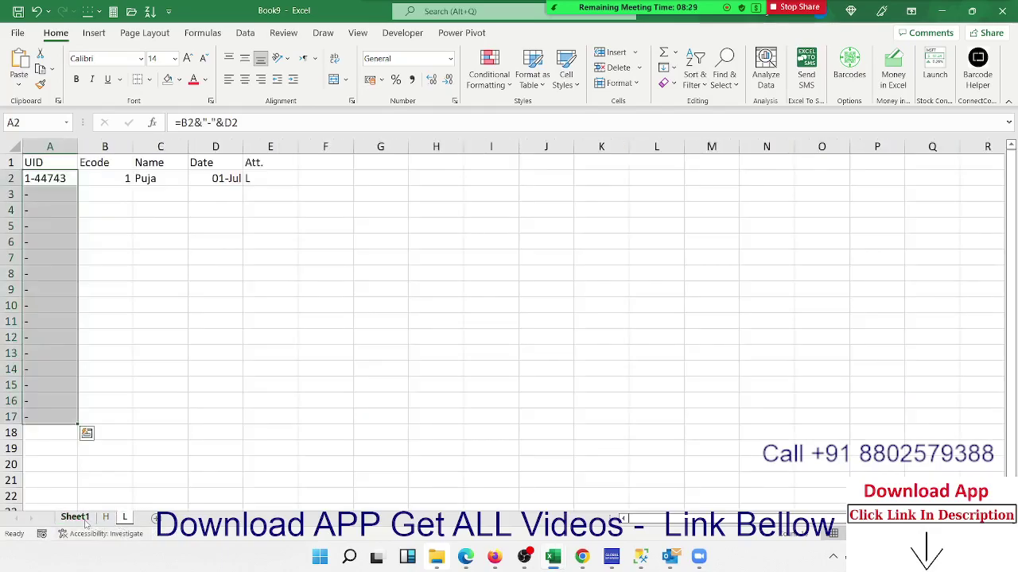
pyautogui.click(86, 519)
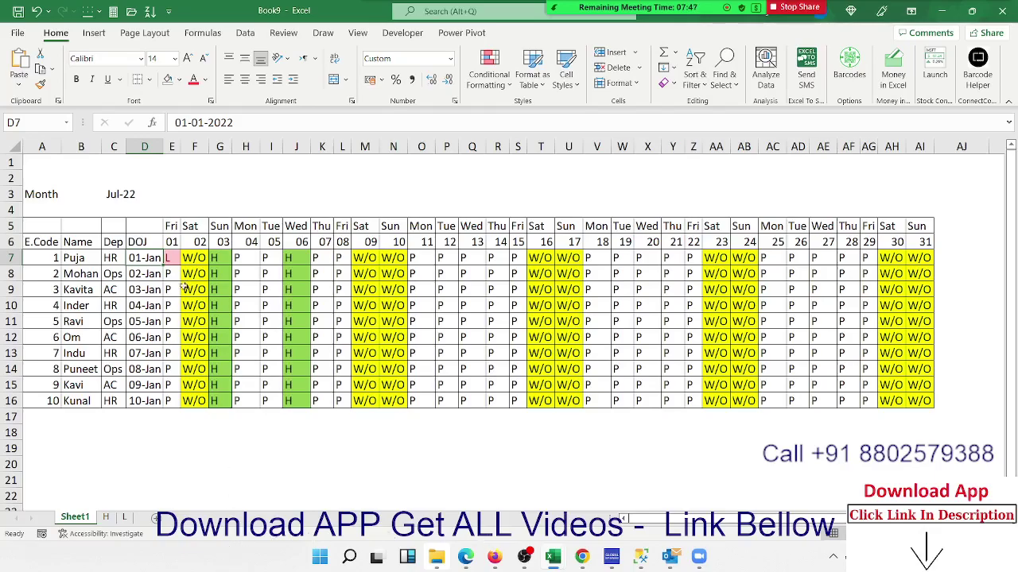
pyautogui.click(176, 242)
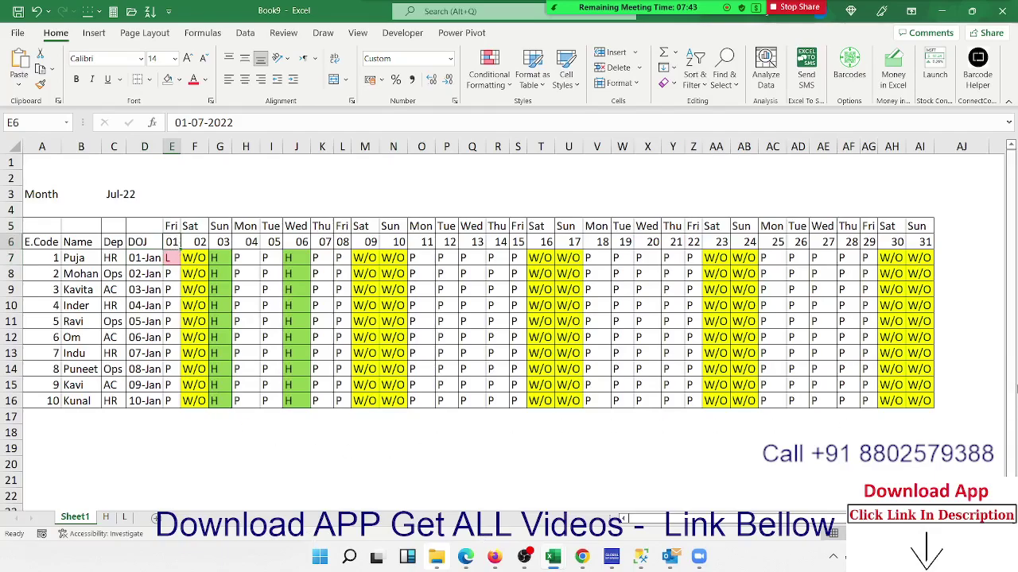
pyautogui.moveTo(937, 405)
pyautogui.mouseDown()
pyautogui.moveTo(384, 253)
pyautogui.moveTo(169, 257)
pyautogui.mouseUp()
pyautogui.click(124, 518)
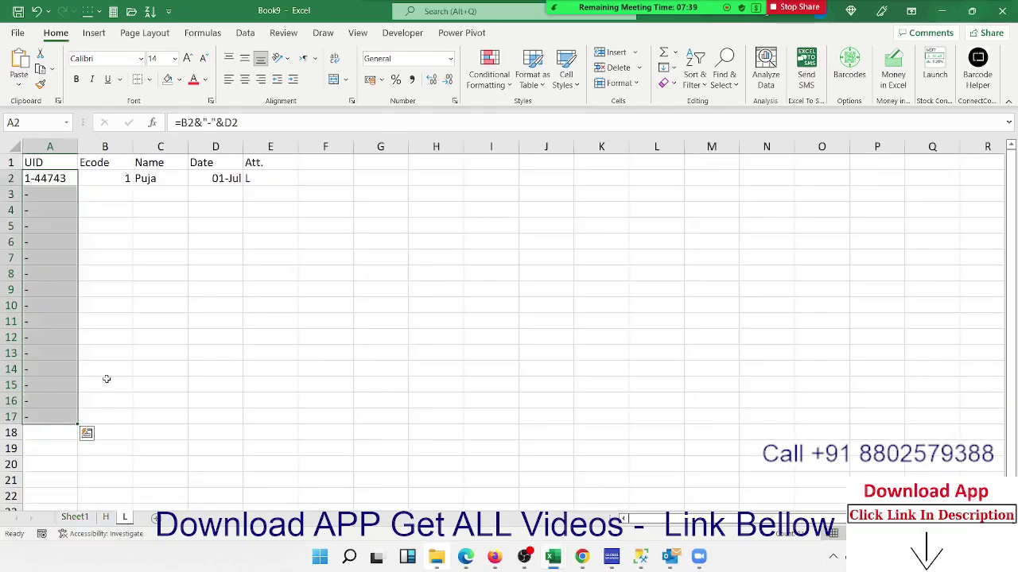
pyautogui.moveTo(124, 177)
pyautogui.mouseDown()
pyautogui.moveTo(243, 217)
pyautogui.moveTo(237, 437)
pyautogui.mouseUp()
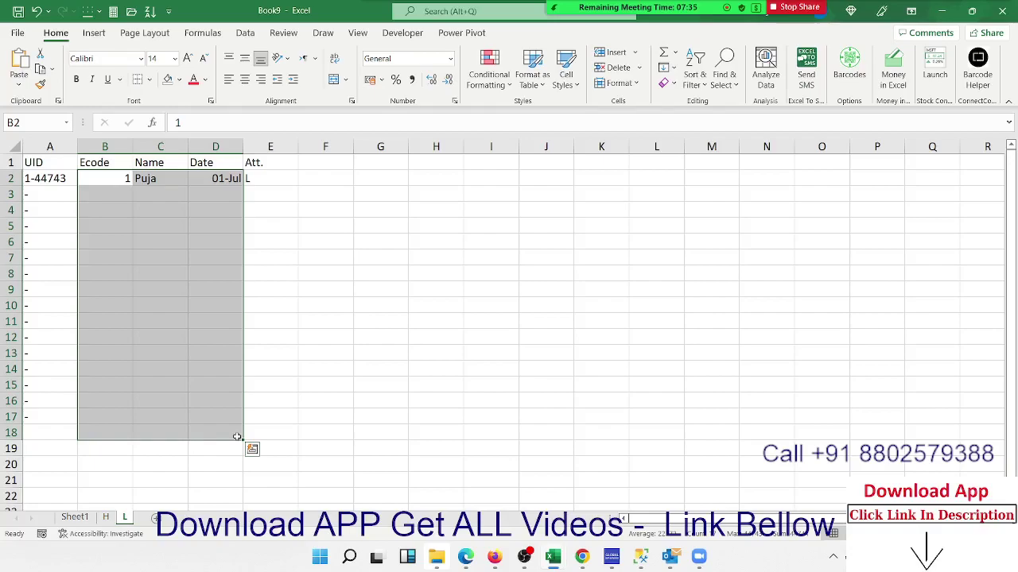
pyautogui.click(75, 518)
pyautogui.click(584, 328)
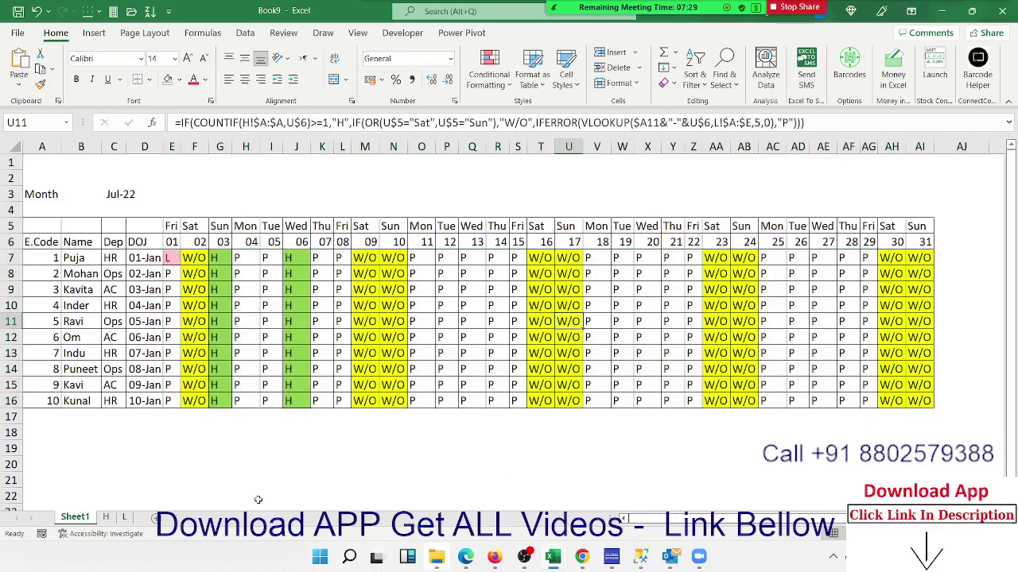
pyautogui.click(125, 518)
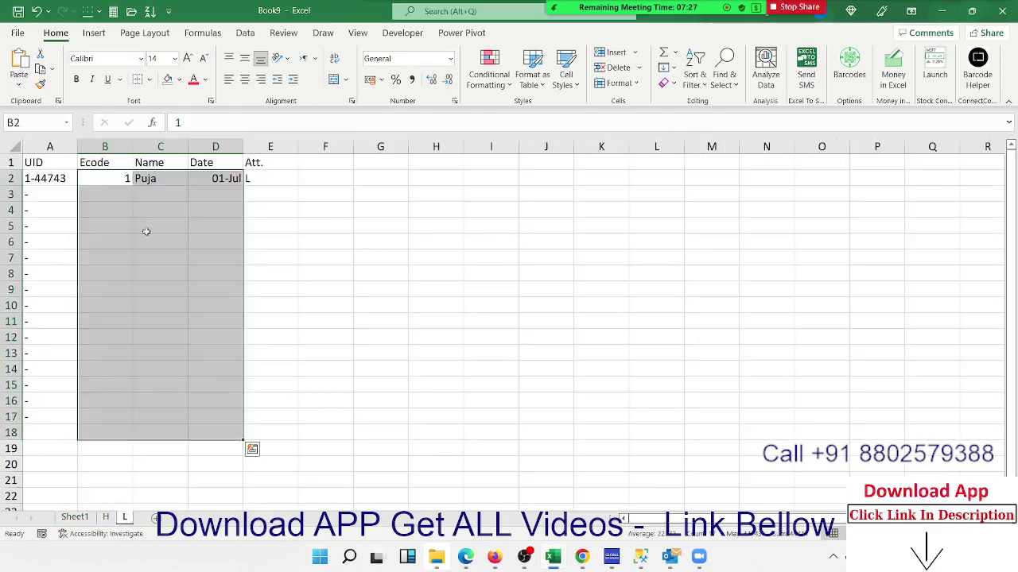
pyautogui.click(86, 518)
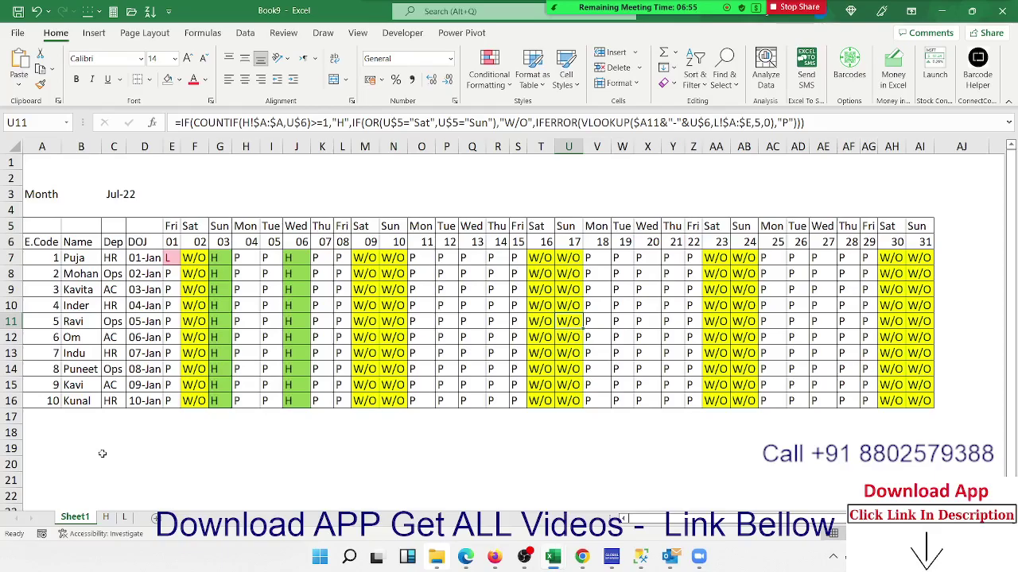
pyautogui.click(127, 518)
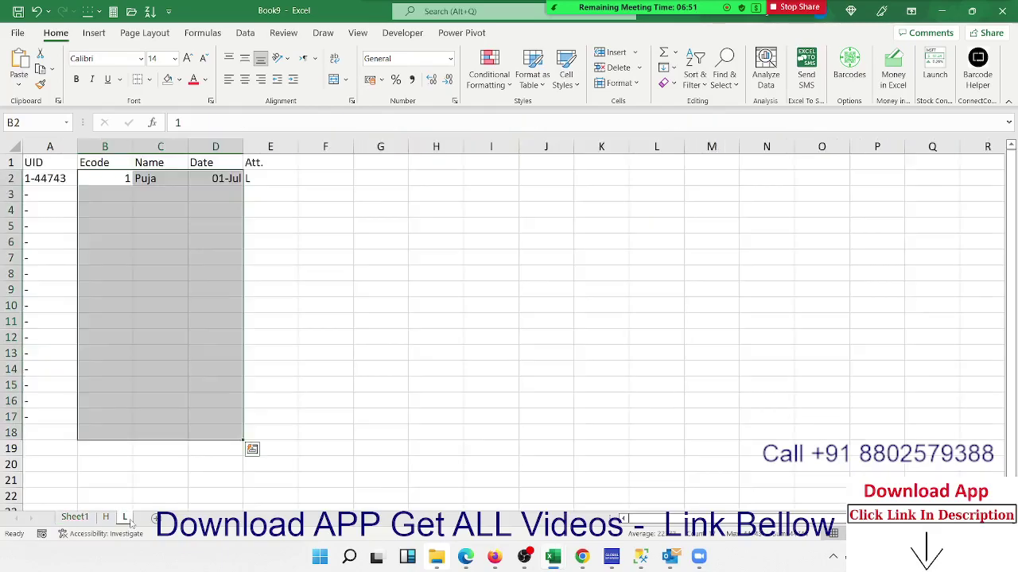
pyautogui.click(119, 273)
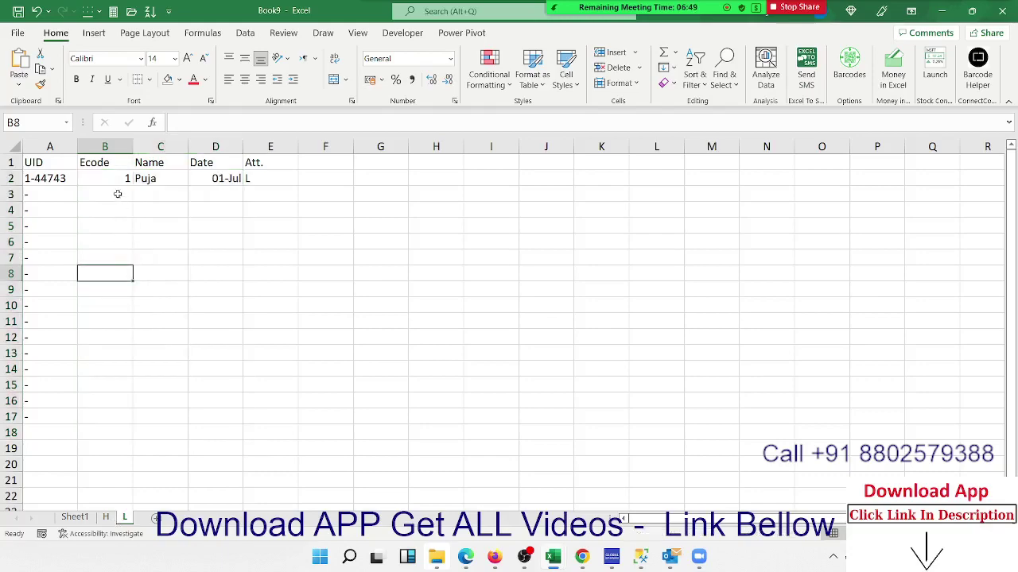
pyautogui.moveTo(118, 194)
pyautogui.mouseDown()
pyautogui.moveTo(251, 190)
pyautogui.moveTo(255, 323)
pyautogui.mouseUp()
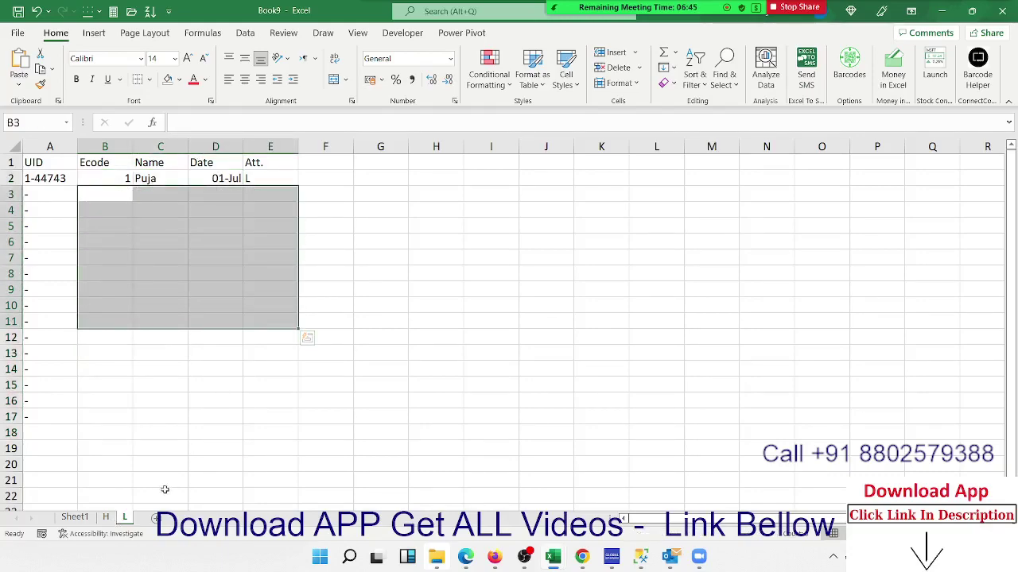
pyautogui.moveTo(128, 201); pyautogui.dragTo(258, 283)
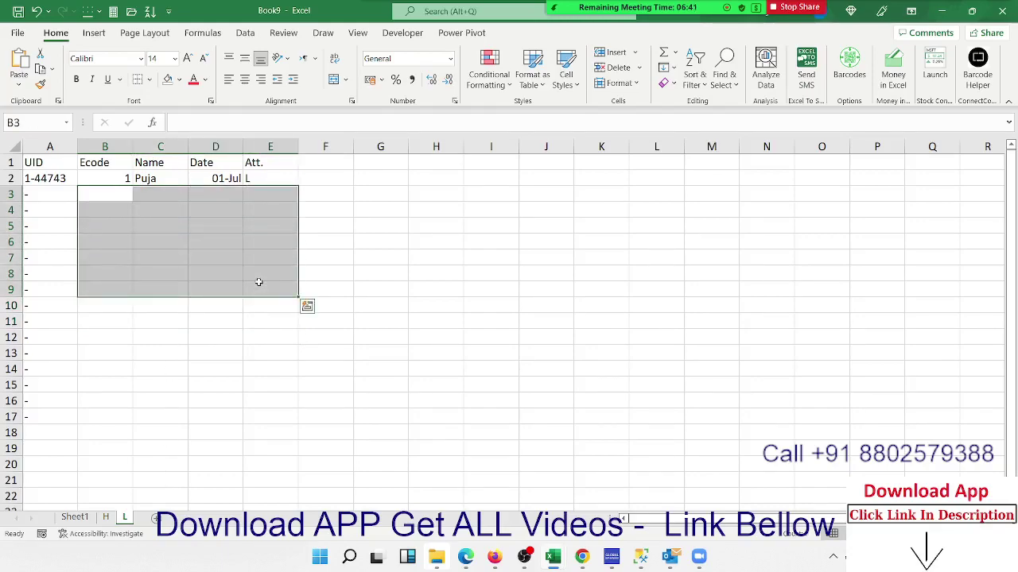
pyautogui.click(75, 518)
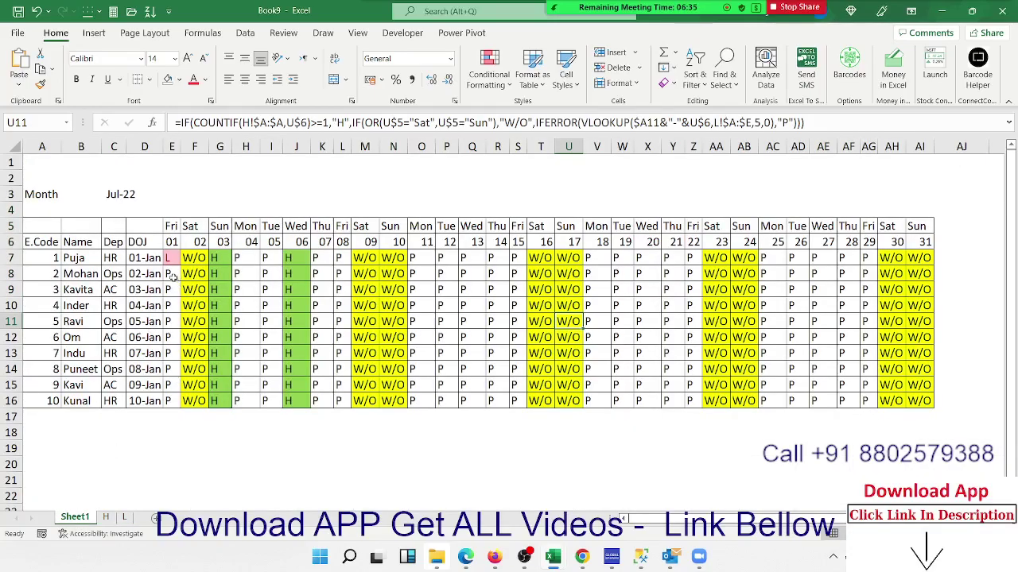
pyautogui.click(124, 517)
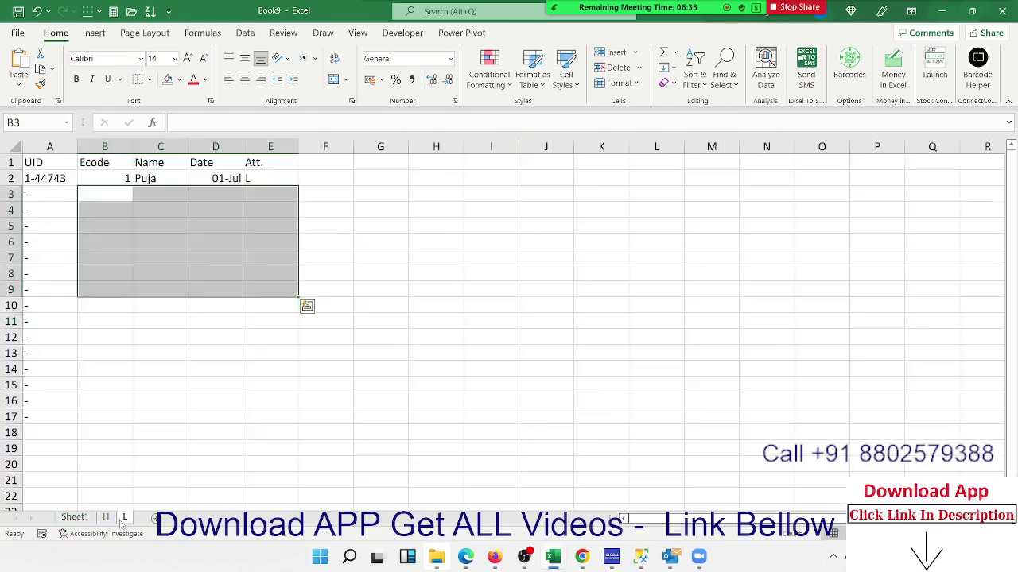
pyautogui.click(79, 517)
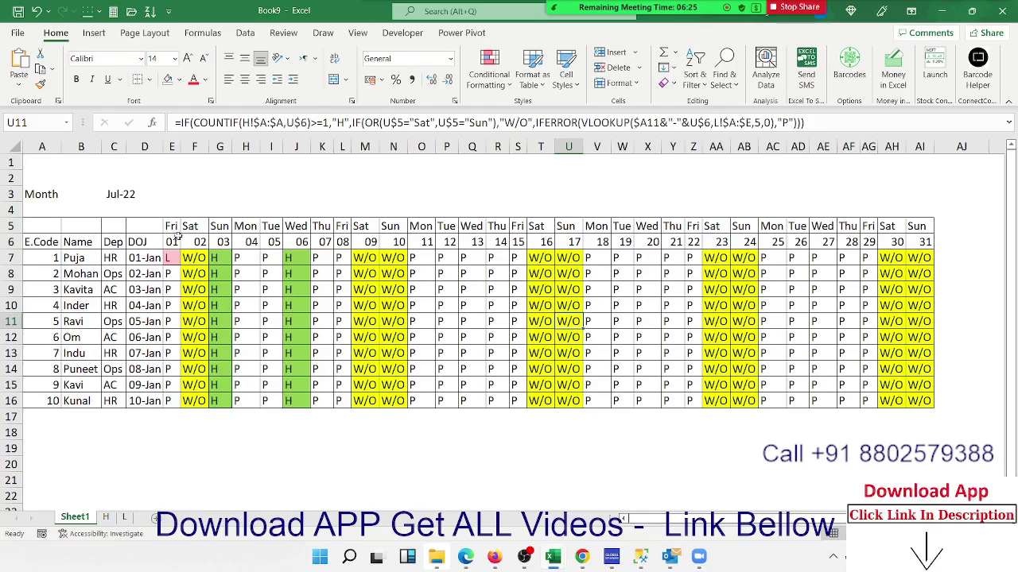
# Enter 1/4 in E6 to switch the calendar to April, then inspect the 31st-day column.
pyautogui.click(177, 236)
pyautogui.write('1/')
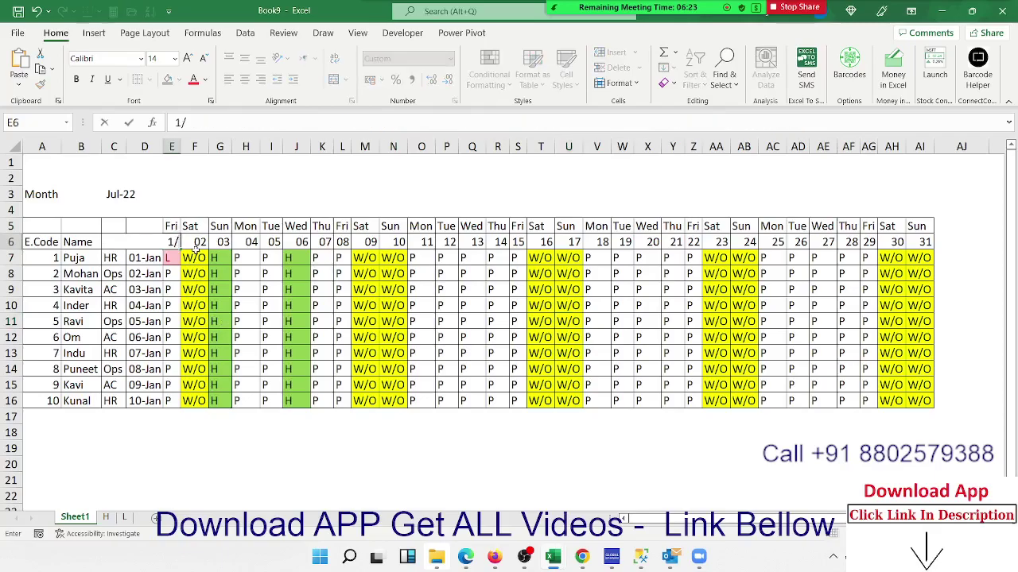
pyautogui.write('4')
pyautogui.press('Return')
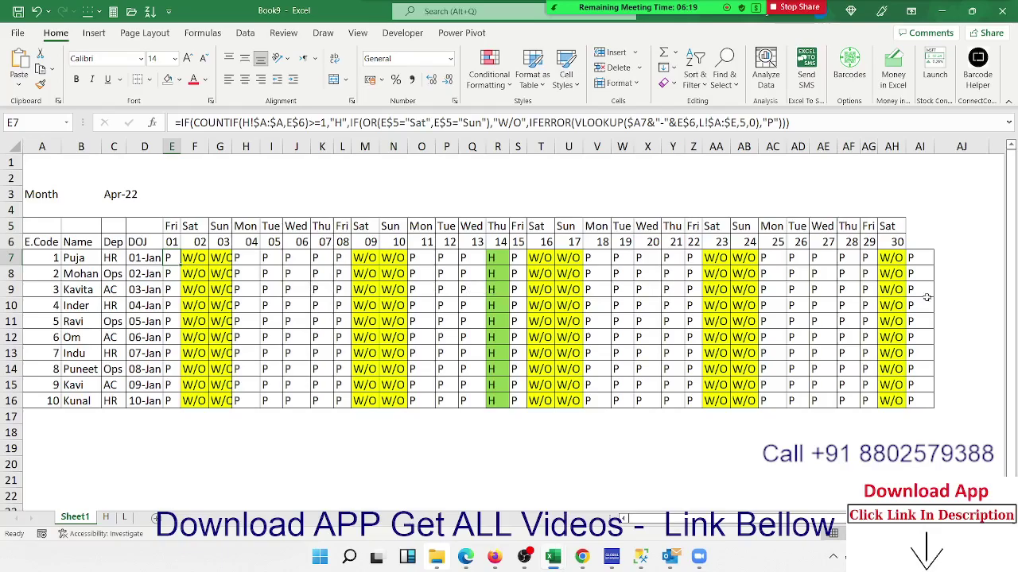
pyautogui.click(916, 259)
pyautogui.click(916, 284)
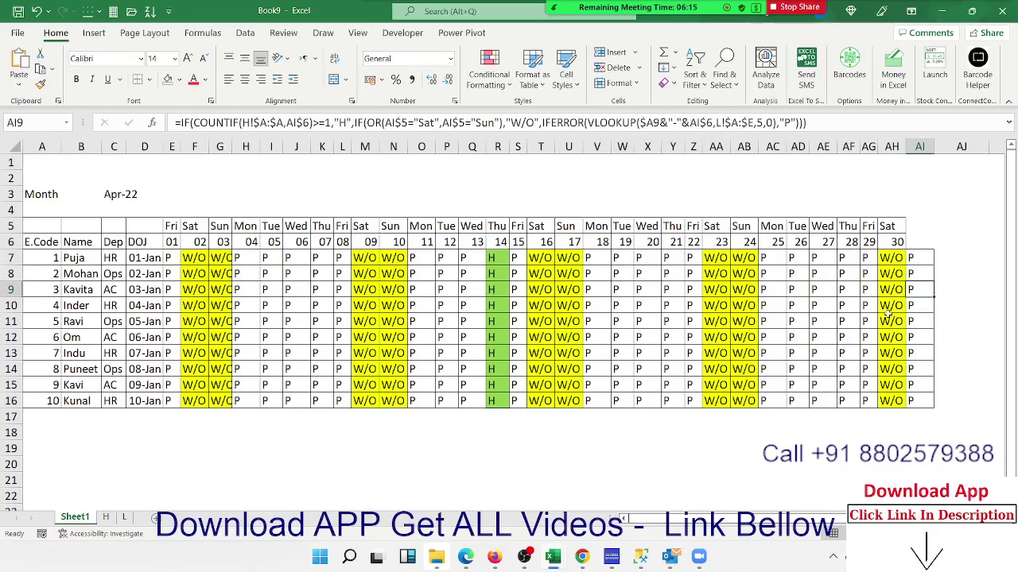
# Remove all borders from the last four day columns AF7:AI16.
pyautogui.moveTo(850, 258); pyautogui.dragTo(919, 396)
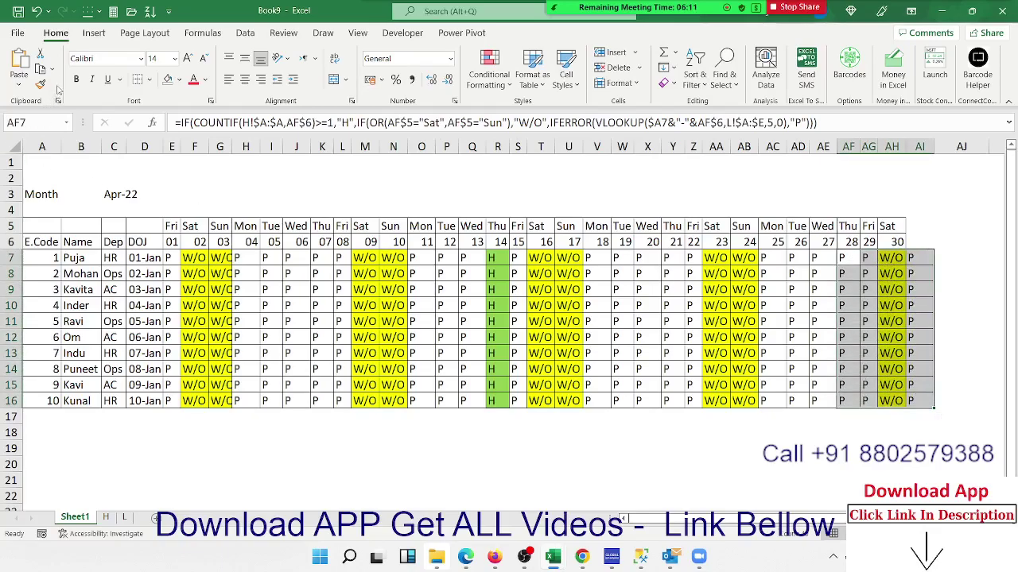
pyautogui.click(23, 82)
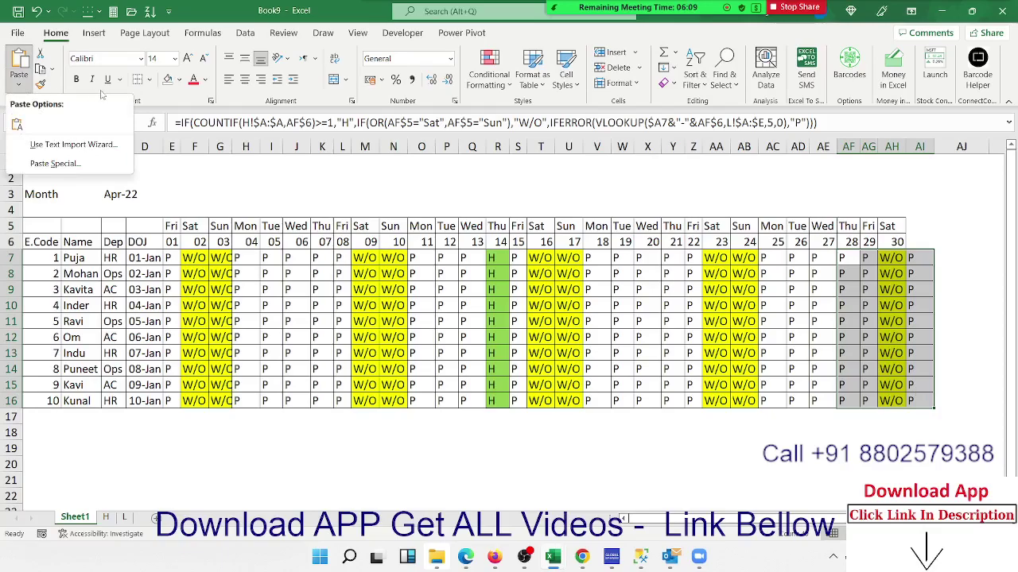
pyautogui.click(148, 79)
pyautogui.click(148, 80)
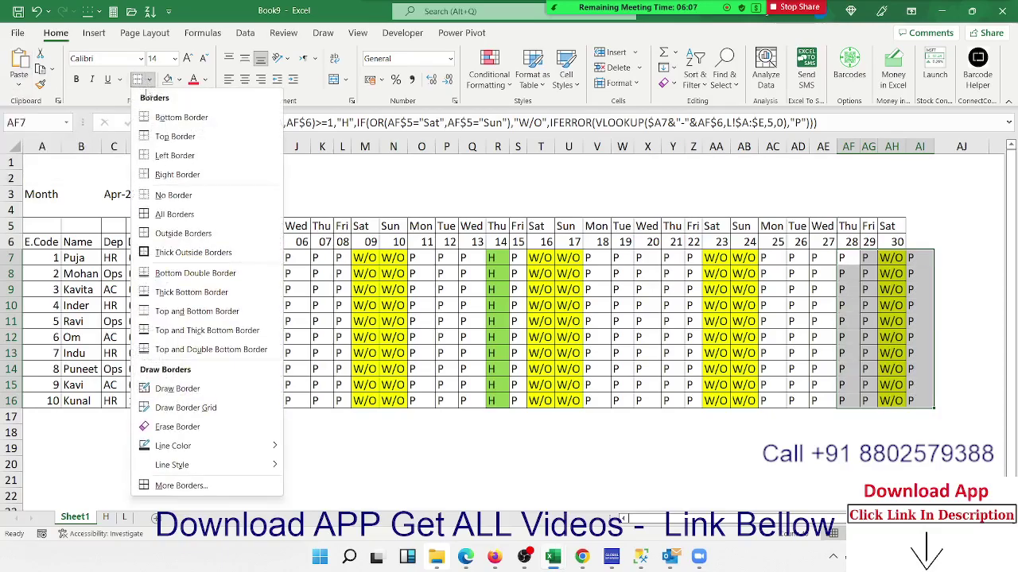
pyautogui.click(152, 213)
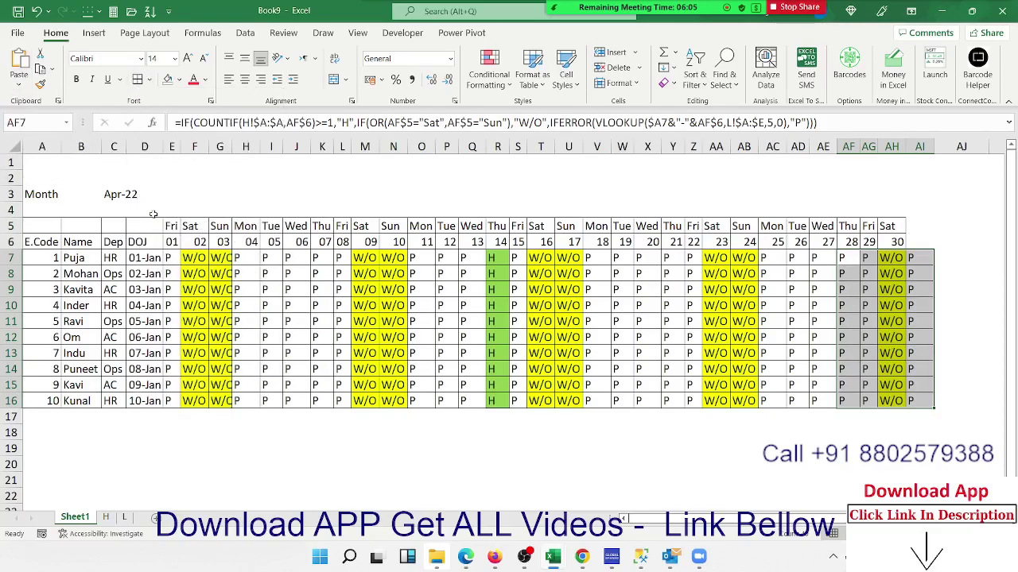
pyautogui.click(148, 80)
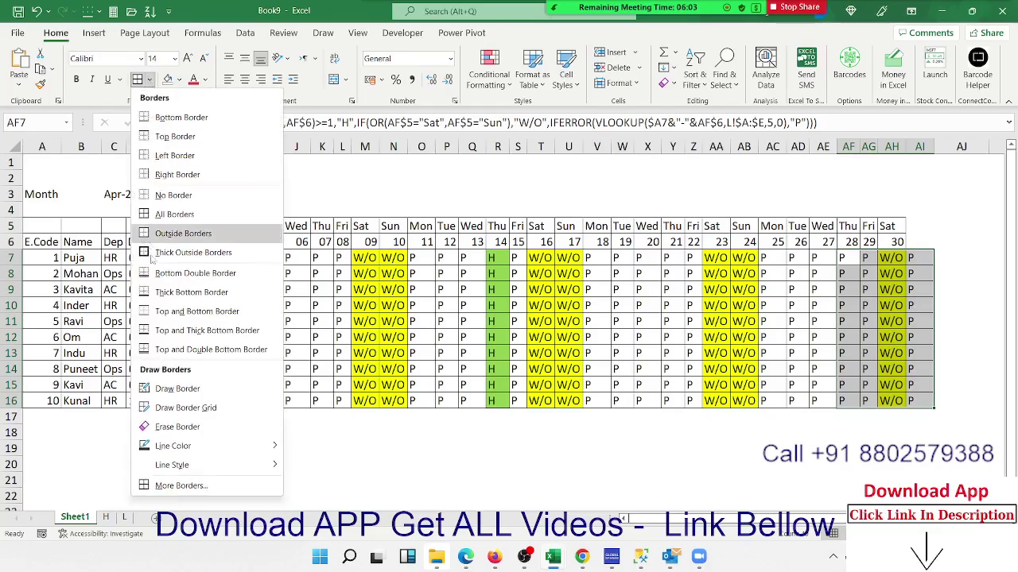
pyautogui.click(155, 197)
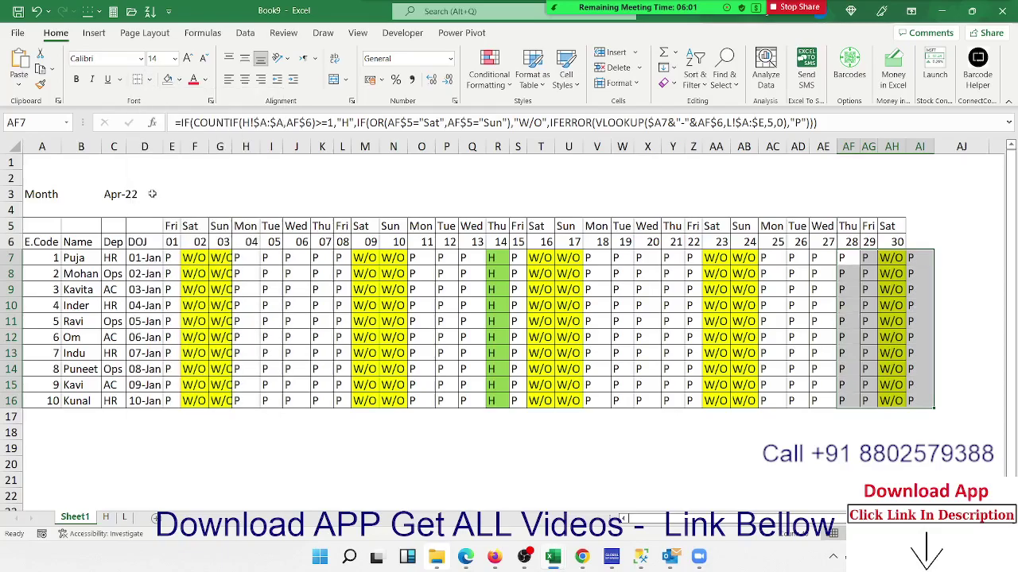
# Restore All Borders on the day-28 cells AF7:AF16 and check AG7.
pyautogui.click(761, 375)
pyautogui.click(845, 262)
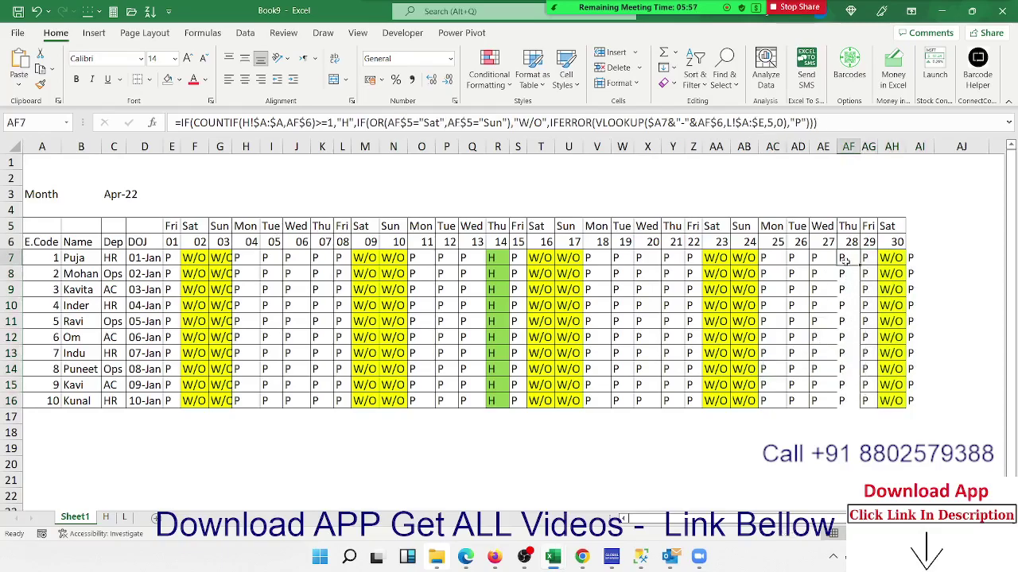
pyautogui.moveTo(844, 261); pyautogui.dragTo(853, 404)
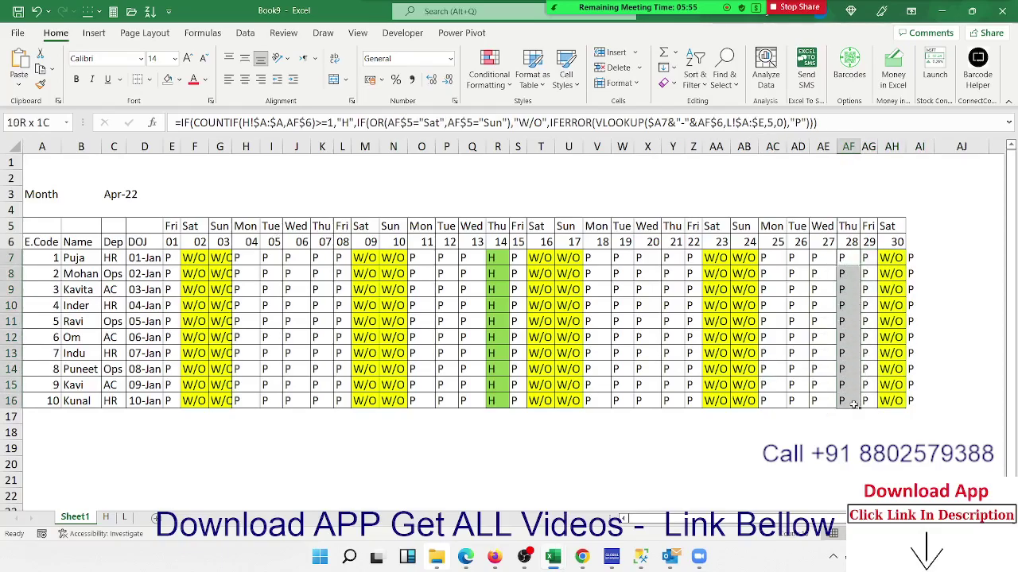
pyautogui.click(149, 80)
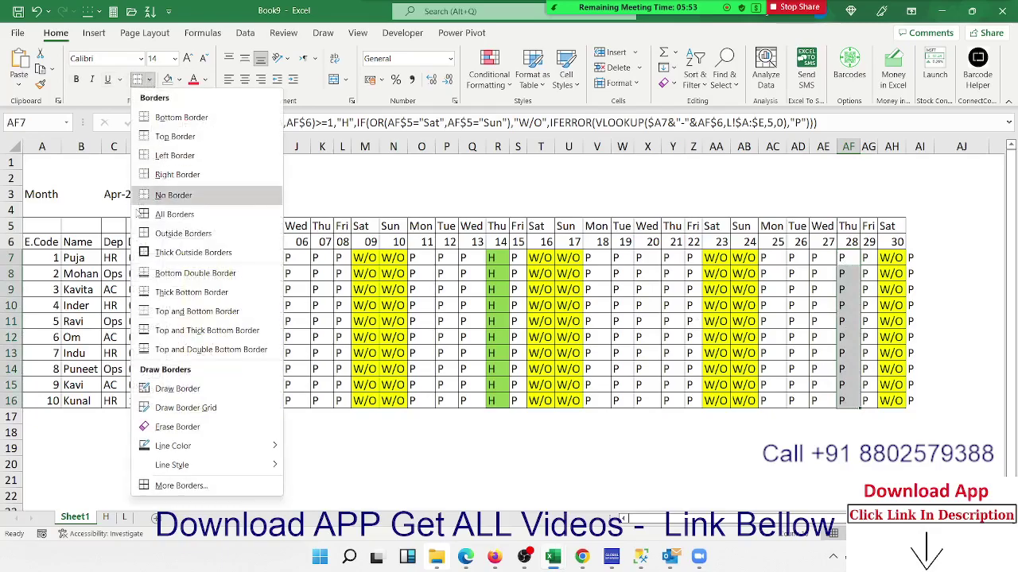
pyautogui.click(174, 214)
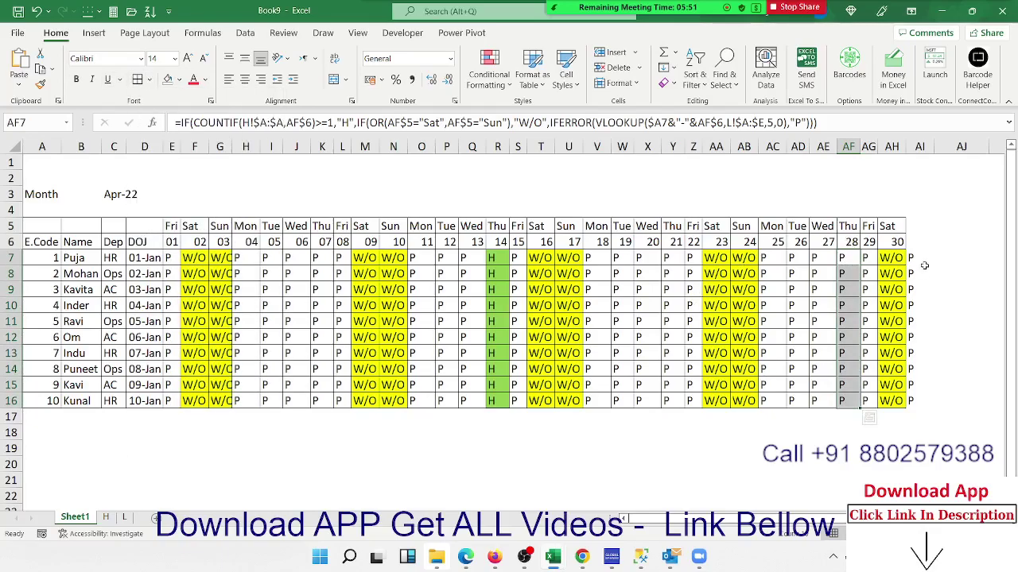
pyautogui.click(869, 257)
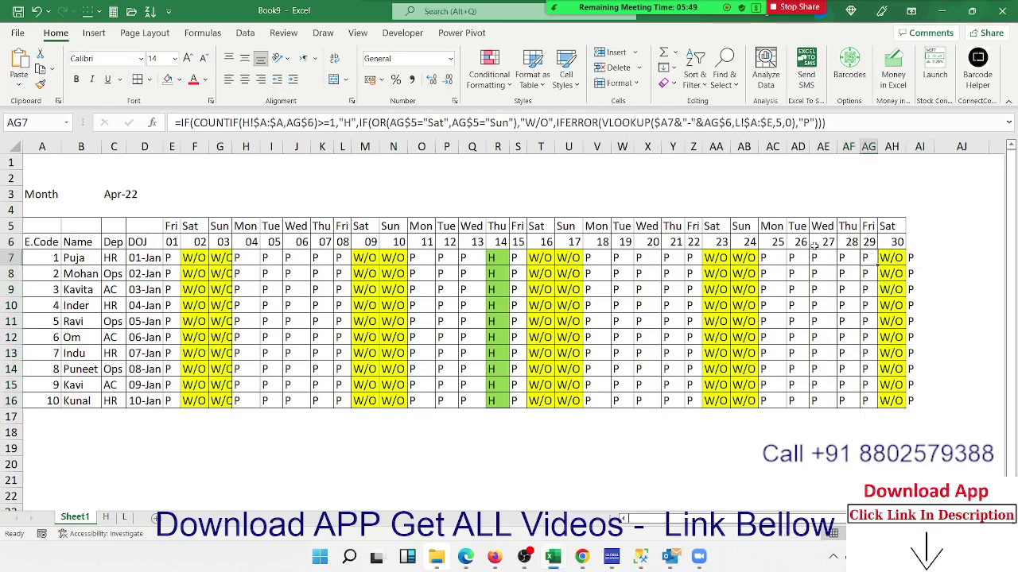
# Wrap E7's formula in IF(E6="","",…) so empty dates return blank, accepting Excel's correction.
pyautogui.click(170, 260)
pyautogui.click(183, 123)
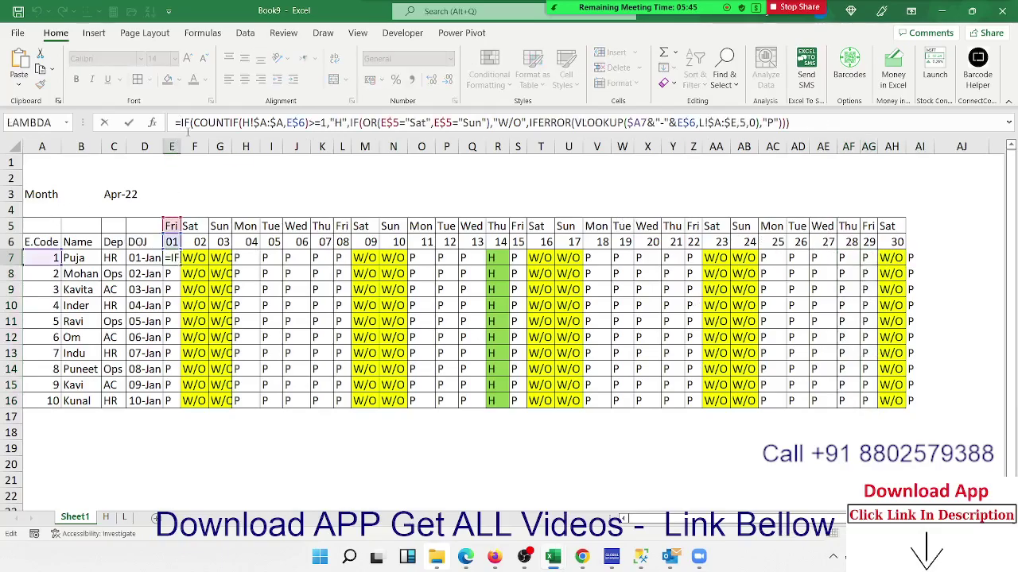
pyautogui.write('IF(')
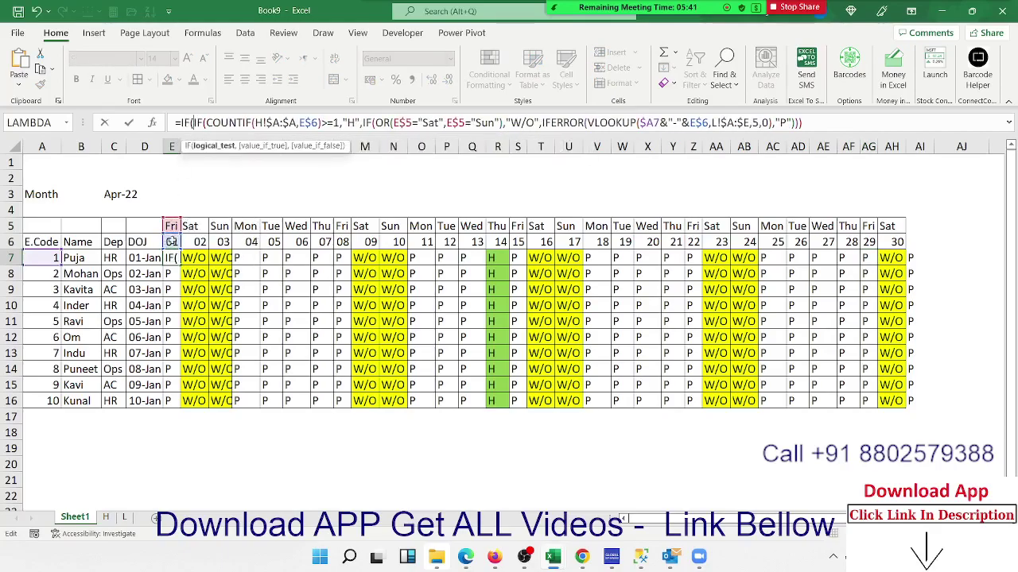
pyautogui.click(171, 241)
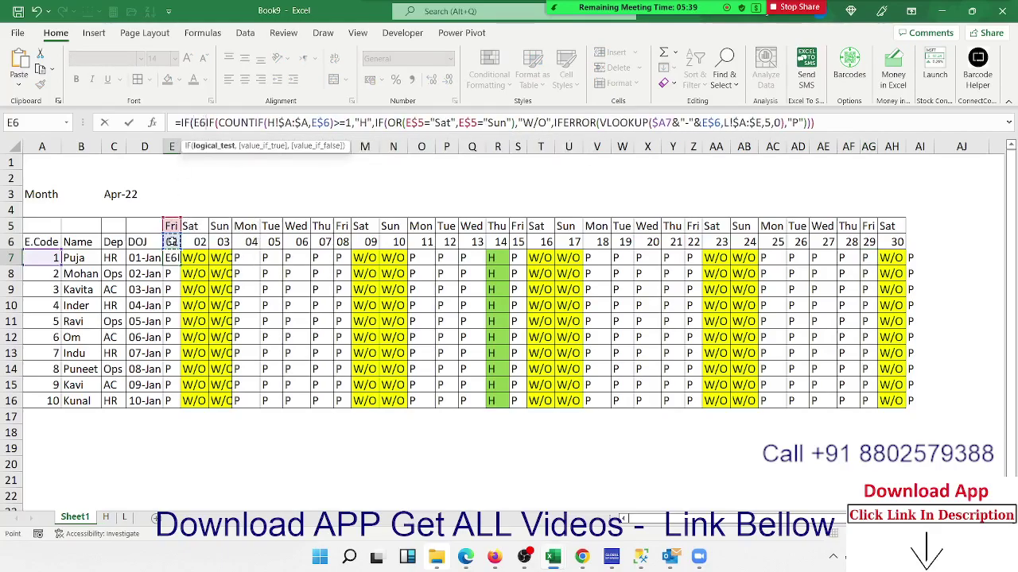
pyautogui.write('="')
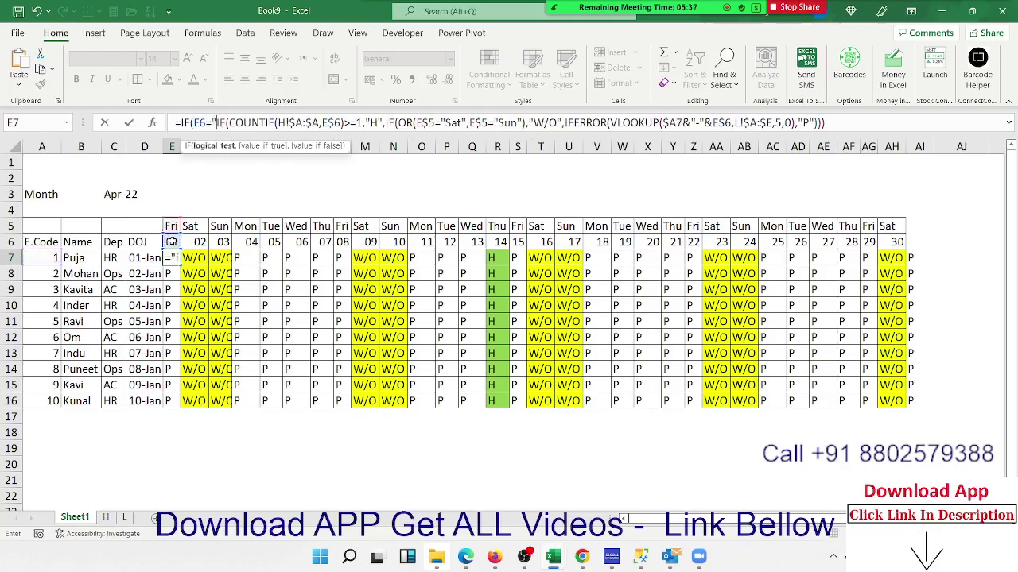
pyautogui.write('" ')
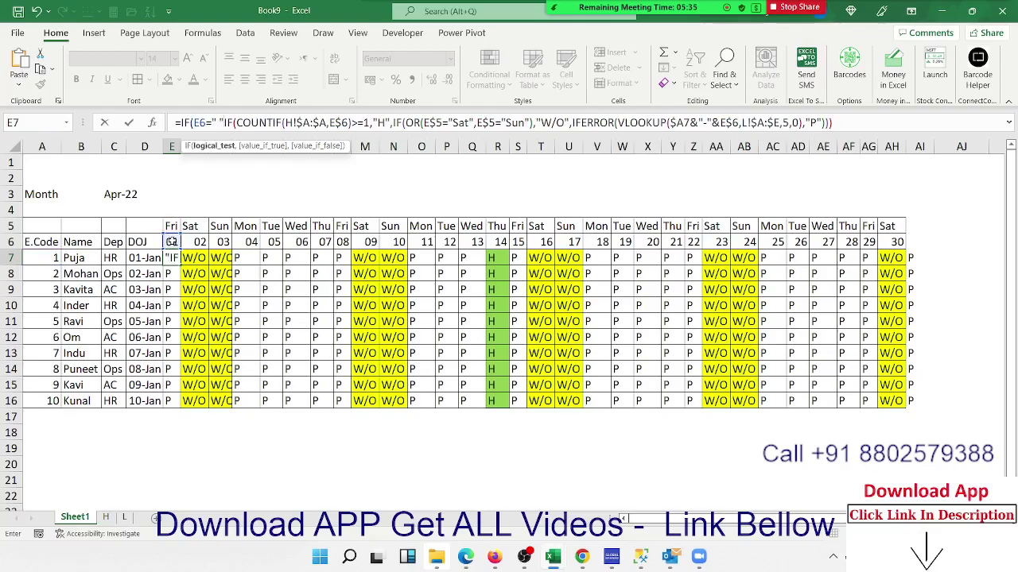
pyautogui.write(',')
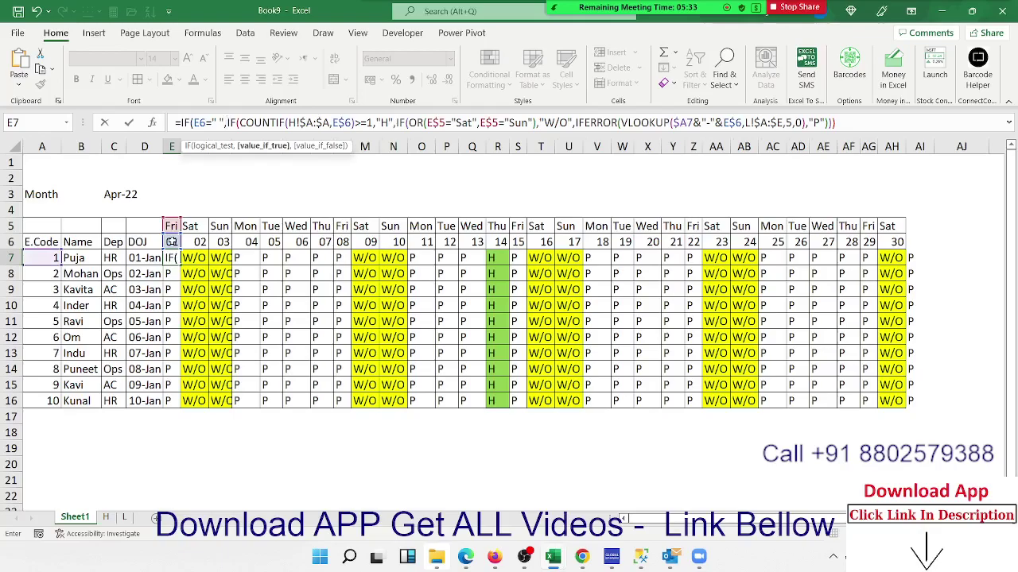
pyautogui.write('"",')
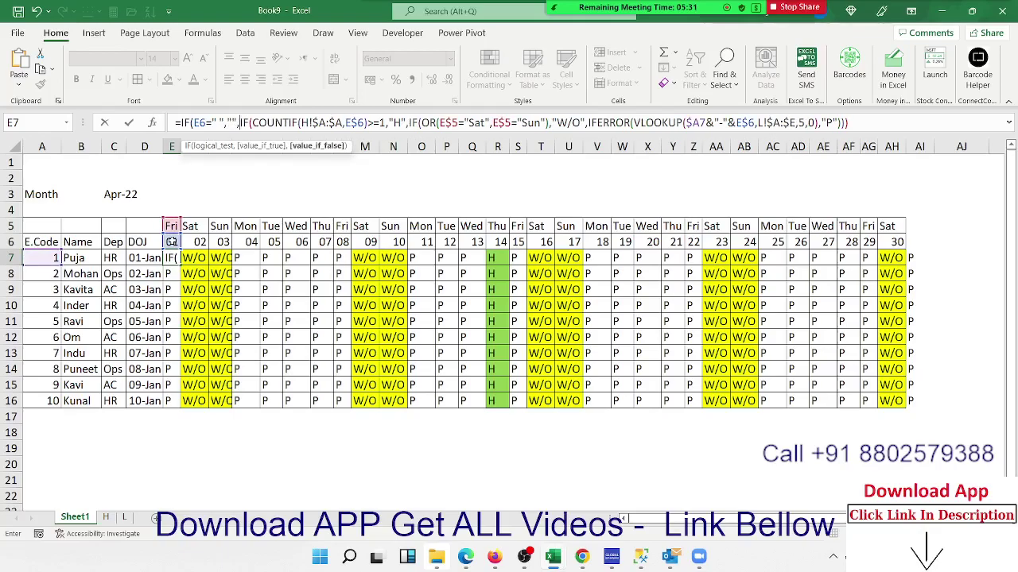
pyautogui.press('Return')
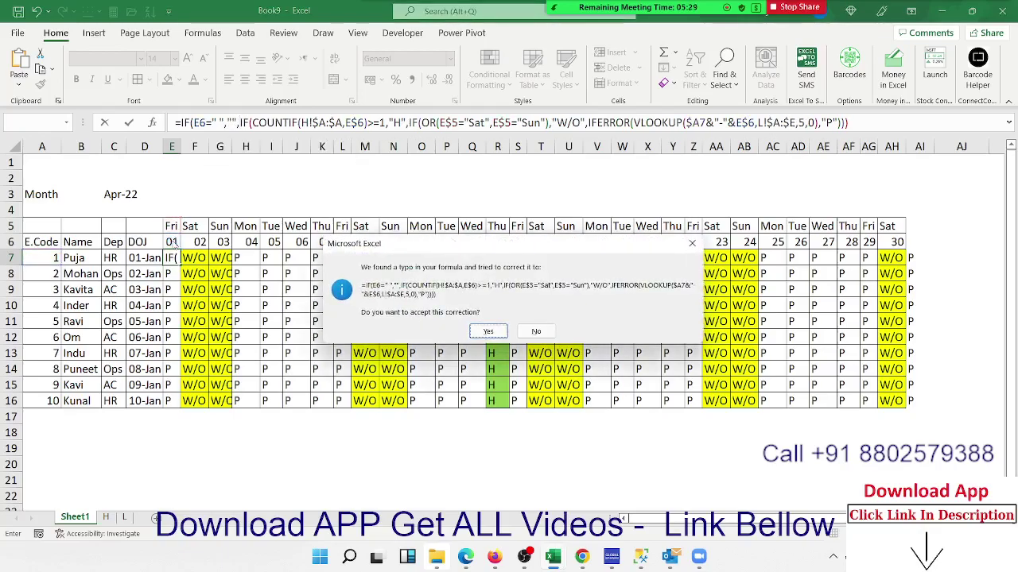
pyautogui.press('Return')
# Copy the new E7 formula across to AI7 and down through row 16.
pyautogui.click(172, 257)
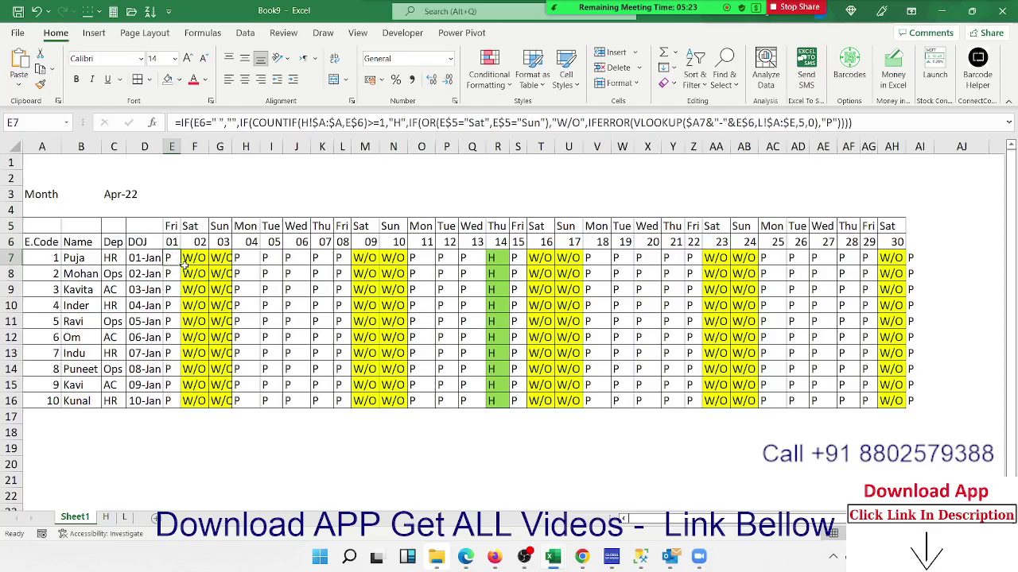
pyautogui.moveTo(184, 264); pyautogui.dragTo(938, 289)
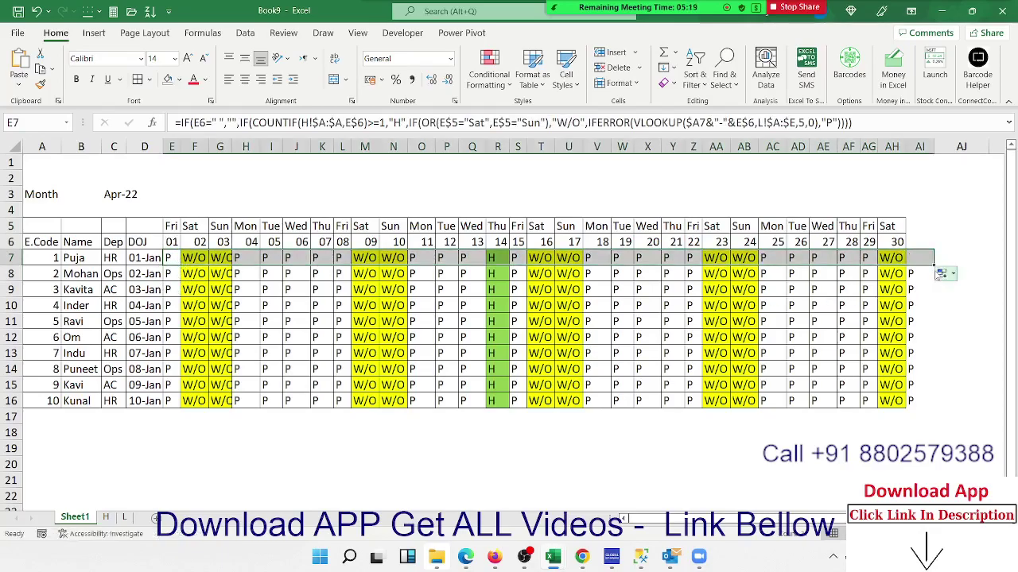
pyautogui.doubleClick(934, 266)
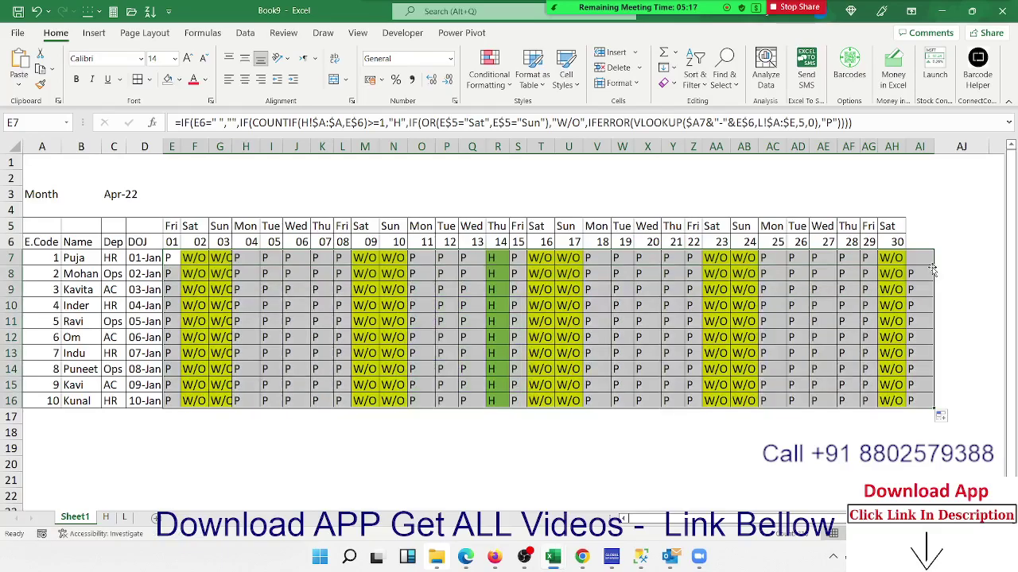
# Lock the date row as E$6 in E7's formula and fill it through E7:AI16.
pyautogui.click(169, 256)
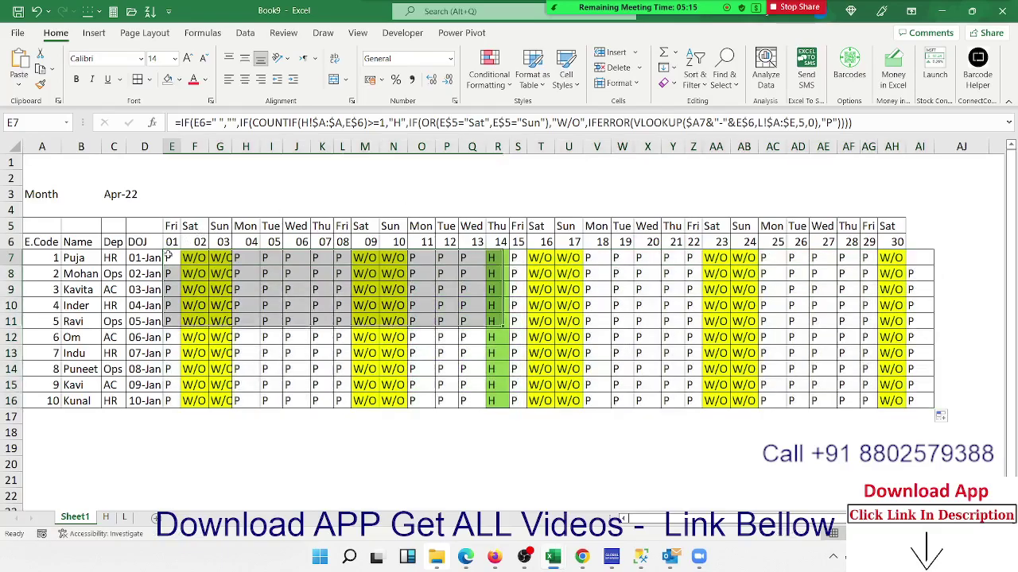
pyautogui.click(202, 122)
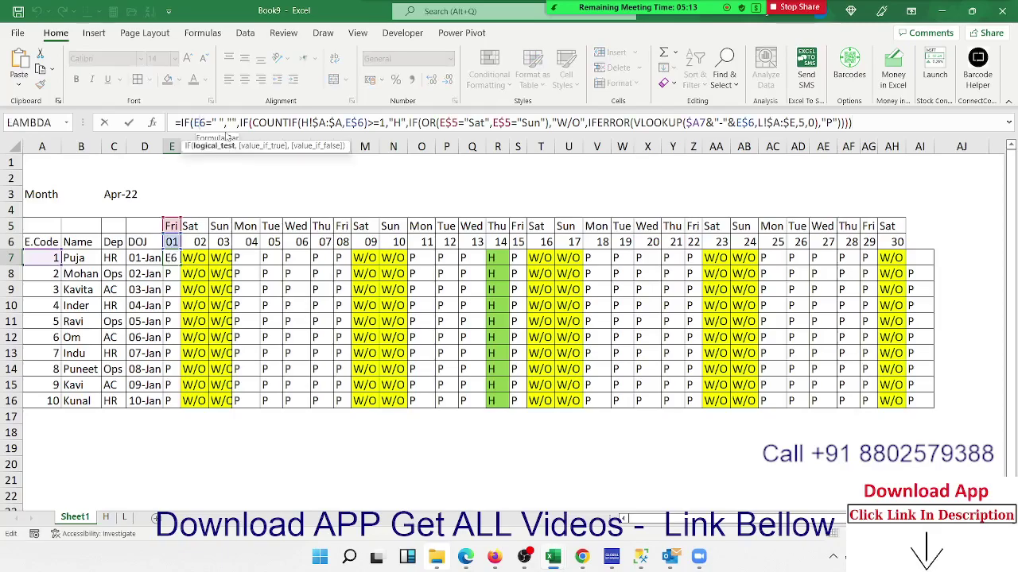
pyautogui.write('$')
pyautogui.hotkey('ctrl', 'Return')
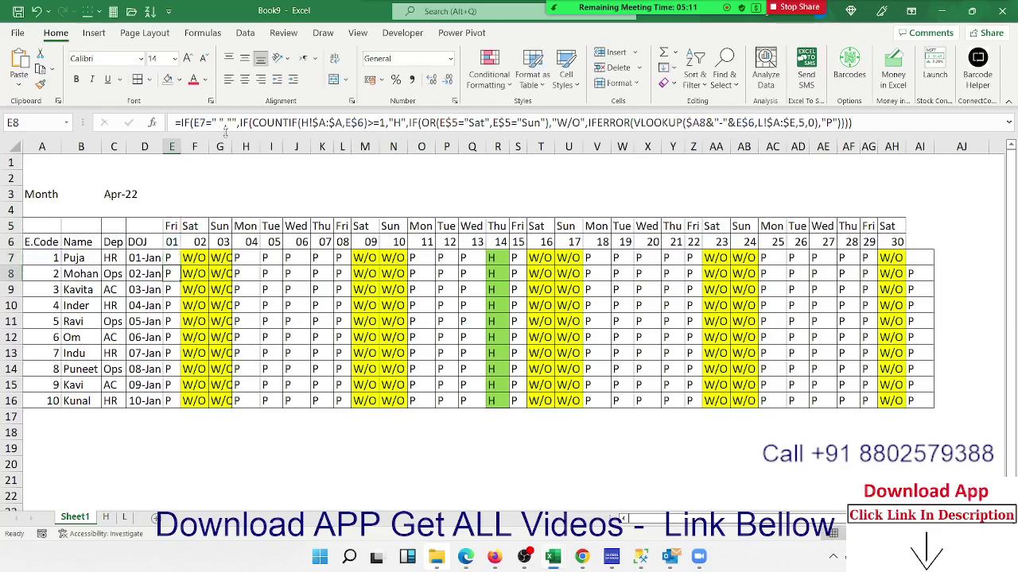
pyautogui.hotkey('ctrl', 'shift', 'Right')
pyautogui.hotkey('ctrl', 'shift', 'Down')
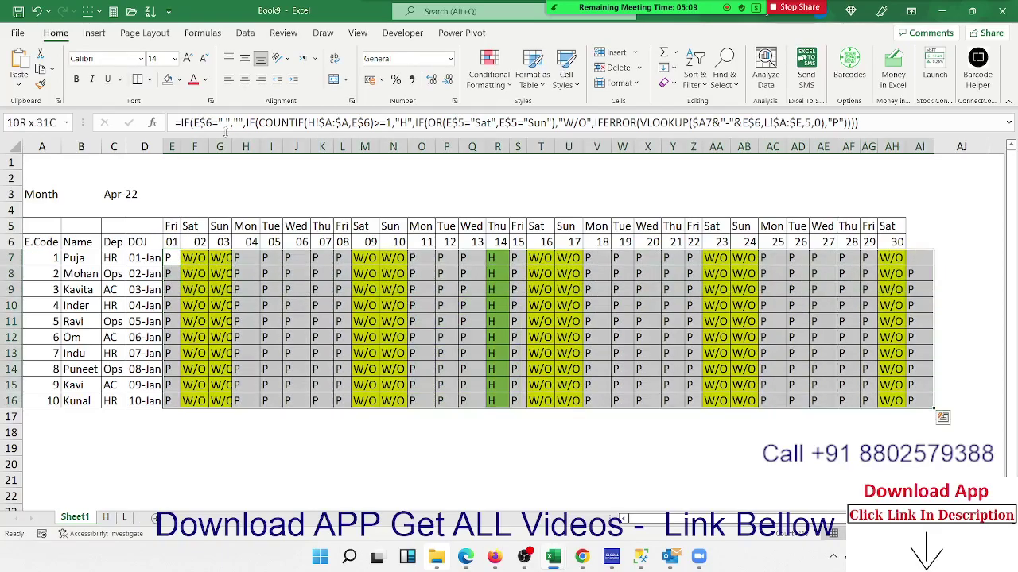
pyautogui.hotkey('ctrl', 'd')
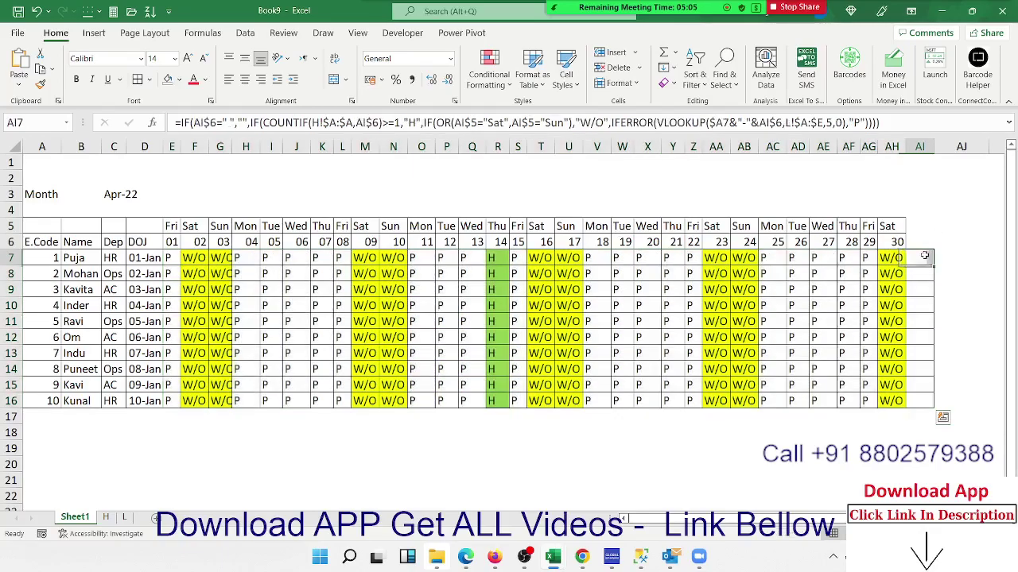
# Apply All Borders to the column AI cells AI7:AI16.
pyautogui.moveTo(922, 256); pyautogui.dragTo(925, 402)
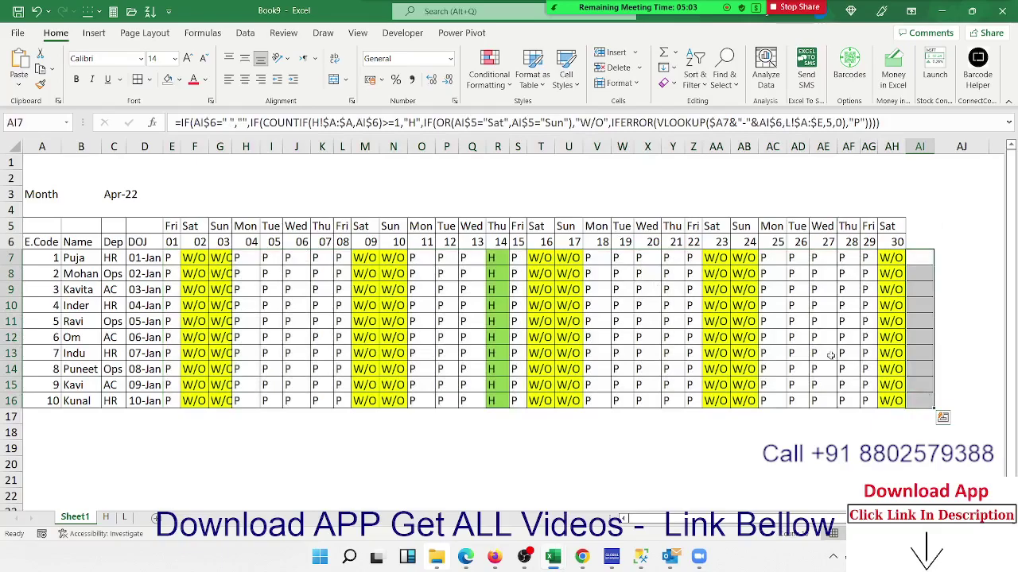
pyautogui.click(149, 80)
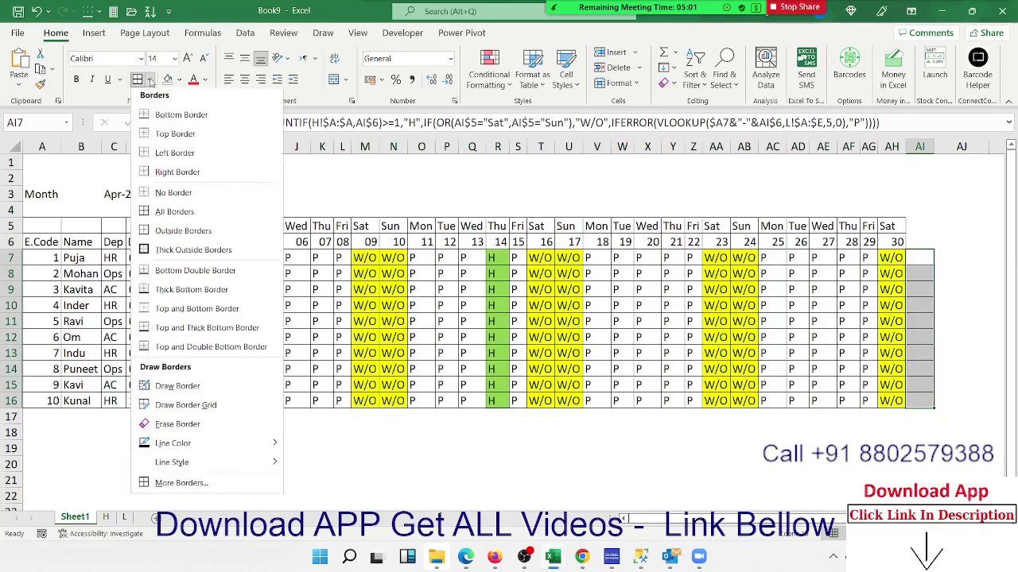
pyautogui.click(160, 199)
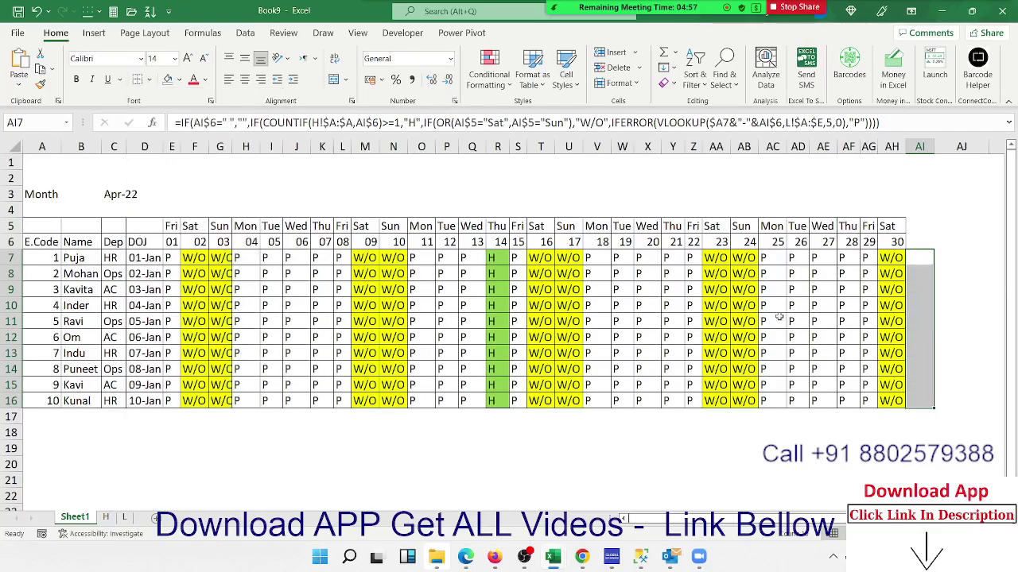
# Make AI6's IFERROR date formula return a space, then switch to sheet L.
pyautogui.click(927, 242)
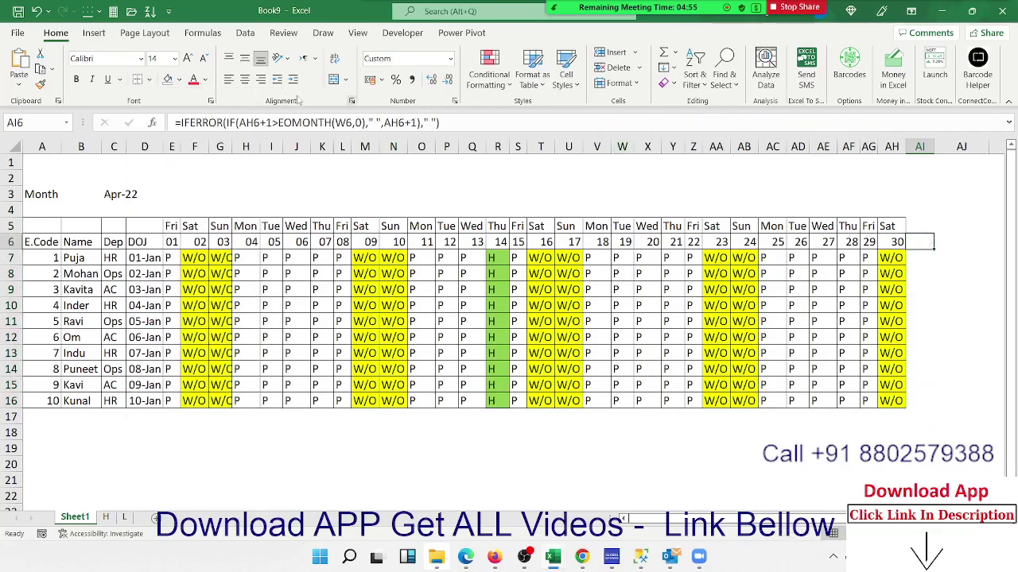
pyautogui.click(370, 122)
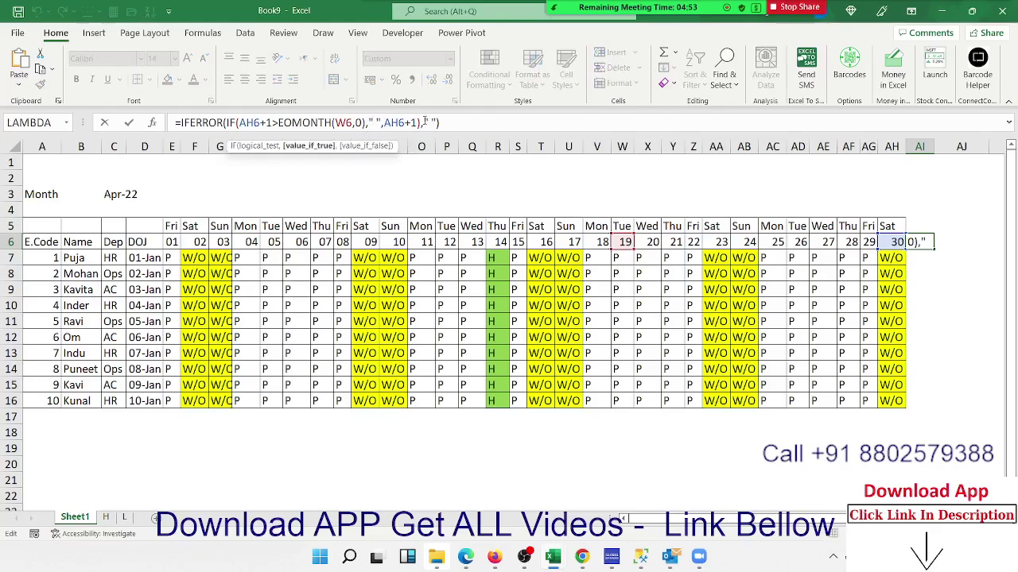
pyautogui.click(425, 122)
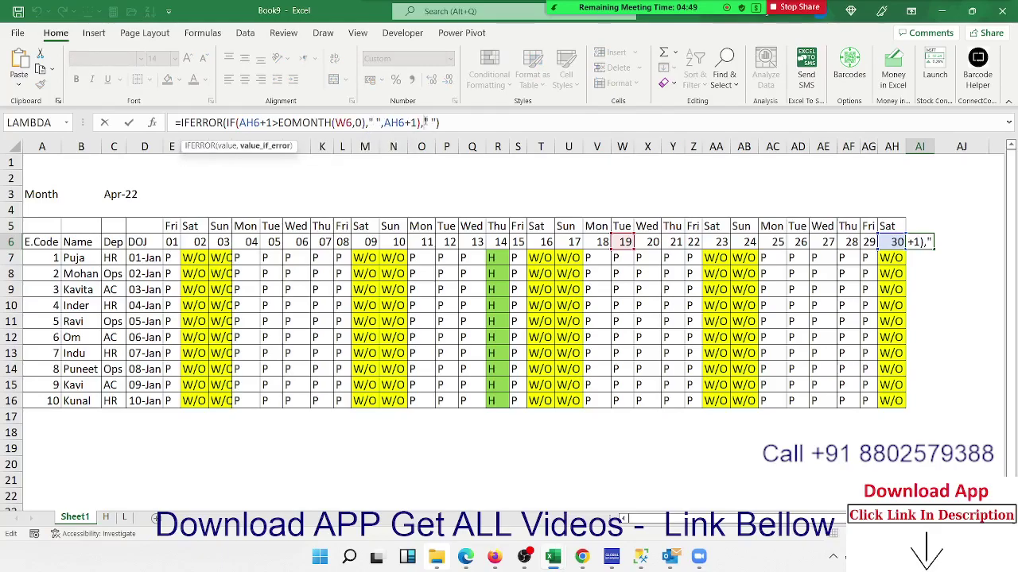
pyautogui.hotkey('ctrl', 'Return')
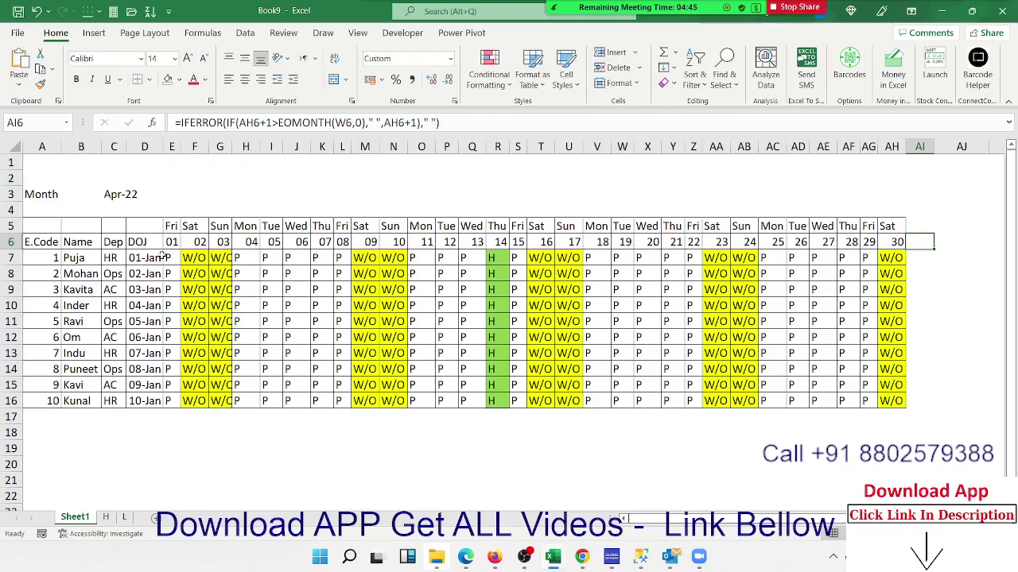
pyautogui.click(125, 518)
# Return to Sheet1 and check calendar formulas, including Q14, AE12, AF14 and AH15.
pyautogui.click(110, 197)
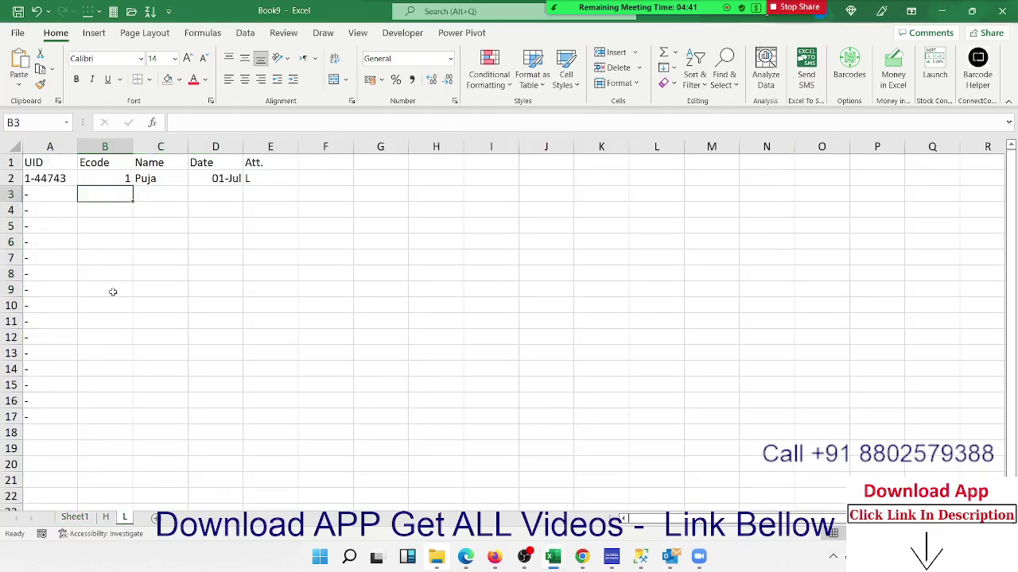
pyautogui.click(75, 518)
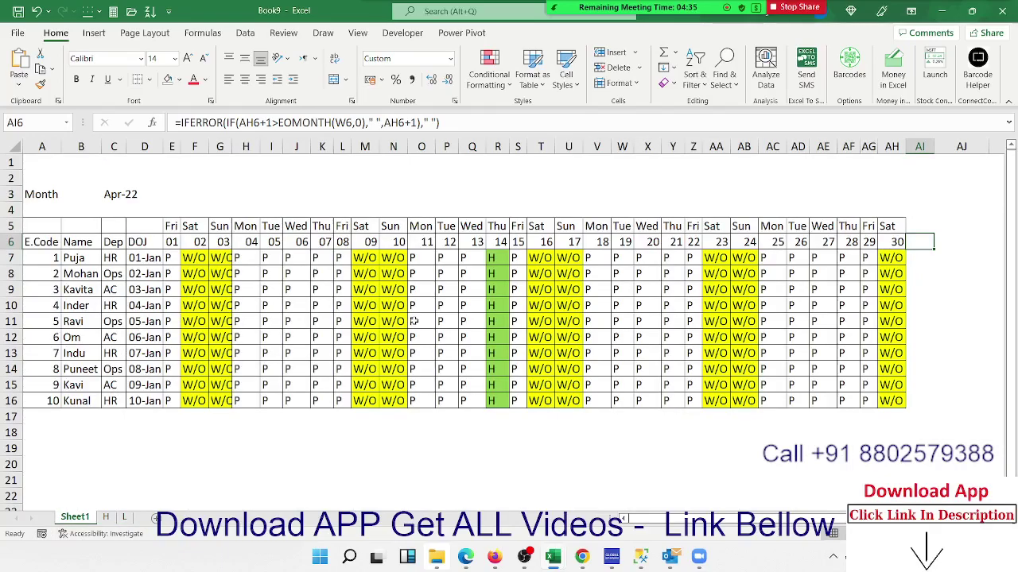
pyautogui.click(301, 303)
pyautogui.click(322, 318)
pyautogui.click(472, 369)
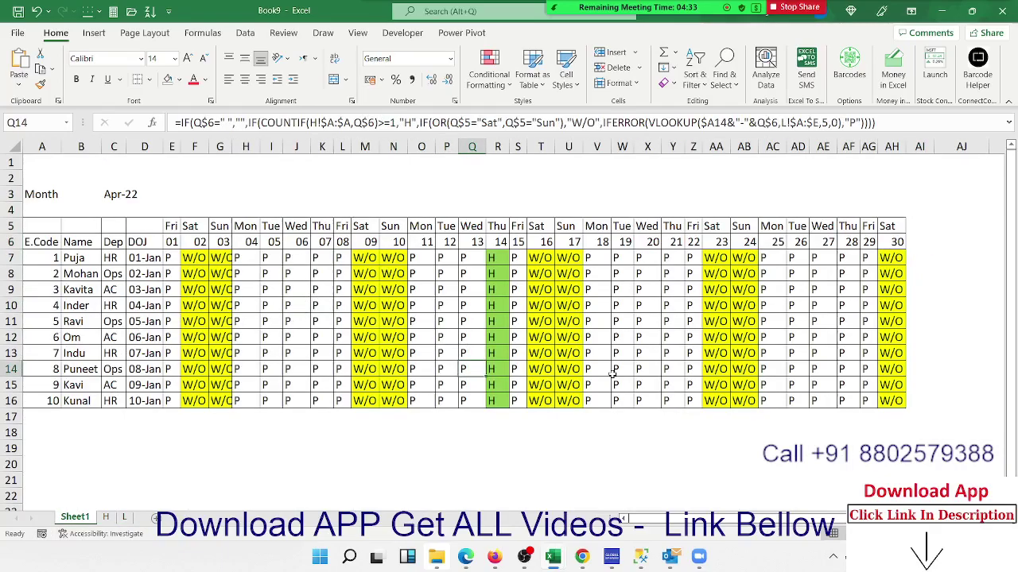
pyautogui.click(612, 372)
pyautogui.click(692, 314)
pyautogui.click(788, 316)
pyautogui.click(831, 338)
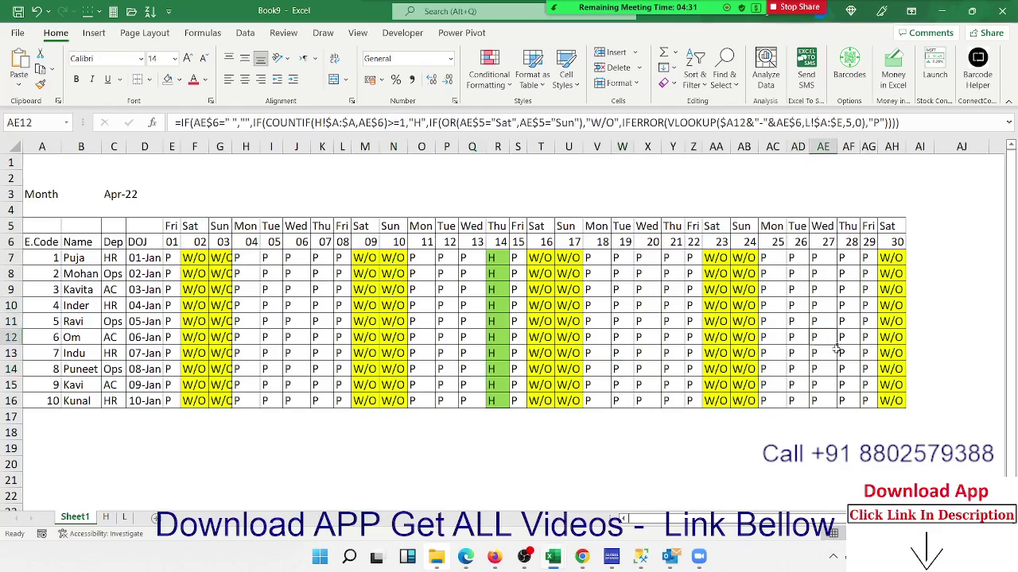
pyautogui.click(841, 369)
pyautogui.click(889, 388)
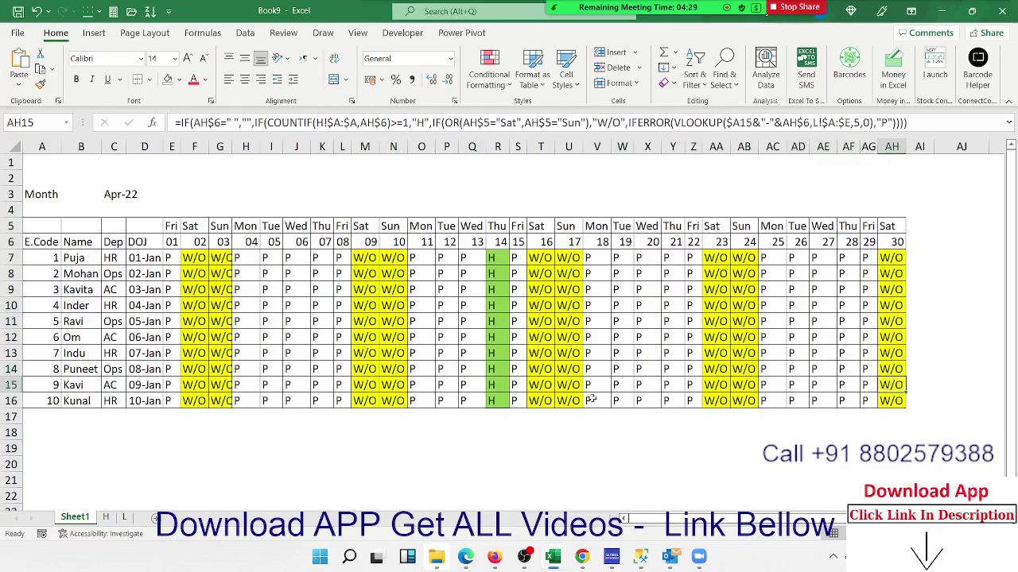
# Switch to sheet L and back to Sheet1, then select first-date cell E6.
pyautogui.click(127, 518)
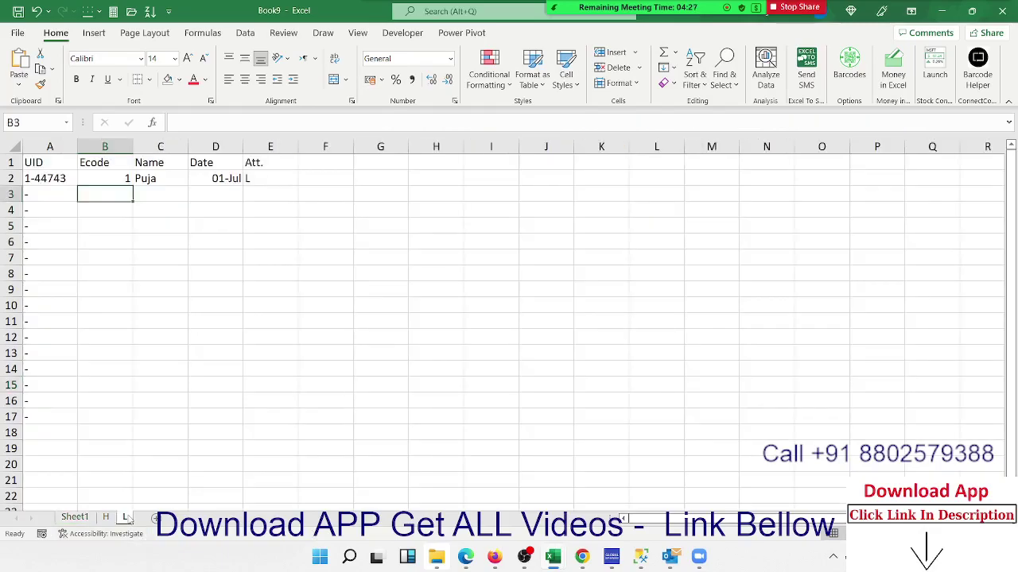
pyautogui.click(84, 520)
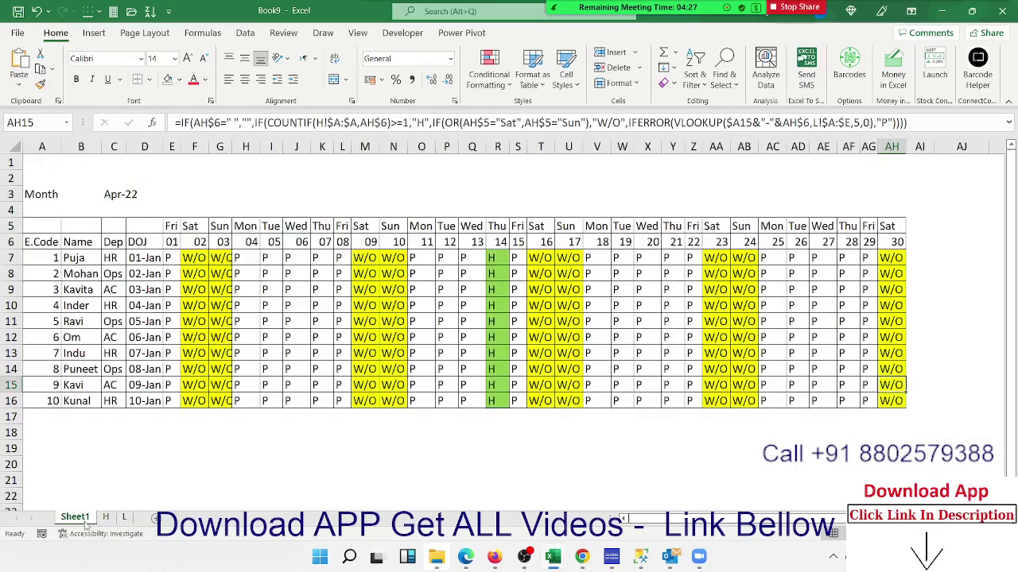
pyautogui.click(171, 238)
pyautogui.write('1')
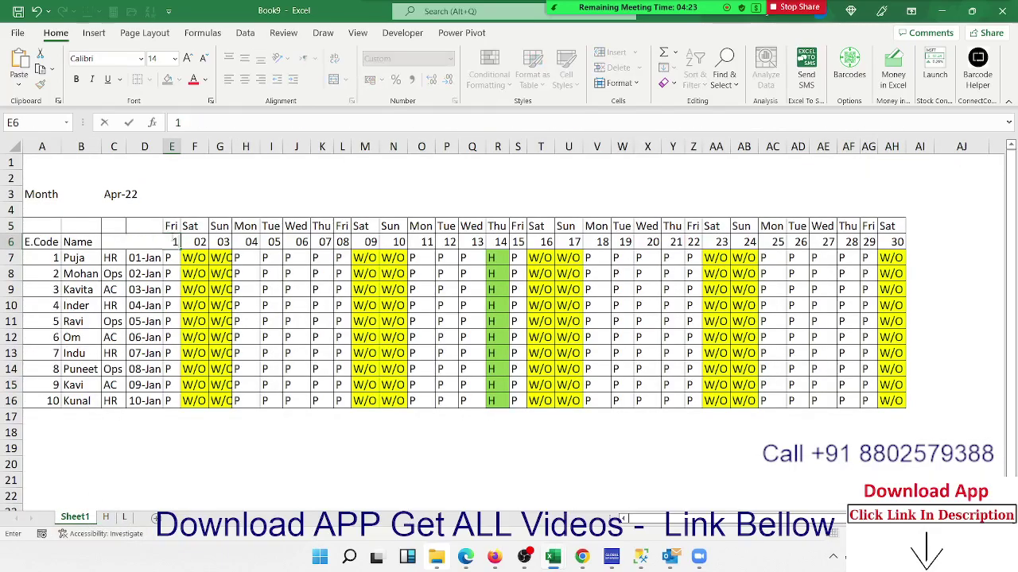
pyautogui.write('/7')
pyautogui.press('Return')
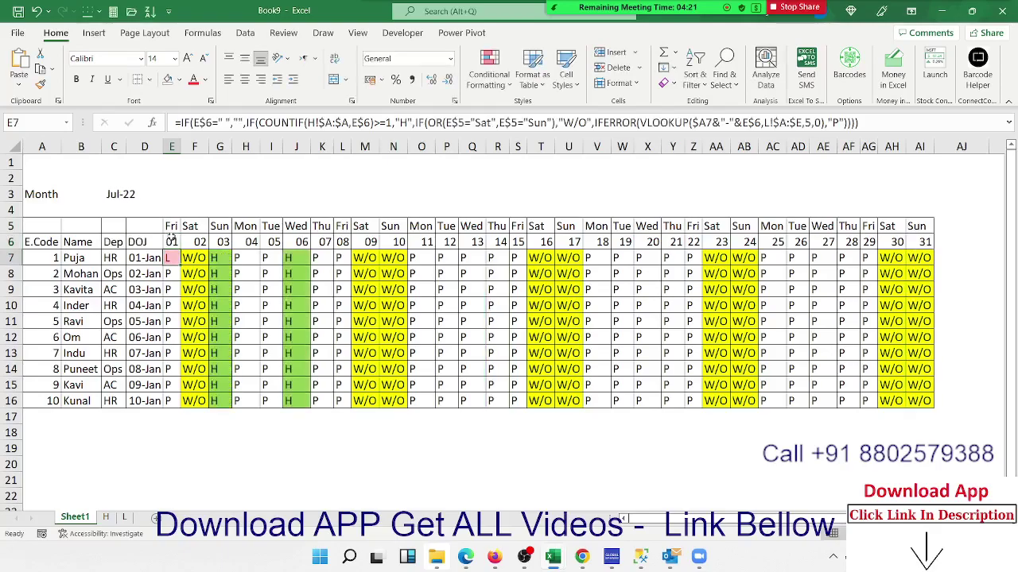
pyautogui.press('Up')
pyautogui.press('Right')
pyautogui.press('Right')
pyautogui.press('Right')
pyautogui.press('Right')
pyautogui.press('Right')
pyautogui.press('Right')
pyautogui.press('Right')
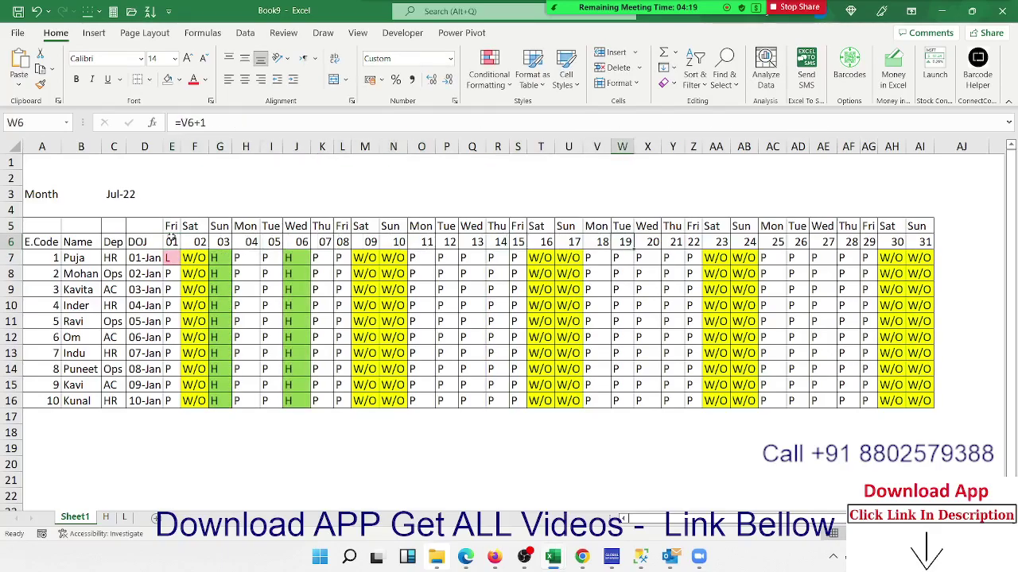
pyautogui.press('Right')
pyautogui.press('Down')
pyautogui.hotkey('ctrl', 'shift', 'Right')
pyautogui.hotkey('ctrl', 'shift', 'Down')
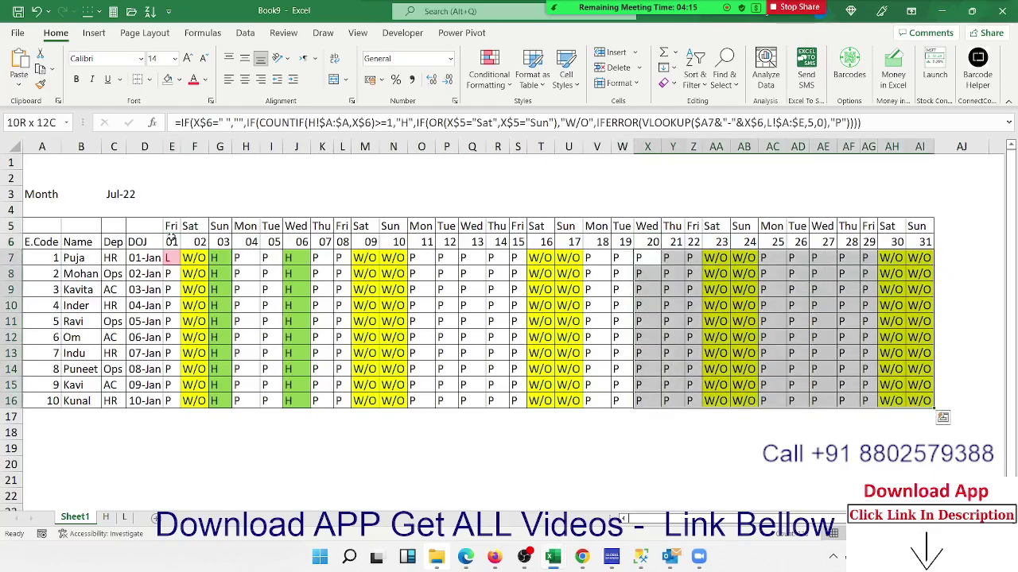
pyautogui.hotkey('ctrl', 'Left')
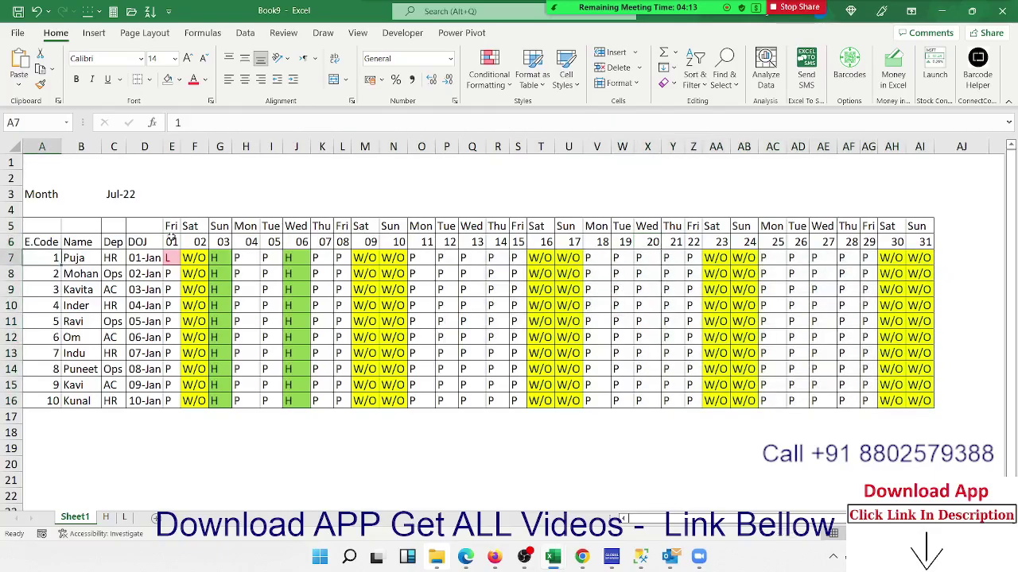
pyautogui.press('Right')
pyautogui.press('Right')
pyautogui.press('Right')
pyautogui.press('Right')
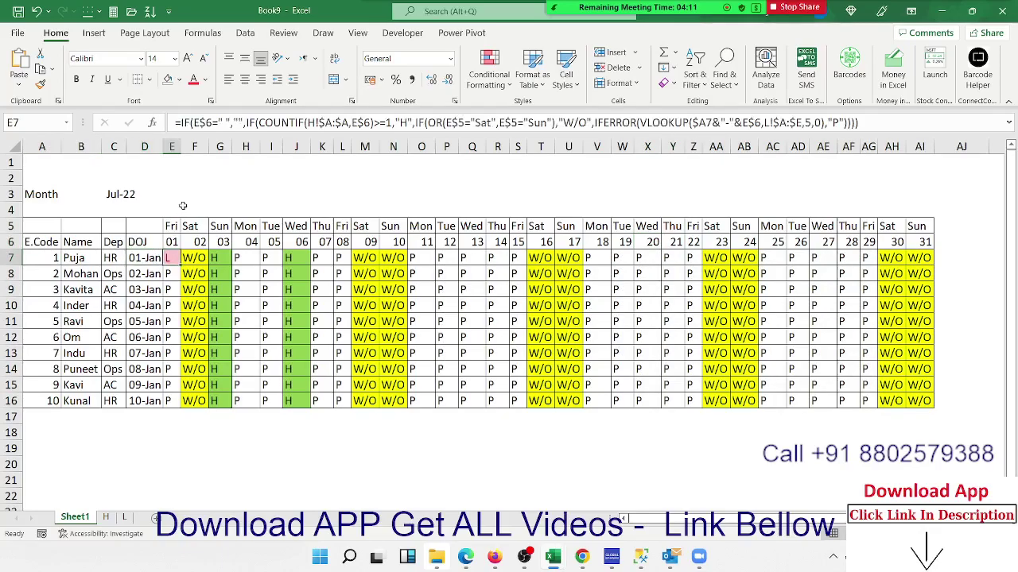
# Wrap E7's formula as IF(E6<TODAY(),"",…) at the start.
pyautogui.click(179, 122)
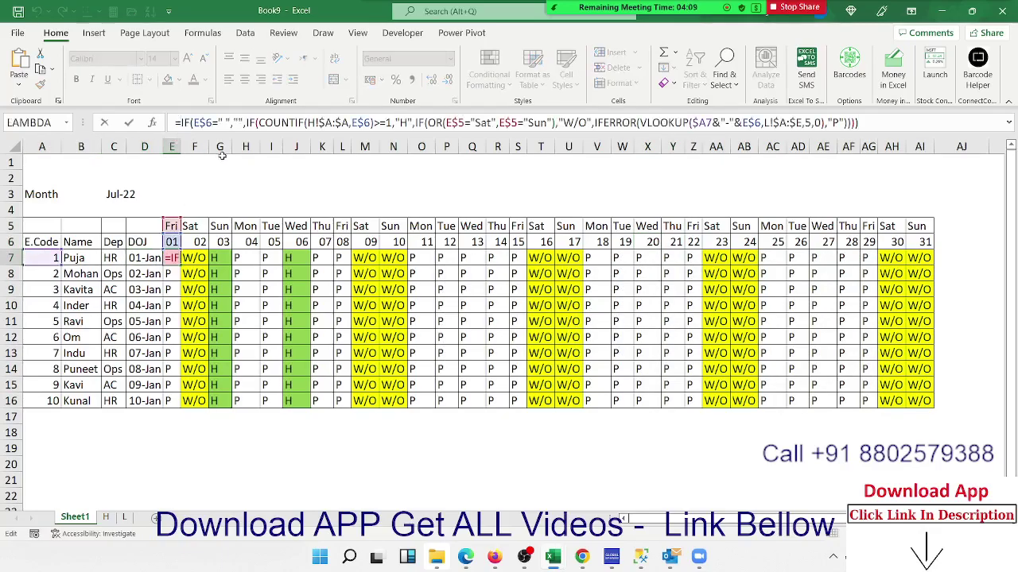
pyautogui.write('IF(')
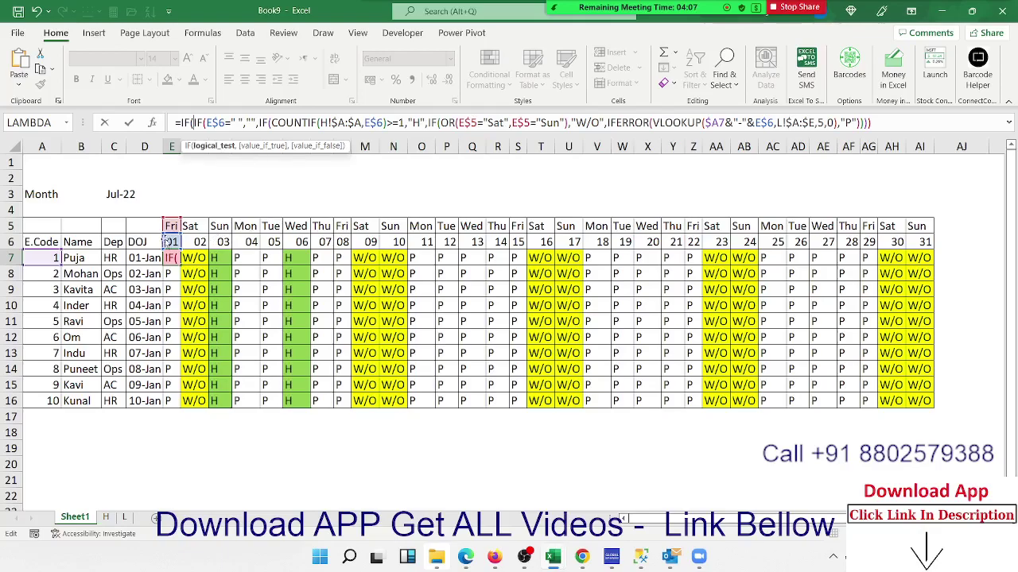
pyautogui.click(171, 242)
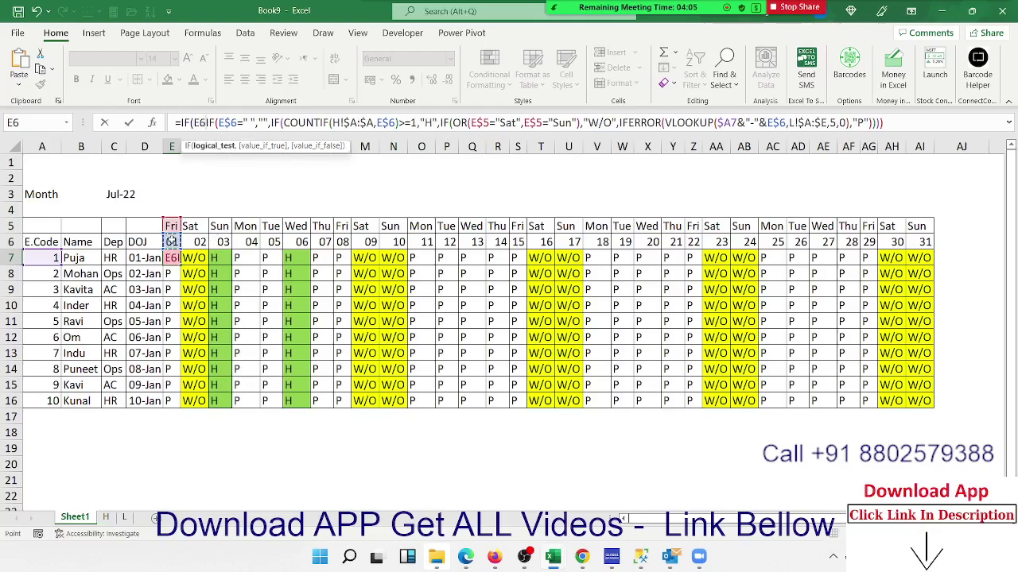
pyautogui.write('<')
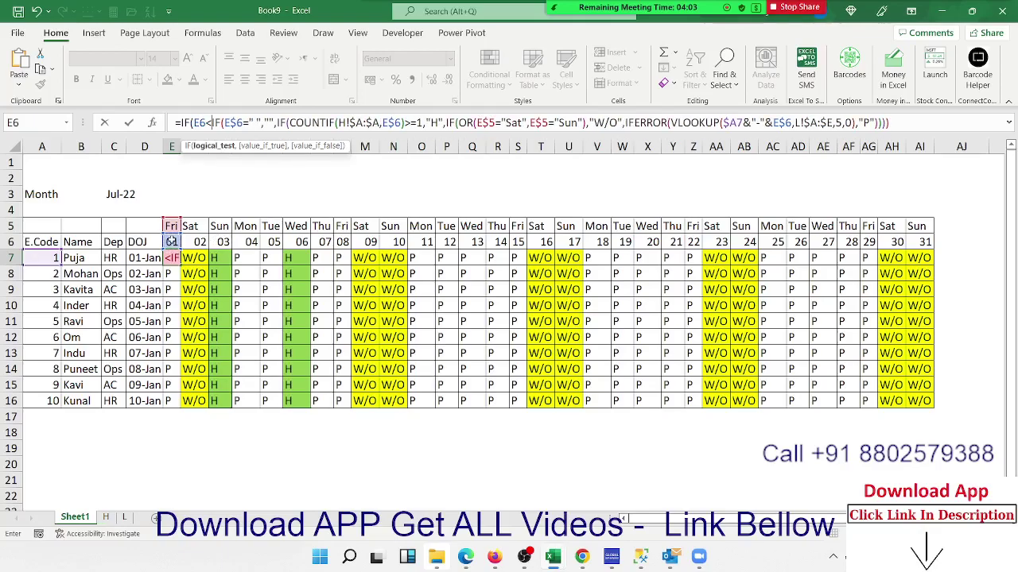
pyautogui.write('tod')
pyautogui.press('Tab')
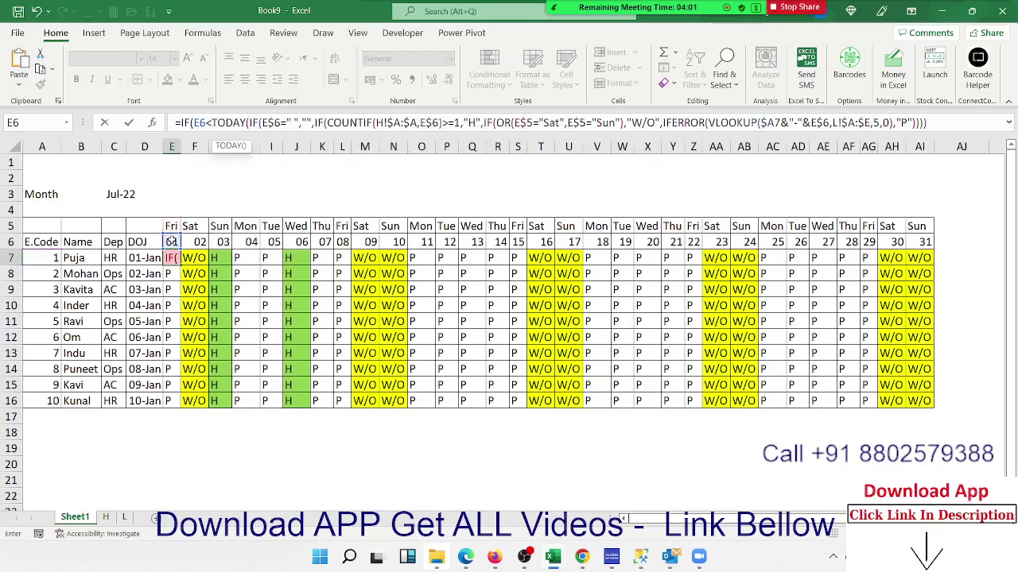
pyautogui.write('),')
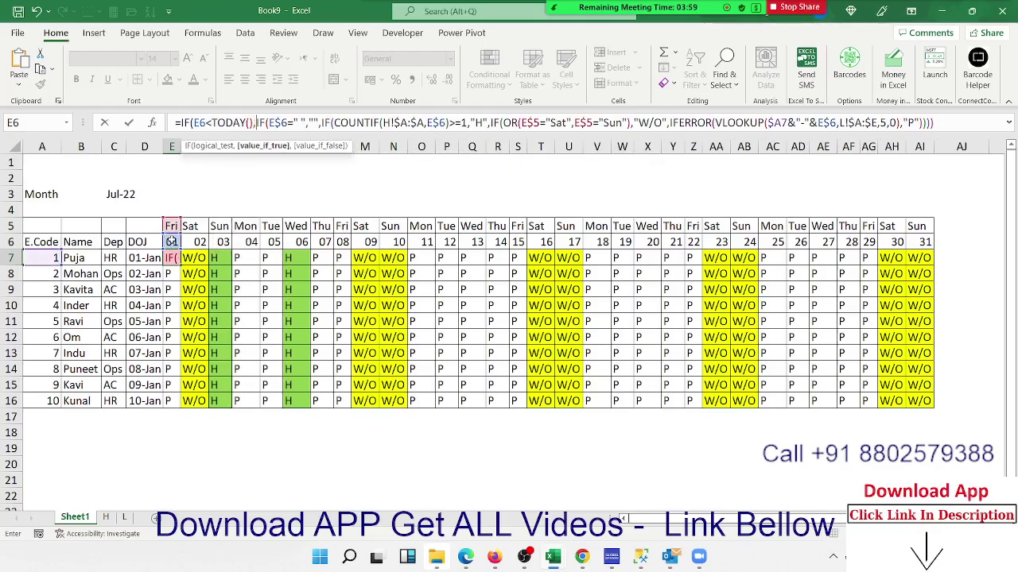
pyautogui.write('"",')
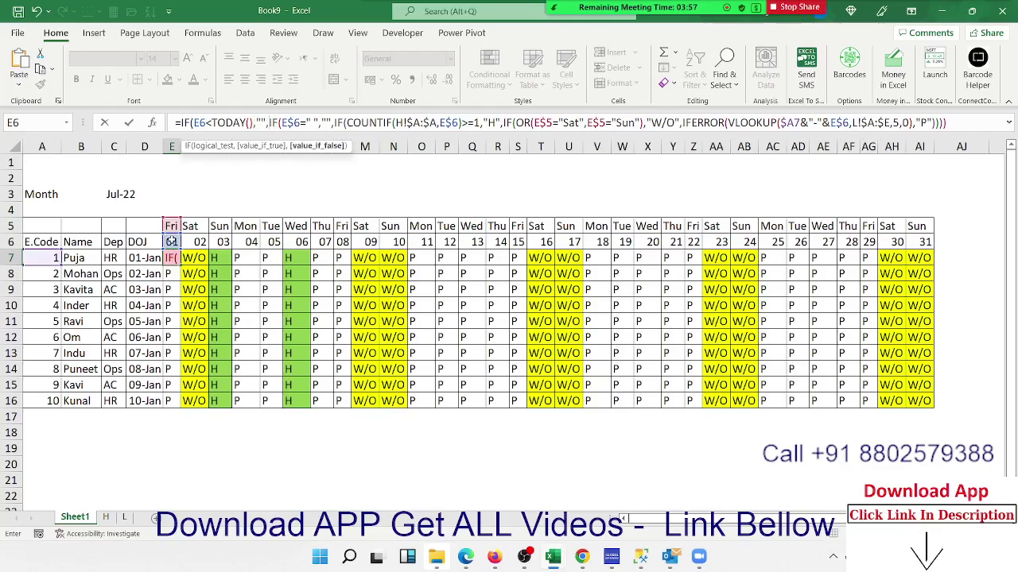
pyautogui.press('Return')
pyautogui.press('Return')
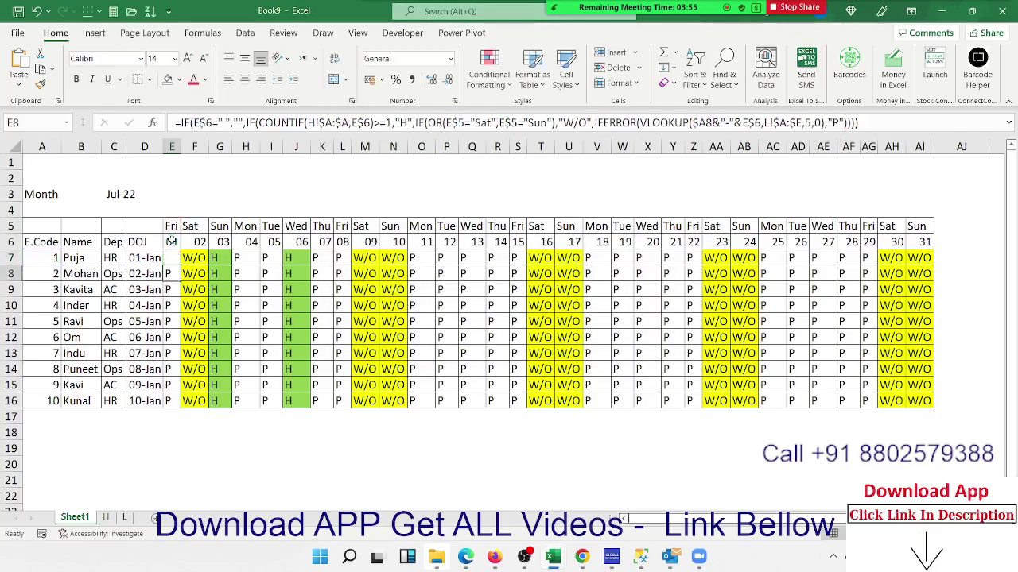
# Correct the comparison to E$6>TODAY(), locking row 6 in E7's formula.
pyautogui.click(171, 258)
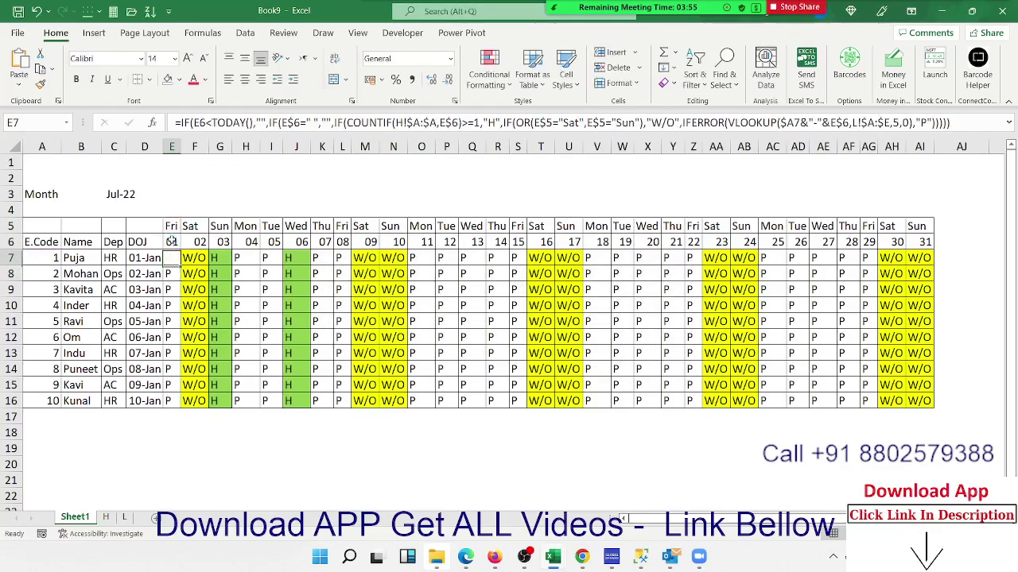
pyautogui.click(212, 123)
pyautogui.press('BackSpace')
pyautogui.write('>')
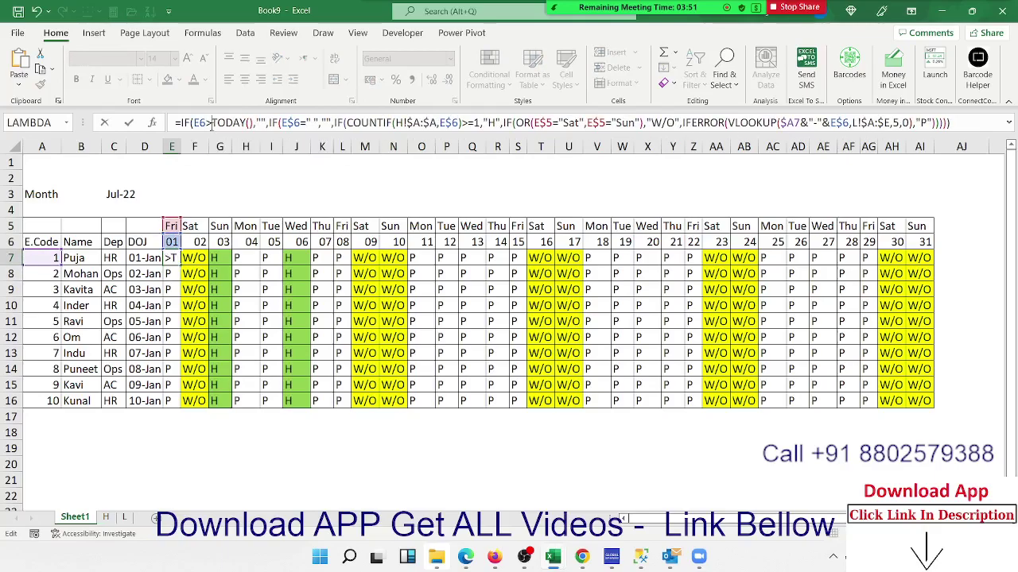
pyautogui.press('Return')
pyautogui.press('Up')
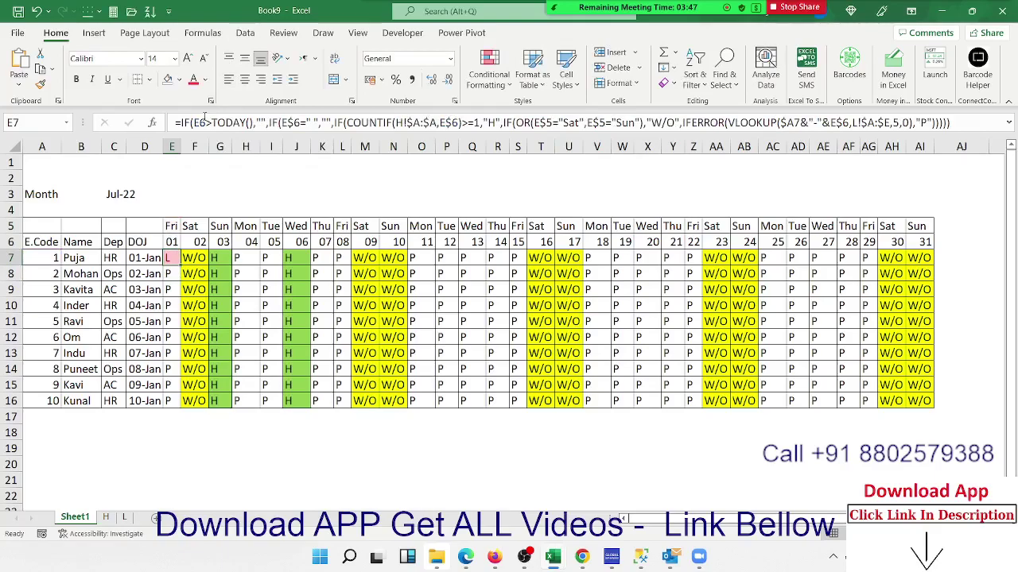
pyautogui.click(199, 123)
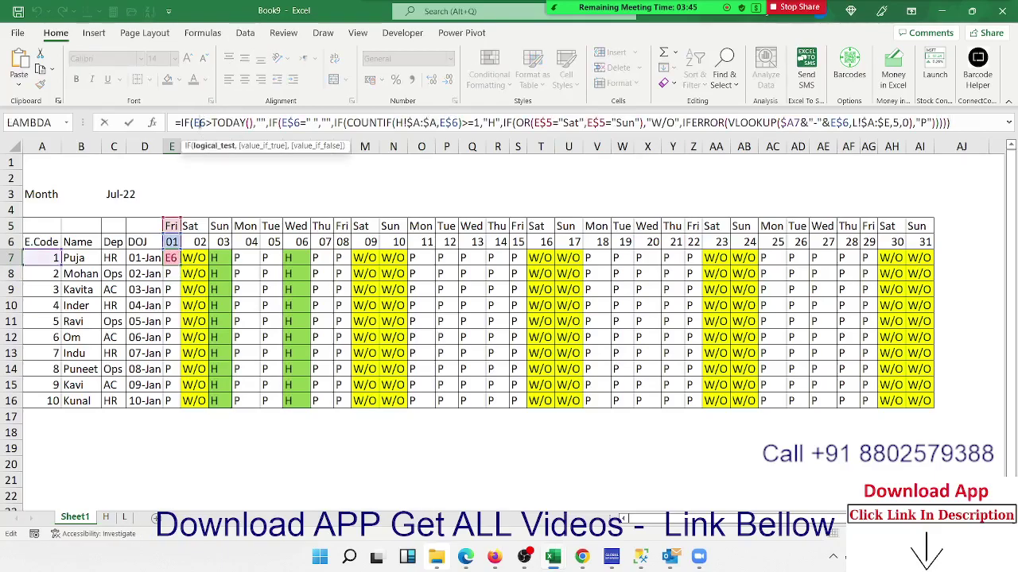
pyautogui.write('$')
pyautogui.hotkey('ctrl', 'Return')
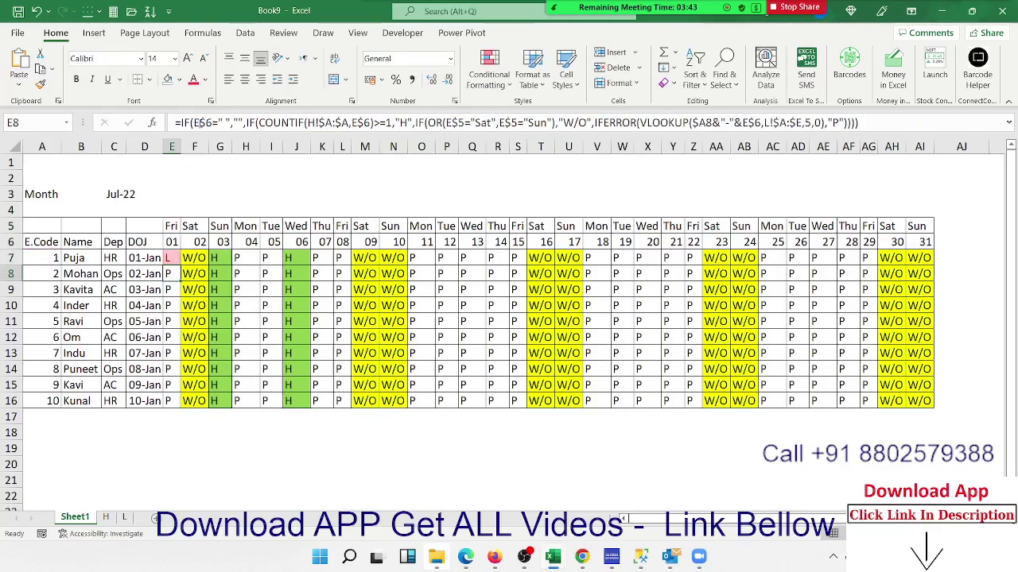
# Fill the future-date formula through E7:AI16 and check the dates in E6 and F6.
pyautogui.hotkey('ctrl', 'shift', 'End')
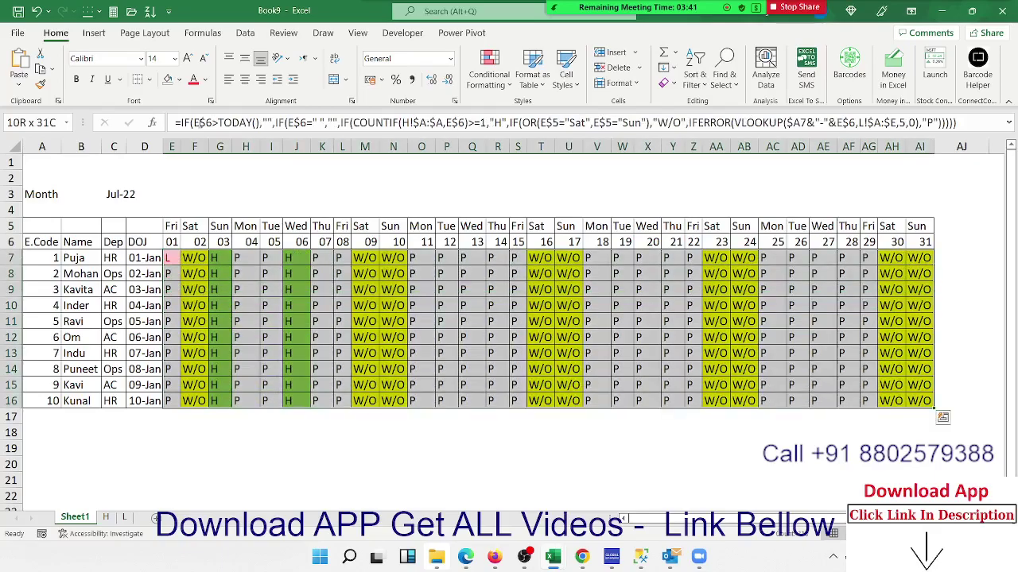
pyautogui.hotkey('ctrl', 'Return')
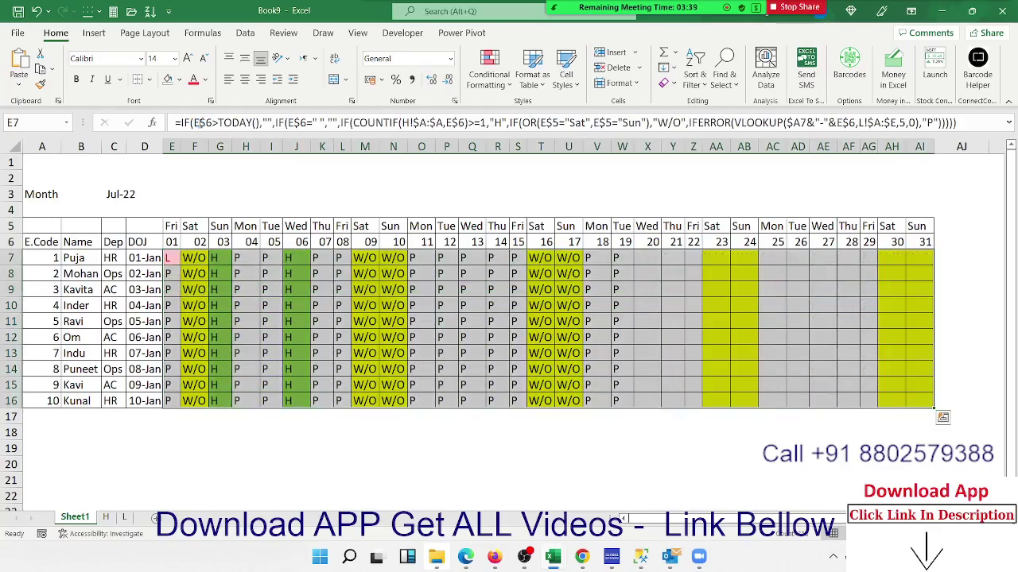
pyautogui.press('Up')
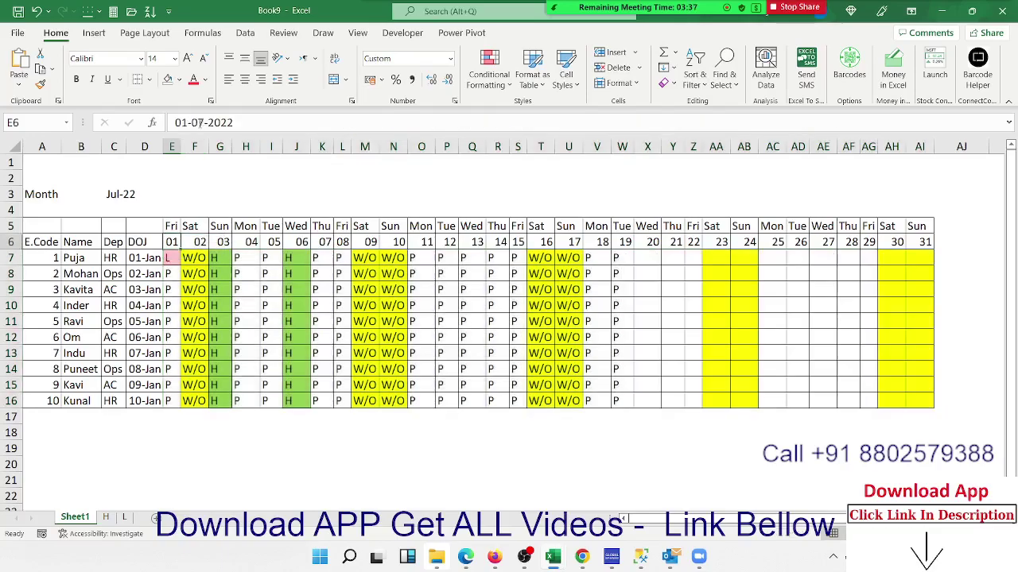
pyautogui.press('Down')
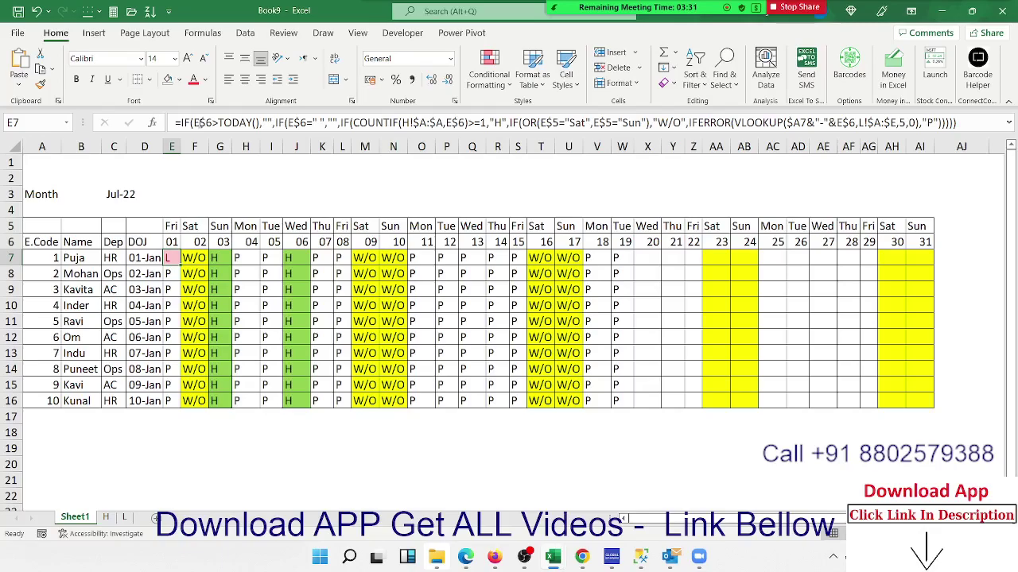
pyautogui.press('Up')
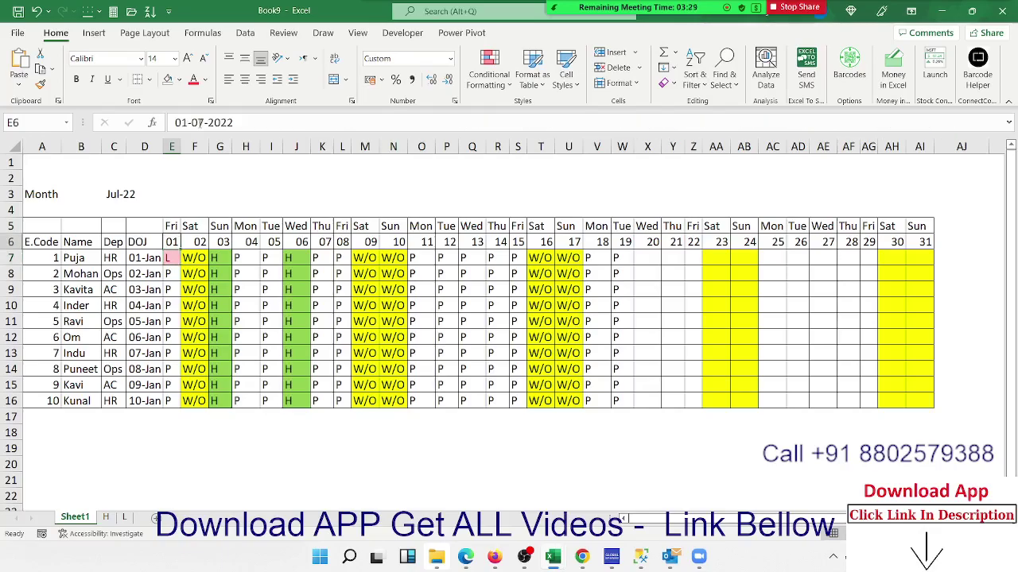
pyautogui.press('Right')
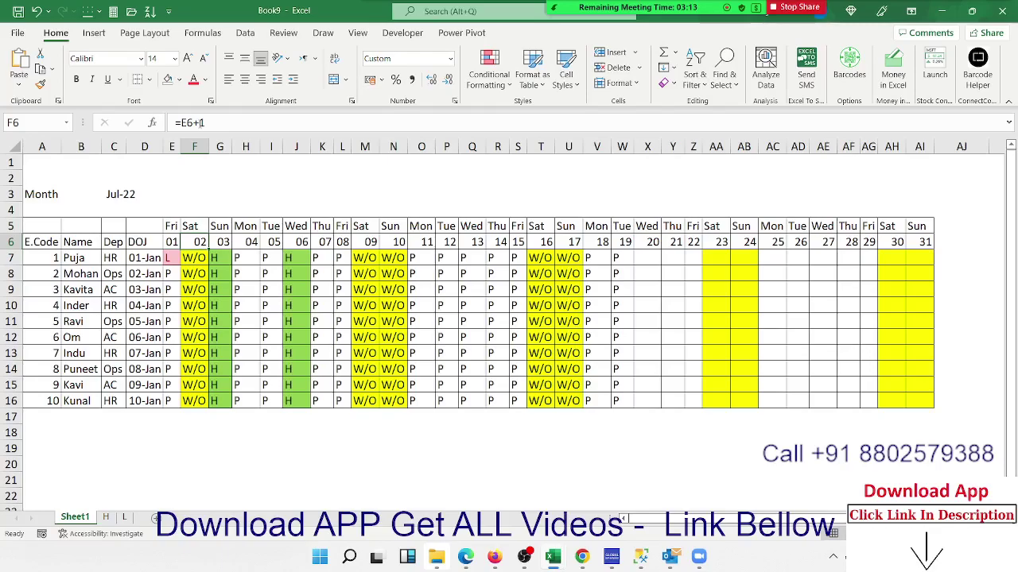
# Name the workbook au-att as an Excel Workbook (*.xlsx) in Documents, then go to More options.
pyautogui.hotkey('ctrl', 's')
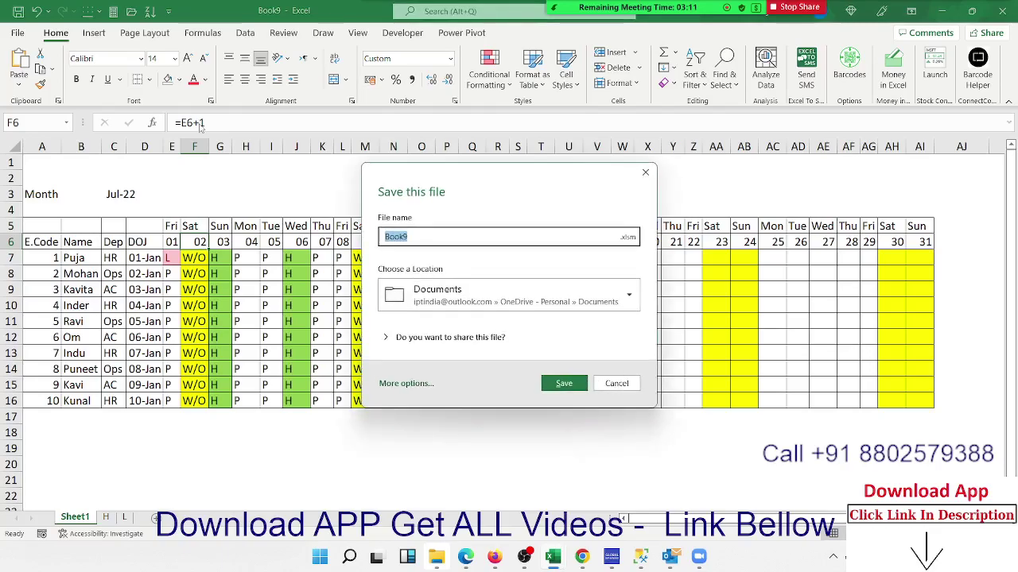
pyautogui.write('au-')
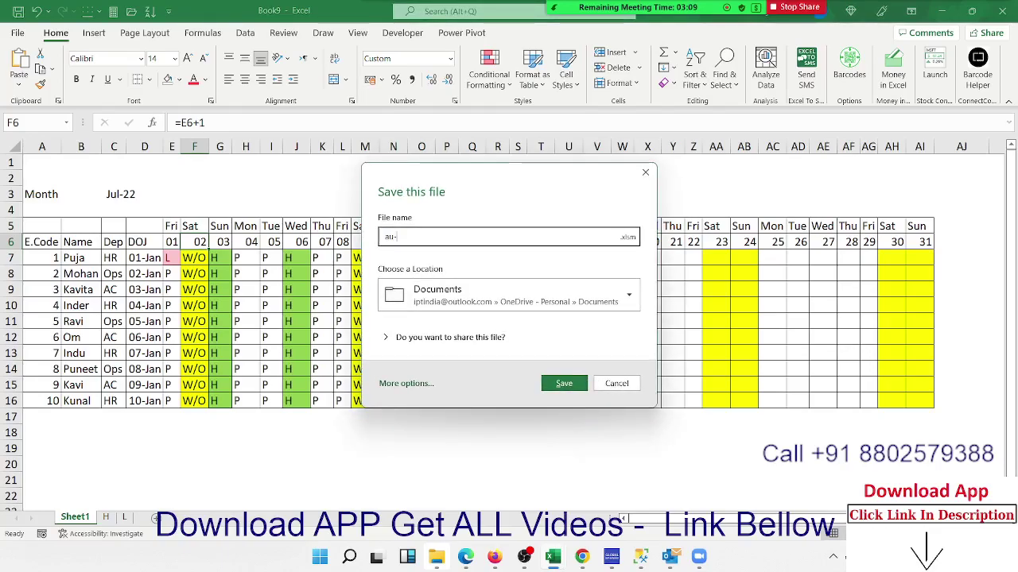
pyautogui.write('att')
pyautogui.click(628, 236)
pyautogui.click(656, 250)
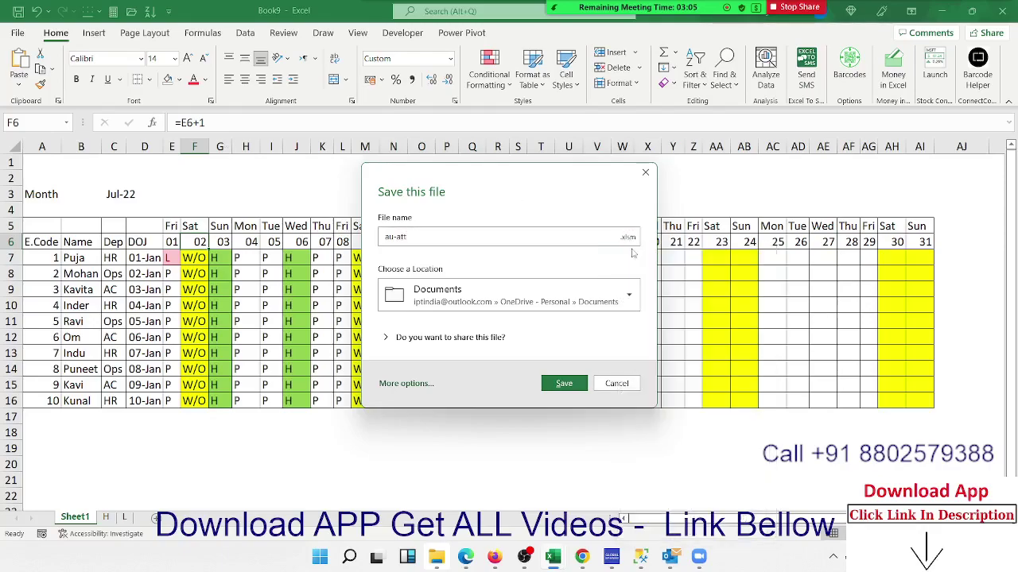
pyautogui.click(473, 304)
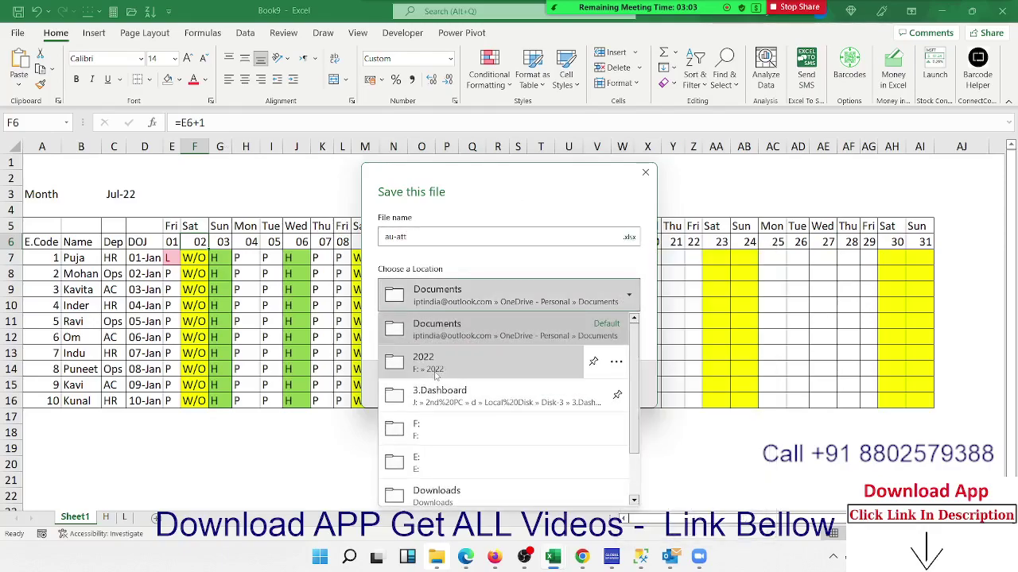
pyautogui.scroll(-1, 436, 485)
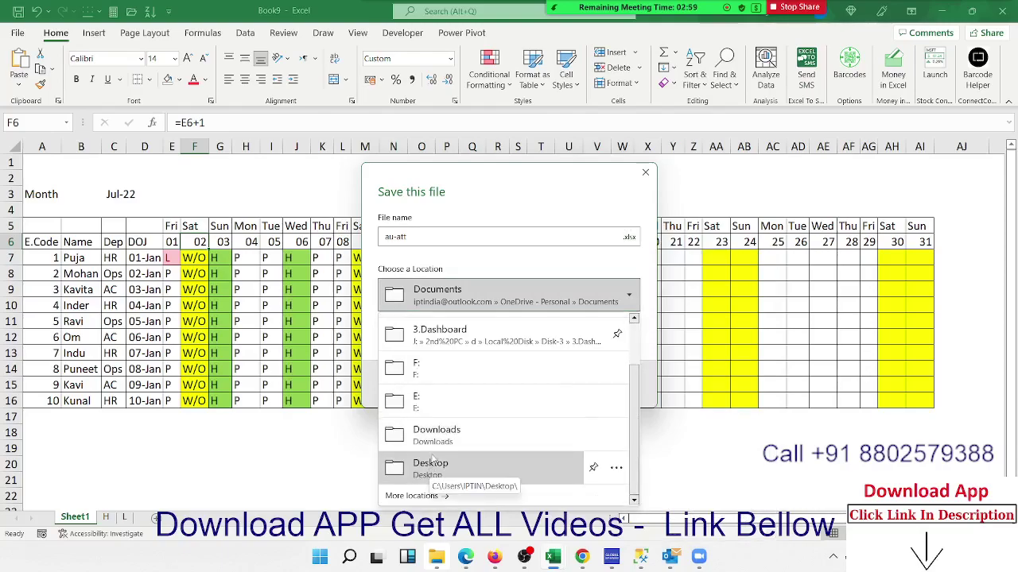
pyautogui.scroll(2, 435, 397)
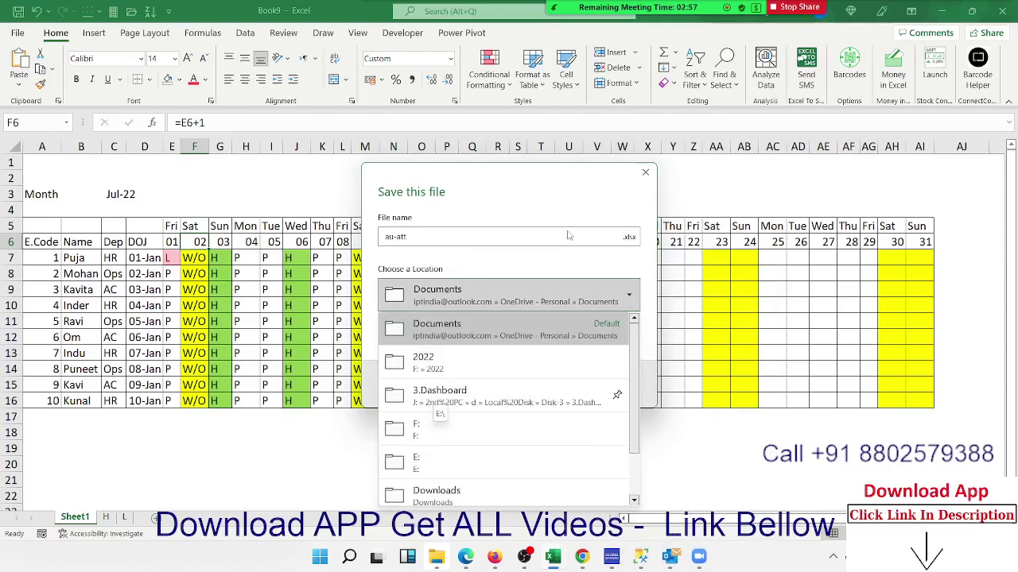
pyautogui.click(561, 255)
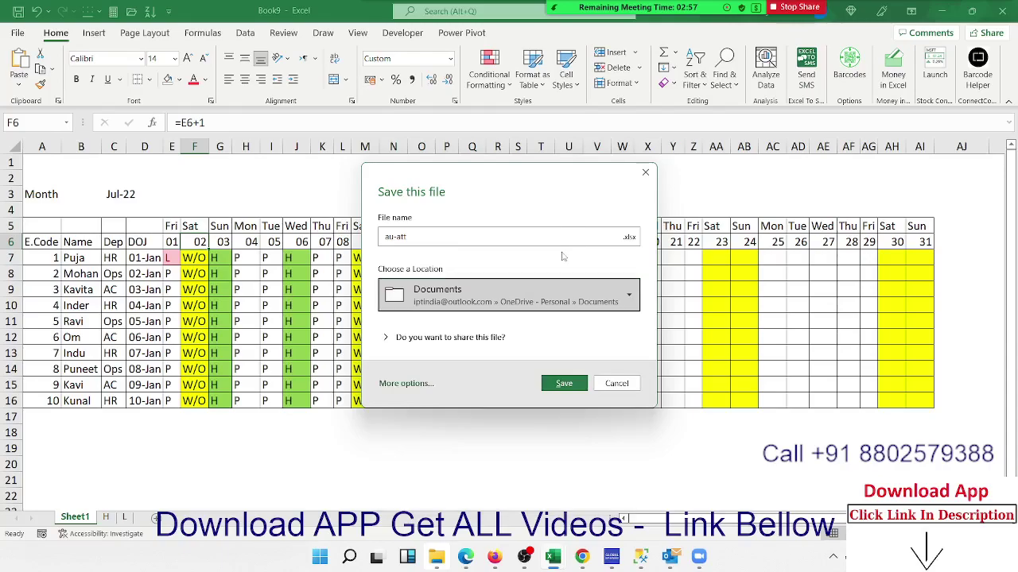
pyautogui.click(410, 383)
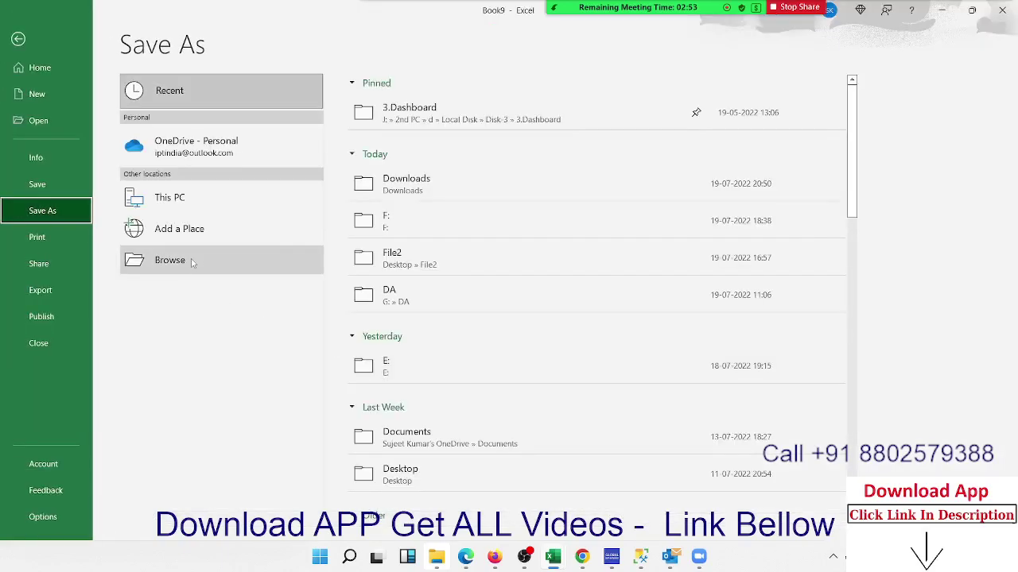
# Save the attendance workbook as Excel Workbook 'au-att' in the G:\DA folder.
pyautogui.click(189, 268)
pyautogui.click(190, 269)
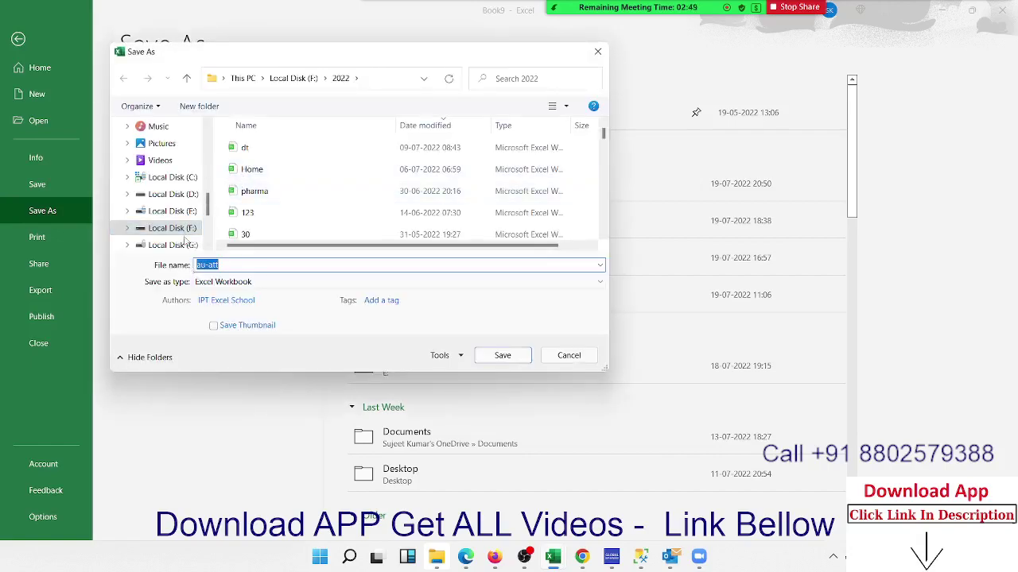
pyautogui.click(183, 245)
pyautogui.scroll(-1, 257, 211)
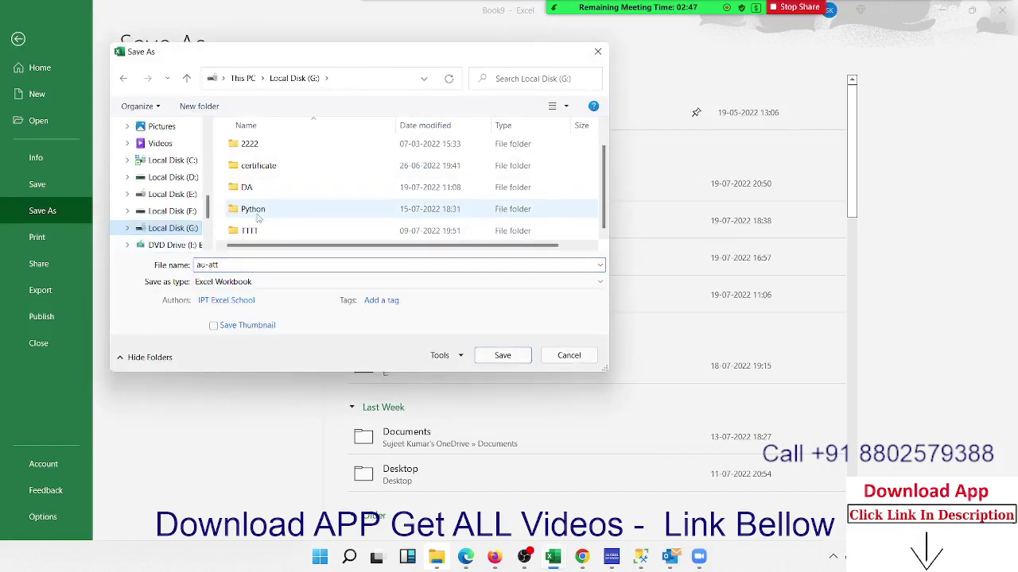
pyautogui.doubleClick(258, 188)
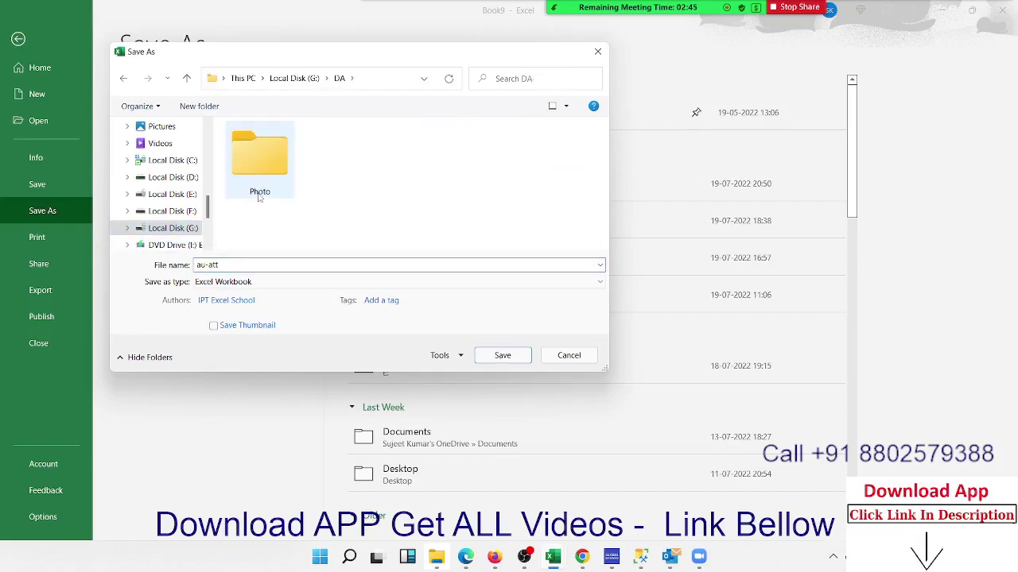
pyautogui.click(281, 283)
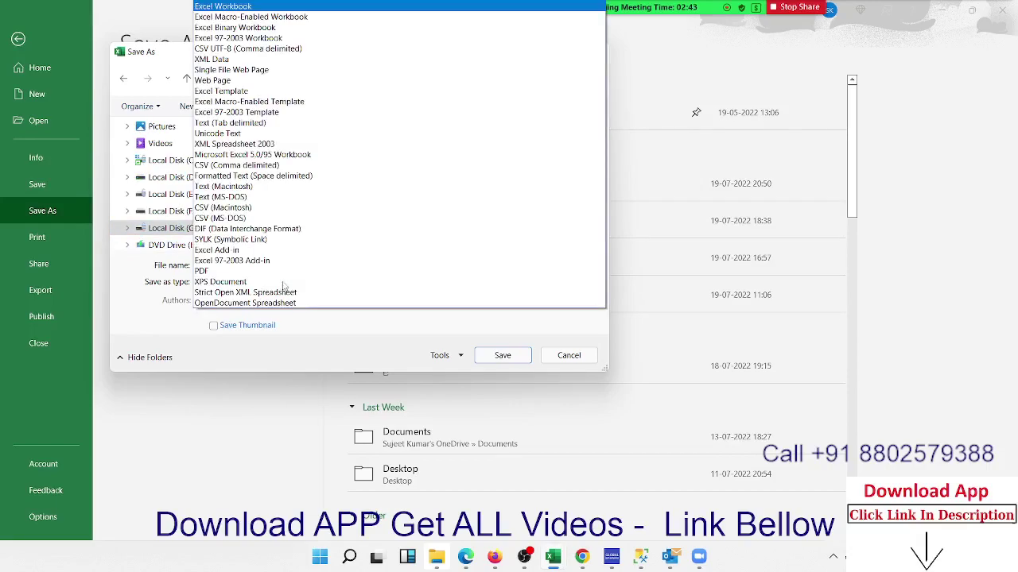
pyautogui.click(134, 320)
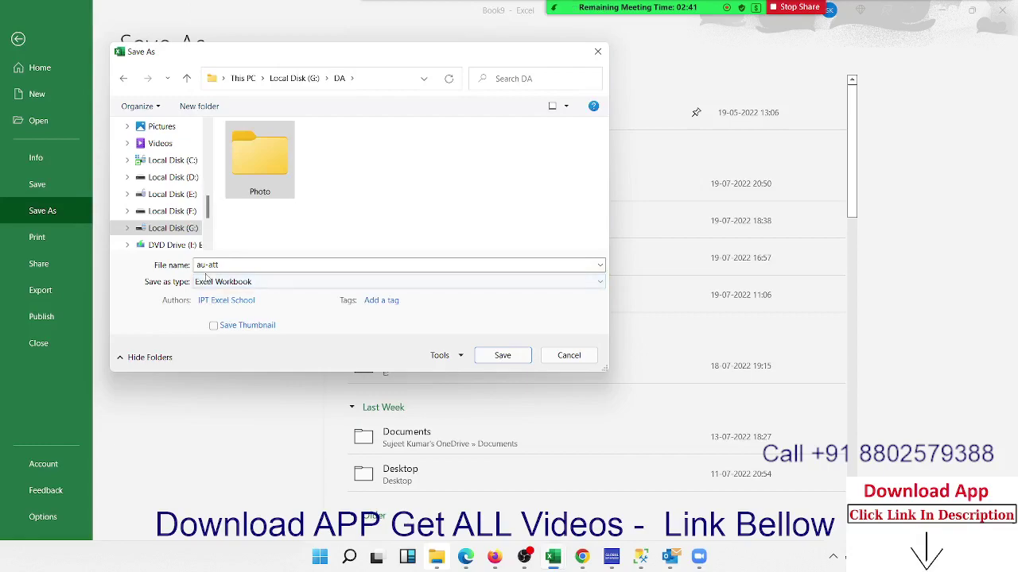
pyautogui.click(520, 361)
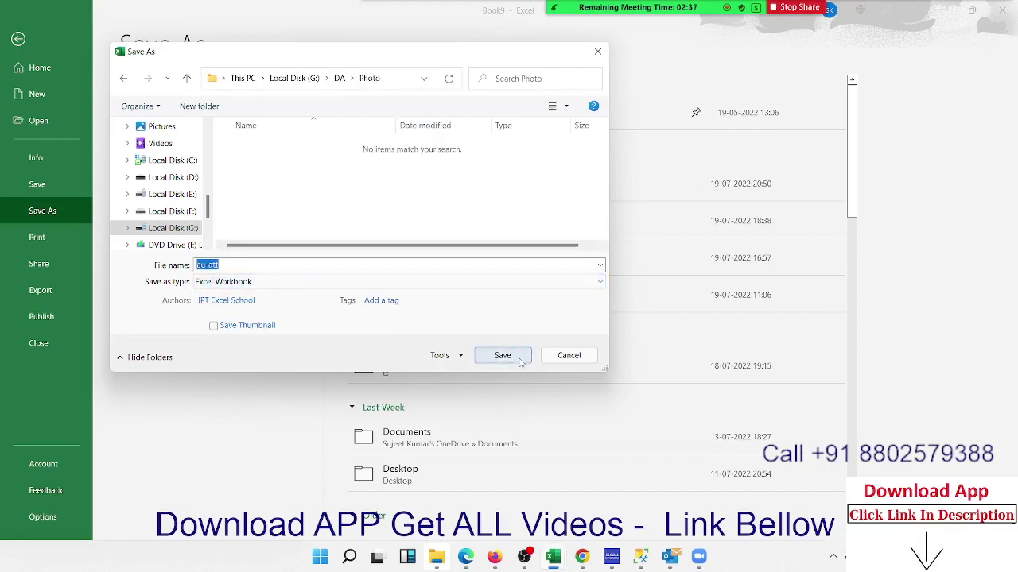
pyautogui.click(338, 77)
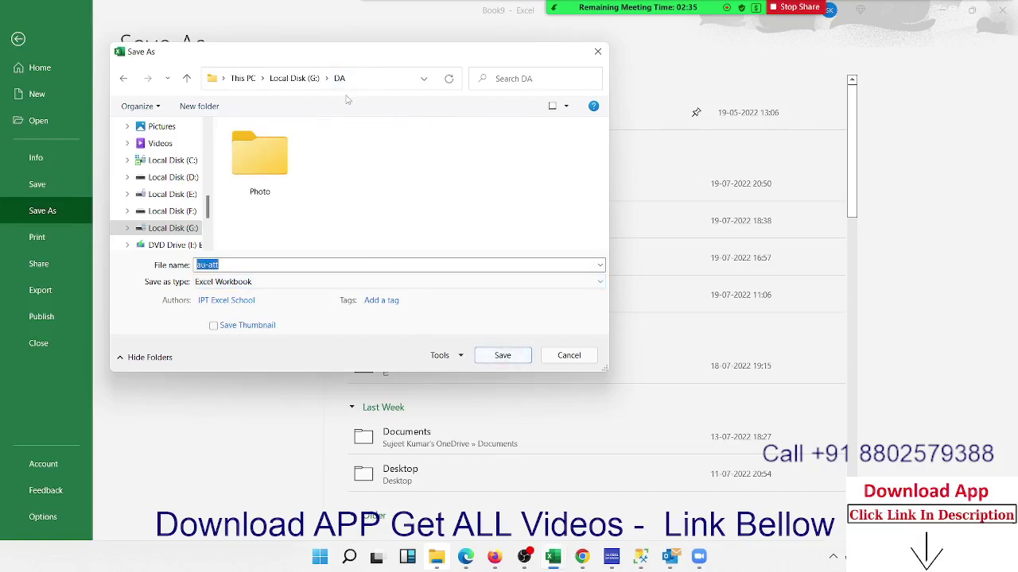
pyautogui.click(491, 359)
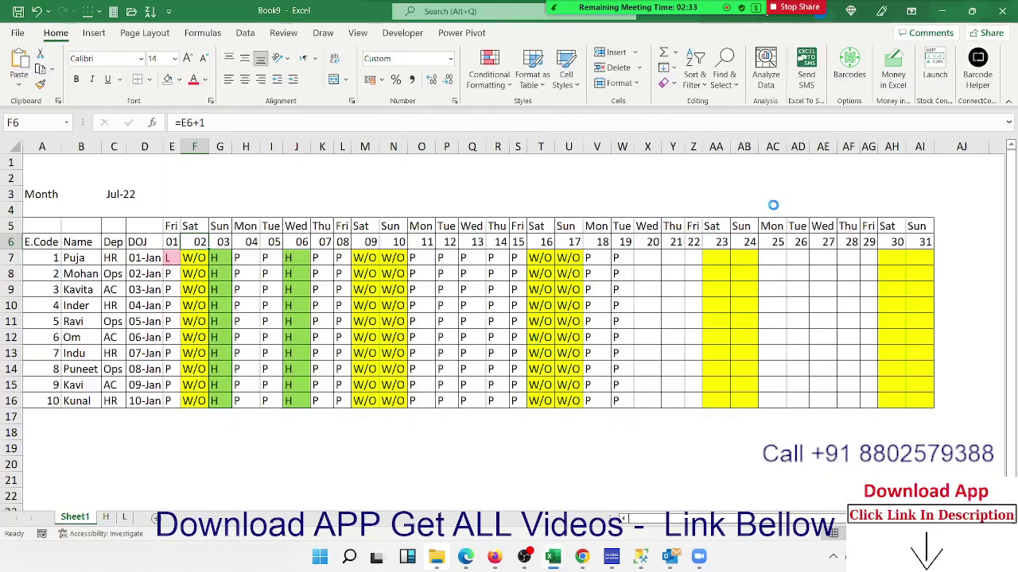
pyautogui.click(960, 255)
pyautogui.moveTo(981, 257); pyautogui.dragTo(806, 257)
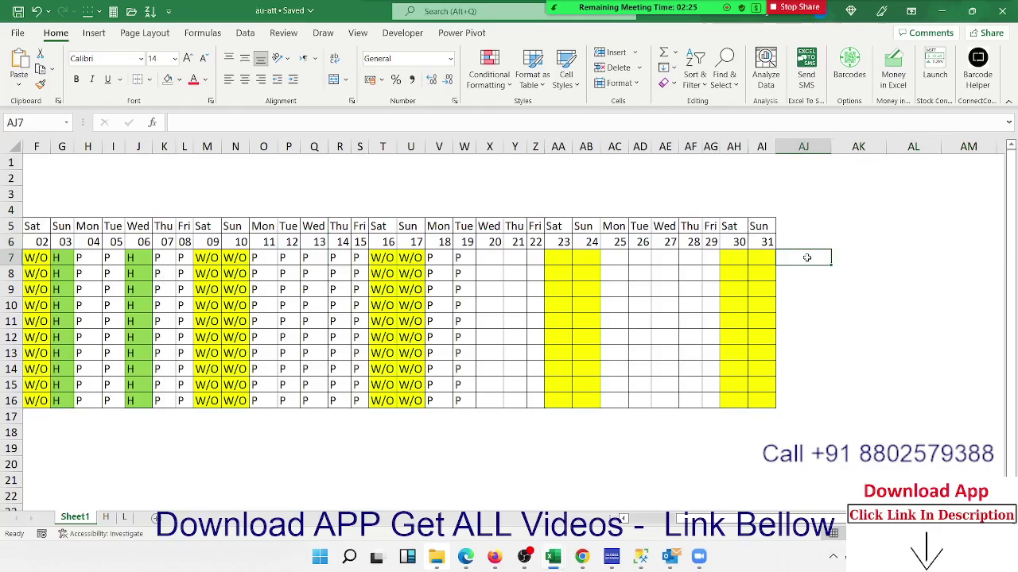
pyautogui.click(836, 259)
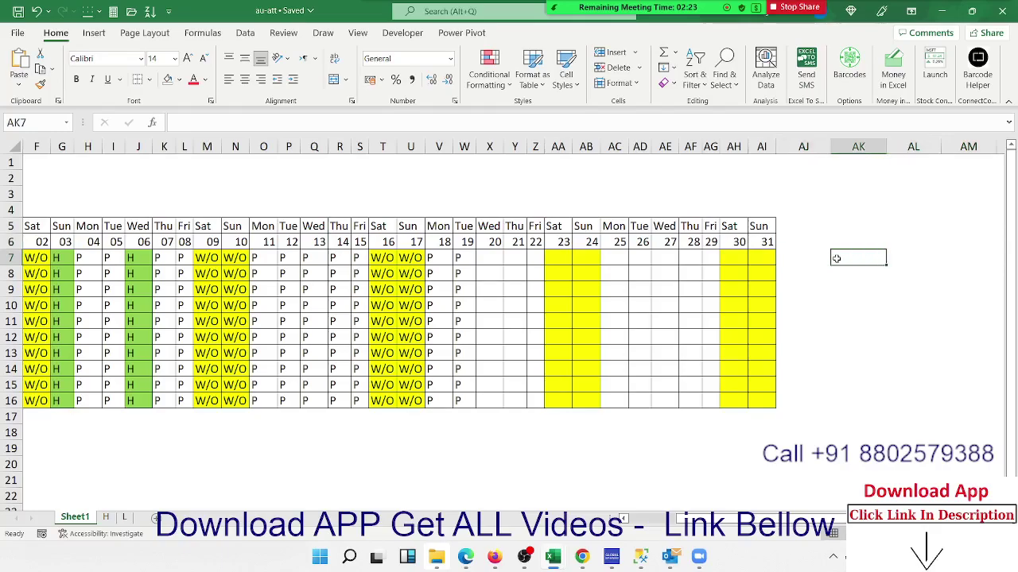
pyautogui.click(895, 257)
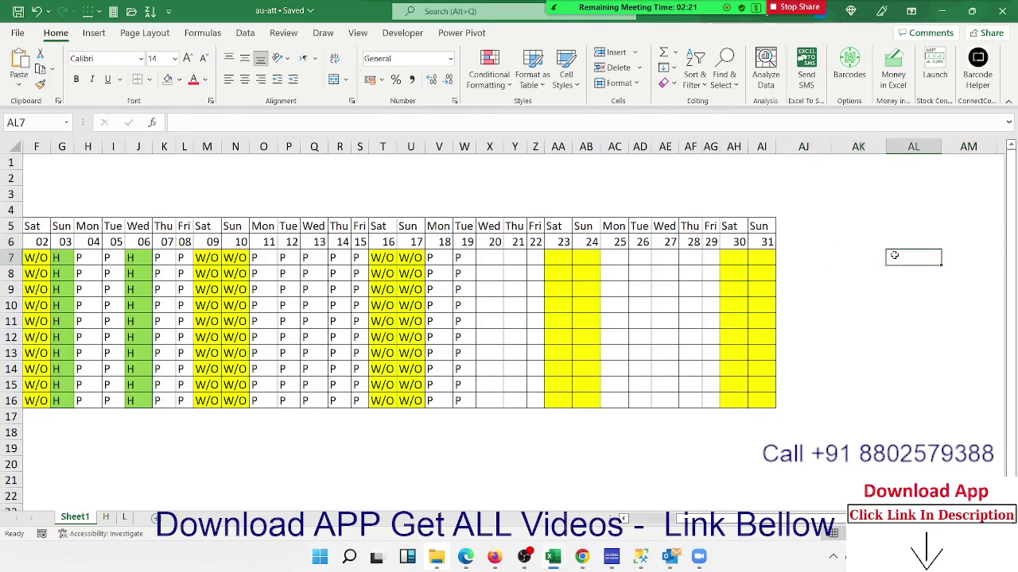
pyautogui.click(951, 258)
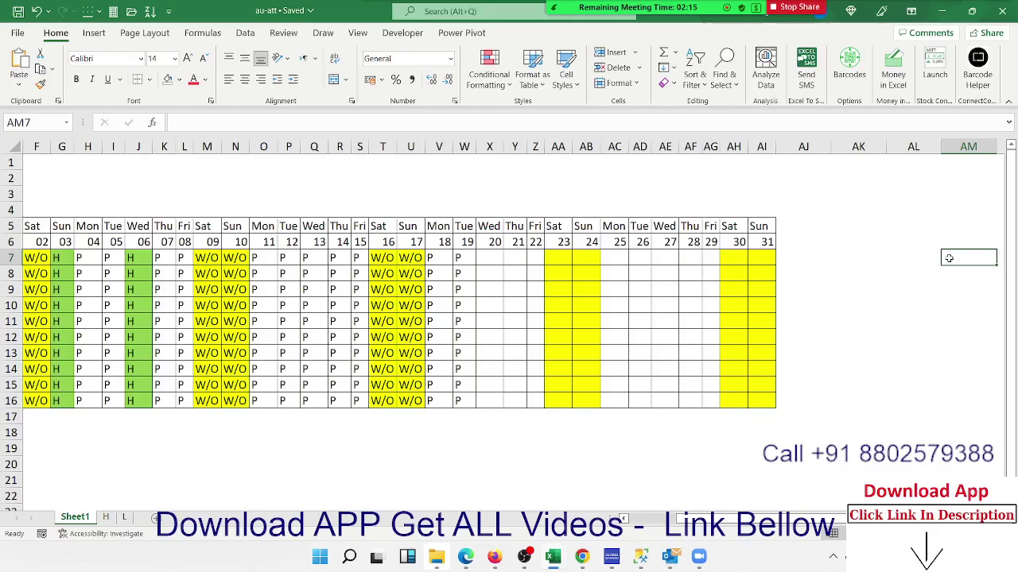
pyautogui.click(733, 260)
pyautogui.moveTo(741, 259); pyautogui.dragTo(781, 260)
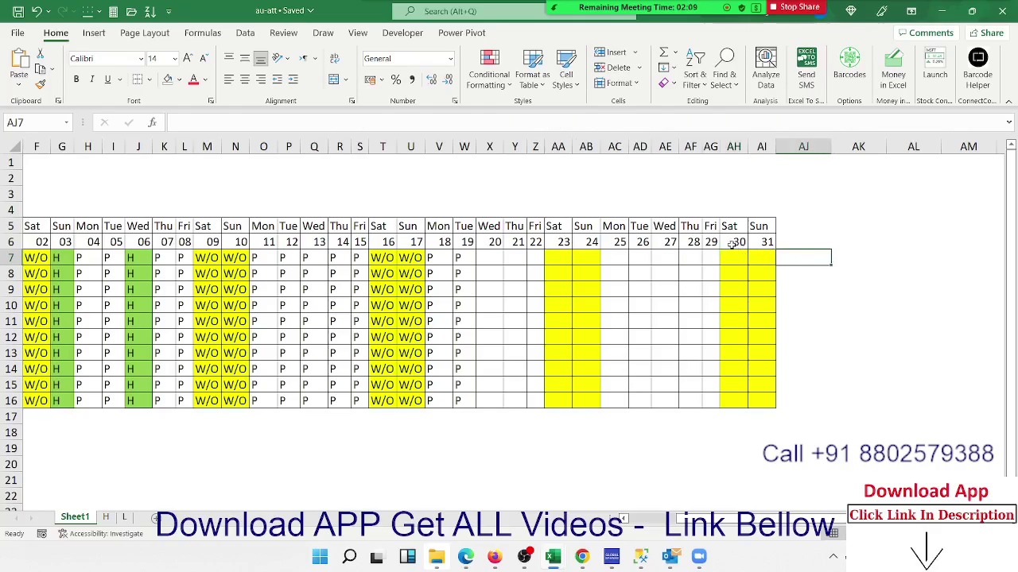
pyautogui.moveTo(759, 229); pyautogui.dragTo(766, 401)
pyautogui.click(794, 253)
pyautogui.click(845, 260)
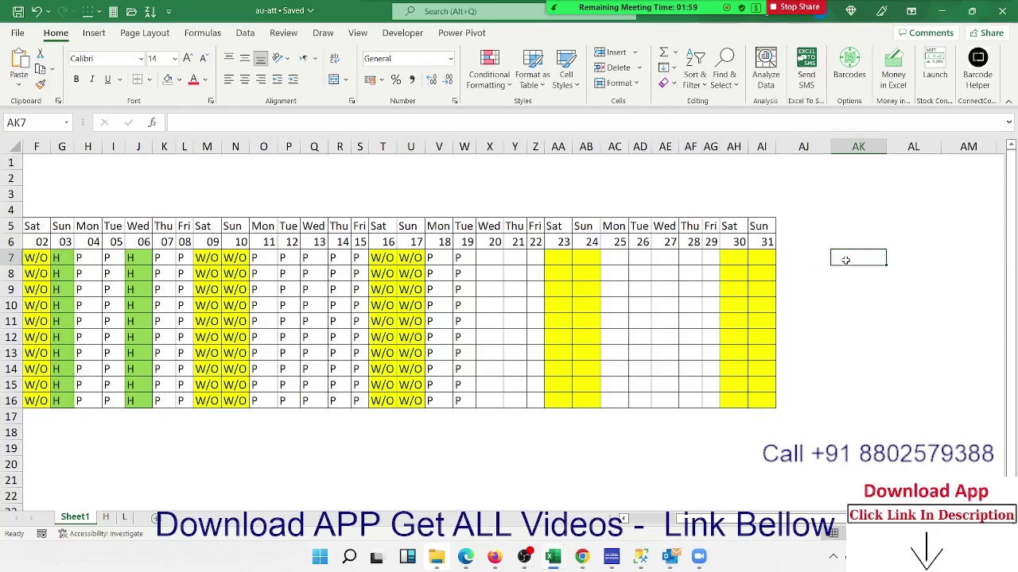
pyautogui.click(896, 257)
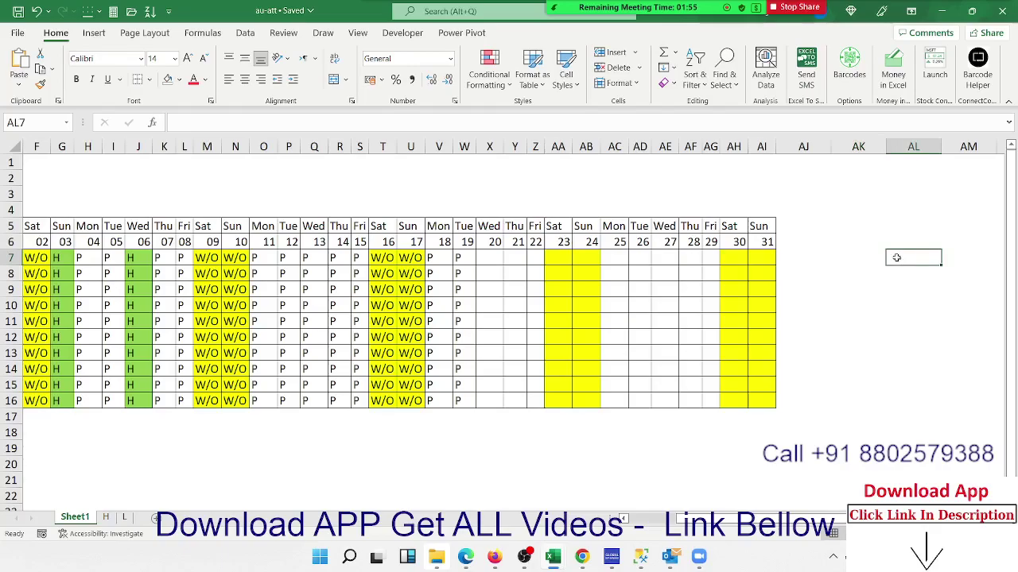
pyautogui.click(956, 256)
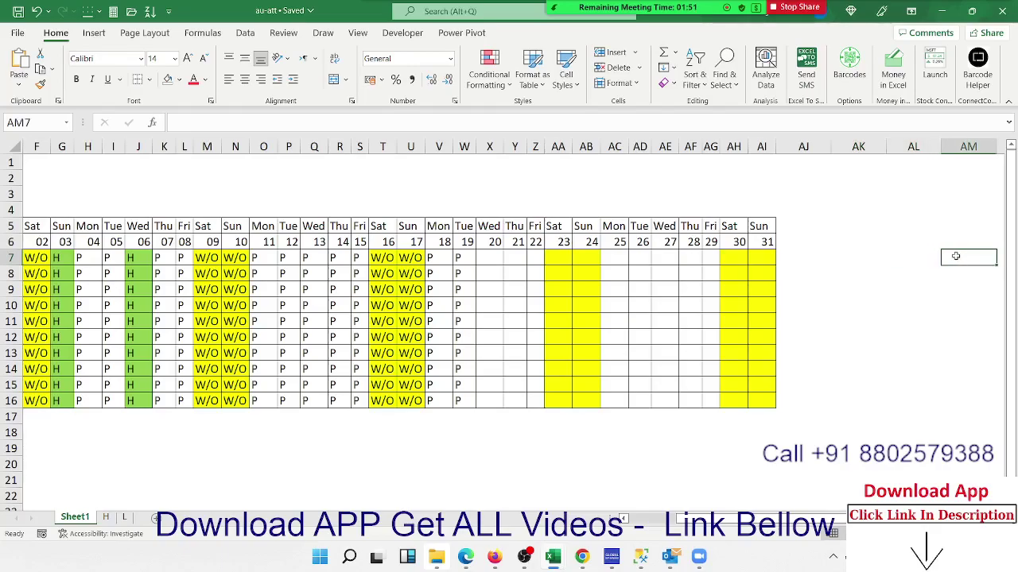
pyautogui.press('Right')
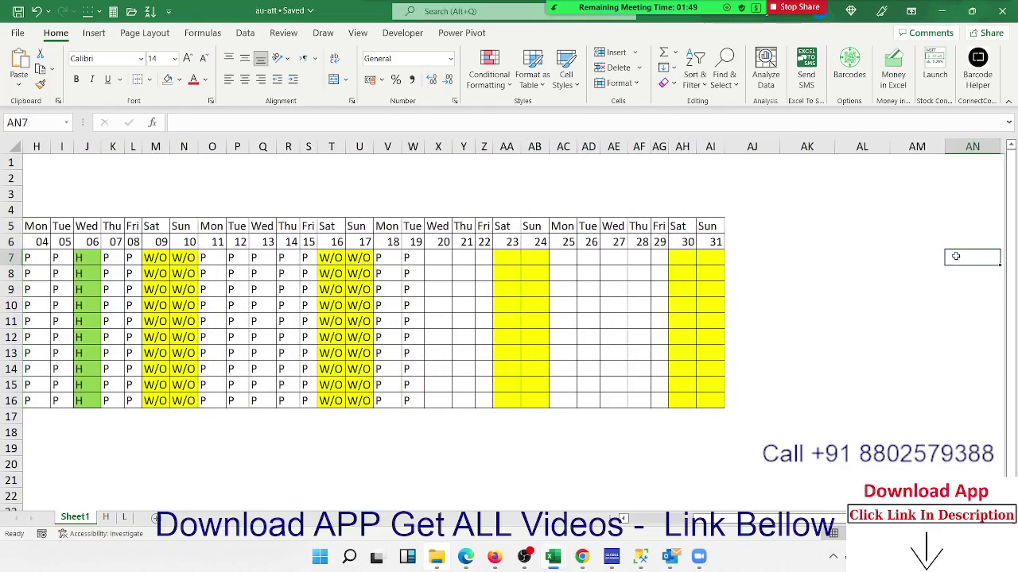
pyautogui.press('Right')
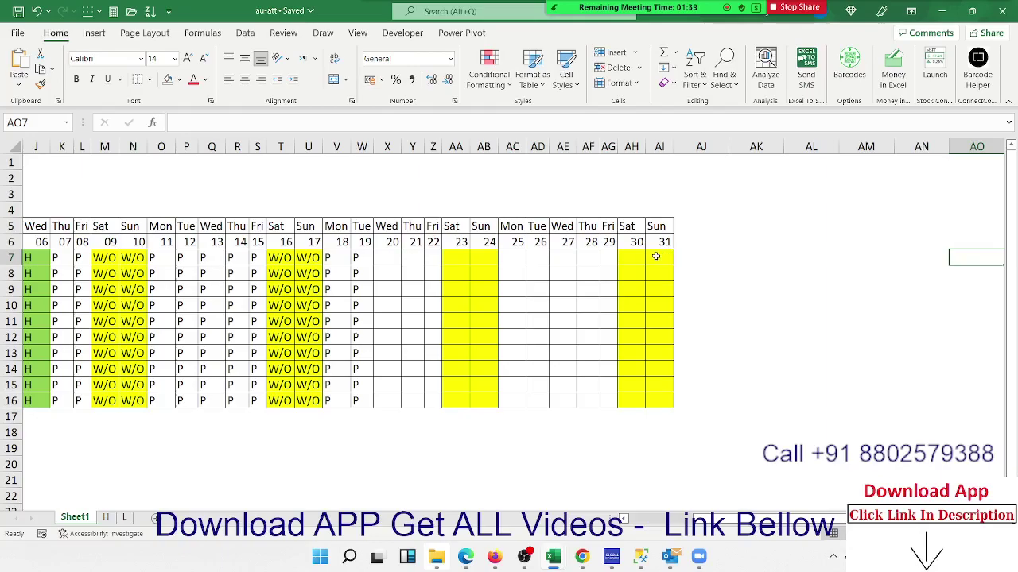
# Inspect the date and attendance formulas across columns AF through AJ.
pyautogui.moveTo(588, 242); pyautogui.dragTo(588, 321)
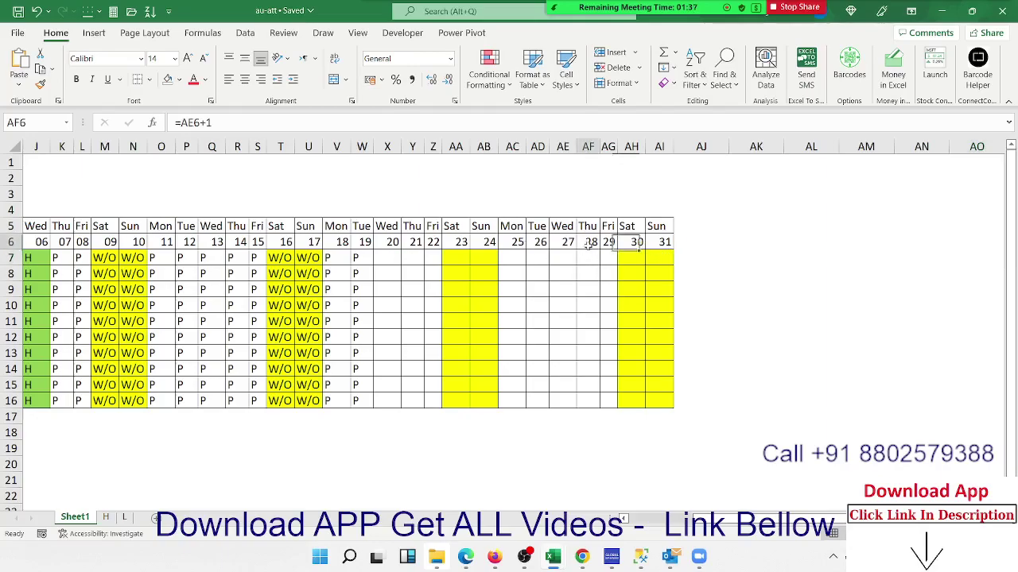
pyautogui.moveTo(609, 255); pyautogui.dragTo(704, 256)
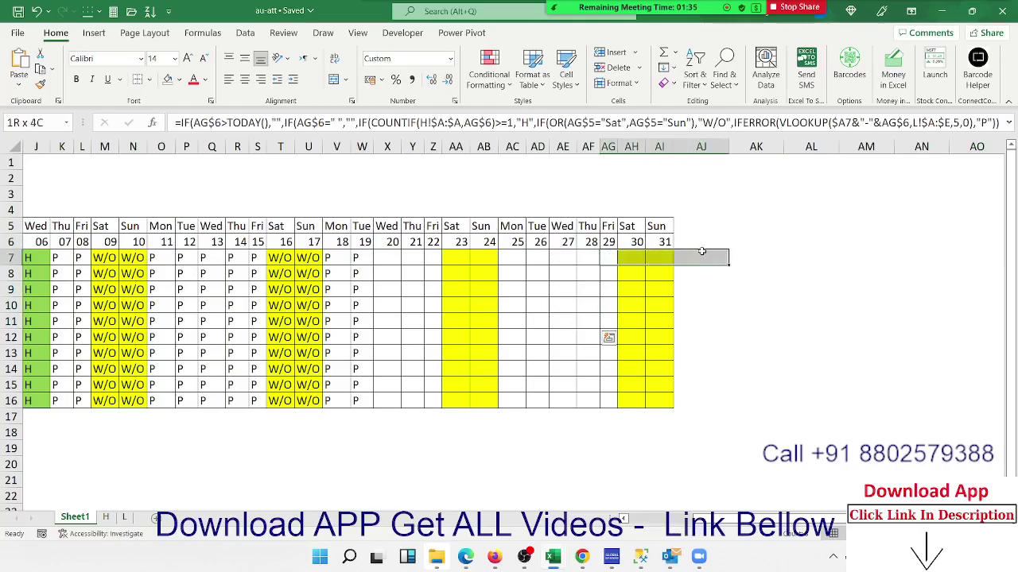
pyautogui.moveTo(609, 242); pyautogui.dragTo(609, 337)
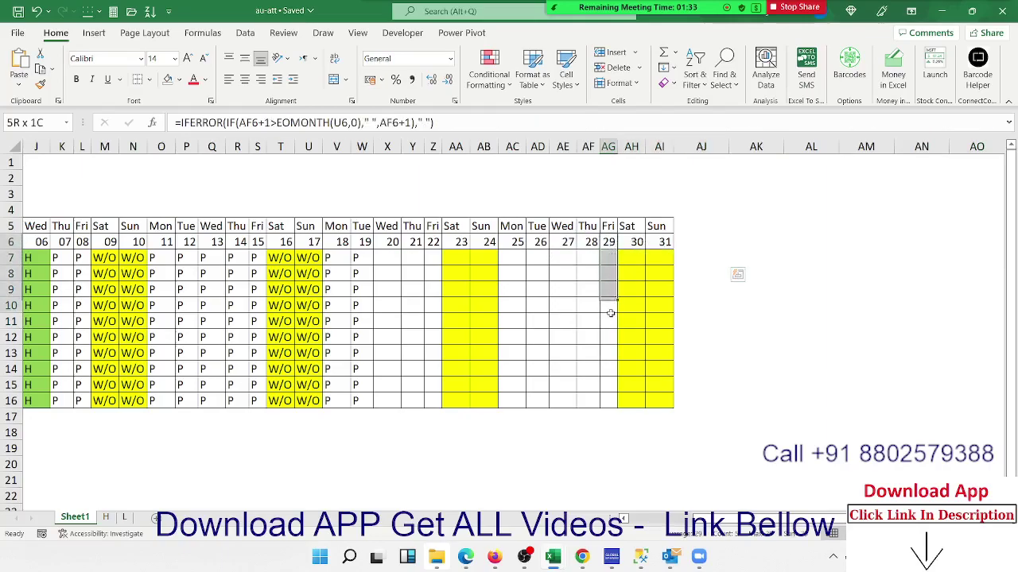
pyautogui.click(611, 256)
pyautogui.moveTo(636, 253)
pyautogui.mouseDown()
pyautogui.moveTo(660, 257)
pyautogui.moveTo(636, 305)
pyautogui.mouseUp()
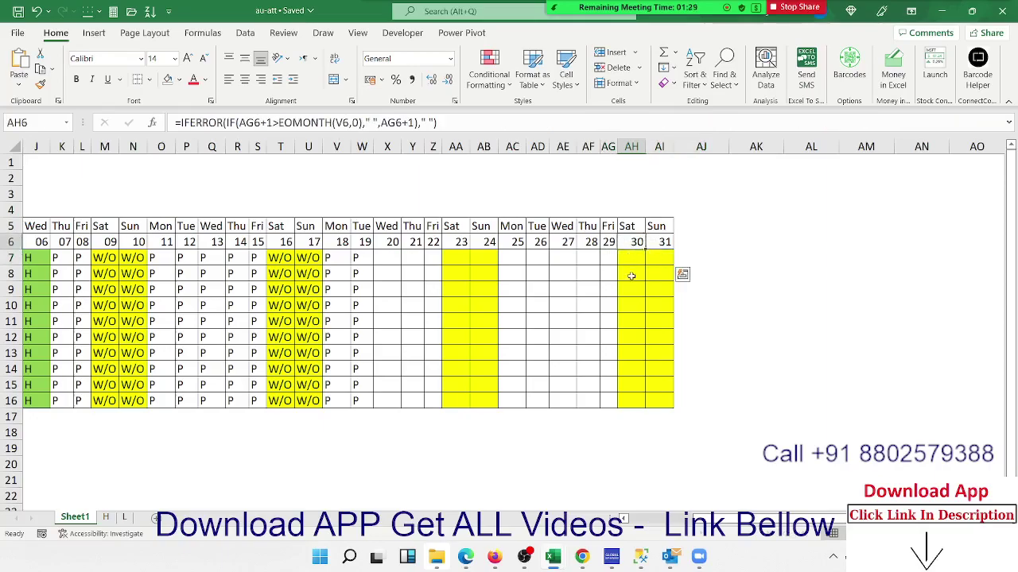
pyautogui.moveTo(657, 258); pyautogui.dragTo(700, 258)
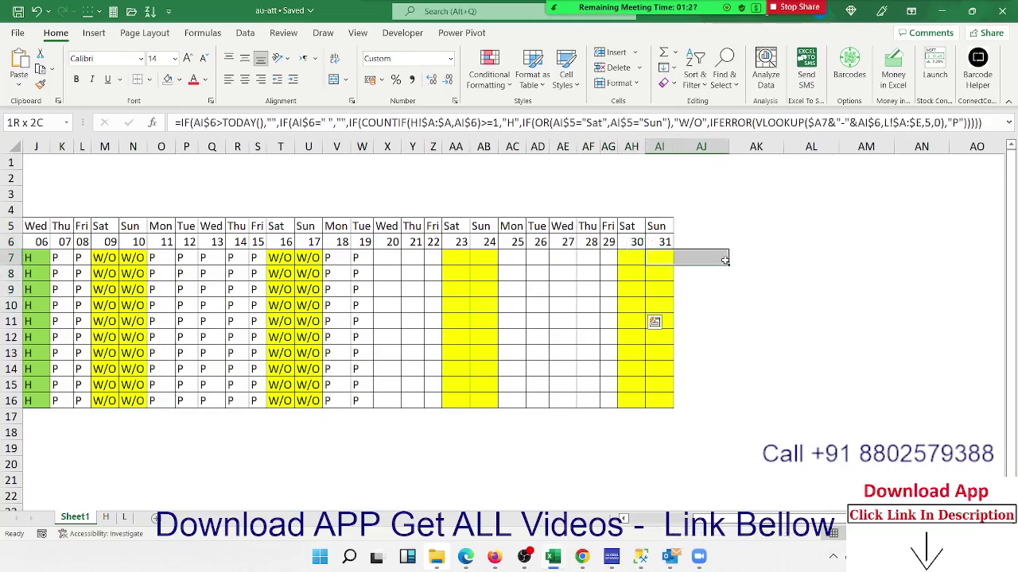
# Fill the date formula from AI6 across AJ6:AM6, then return toward F6.
pyautogui.click(668, 243)
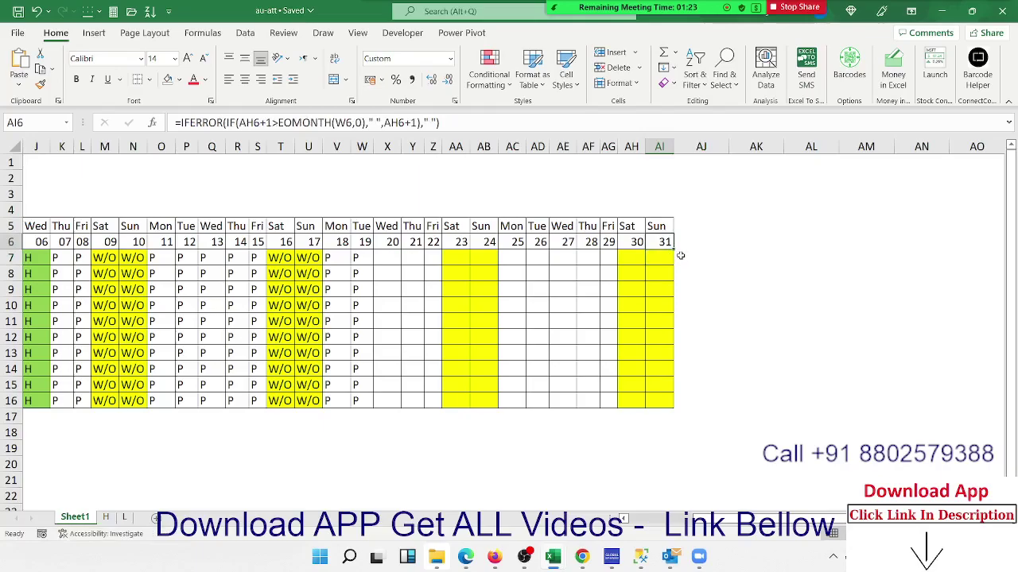
pyautogui.moveTo(684, 243); pyautogui.dragTo(869, 240)
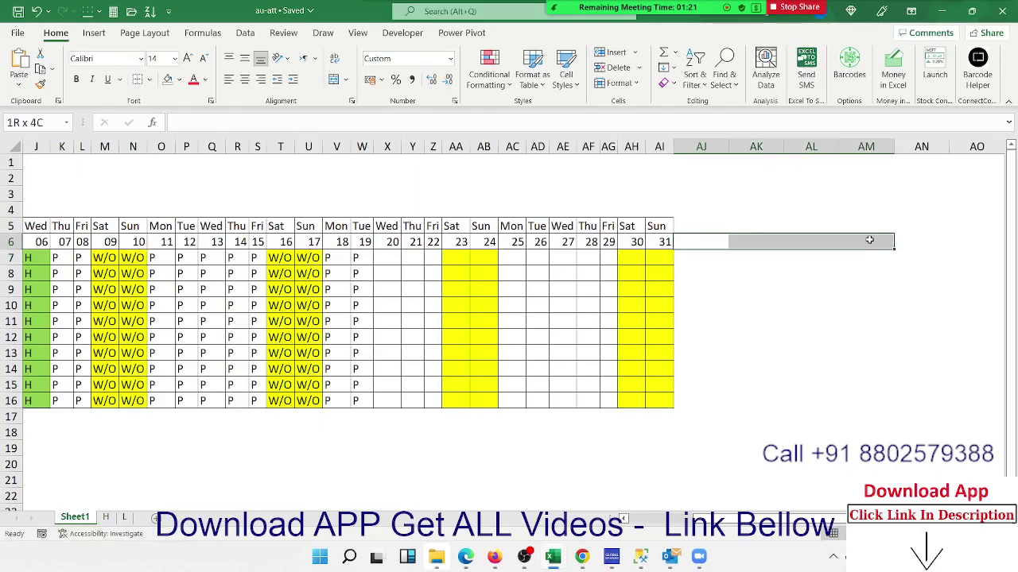
pyautogui.moveTo(869, 240); pyautogui.dragTo(868, 241)
pyautogui.moveTo(869, 240); pyautogui.dragTo(869, 240)
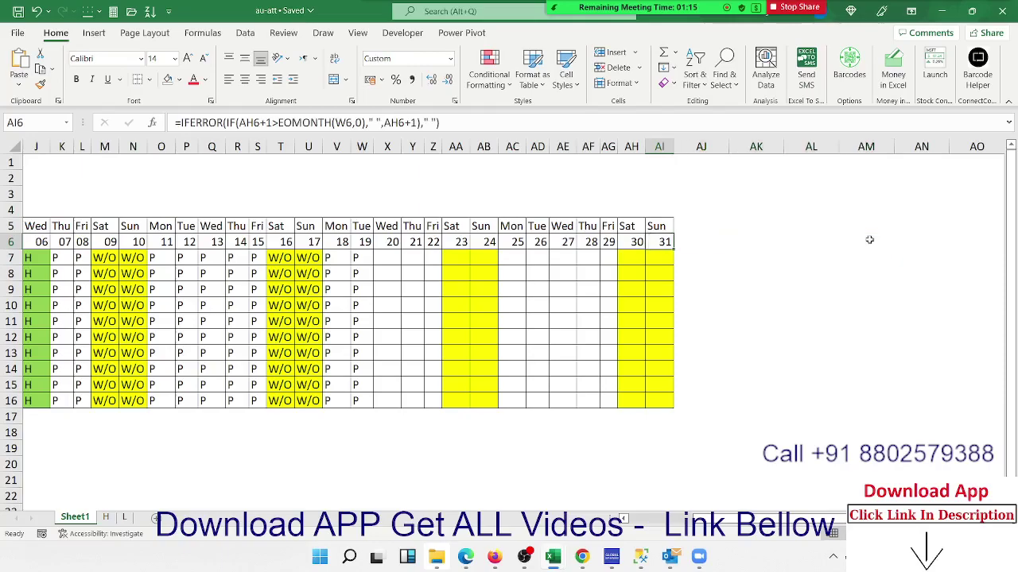
pyautogui.press('Left')
pyautogui.press('Left')
pyautogui.press('Left')
pyautogui.press('Left')
pyautogui.press('Left')
pyautogui.press('Left')
pyautogui.press('Left')
pyautogui.press('Left')
pyautogui.press('Left')
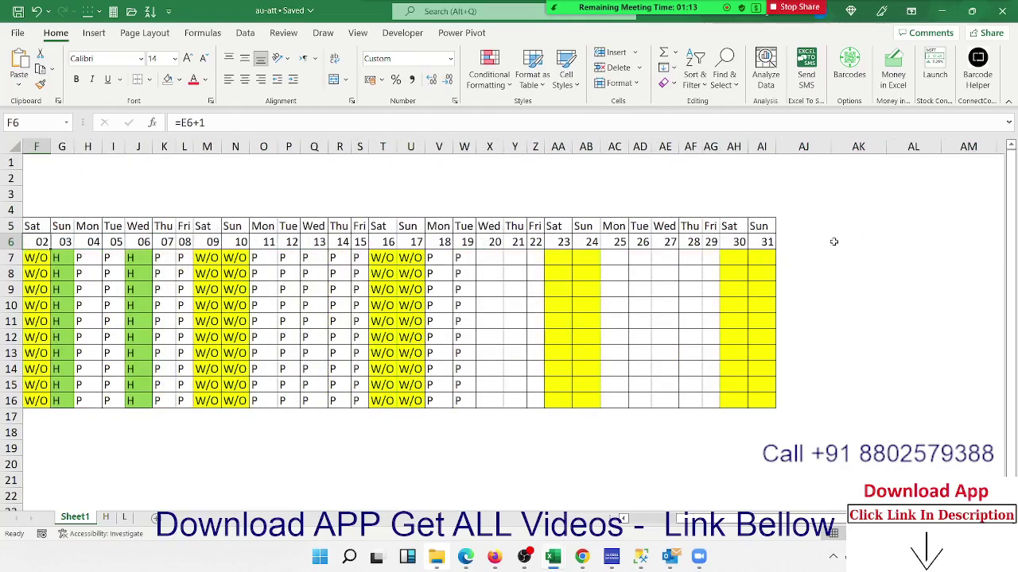